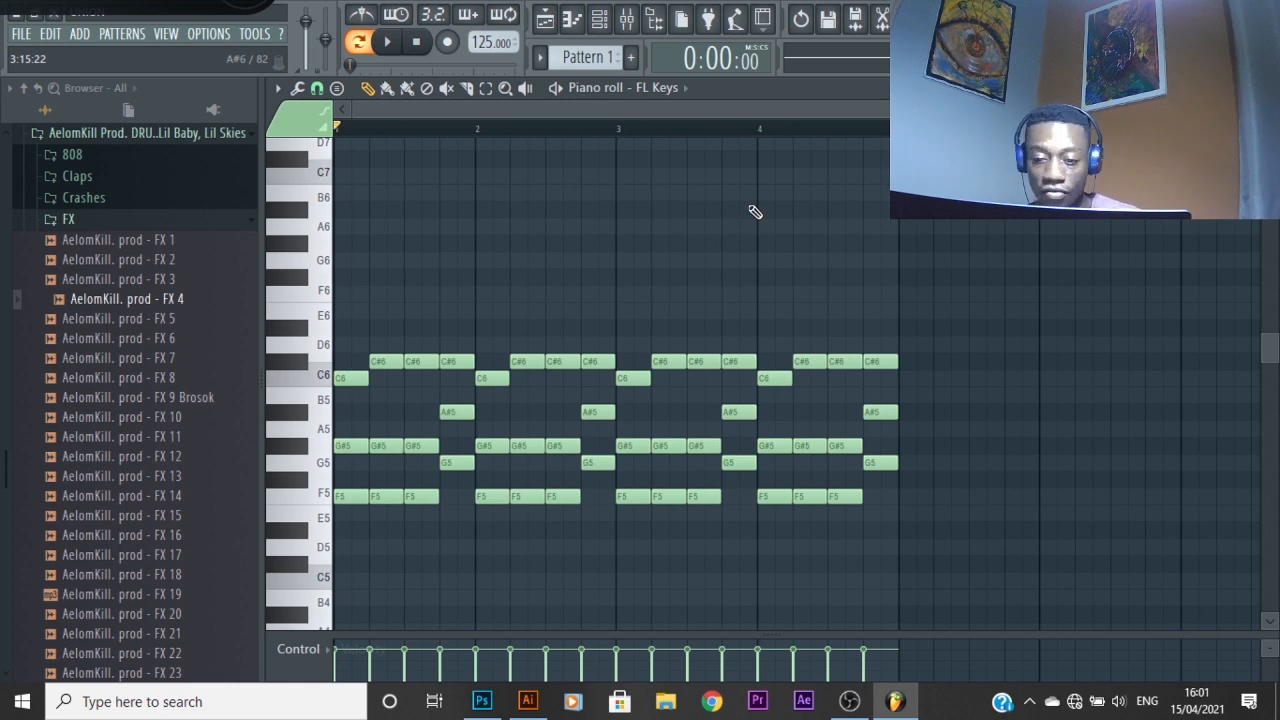
Close the FL Keys piano roll and add a GMS synthesizer channel to the channel rack
scroll(700, 400, down, 4)
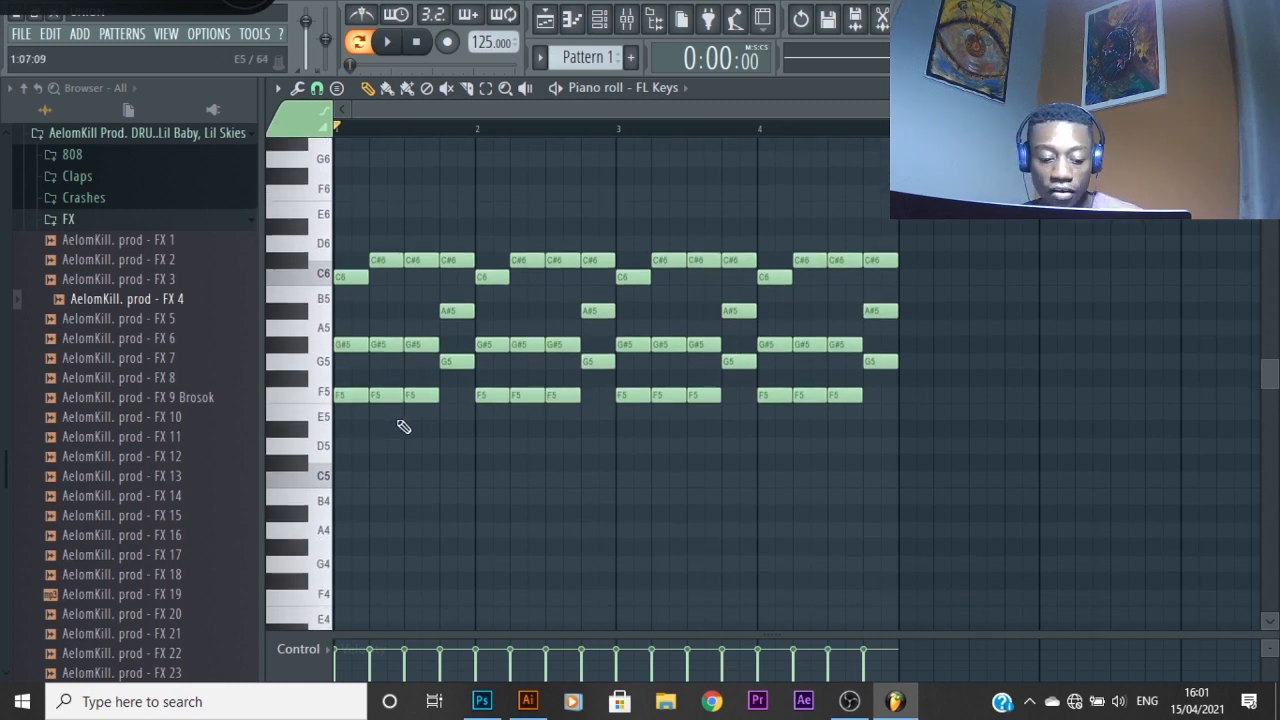
ctrl+scroll(553, 474, up, 2)
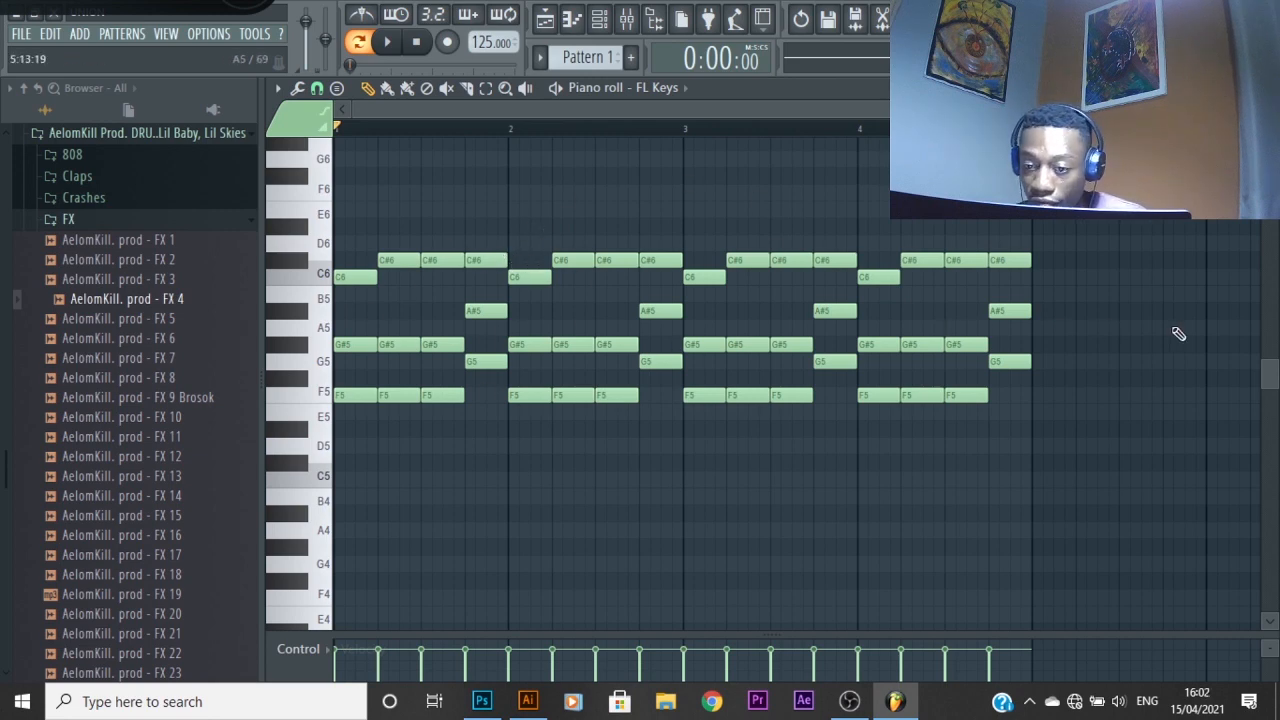
click(1268, 88)
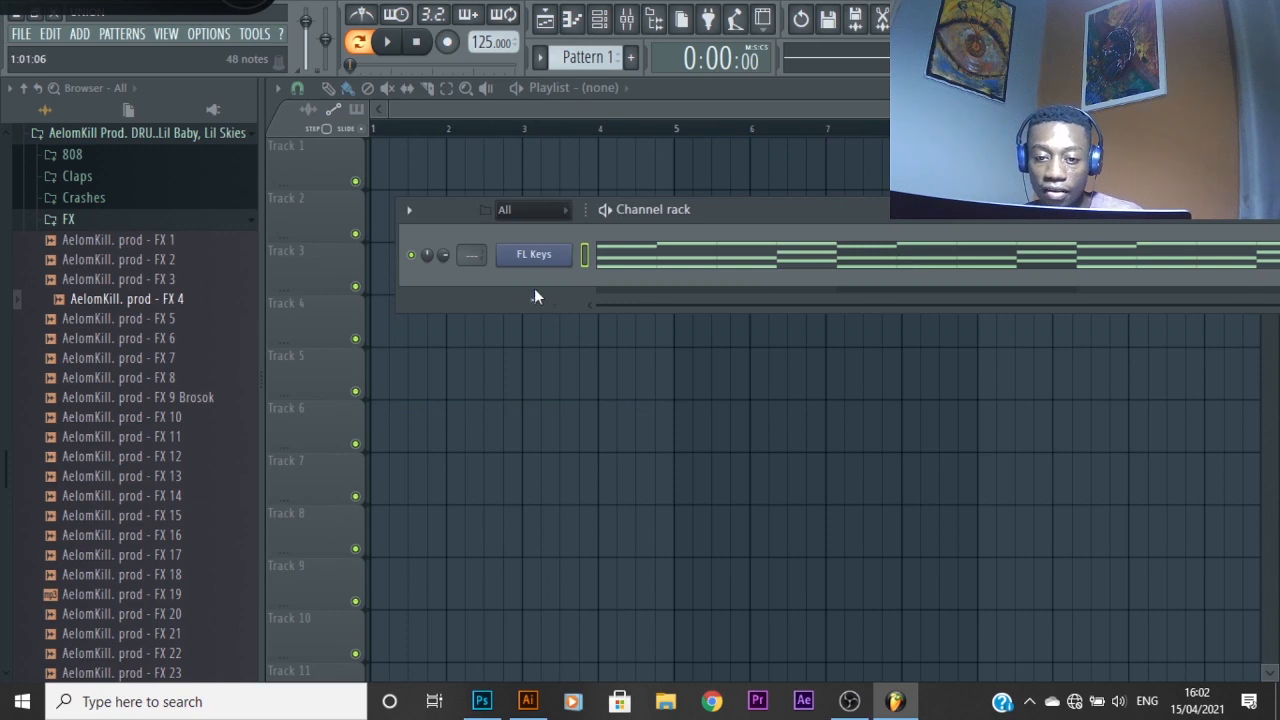
click(534, 296)
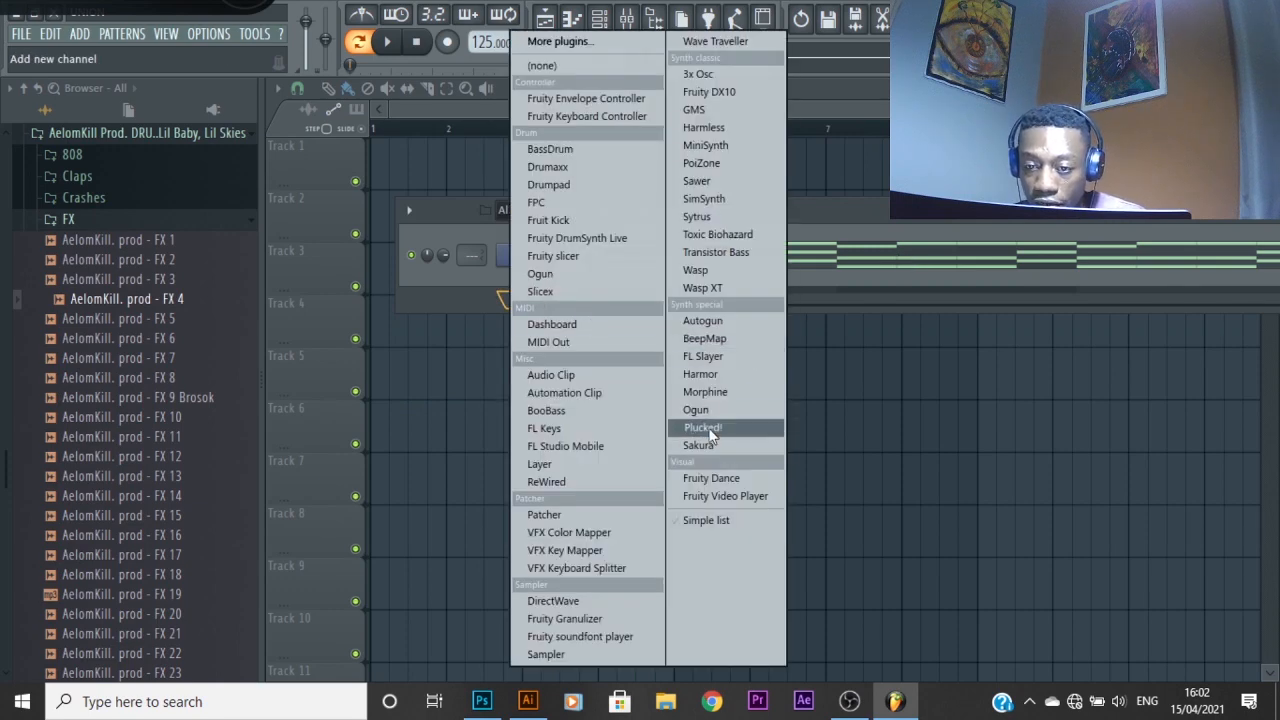
click(697, 110)
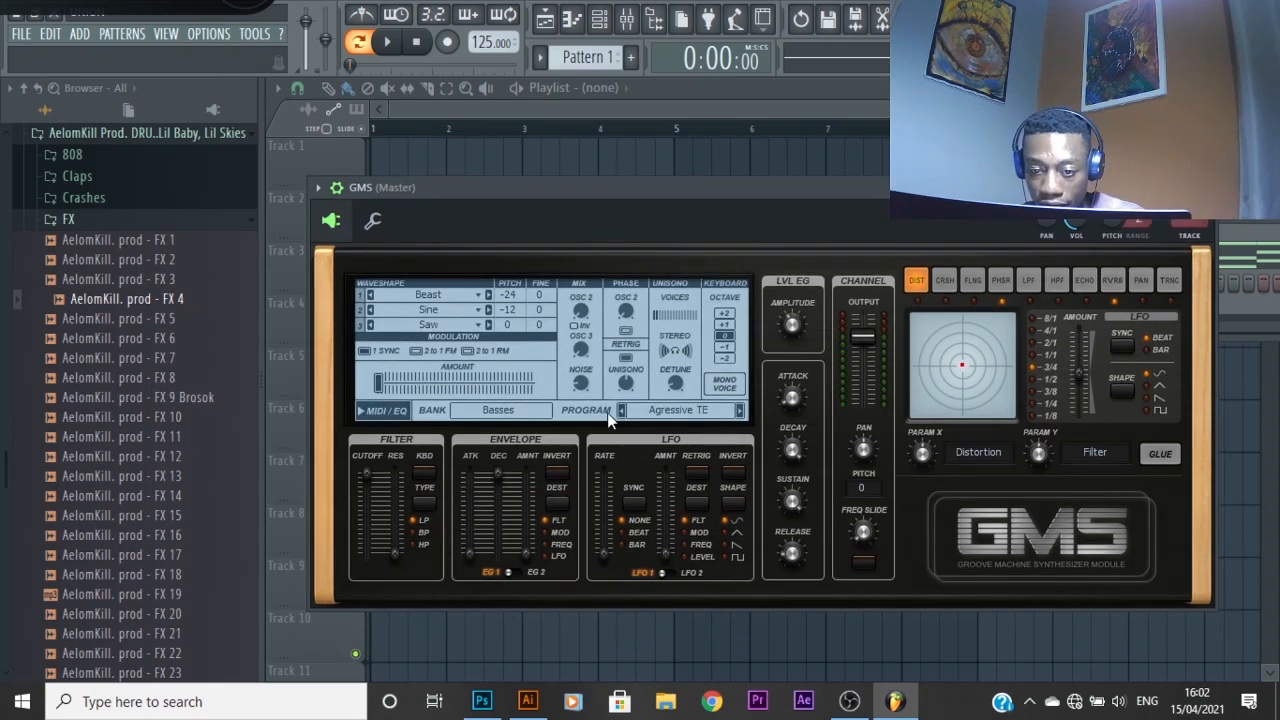
Load the Bass 4 MC preset from the GMS Basses bank, then open the GMS channel's piano roll
click(690, 410)
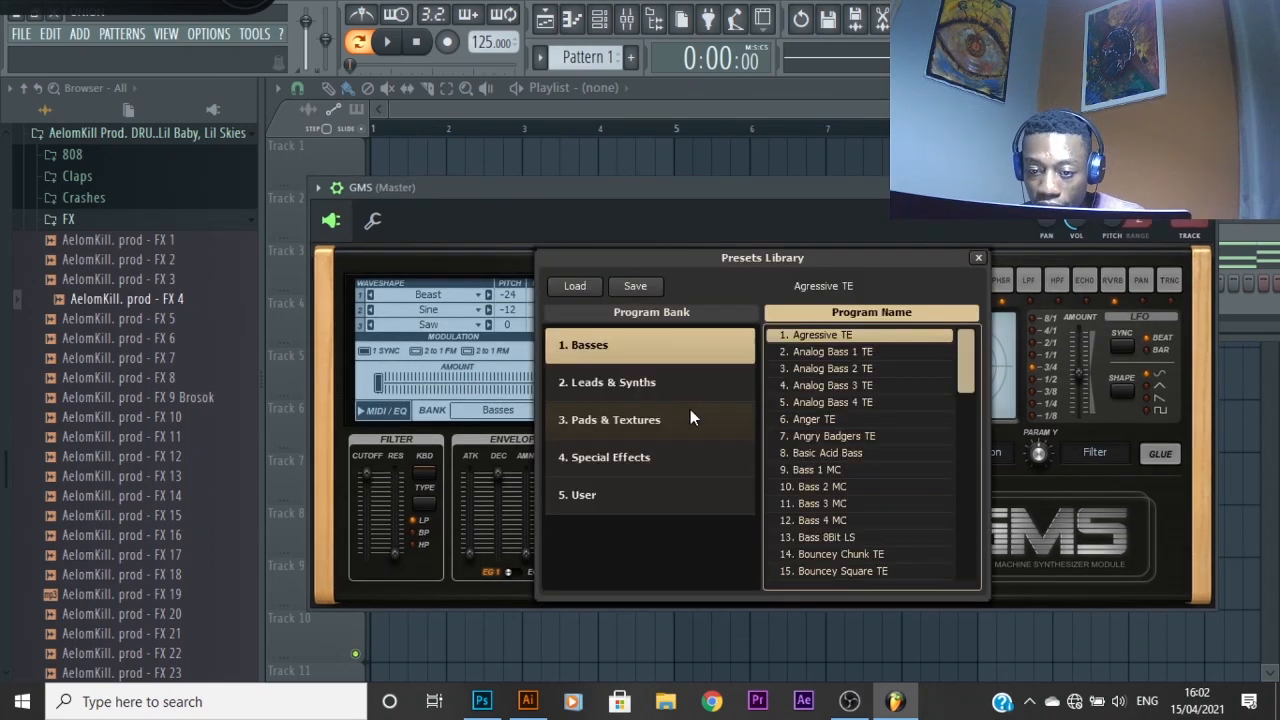
click(824, 518)
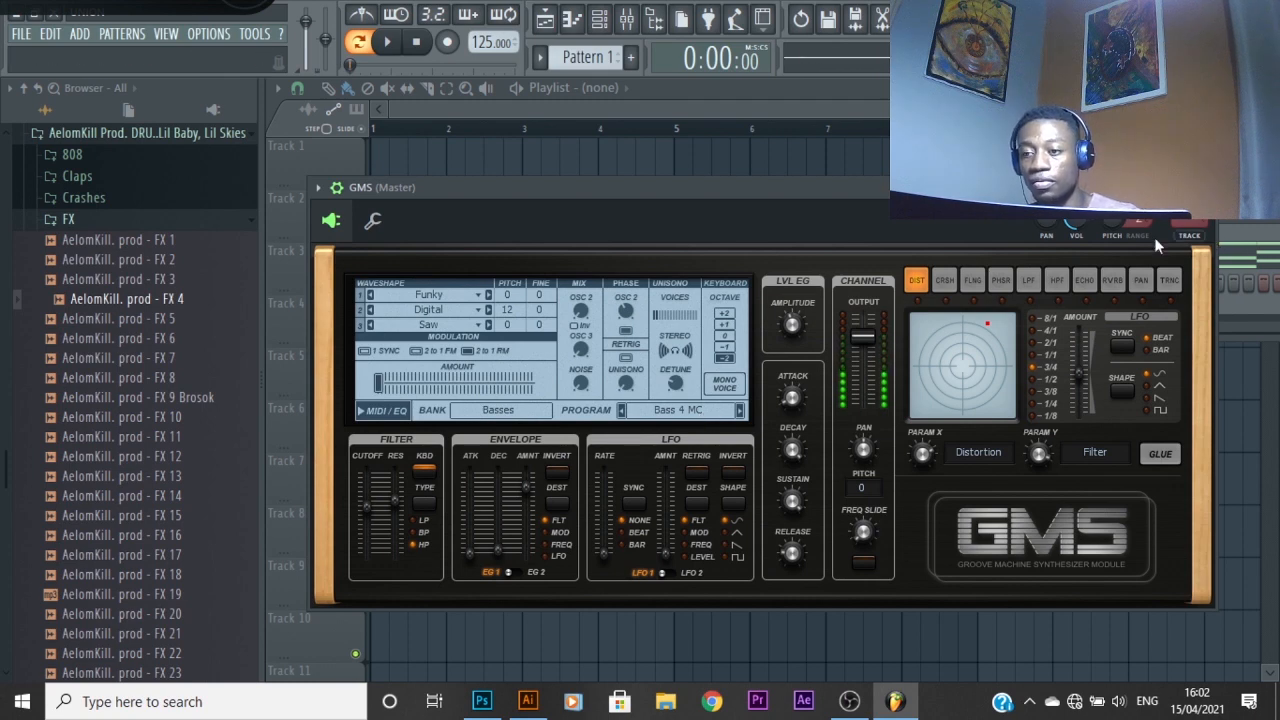
click(1206, 187)
right_click(576, 280)
click(620, 283)
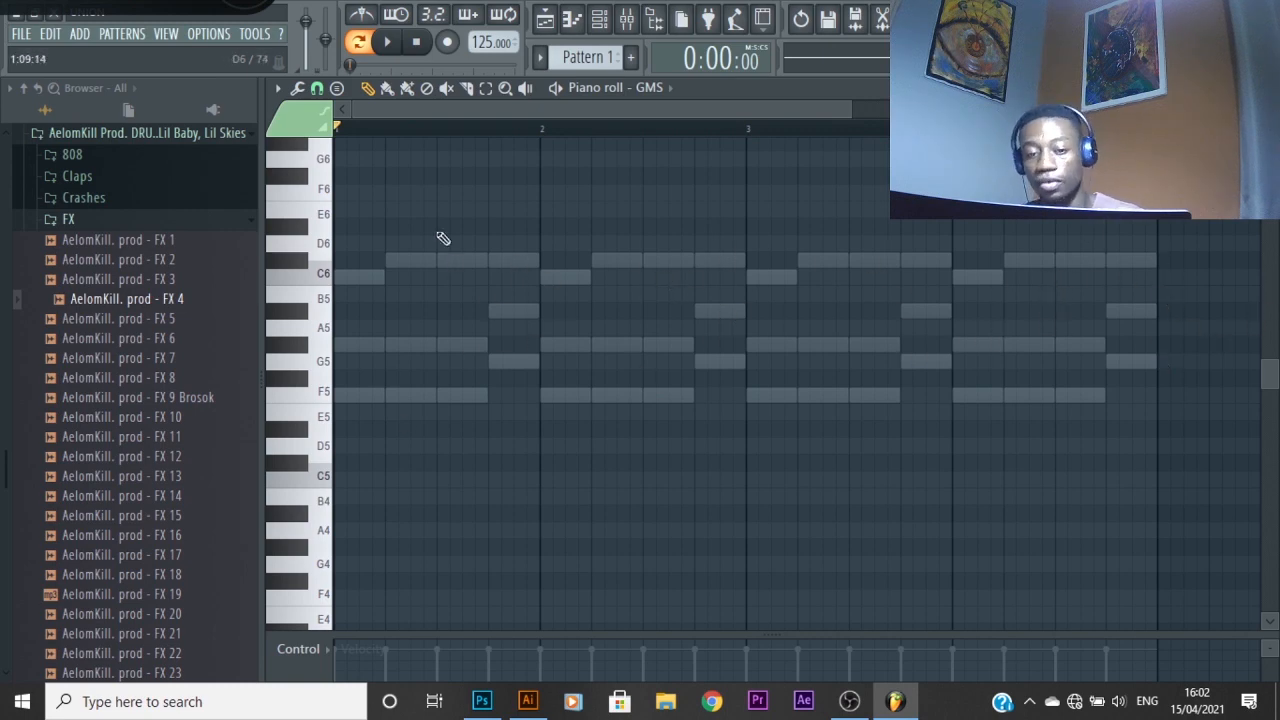
Try F5, G#5 and C6 as the opening GMS note in bar 1, deleting each trial note
click(352, 395)
right_click(348, 396)
click(340, 345)
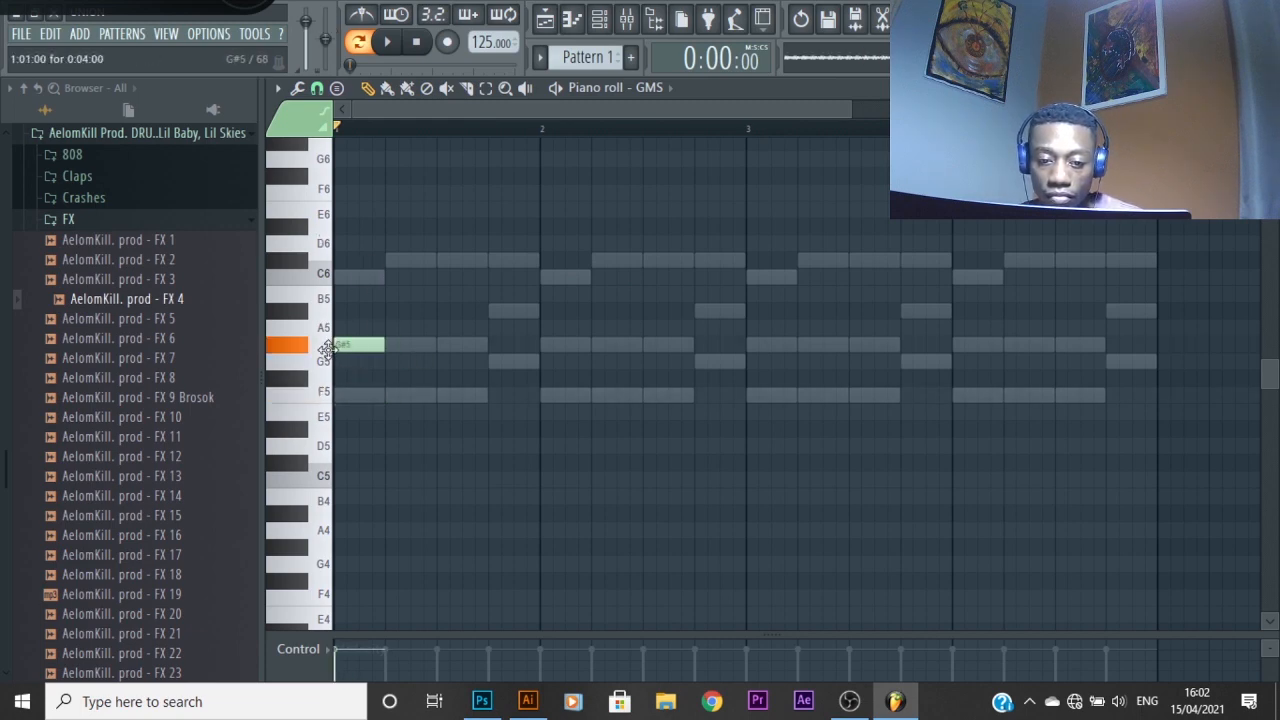
right_click(354, 342)
click(358, 276)
right_click(362, 281)
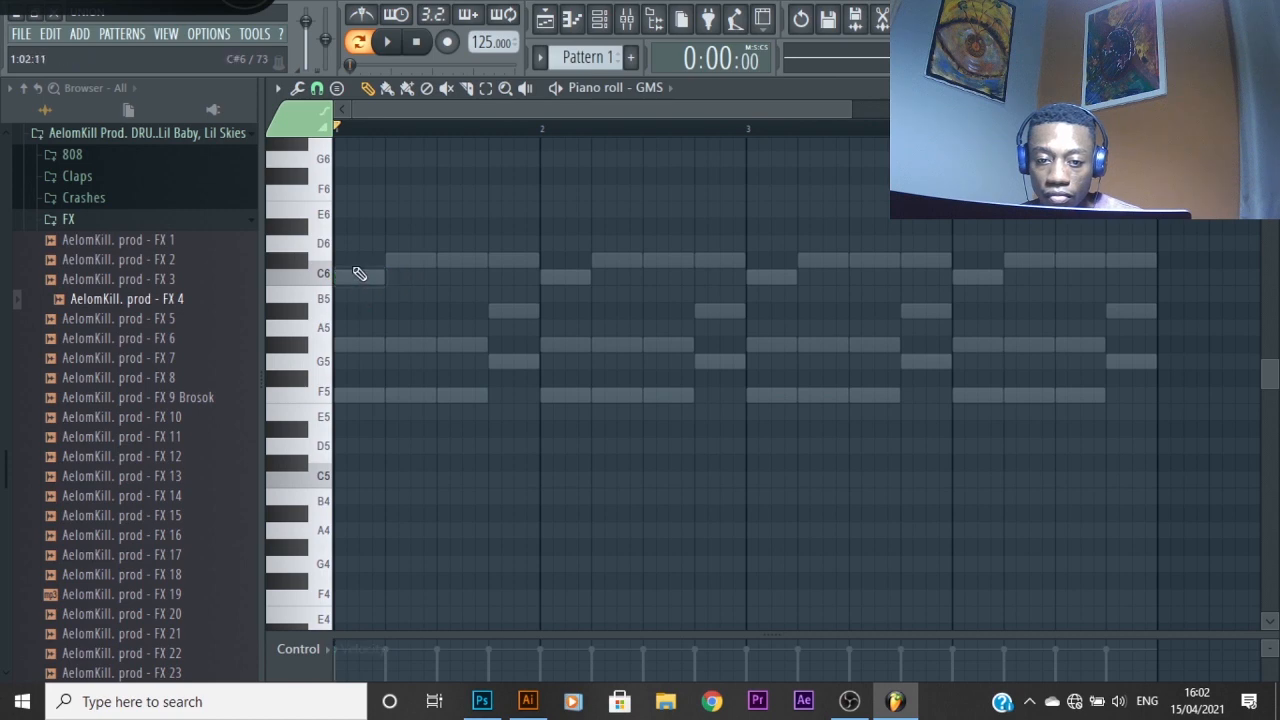
click(358, 275)
right_click(350, 274)
click(340, 275)
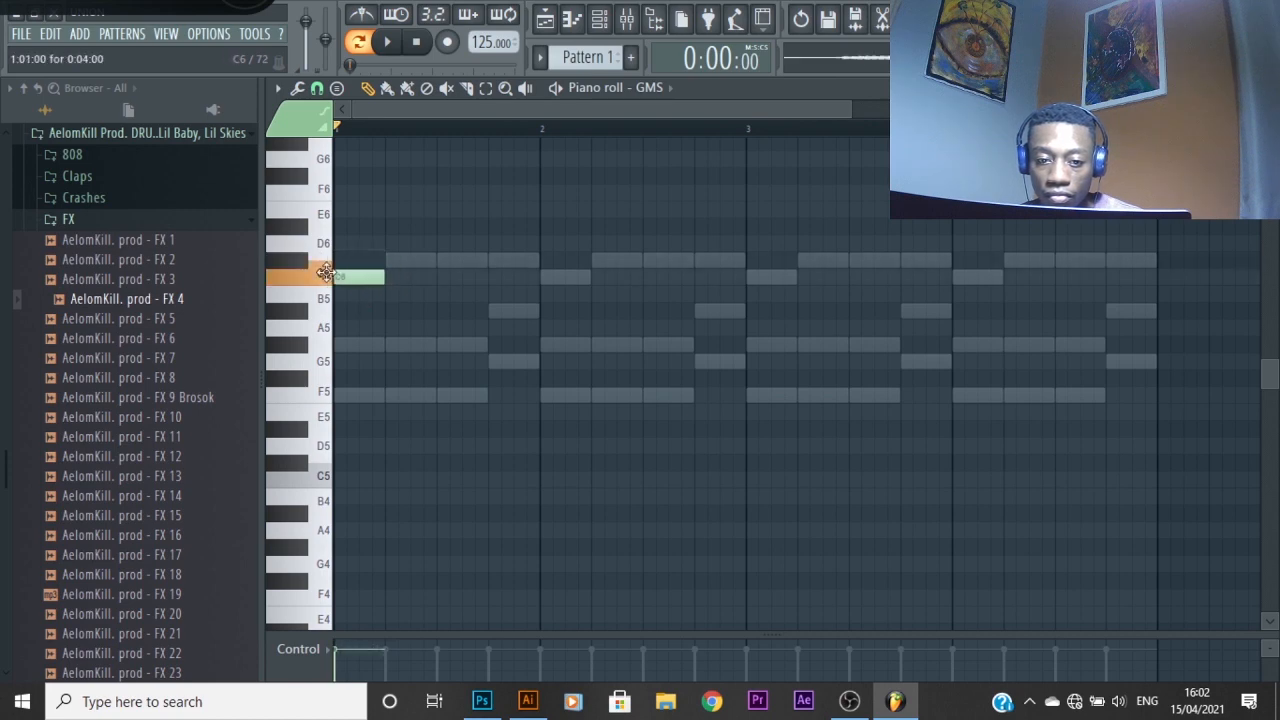
right_click(345, 277)
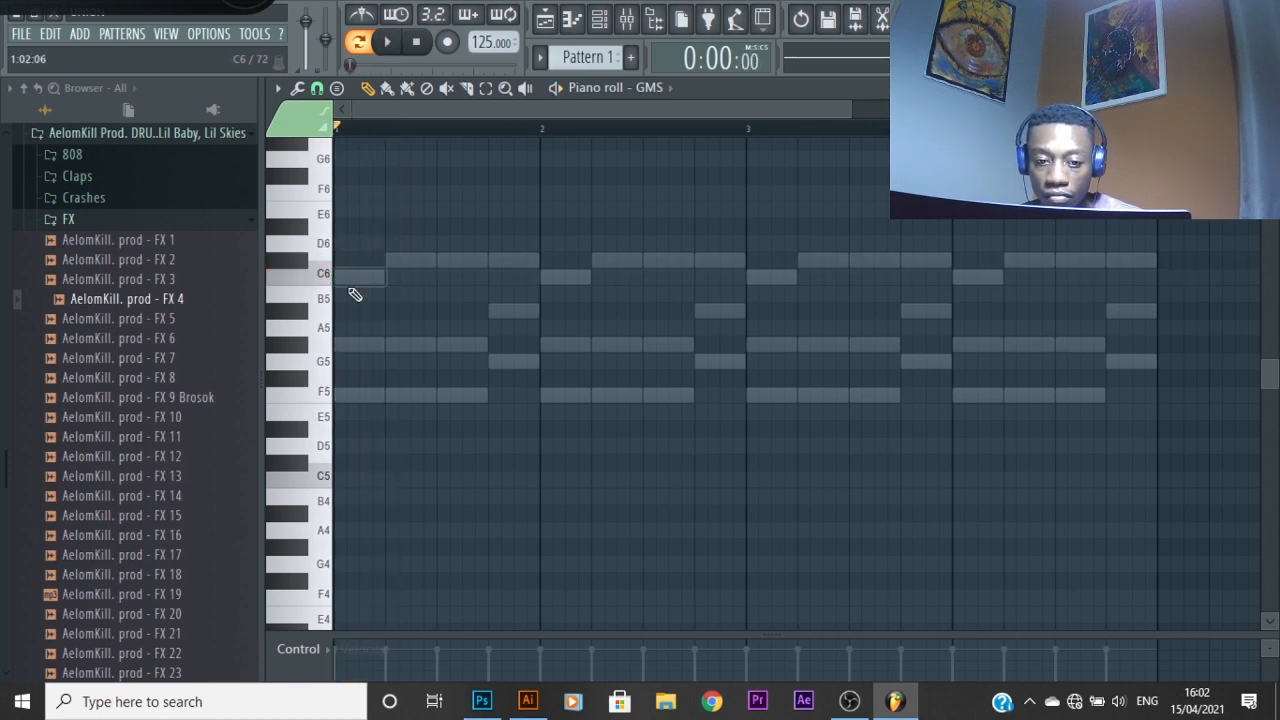
click(350, 344)
right_click(350, 347)
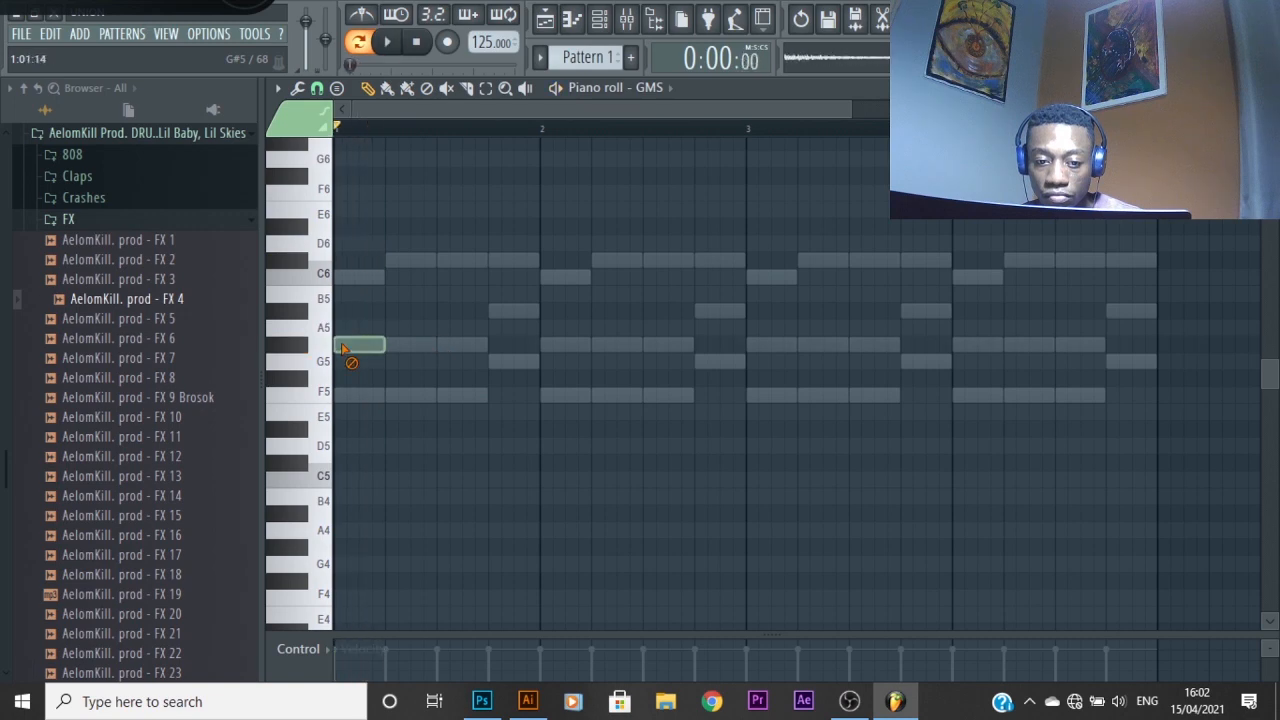
Place a one-beat F5 note at the start of bar 1 and play it back
click(350, 394)
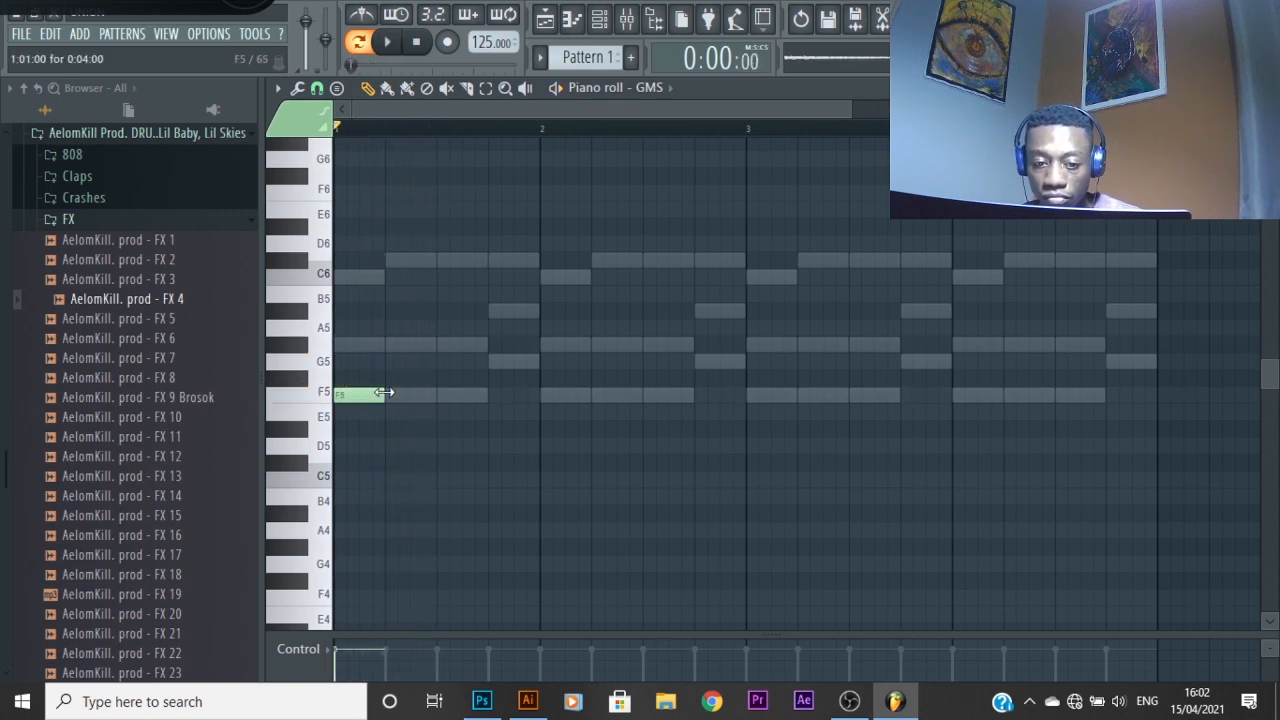
key(space)
key(space)
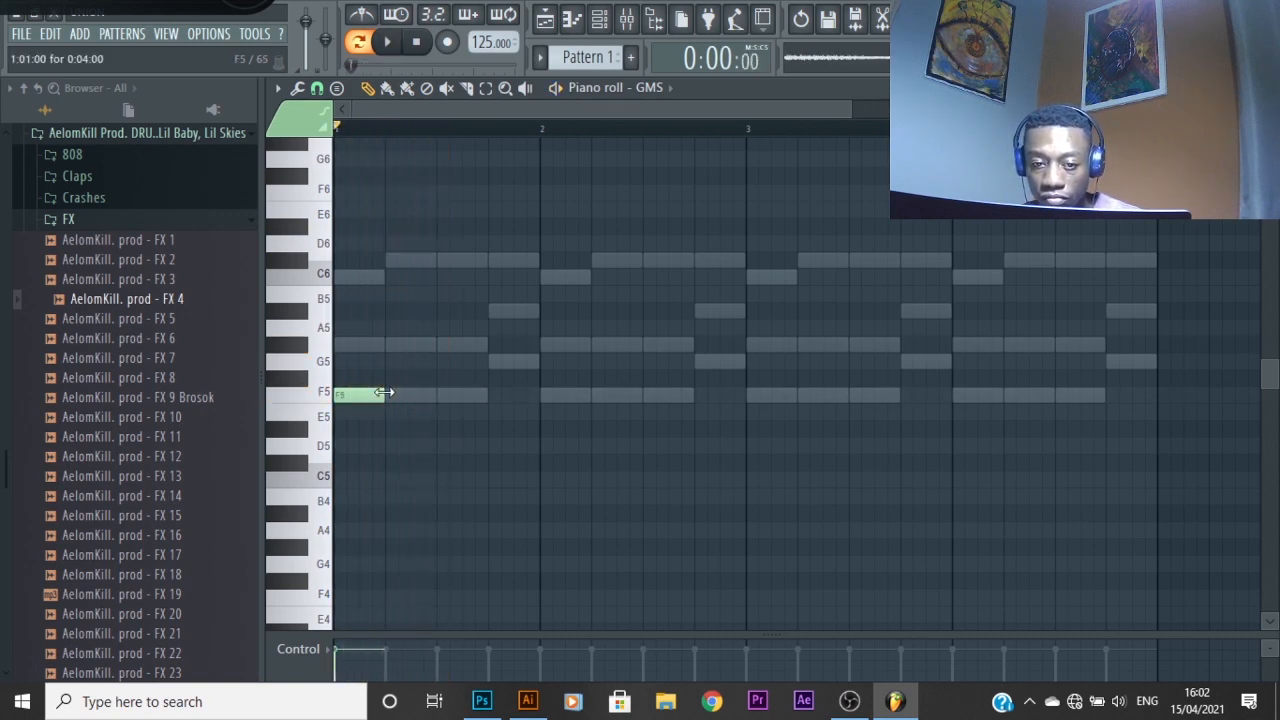
key(space)
key(space)
Add a G#5 note on beat 2 of bar 1, lengthen it to two beats and play the notes back
click(393, 345)
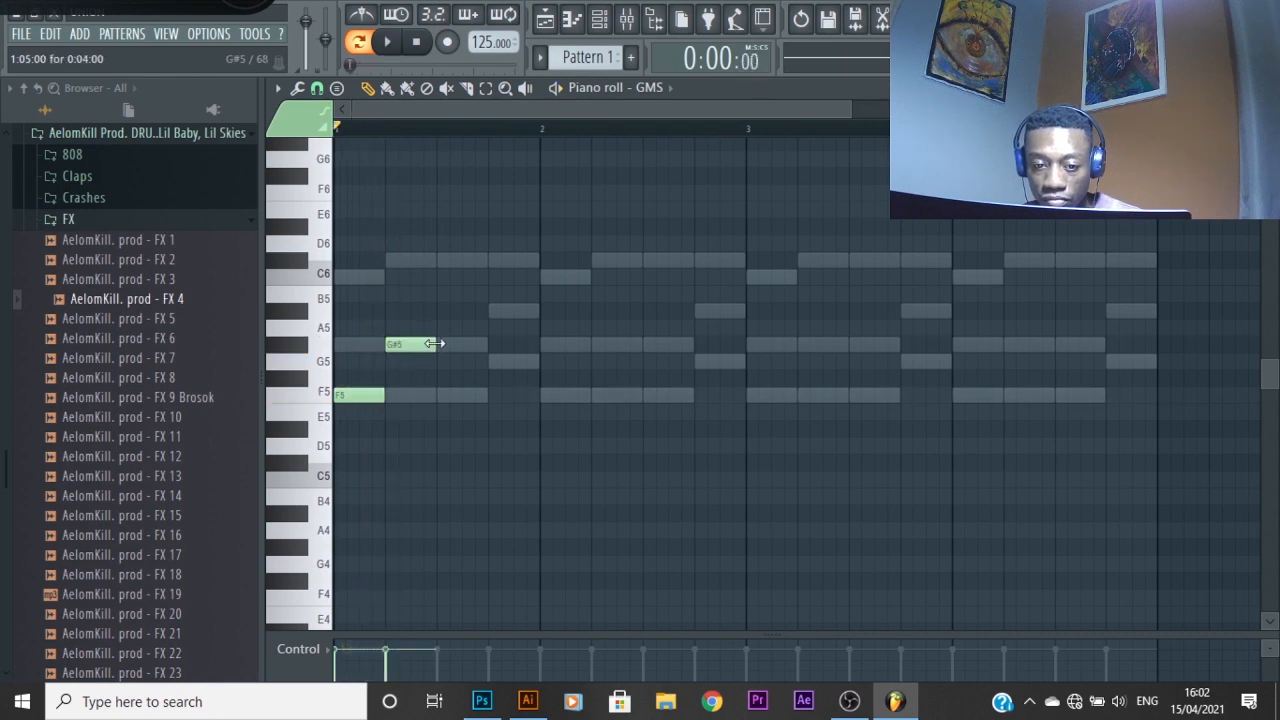
key(space)
key(space)
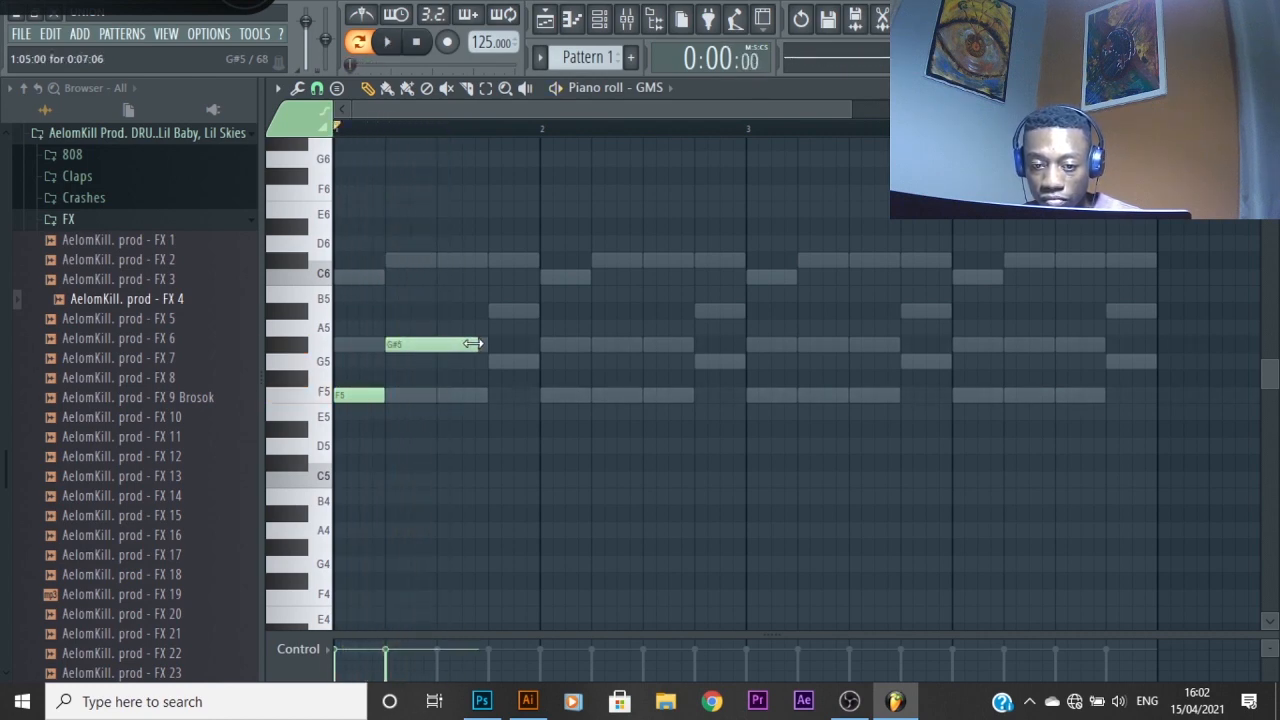
key(space)
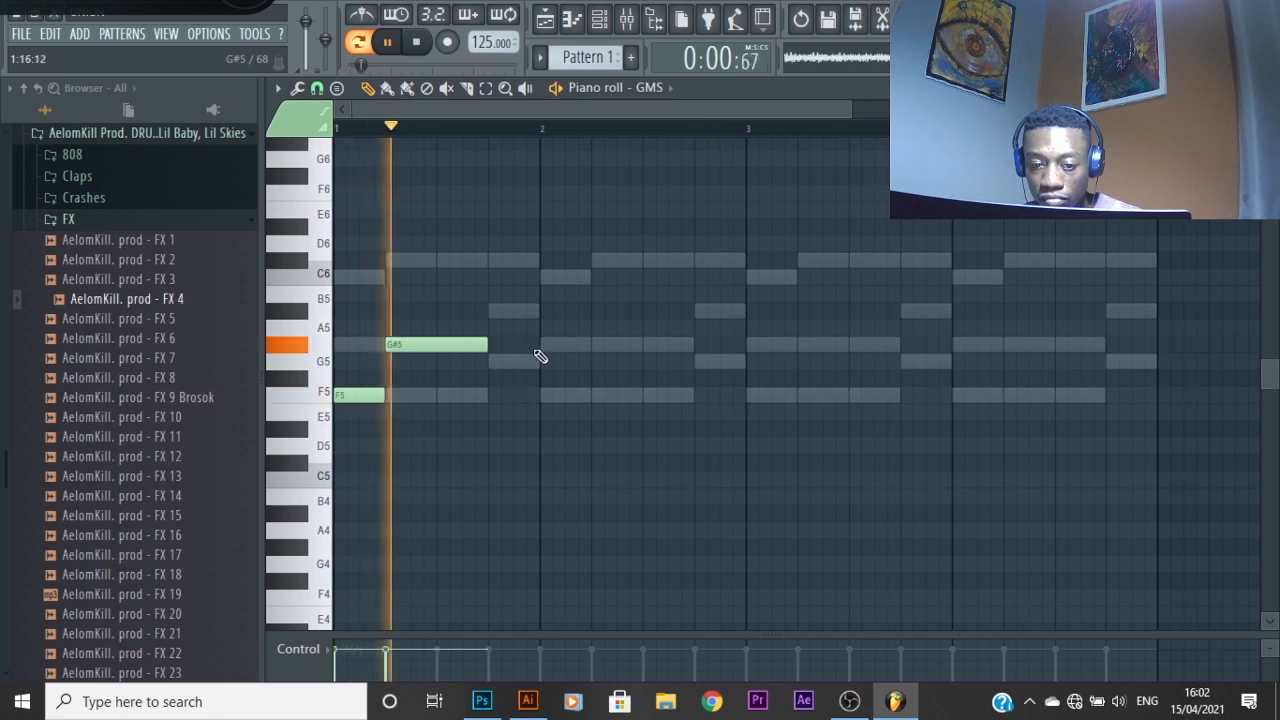
key(space)
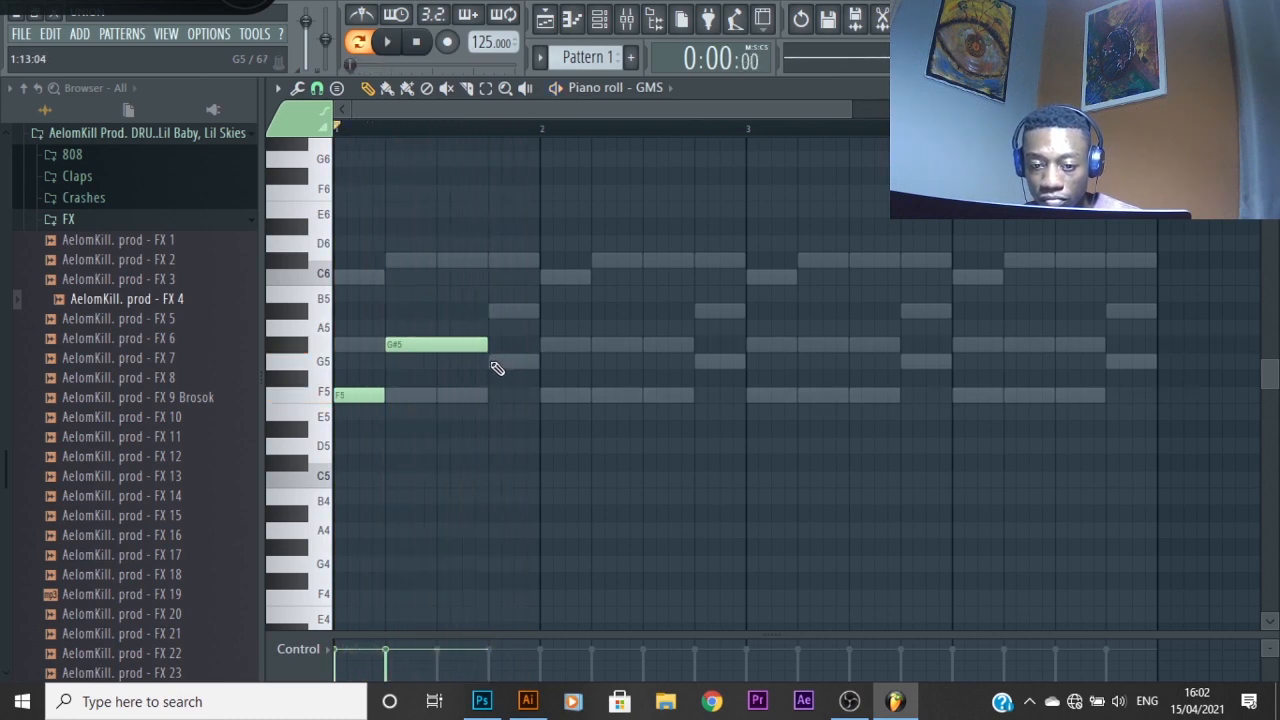
Add a one-beat G5 note on beat 4 of bar 1 and play the complete bar back
click(497, 362)
key(space)
drag(590, 361, 541, 359)
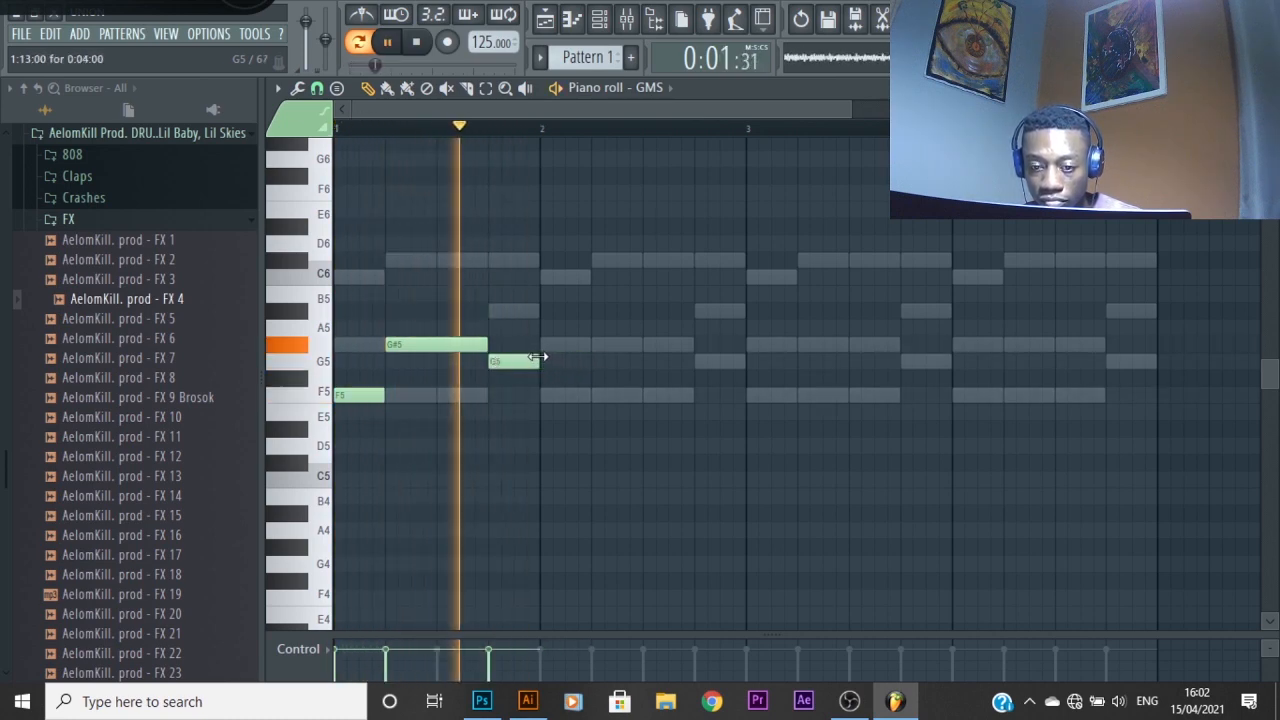
key(space)
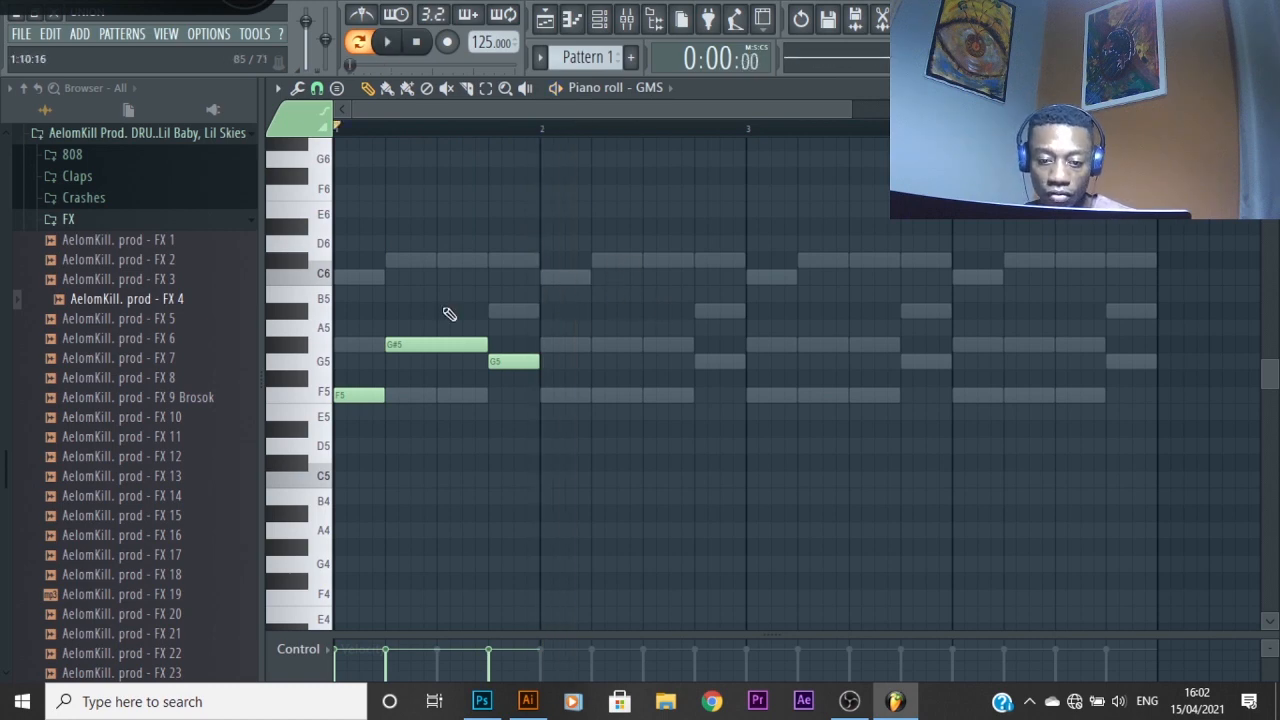
scroll(328, 398, up, 2)
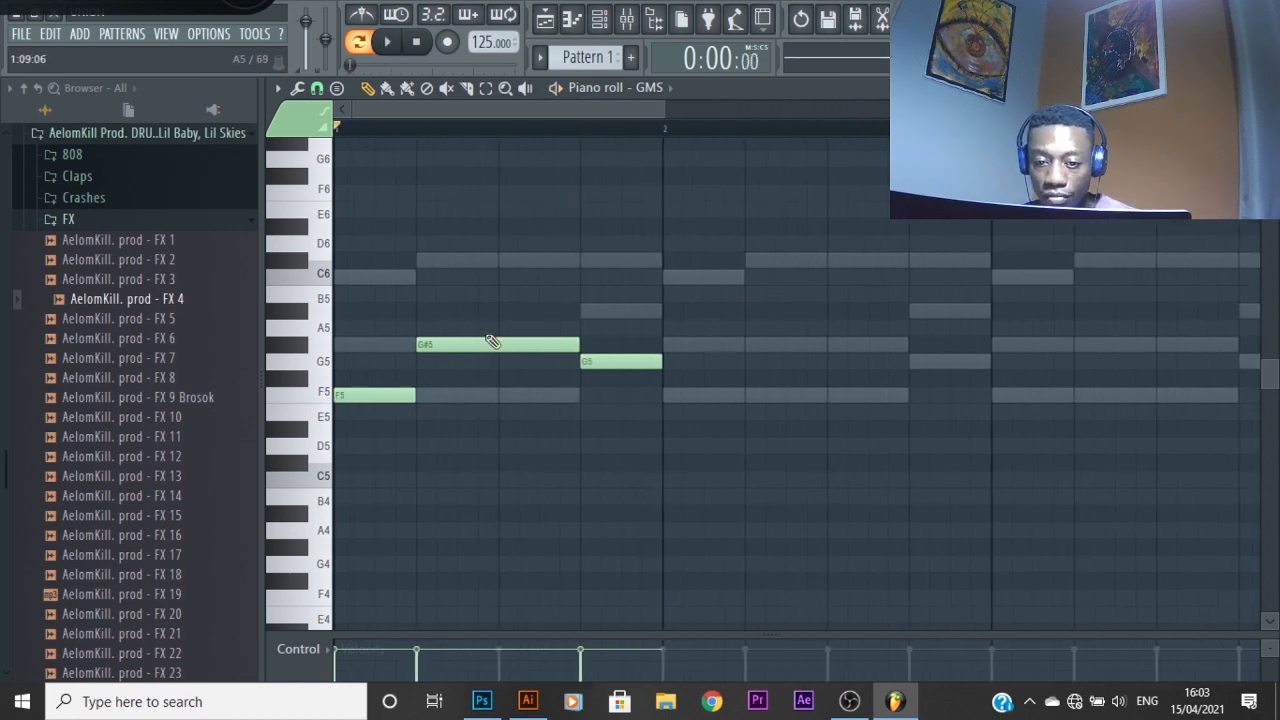
scroll(509, 365, down, 2)
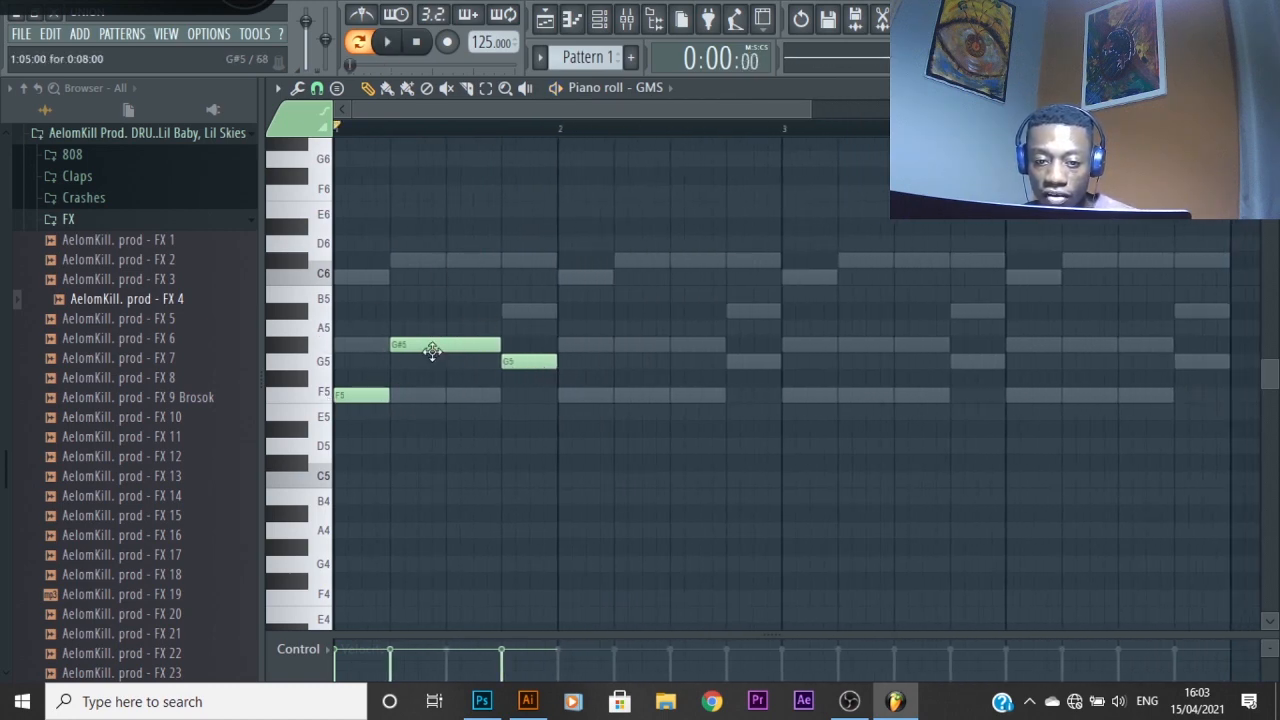
key(space)
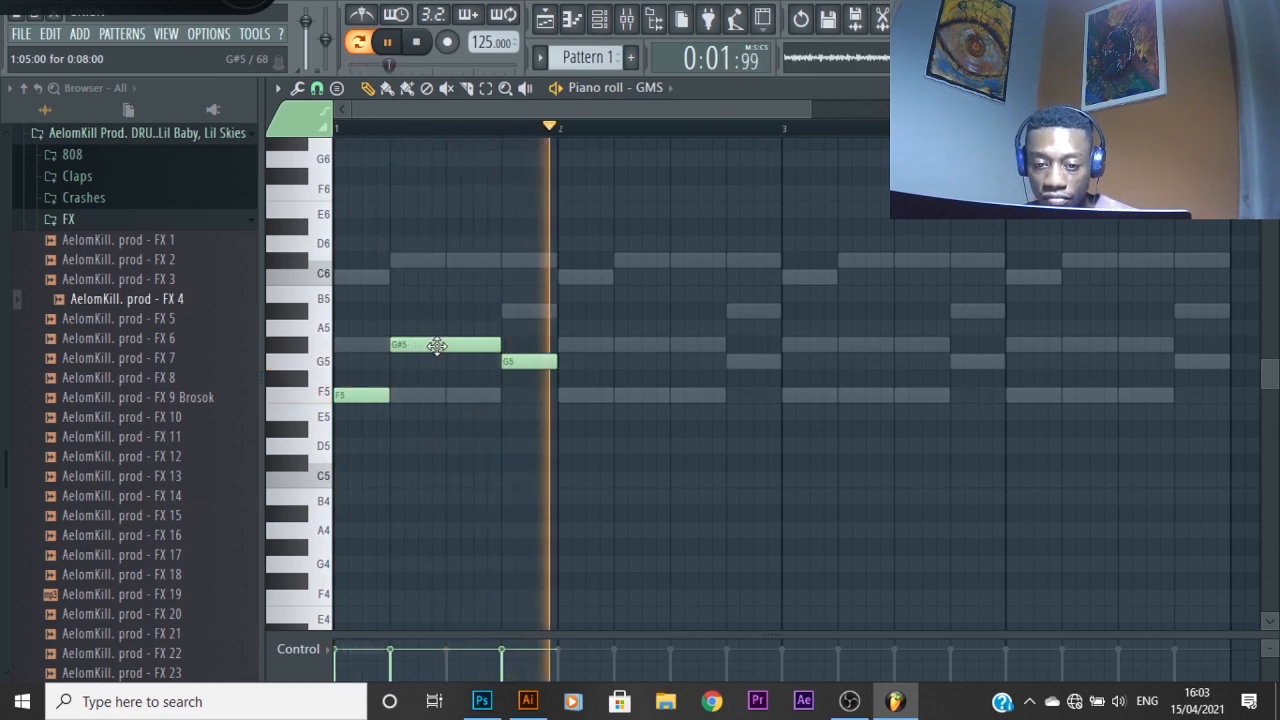
key(space)
Select the three bass notes in bar 1 and duplicate them four times along the timeline
drag(614, 286, 334, 472)
key(ctrl+b)
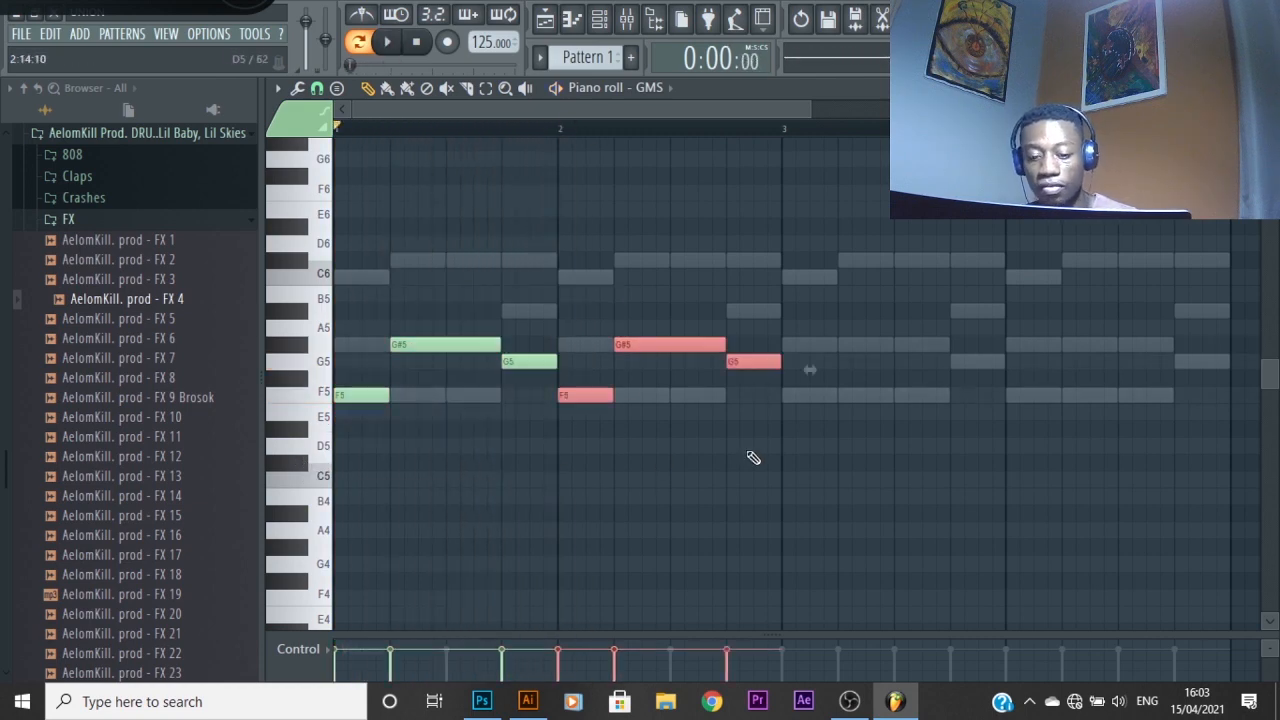
key(ctrl+b)
key(ctrl+b)
key(ctrl+b)
Delete the surplus F5, G#5 and G5 notes in bar 5
scroll(766, 449, down, 2)
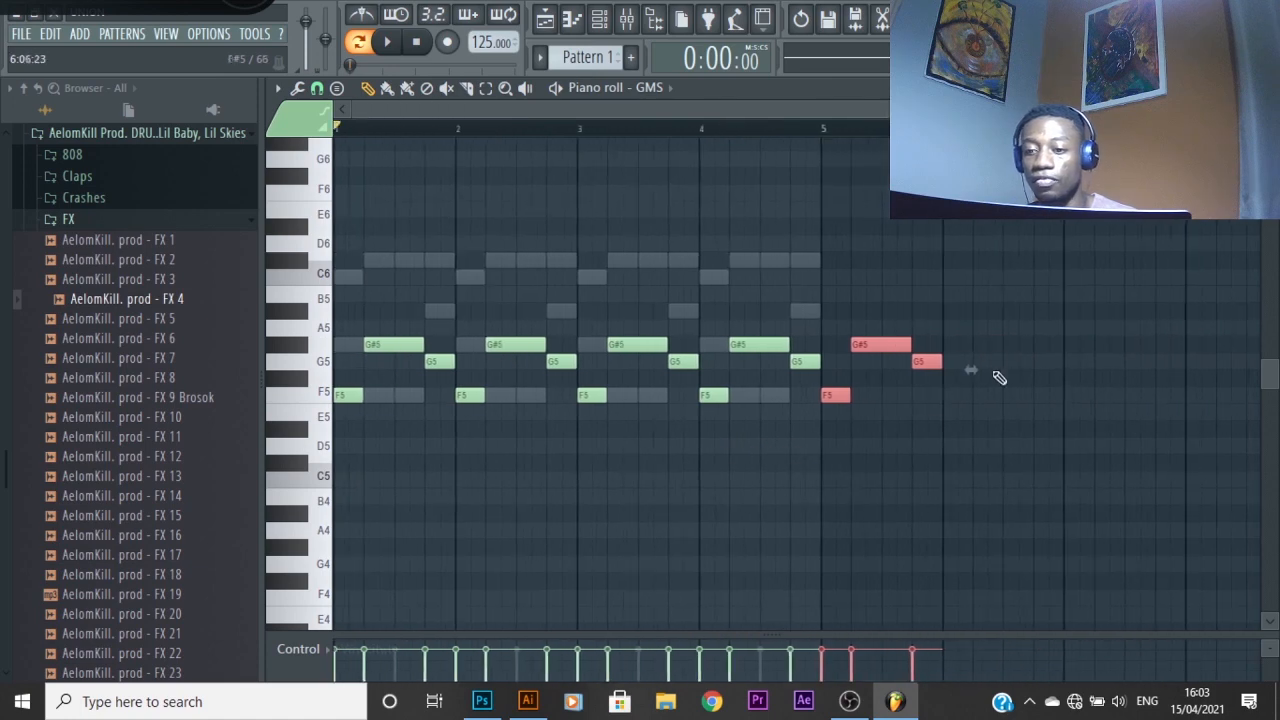
right_click(880, 344)
right_click(835, 395)
right_click(927, 361)
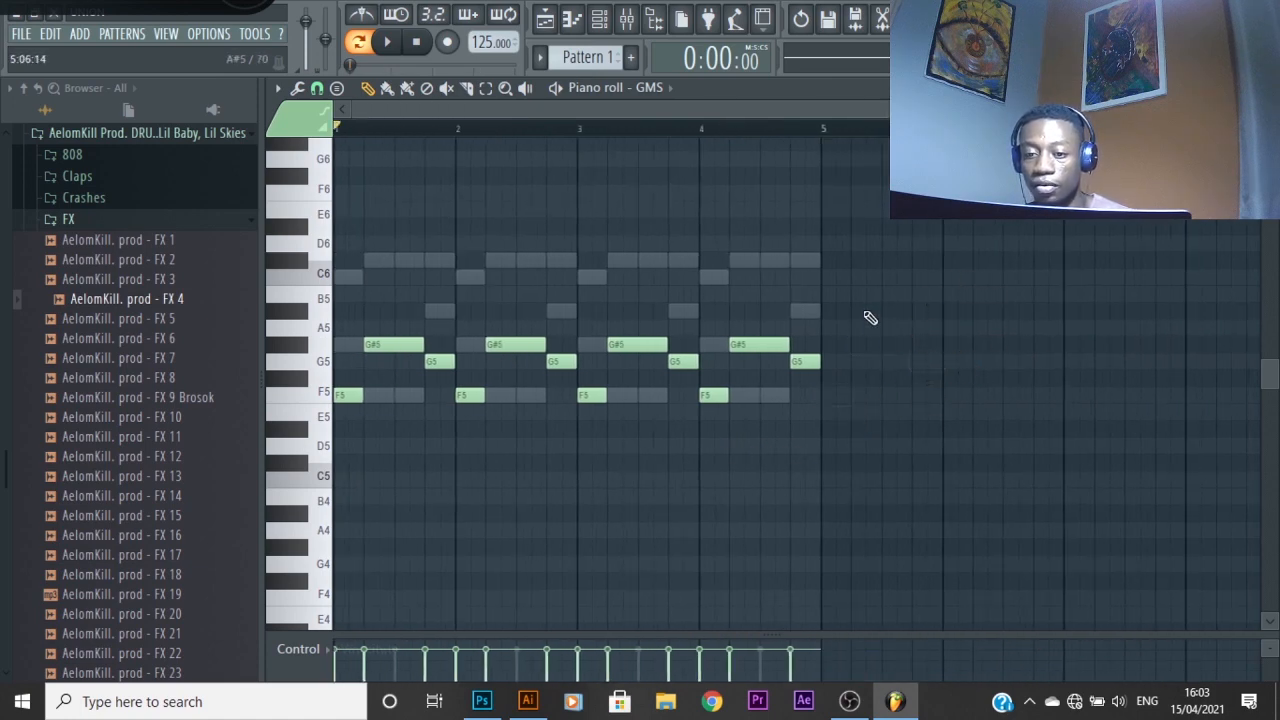
Audition the bass line transposed down one octave, then move it back up an octave
key(ctrl+Down)
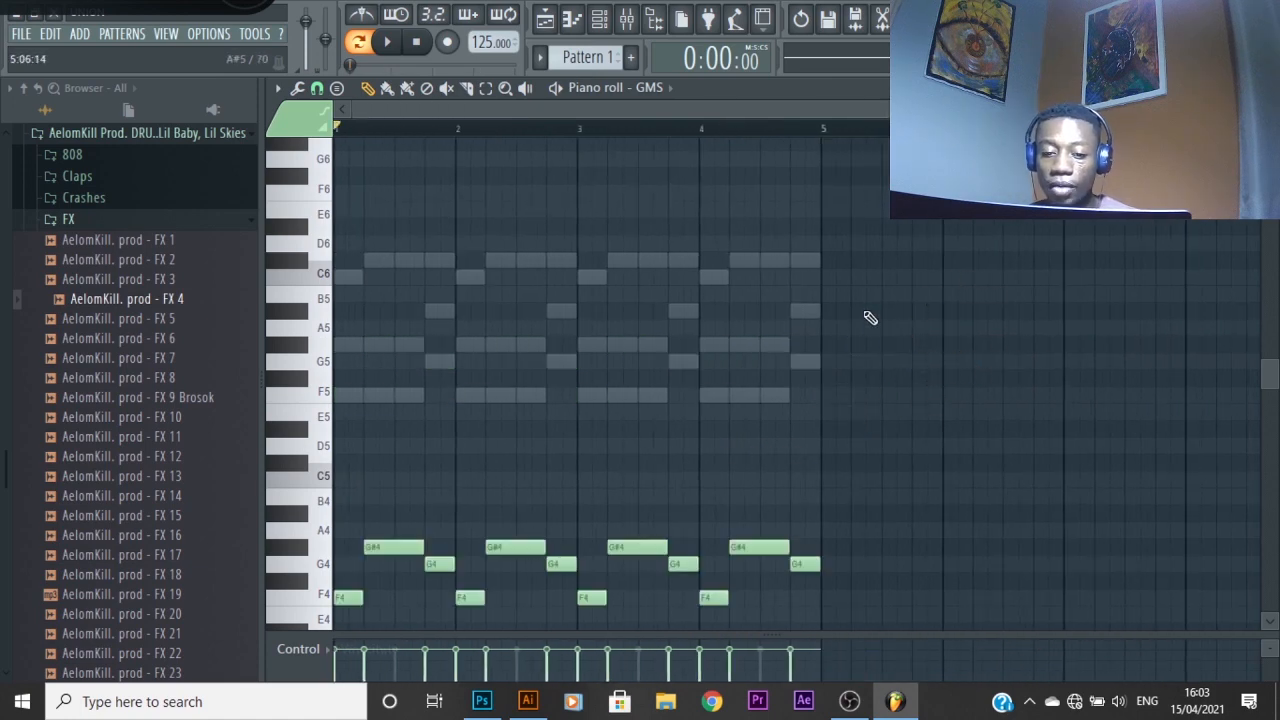
key(space)
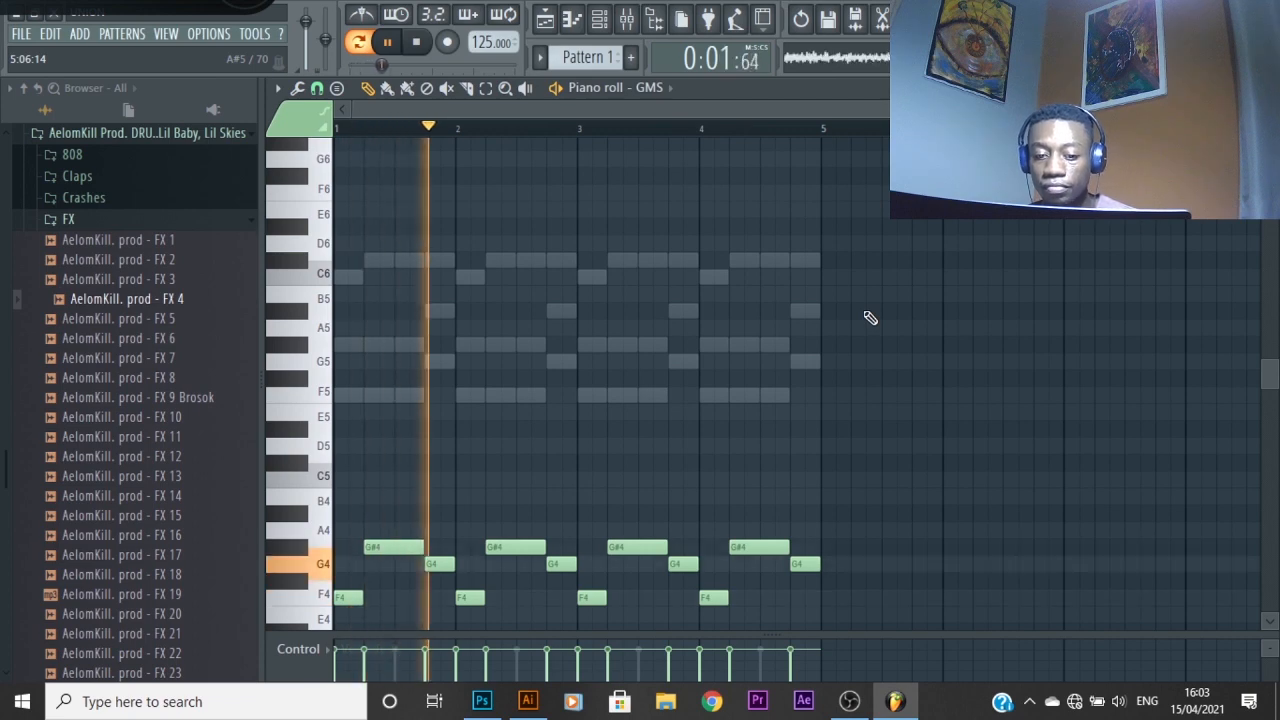
key(space)
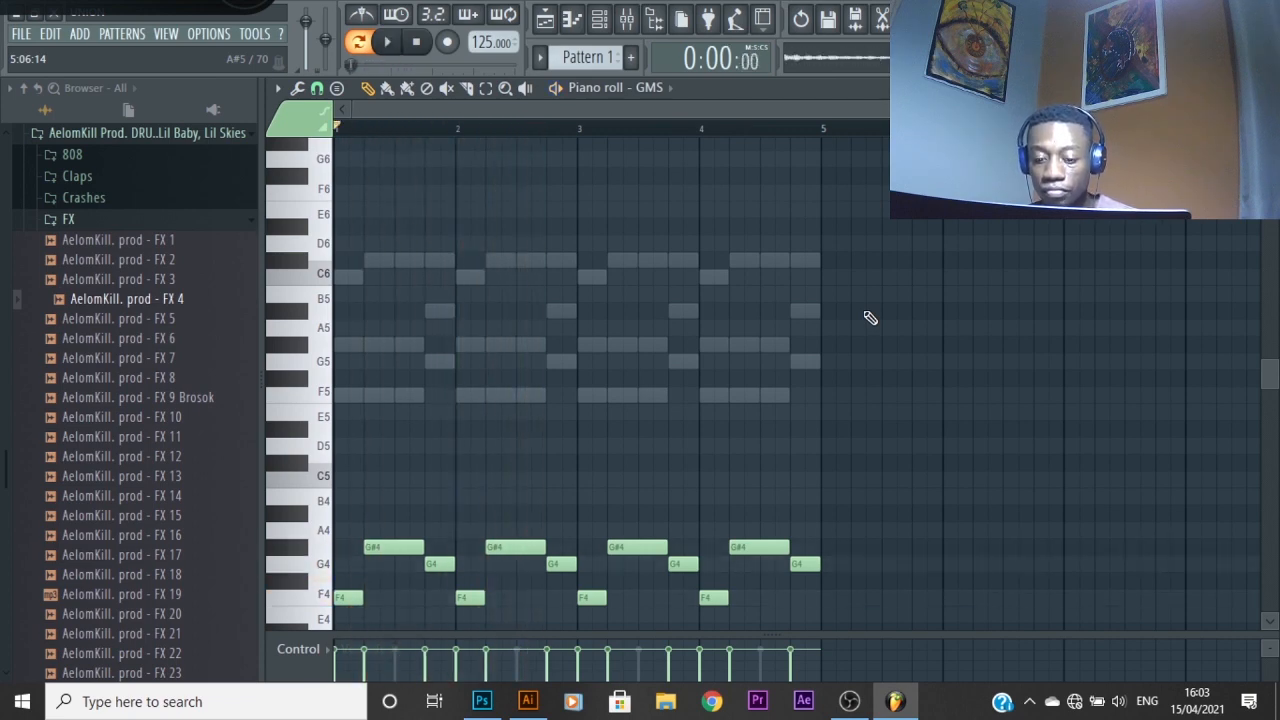
key(ctrl+Up)
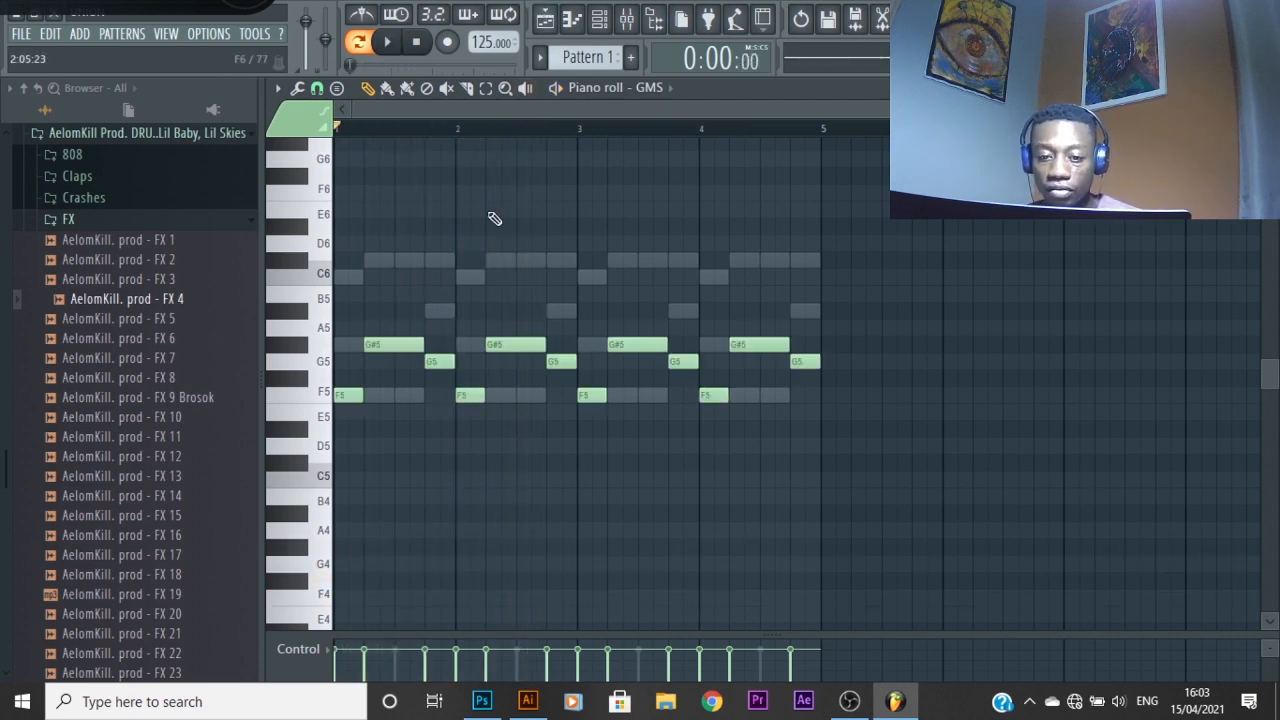
Play the bass line against the chords and move the last note of bar 2 up to C#6
scroll(496, 235, up, 3)
key(space)
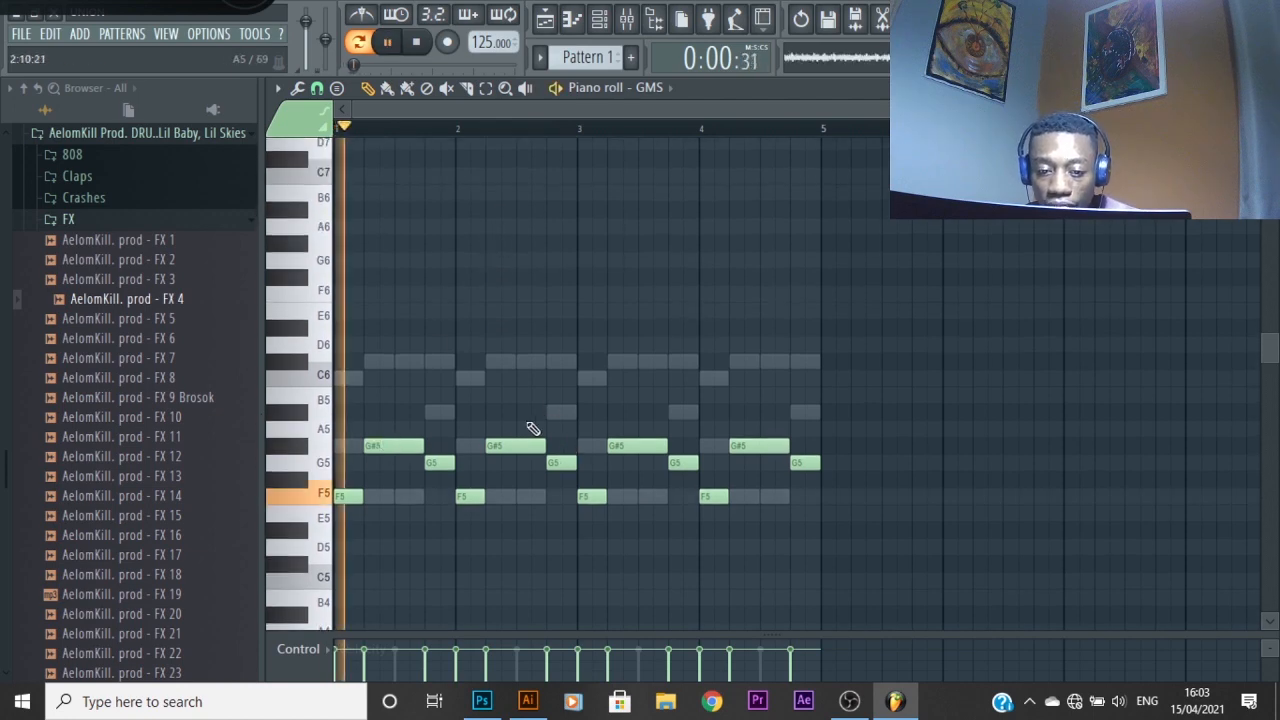
scroll(471, 446, up, 2)
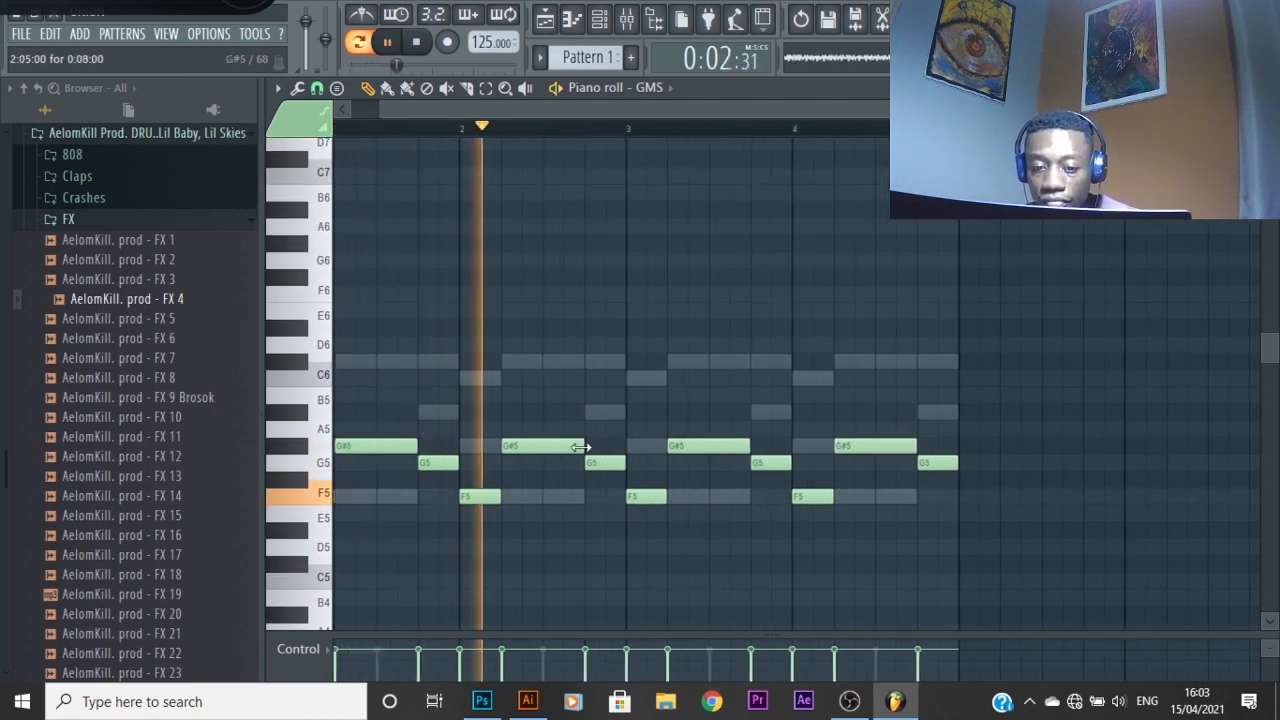
key(space)
drag(606, 460, 605, 358)
scroll(595, 396, up, 2)
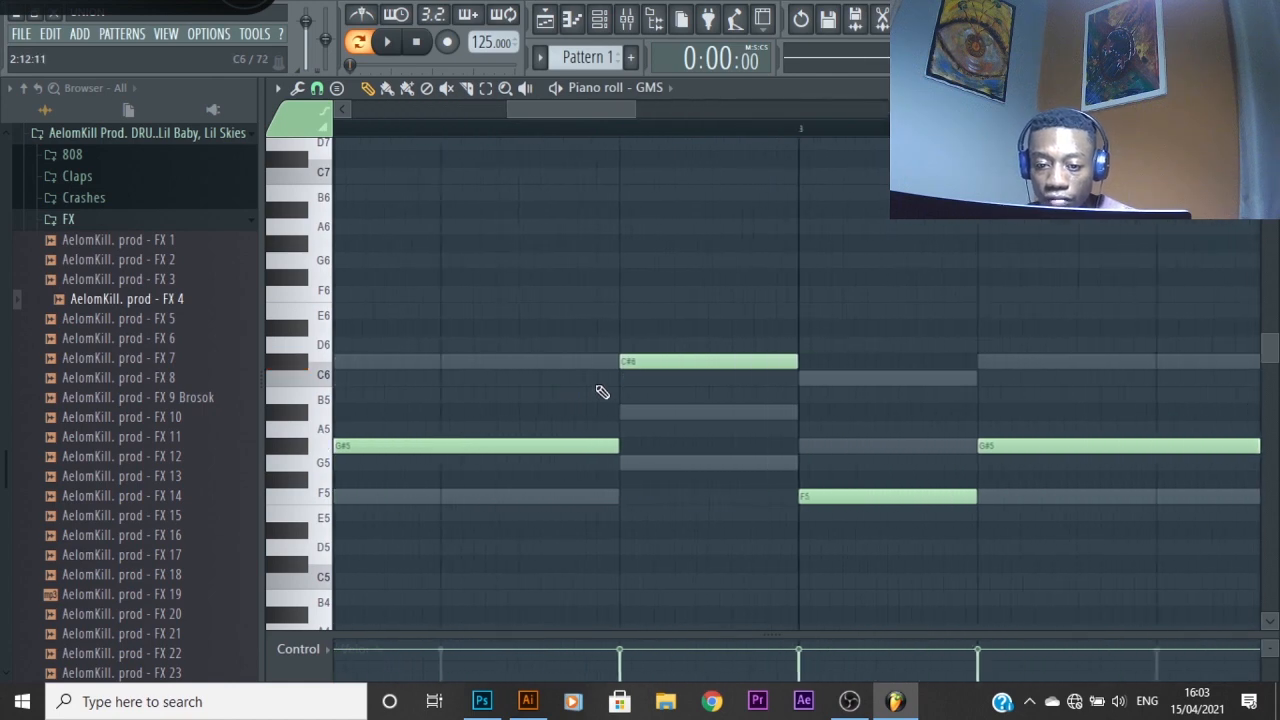
Delete all bass notes in bars 3 and 4
scroll(680, 420, down, 4)
drag(913, 378, 617, 537)
key(Delete)
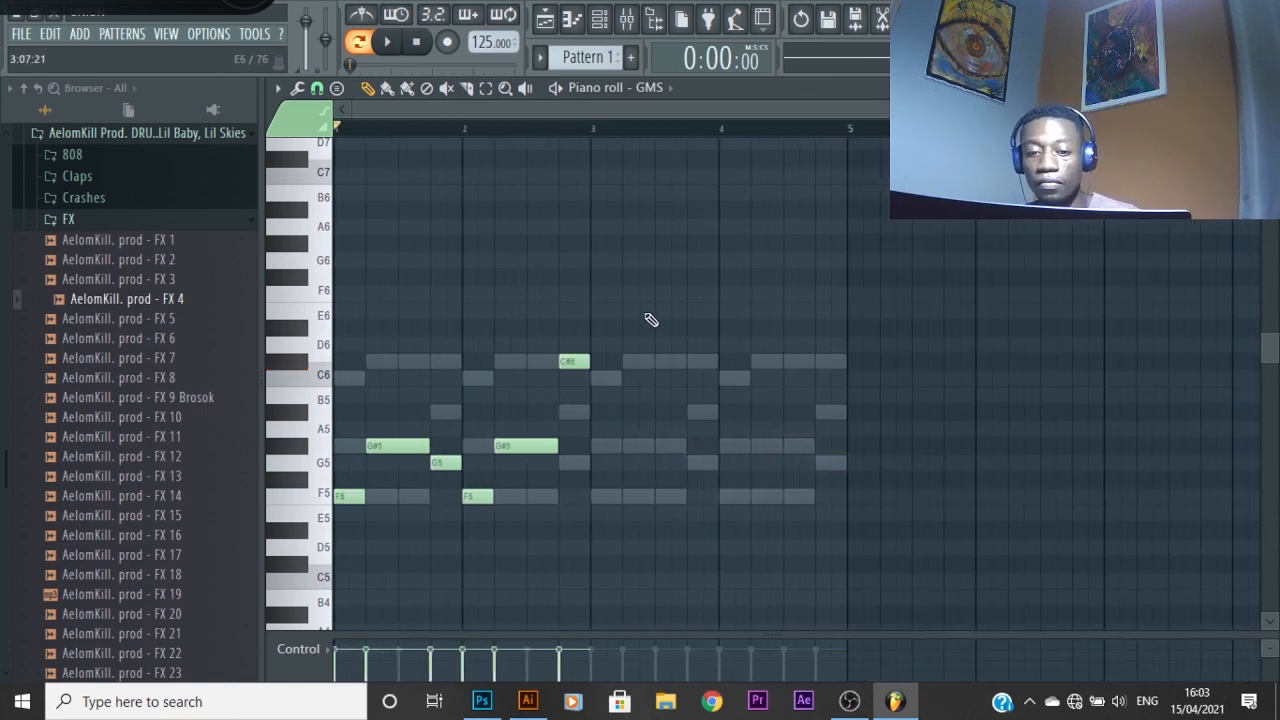
Duplicate the bass notes of bars 1 and 2 into bars 3 and 4, and deselect the copies
drag(644, 318, 297, 530)
key(ctrl+b)
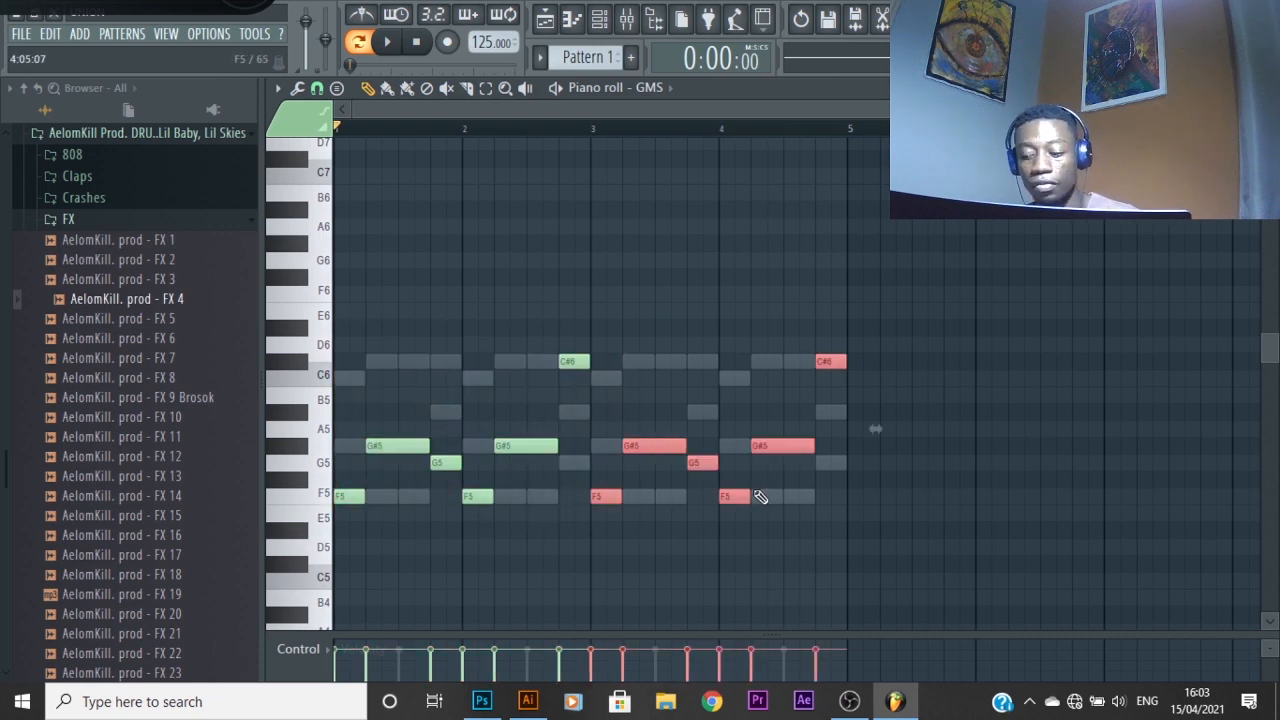
scroll(770, 425, up, 2)
scroll(756, 430, down, 3)
ctrl+click(921, 358)
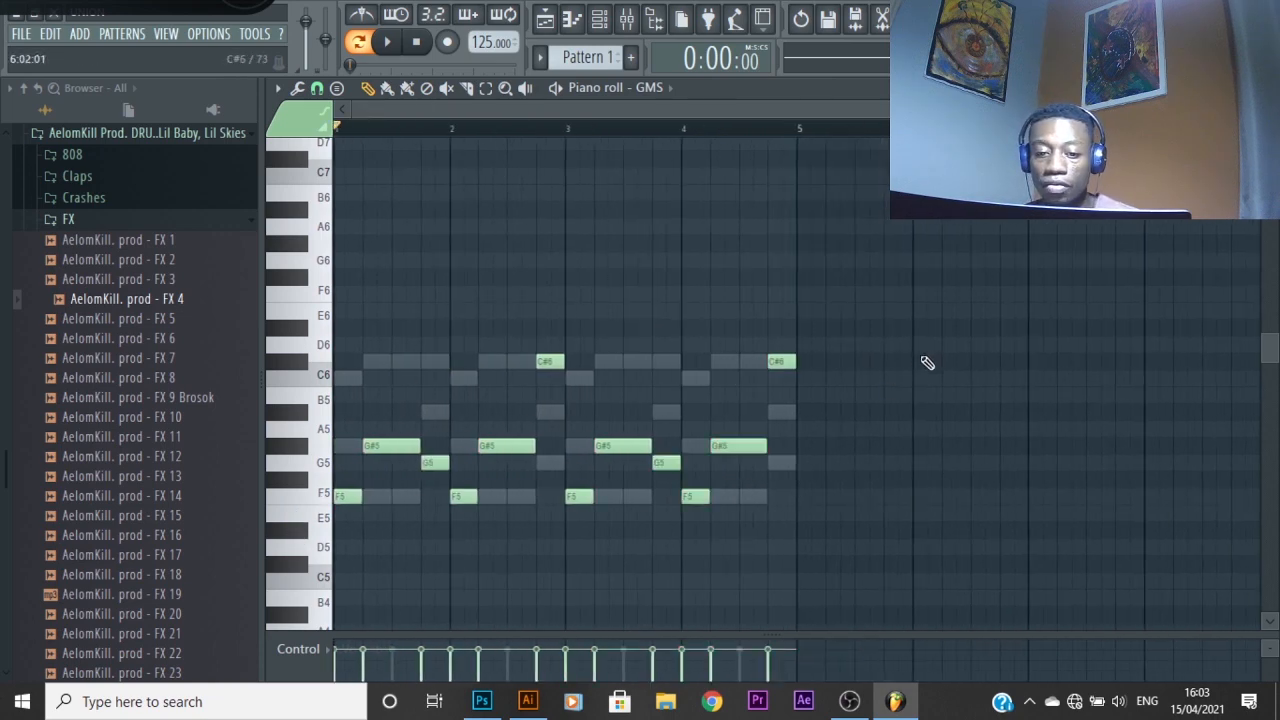
Audition the whole bass line one octave lower, then return it to its original octave and play it again
key(ctrl+Down)
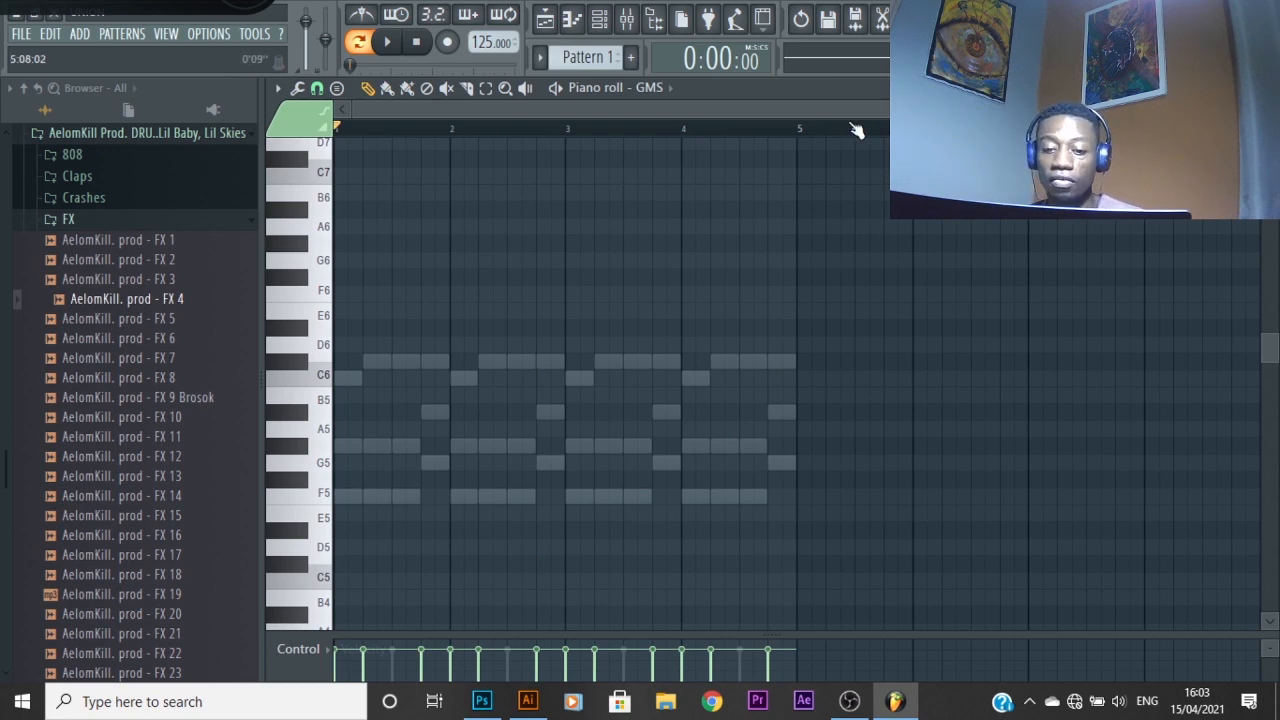
scroll(770, 314, down, 5)
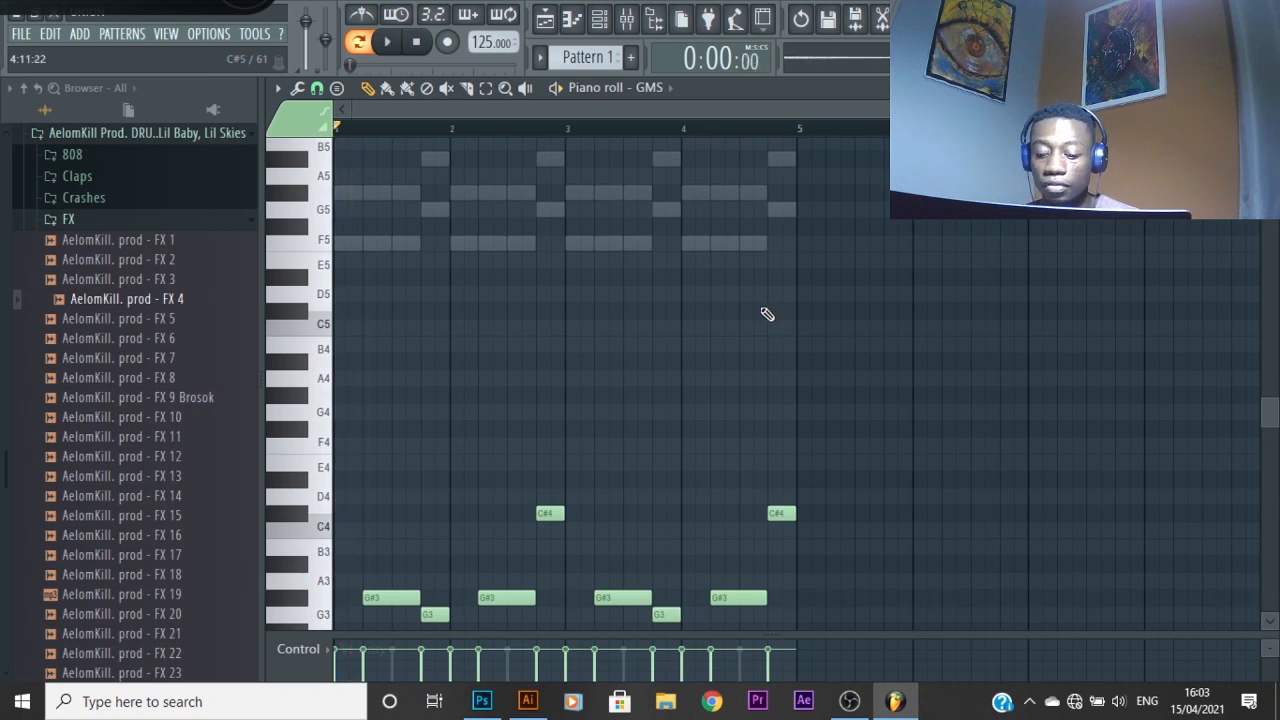
key(ctrl+Up)
key(space)
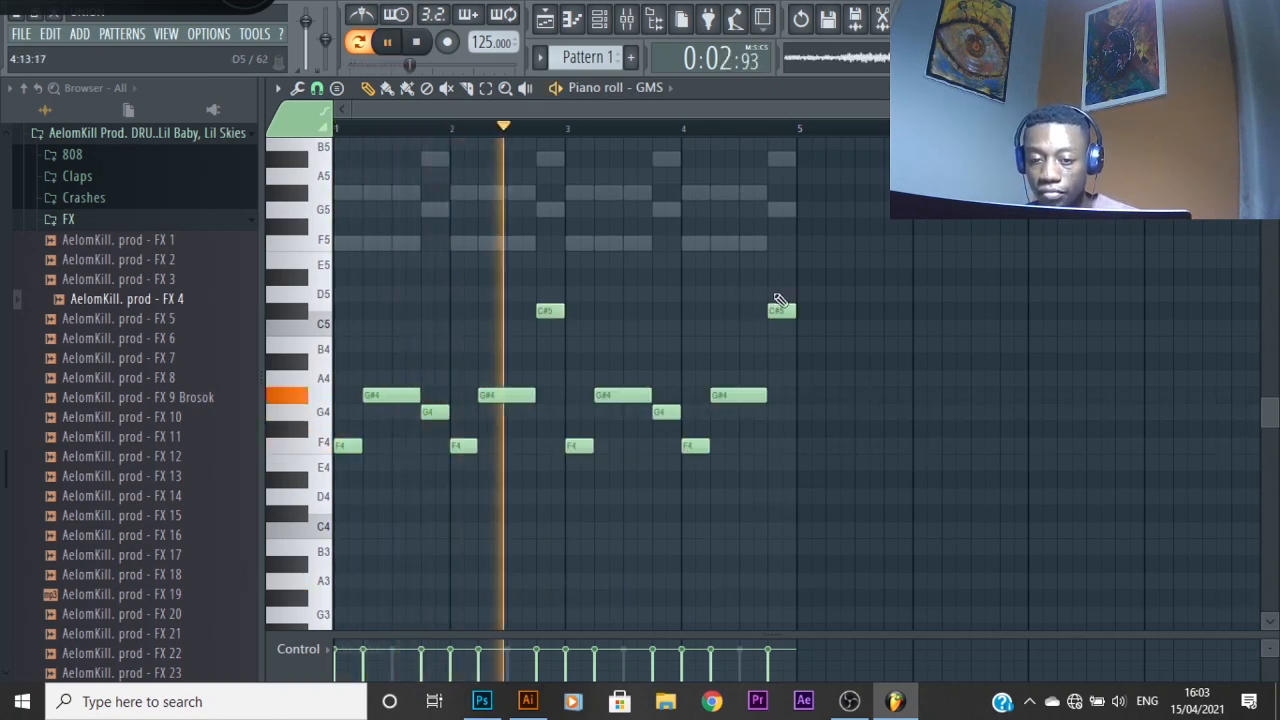
key(space)
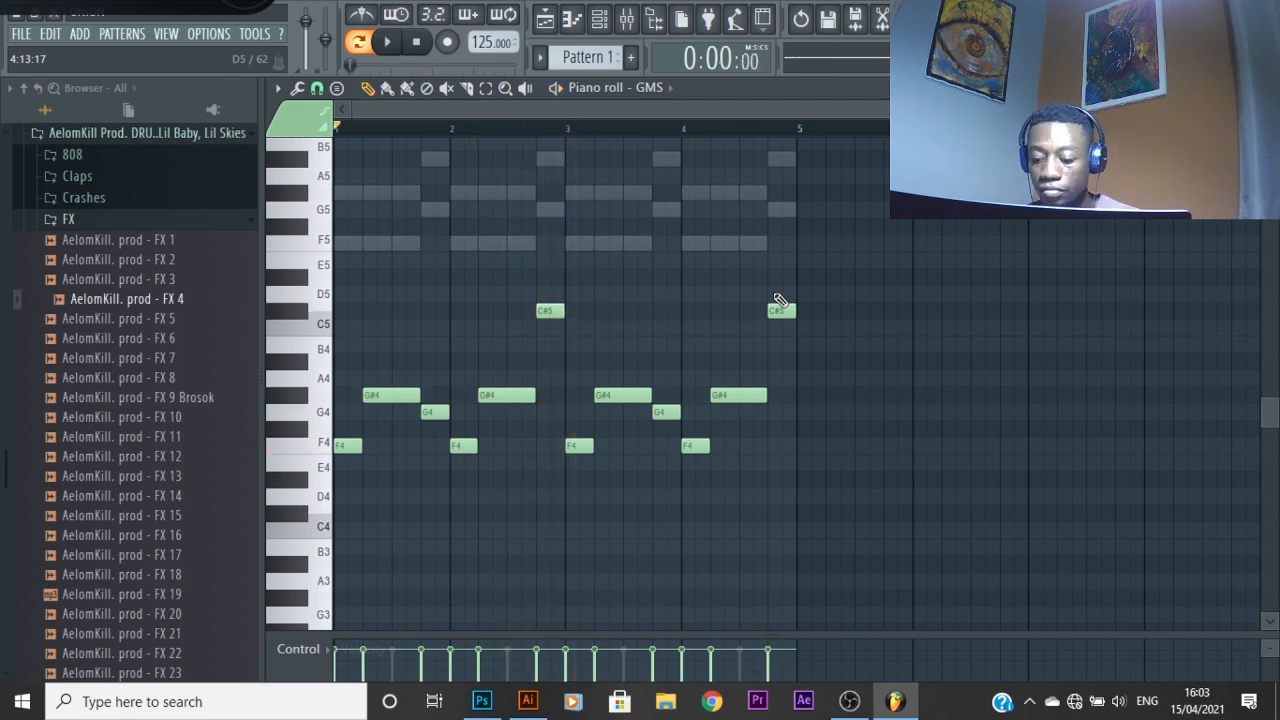
key(ctrl+Up)
key(space)
scroll(767, 301, up, 2)
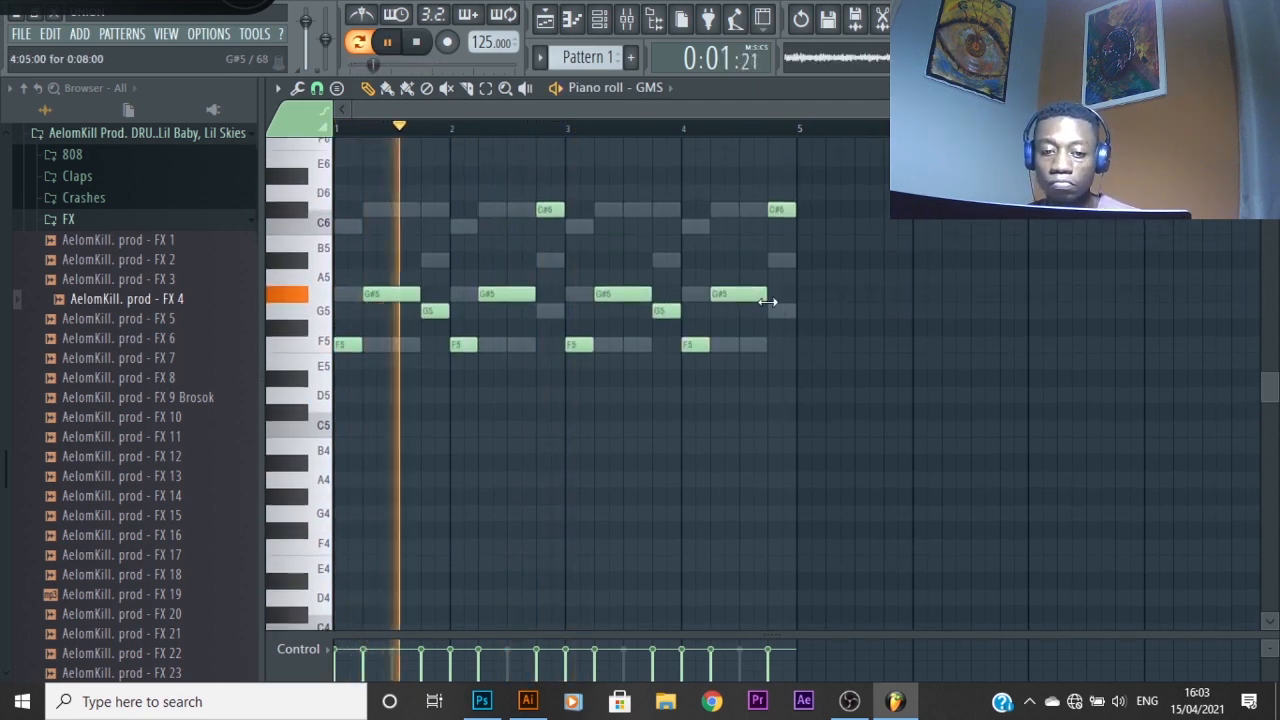
key(space)
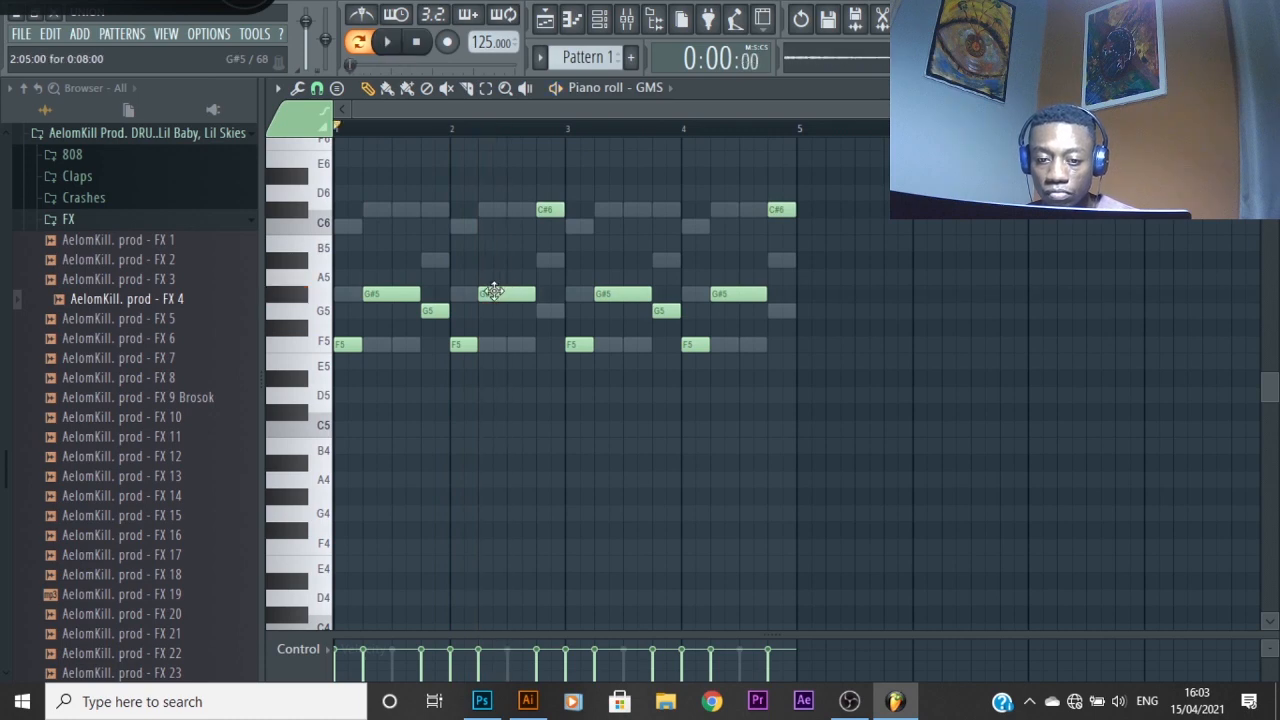
Move the long G#5 note of bar 2 up to C#6 and the bar's last note down to A#5, and play the pattern
drag(494, 292, 550, 260)
click(496, 222)
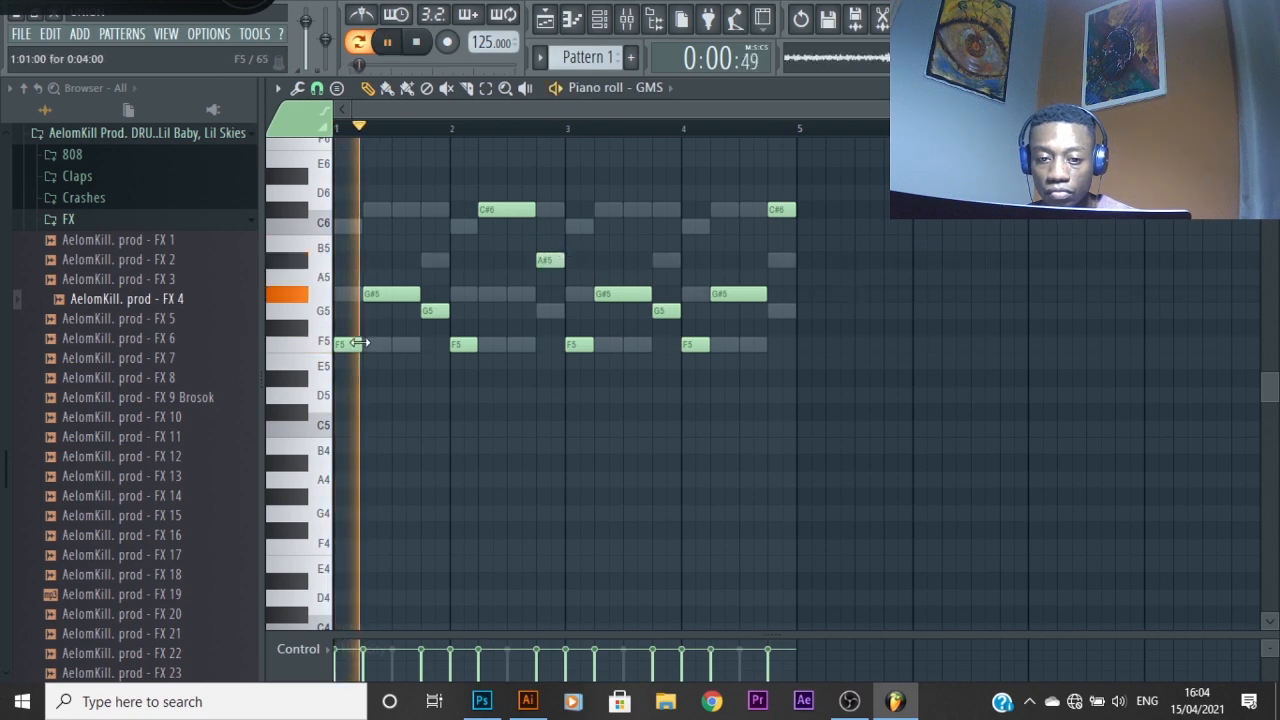
scroll(789, 243, up, 2)
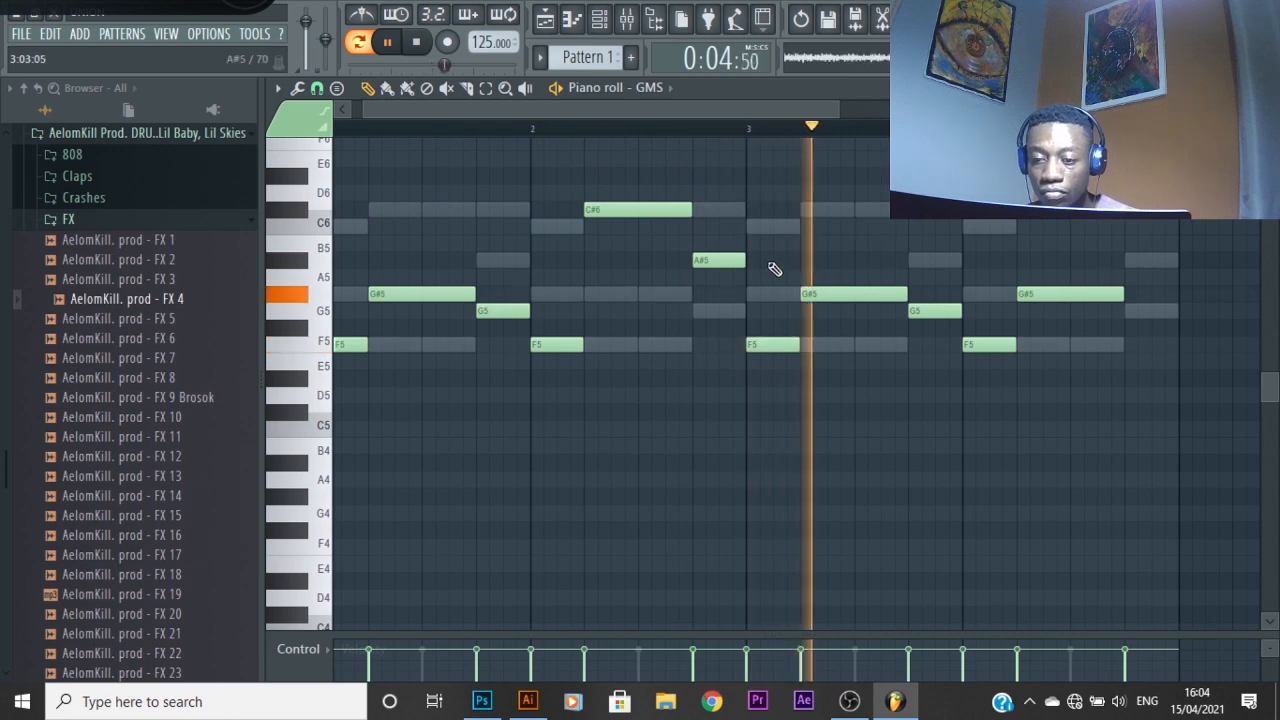
scroll(920, 286, down, 2)
key(space)
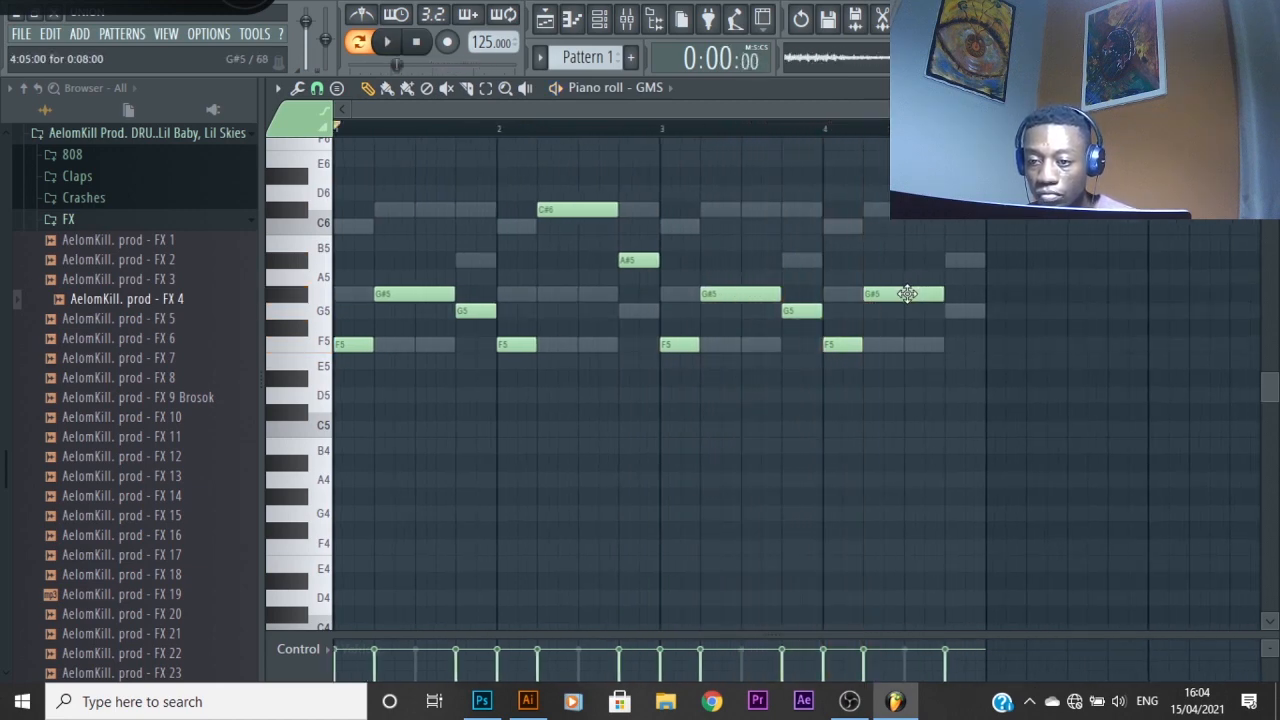
Move the long G#5 note of bar 4 up to C#6 and the bar's last note down to G5, checking by playback
drag(906, 293, 955, 262)
scroll(958, 228, up, 2)
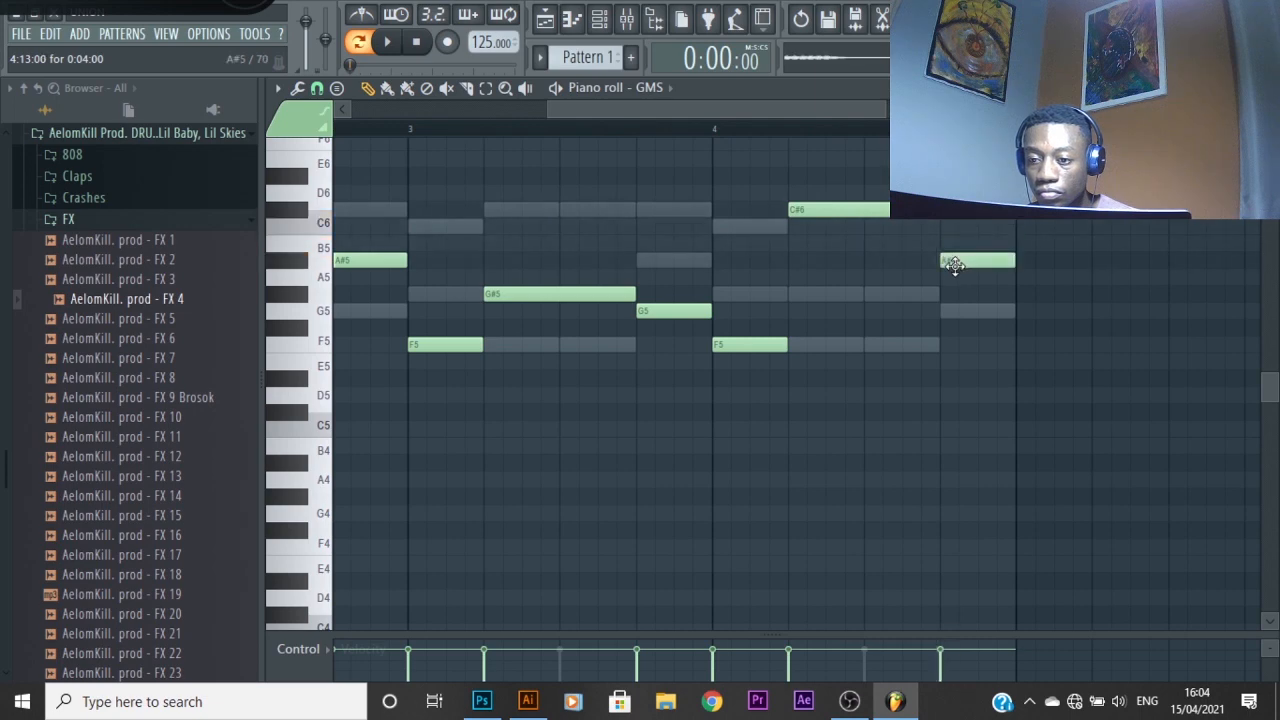
key(space)
scroll(955, 263, down, 2)
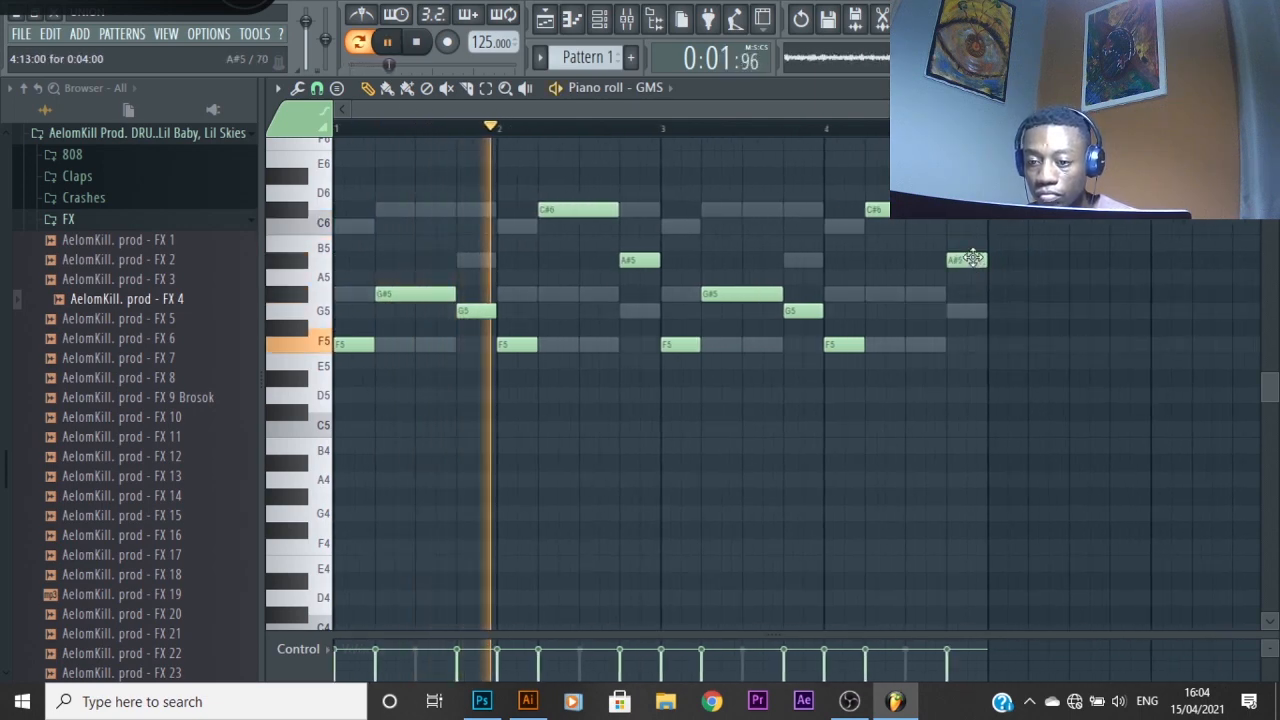
drag(972, 258, 967, 310)
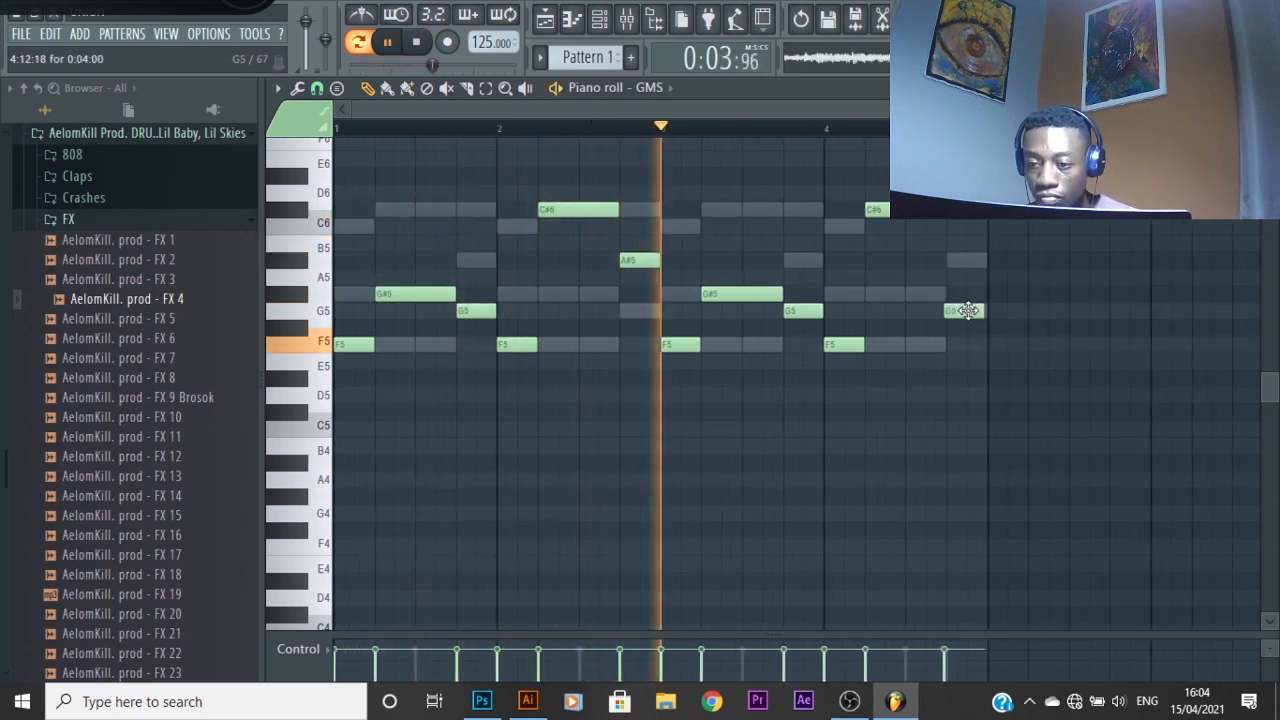
scroll(958, 285, up, 2)
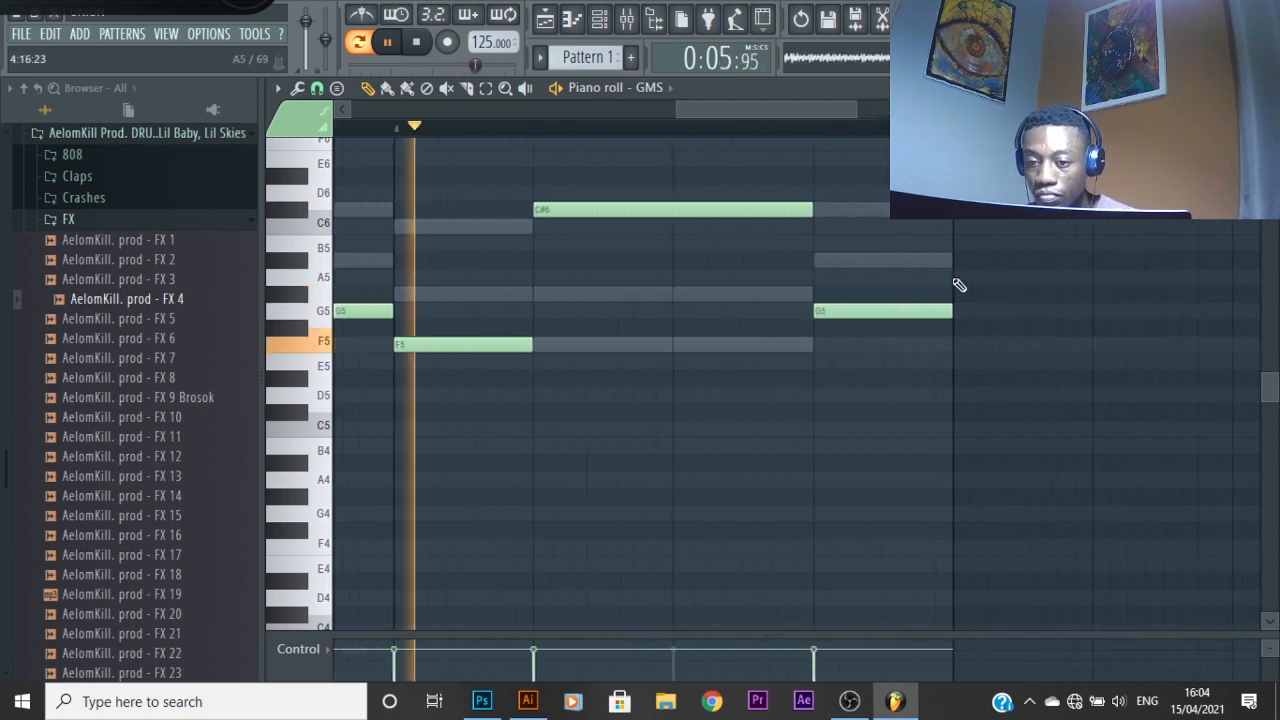
scroll(978, 326, down, 2)
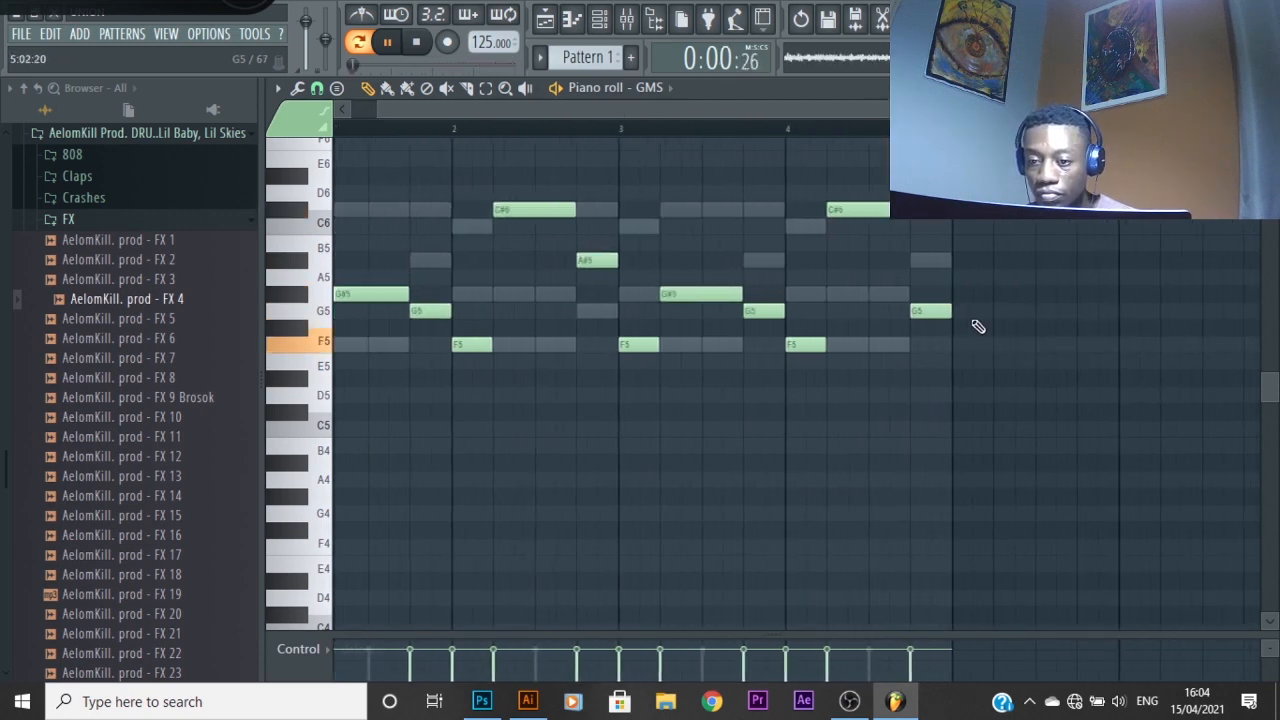
Transpose the whole bass line down one octave and listen to it against the chords
key(ctrl+Down)
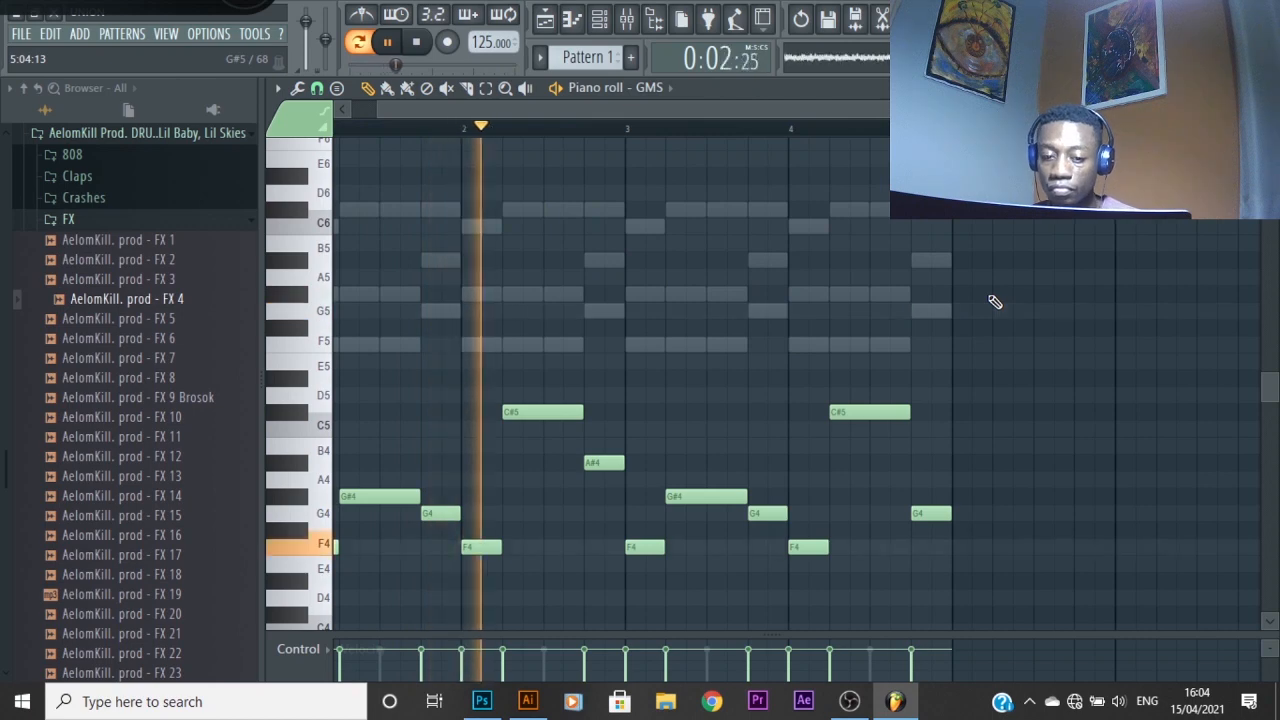
scroll(740, 323, up, 2)
scroll(777, 320, down, 3)
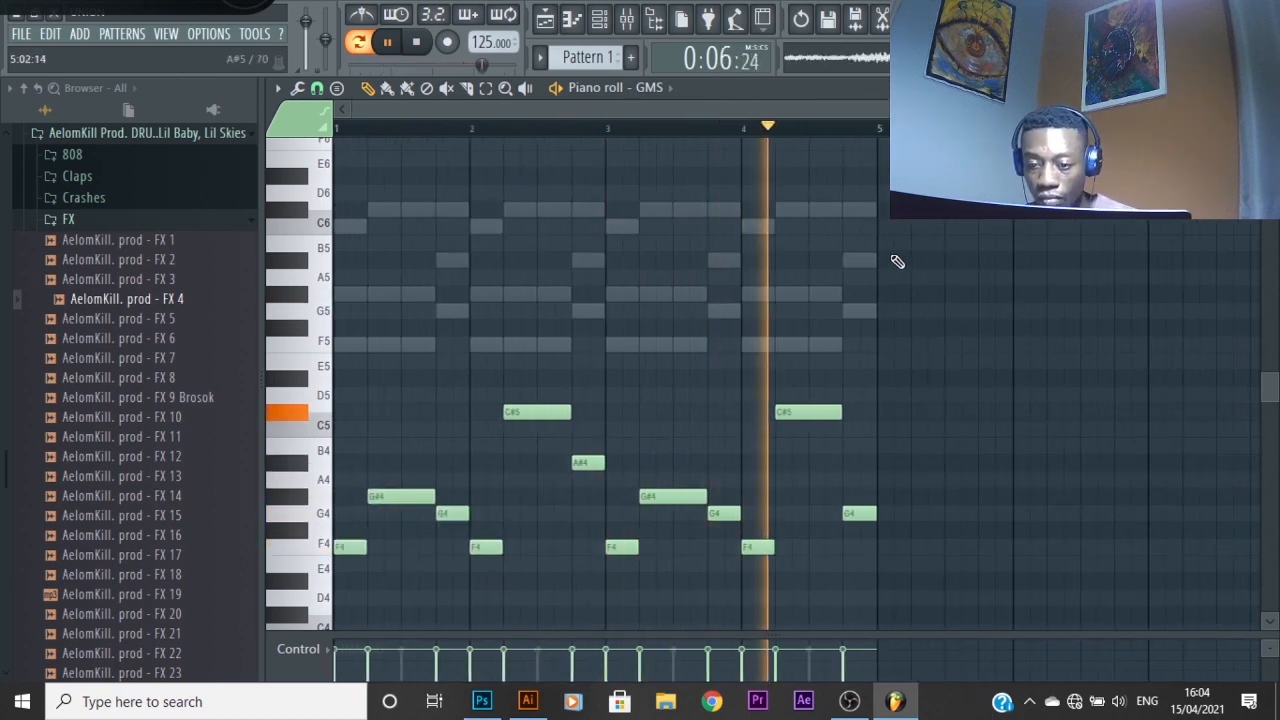
scroll(899, 262, down, 1)
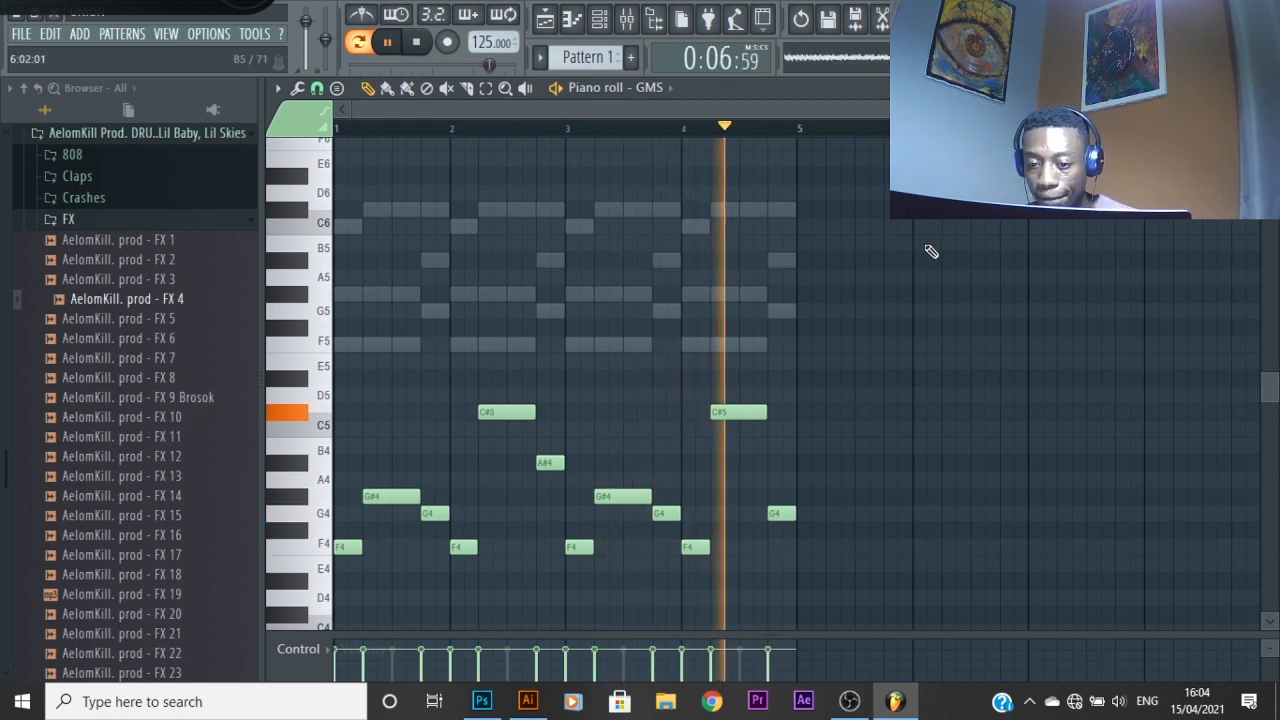
key(space)
scroll(959, 241, down, 3)
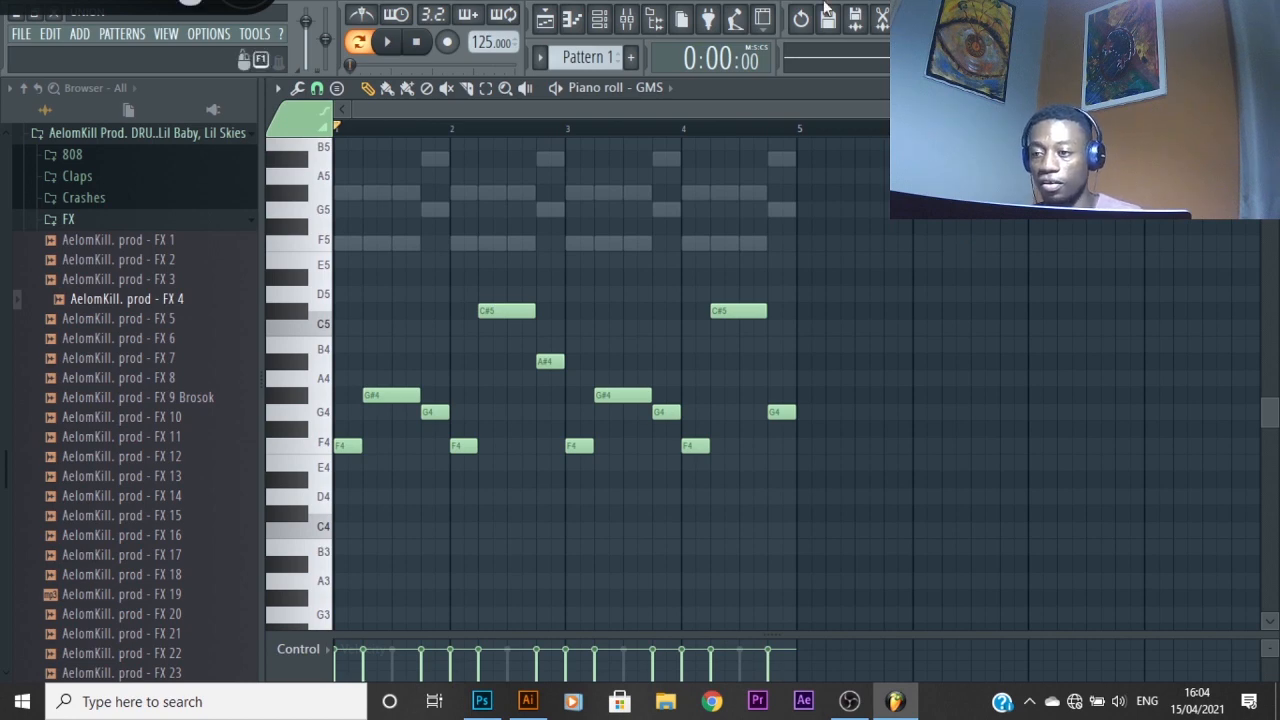
Close the bass line's note editor and clone the GMS channel, closing the new channel's plugin window
click(1268, 88)
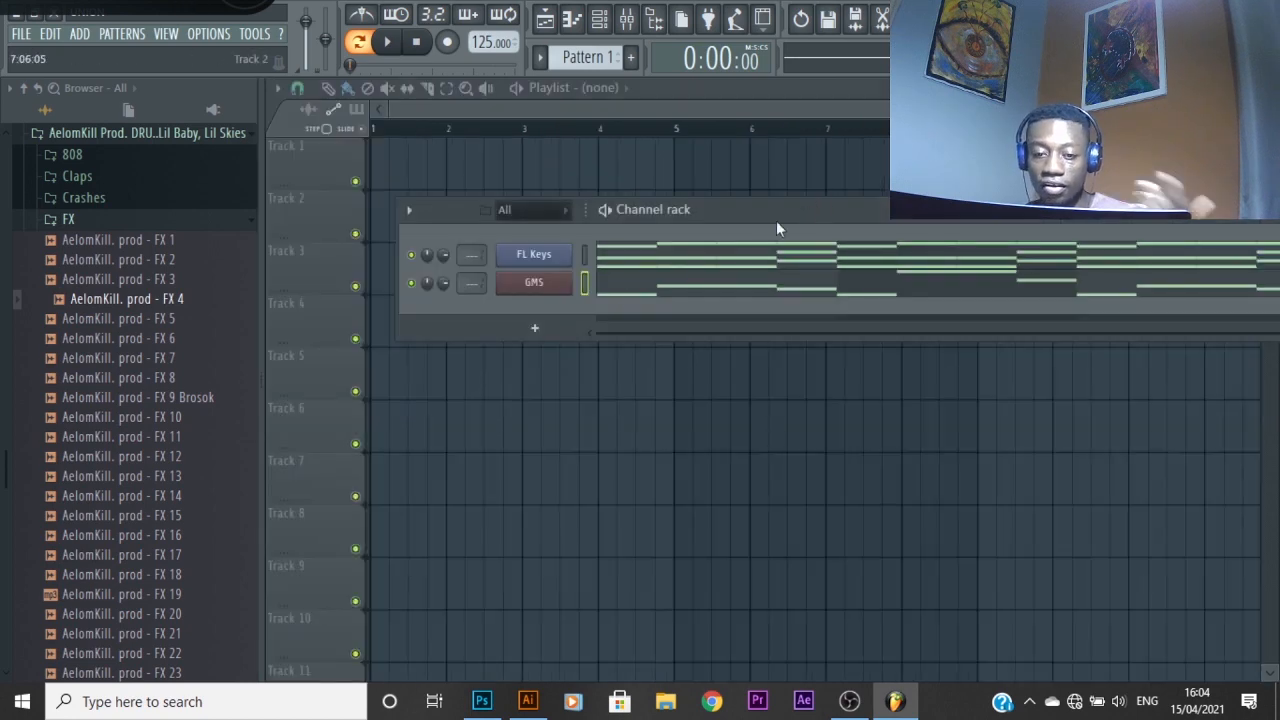
right_click(534, 284)
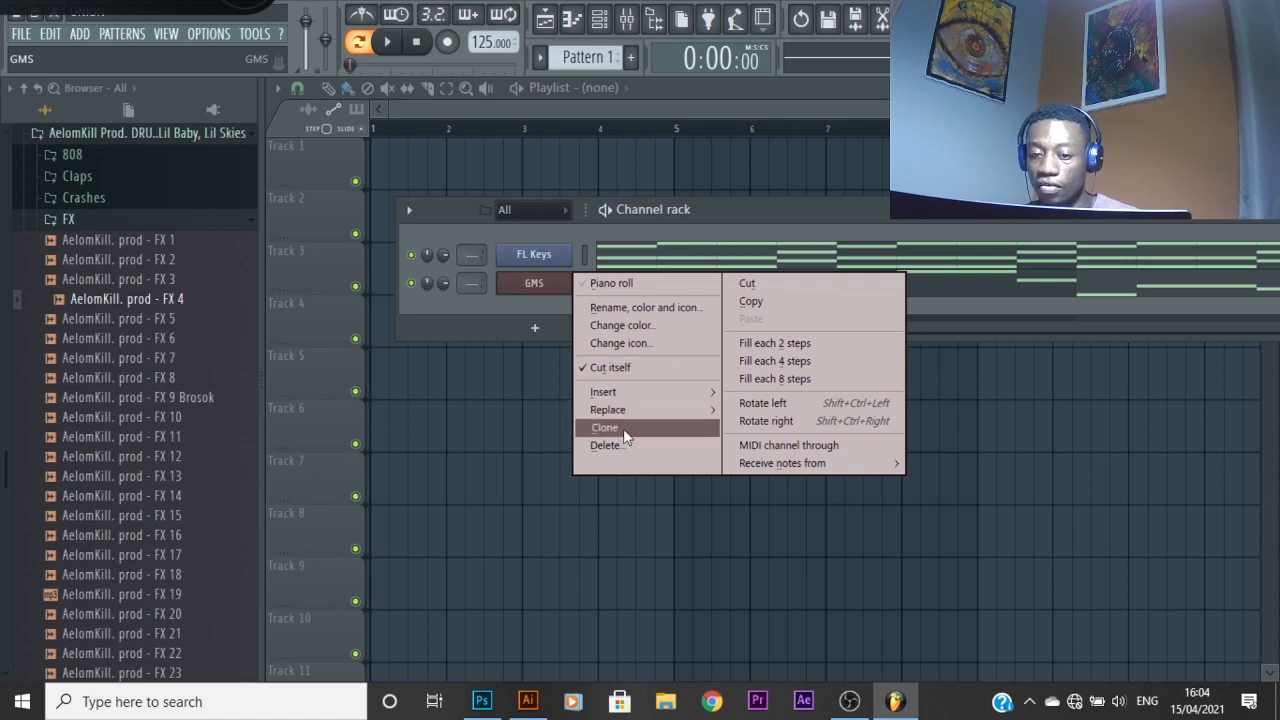
click(623, 428)
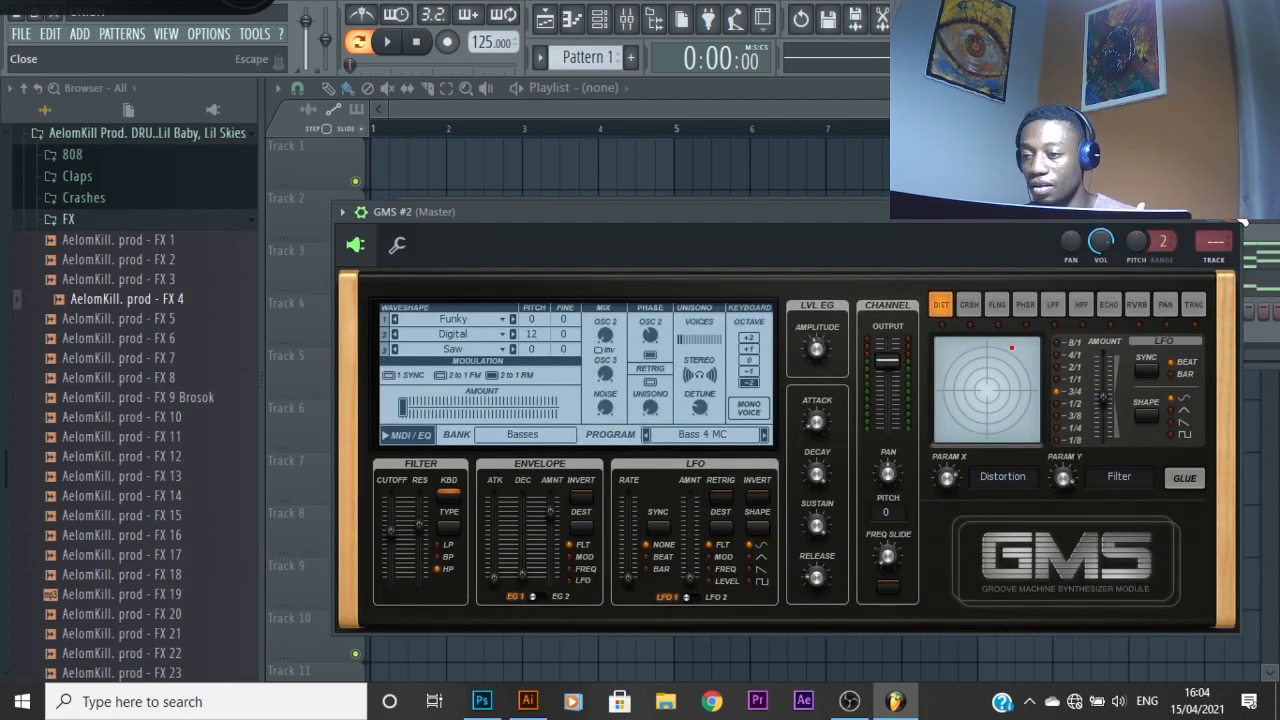
click(1242, 222)
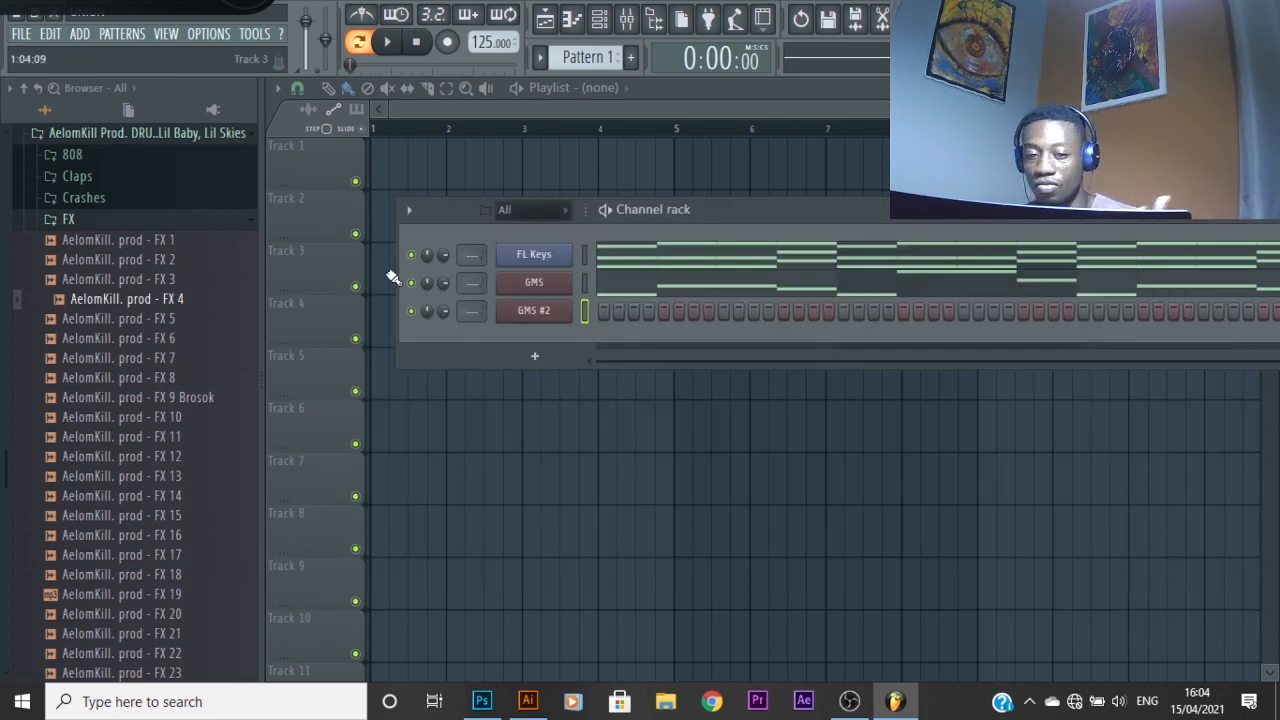
Open GMS #2, check its polyphony settings, and load the Default preset from the User bank
click(527, 313)
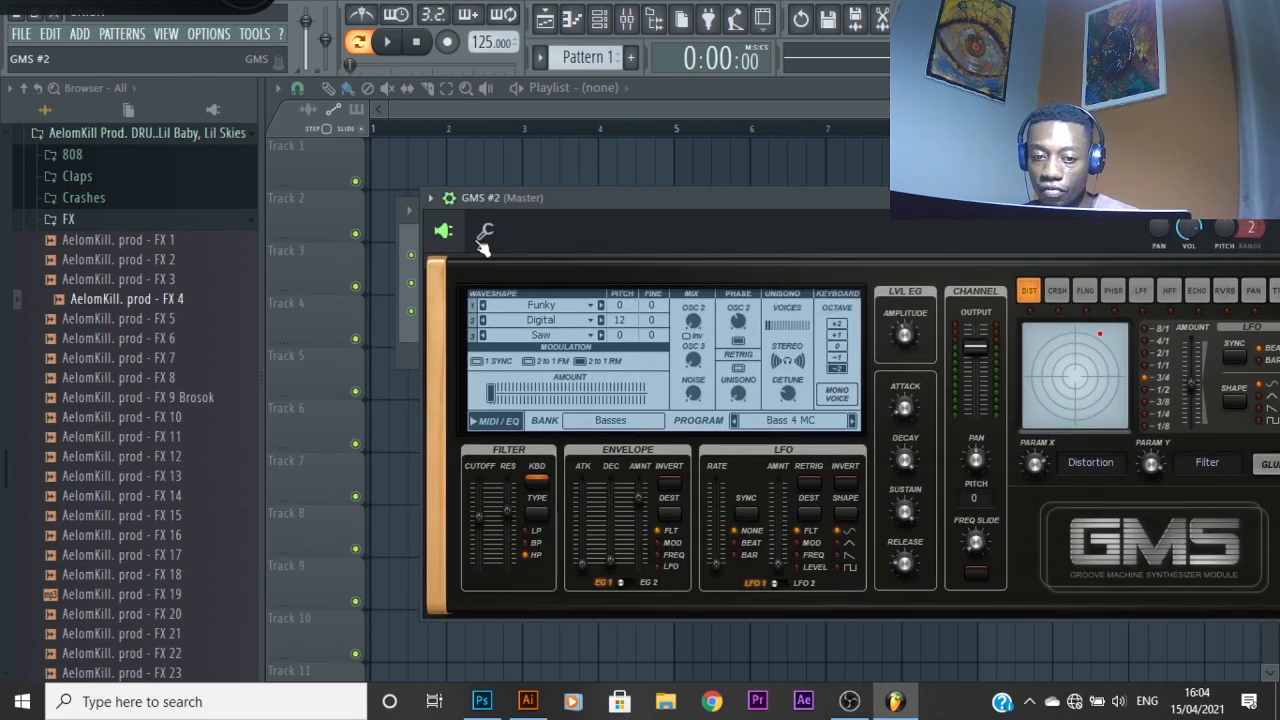
click(487, 236)
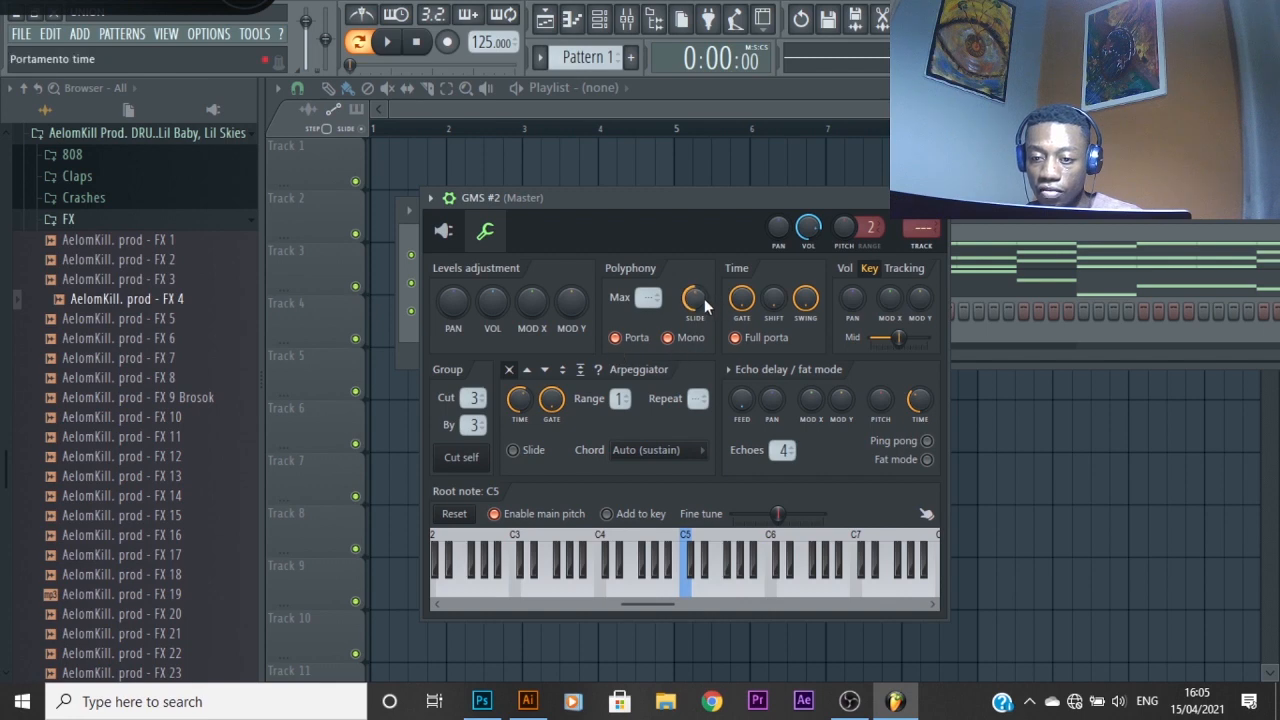
click(444, 232)
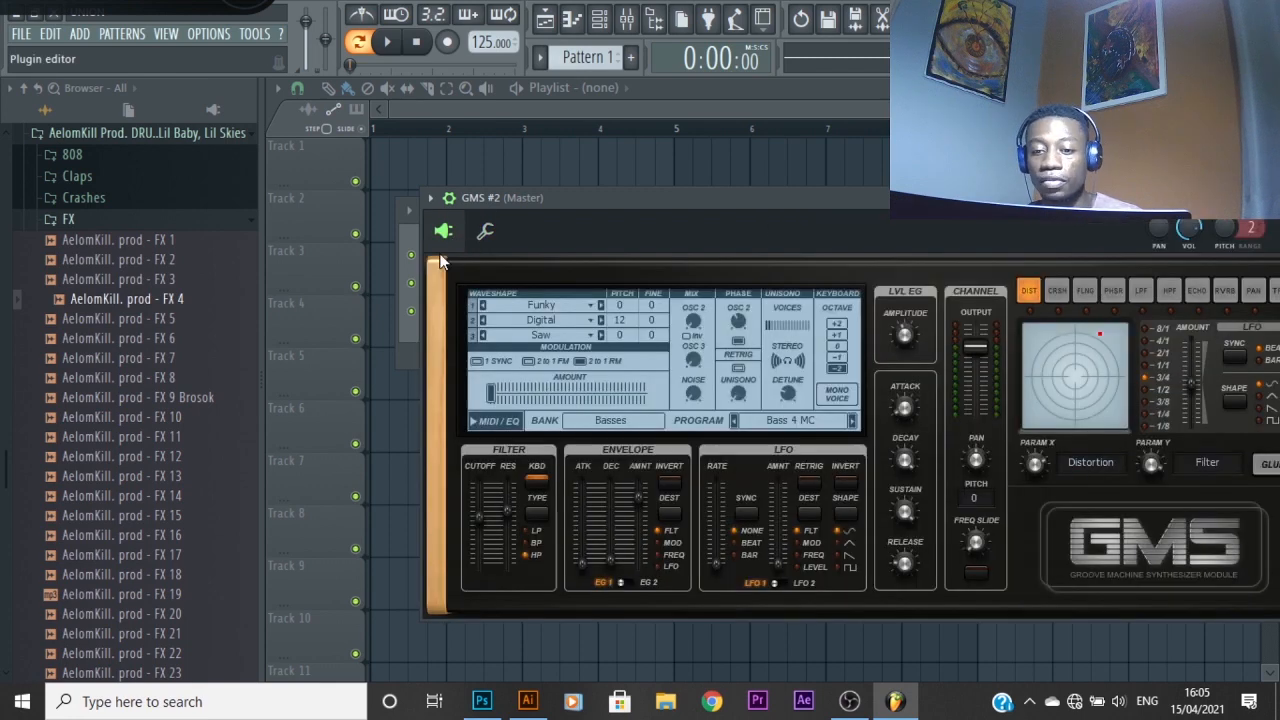
click(818, 422)
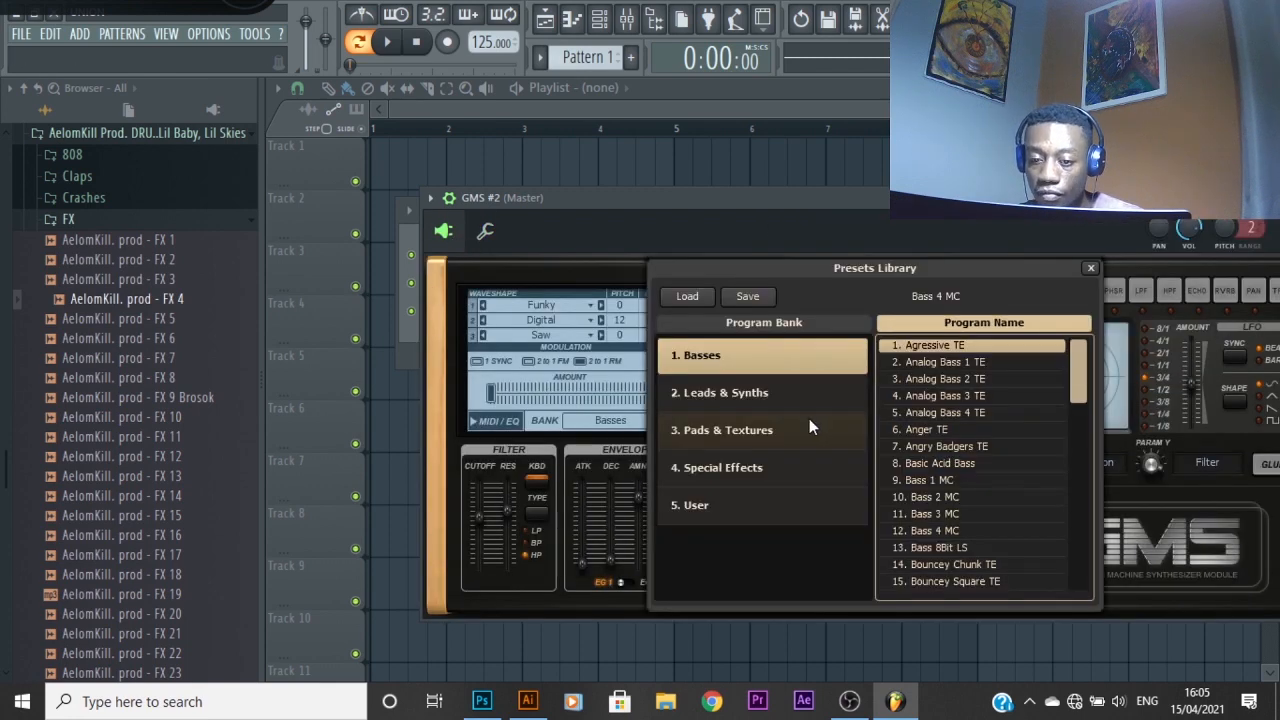
click(764, 507)
double_click(955, 346)
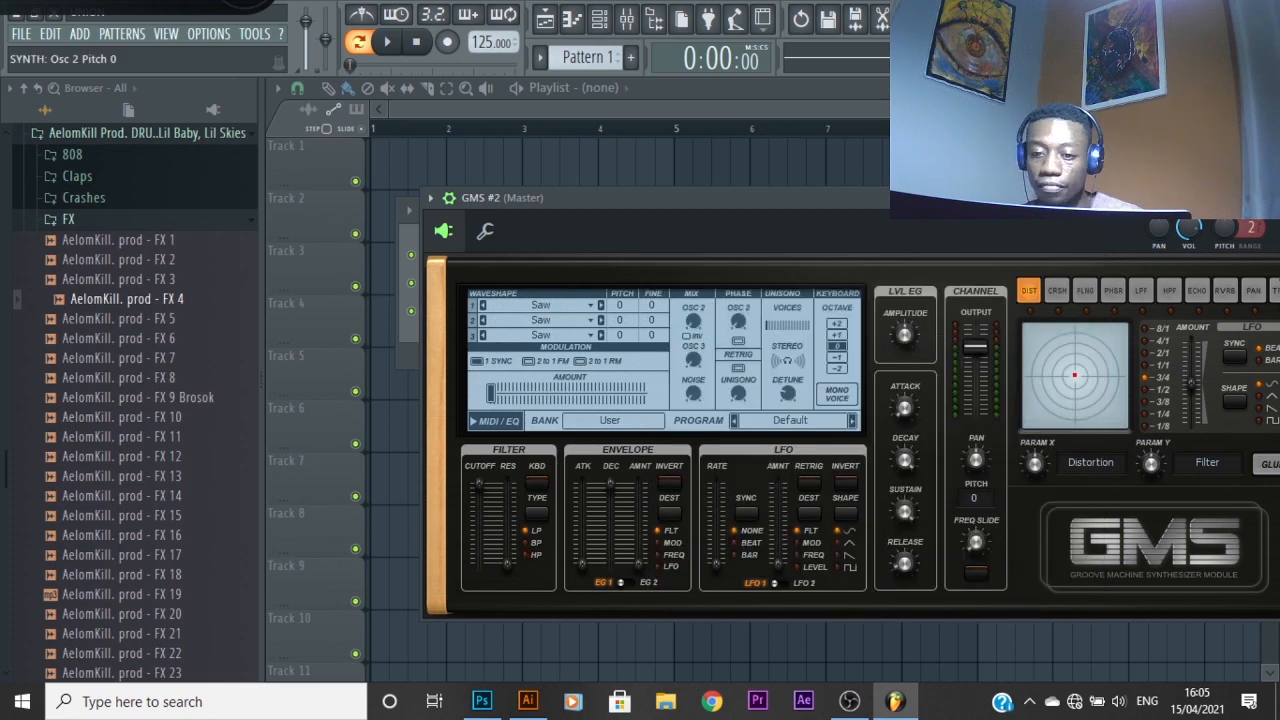
Set GMS #2 to 9 unison voices and octave -2, with filter cutoff and resonance both at about halfway
drag(784, 327, 785, 326)
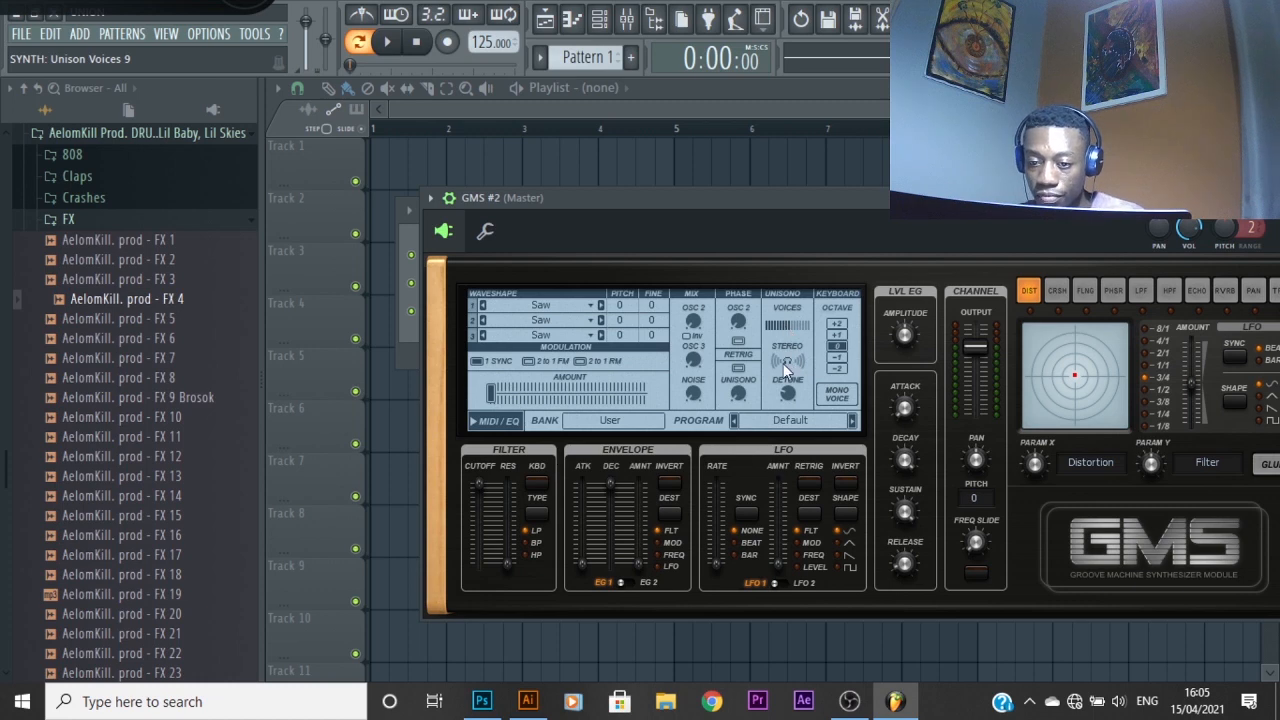
click(835, 368)
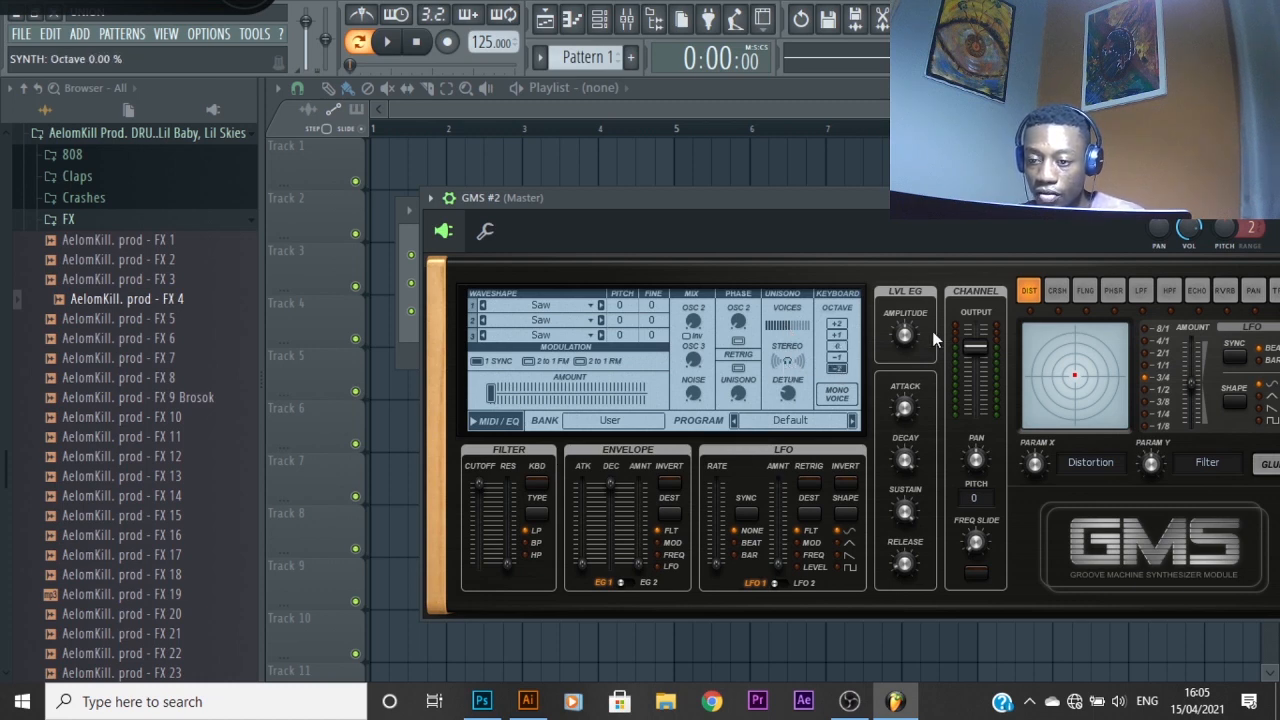
drag(909, 335, 909, 332)
drag(479, 486, 508, 534)
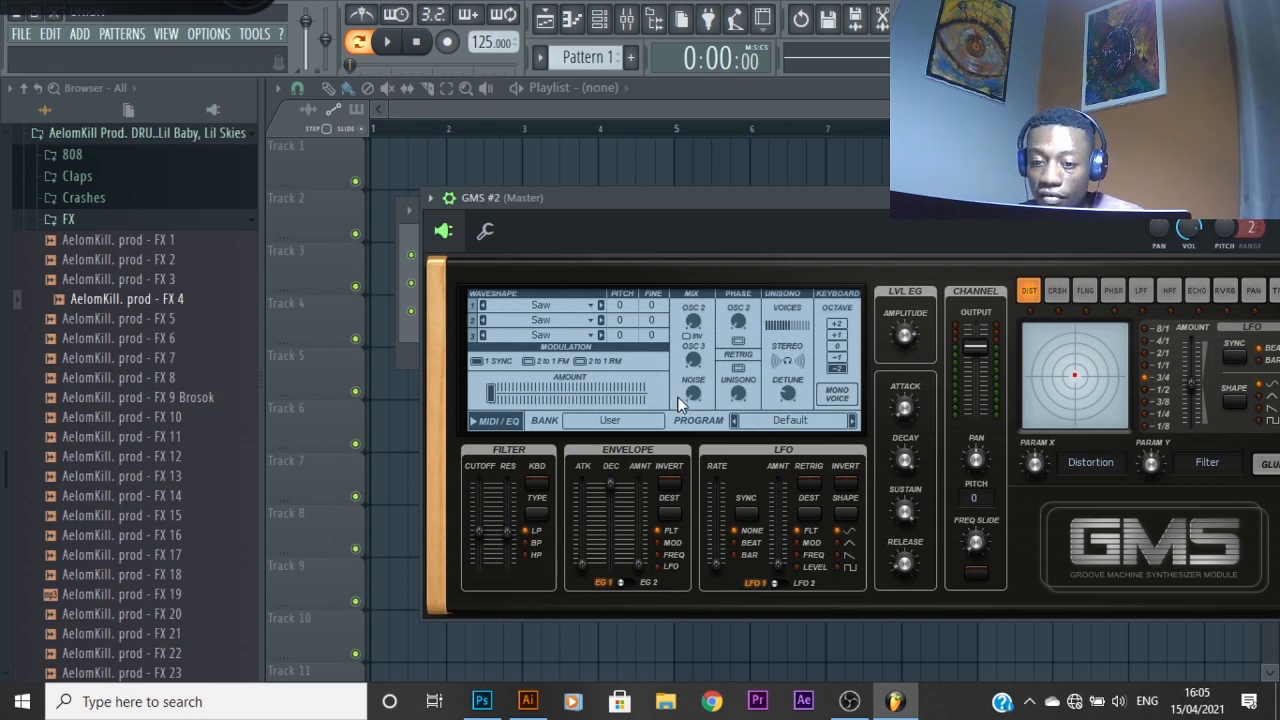
Set the GMS #2 noise mix to 0.42 %, unison detune to 0.41 % and unison stereo to 0.38 %
drag(692, 393, 692, 386)
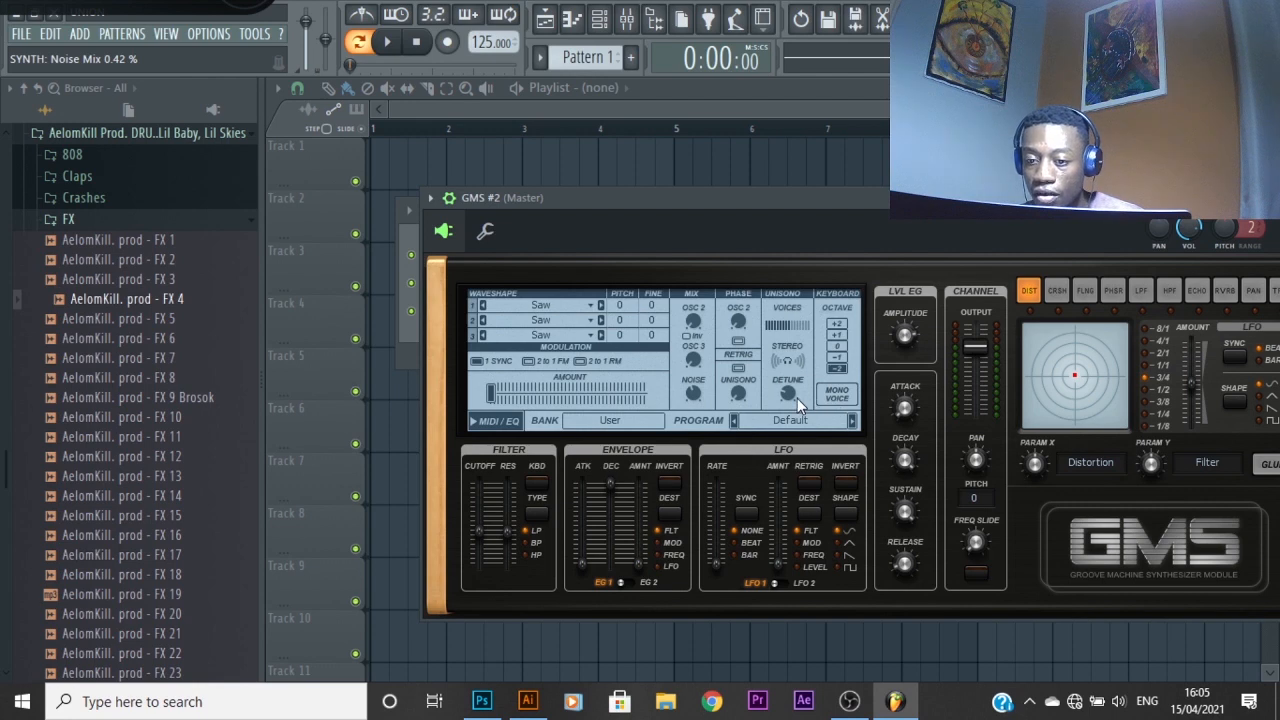
drag(794, 398, 794, 394)
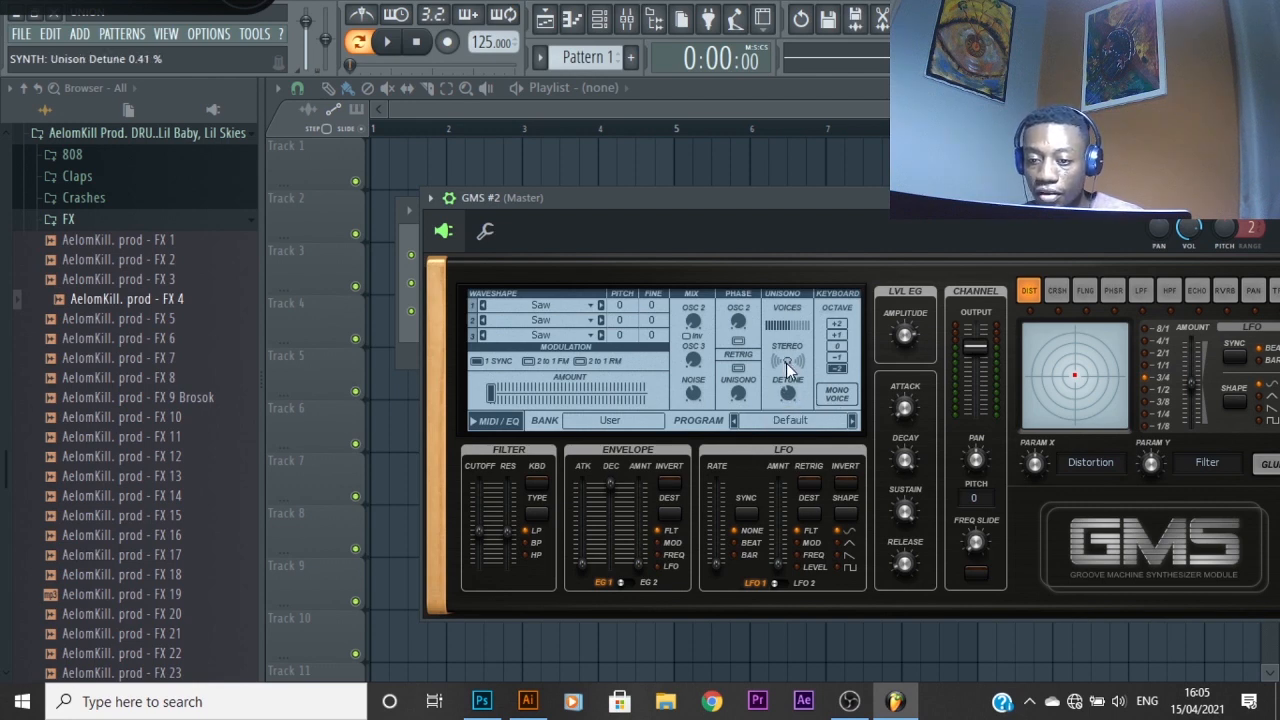
drag(786, 363, 786, 361)
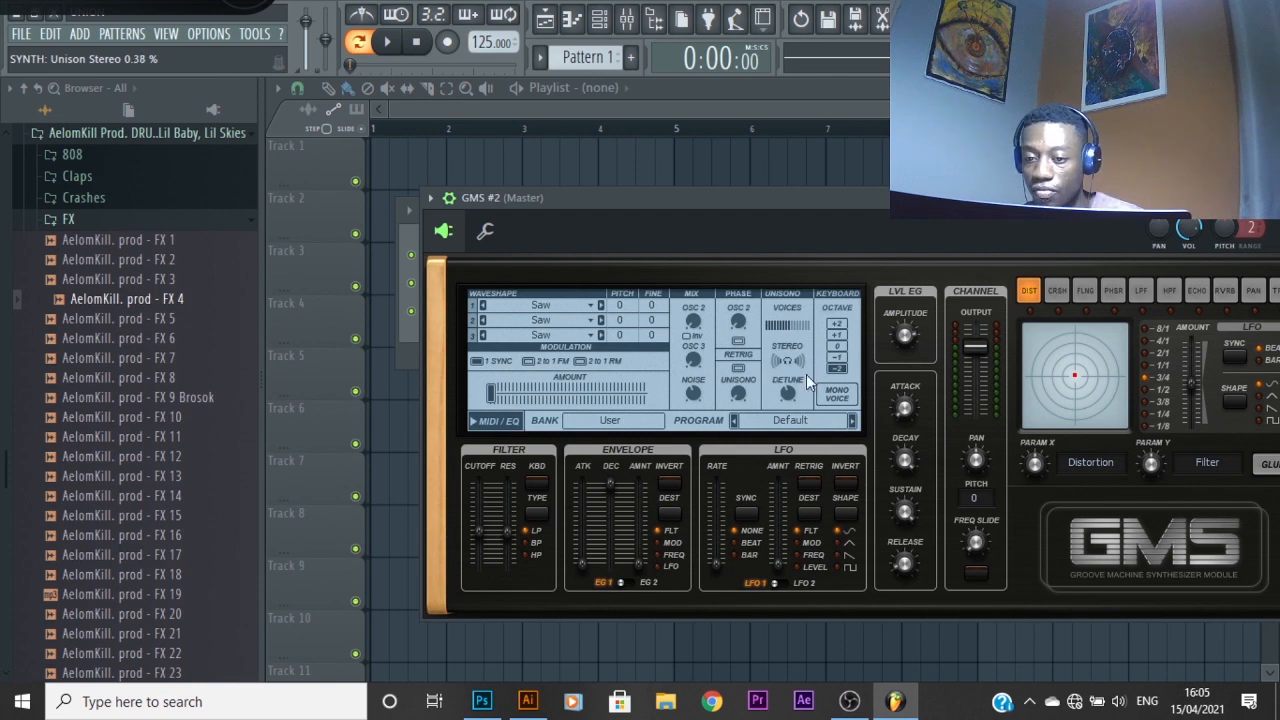
Audition the GMS #2 sound by playing single notes such as F4, G4, F#4 and B4
key(v)
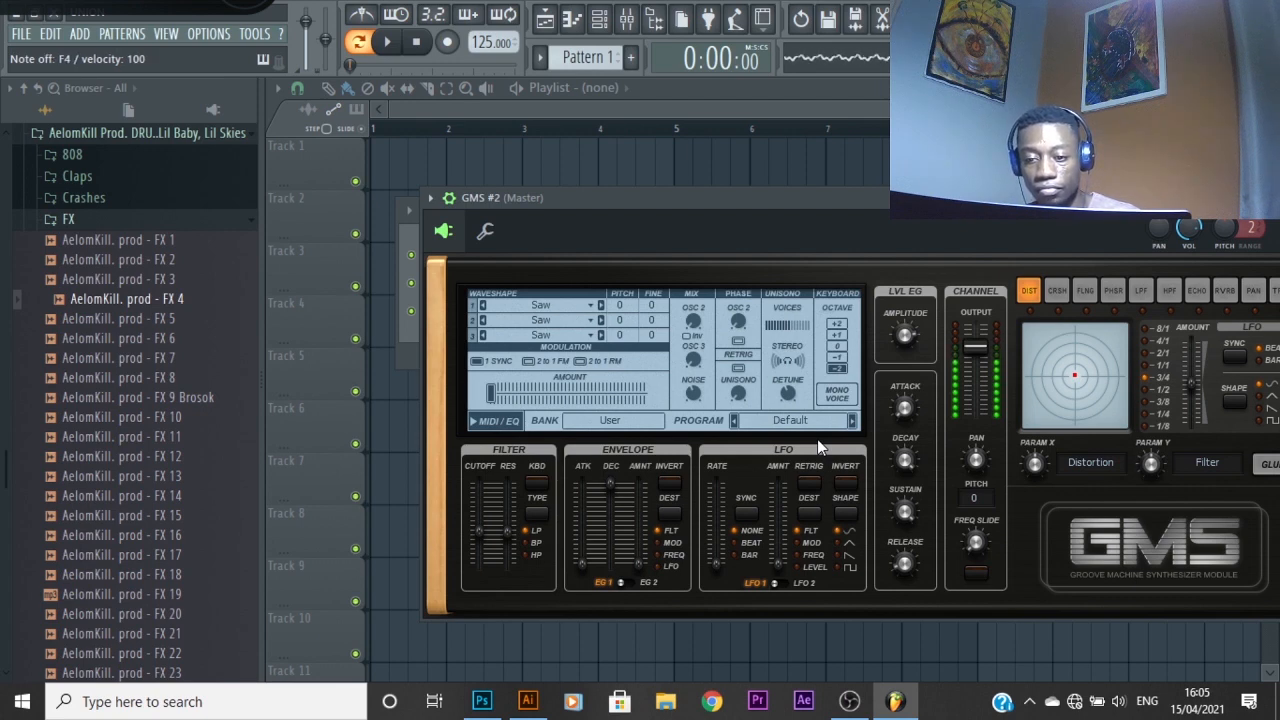
key(b)
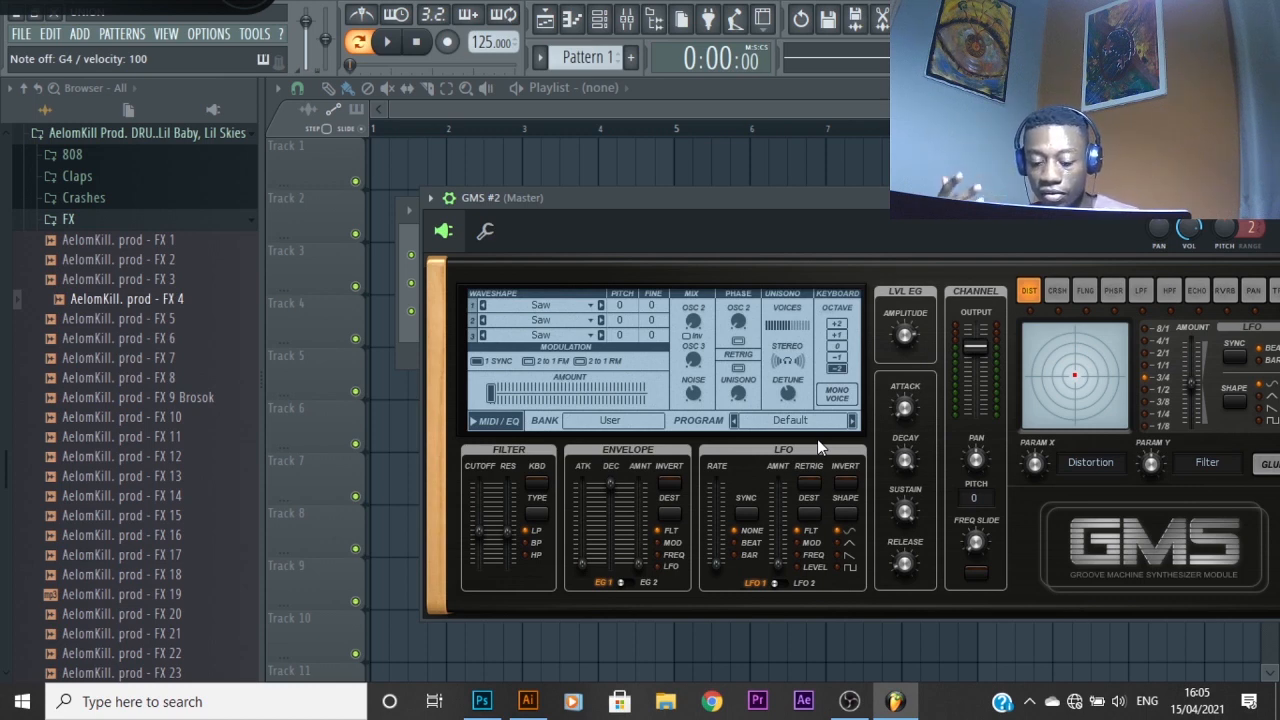
key(v)
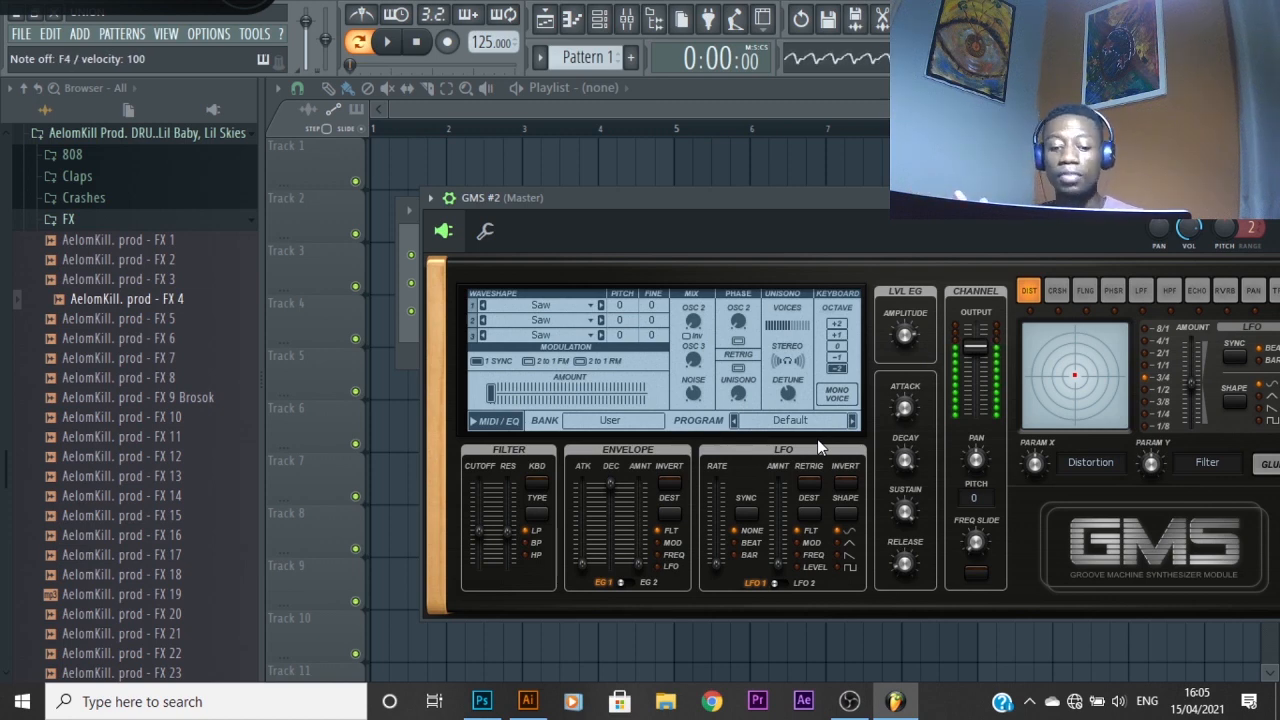
key(b)
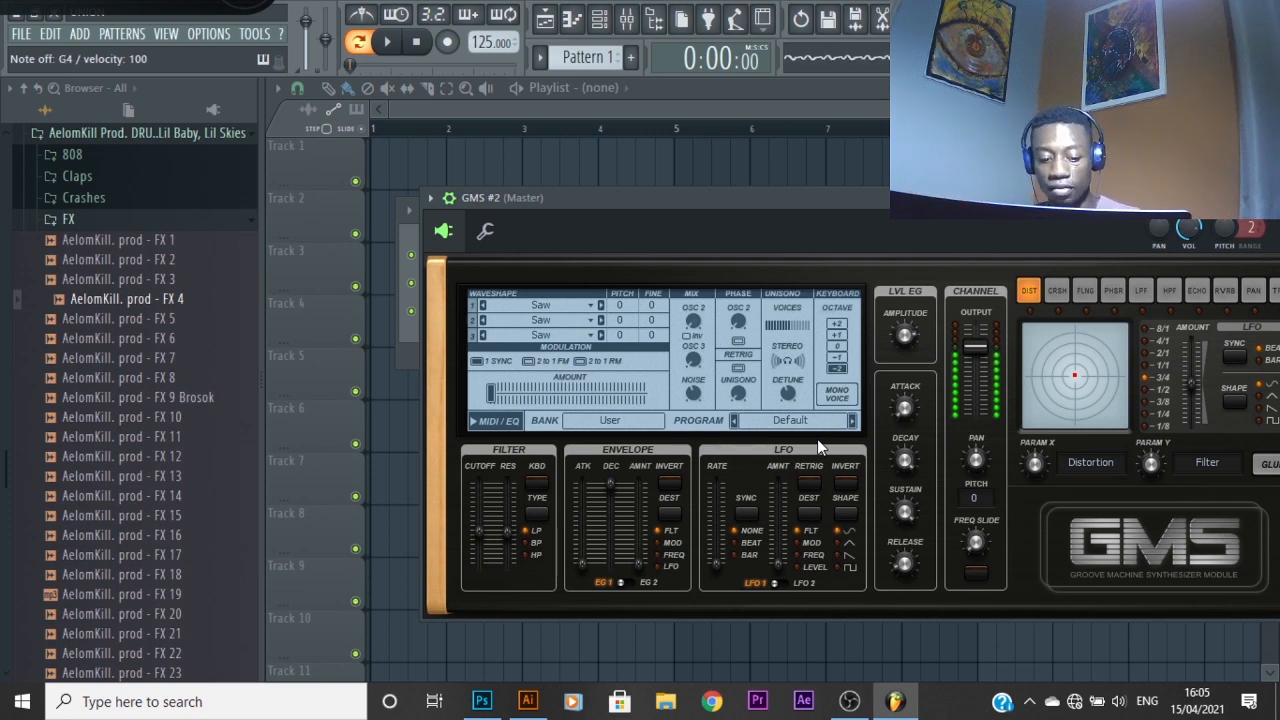
key(g)
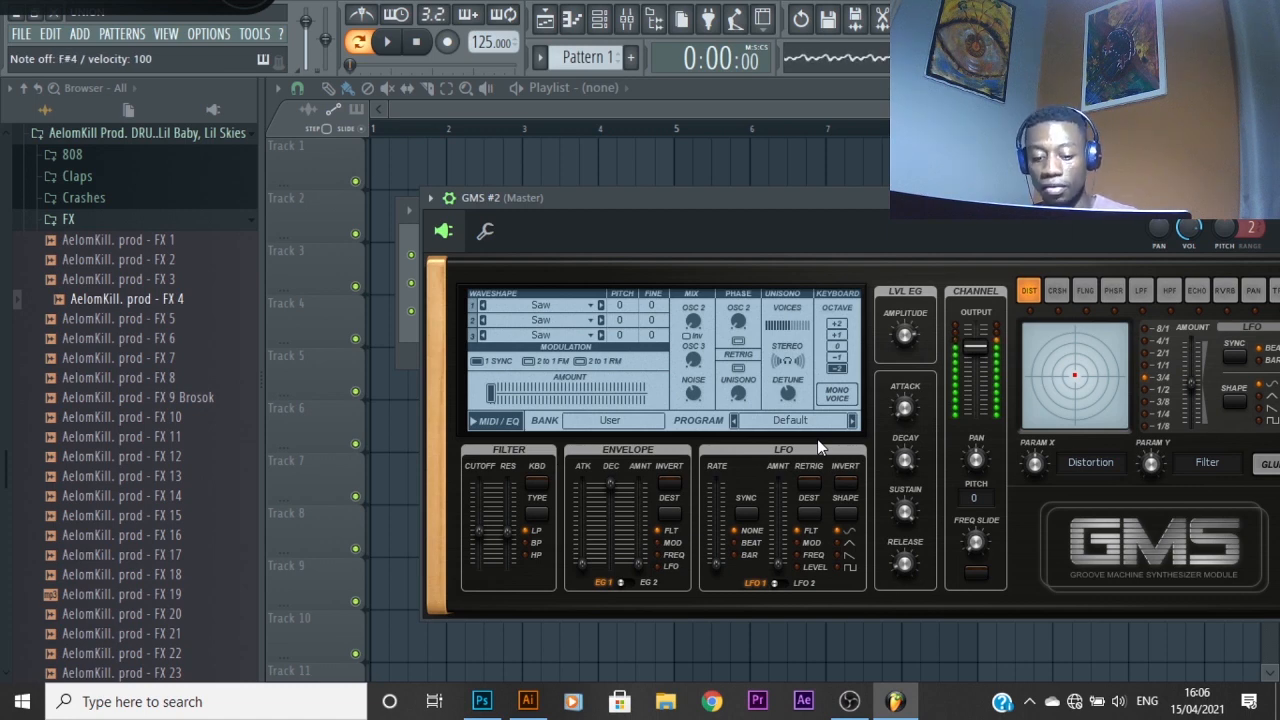
key(c)
key(v)
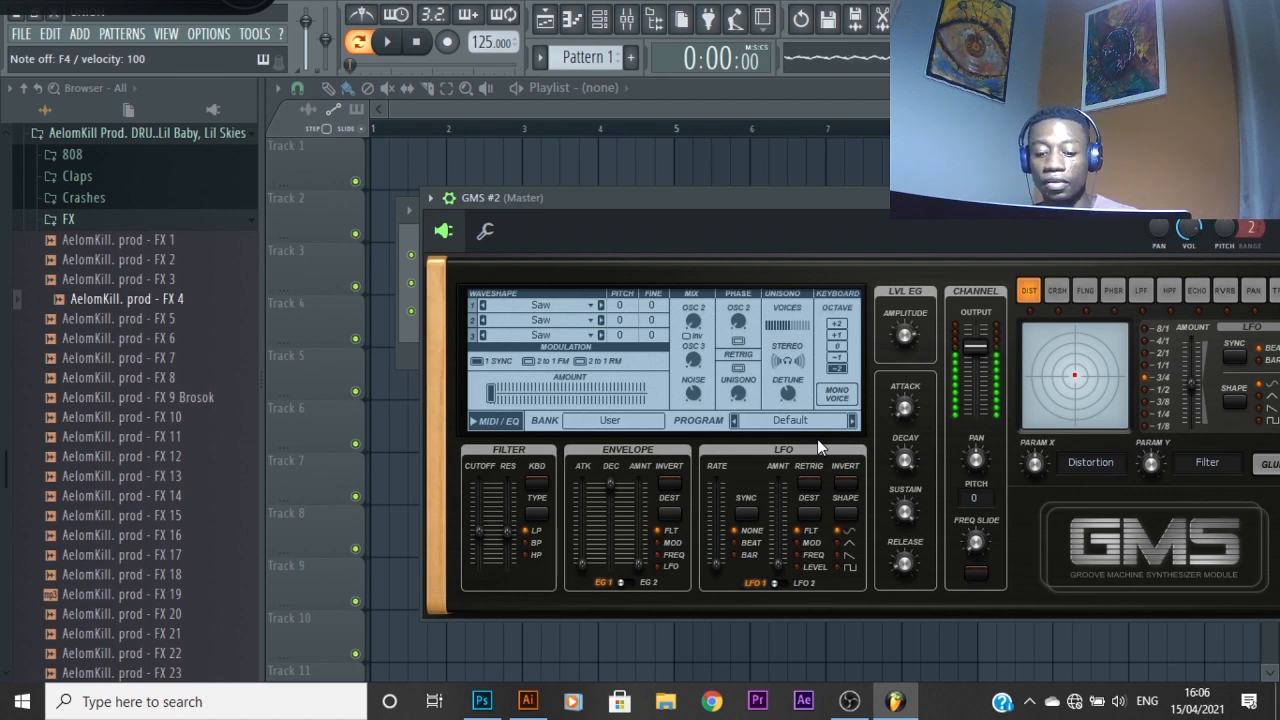
key(b)
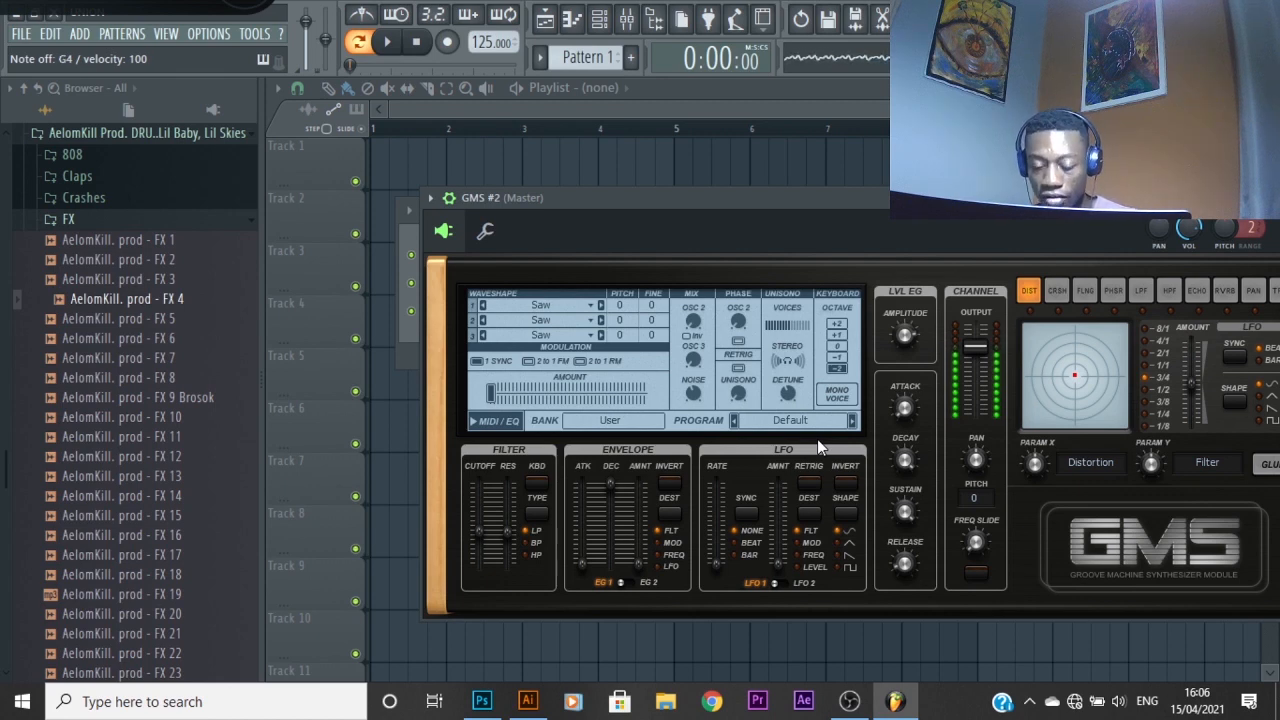
key(m)
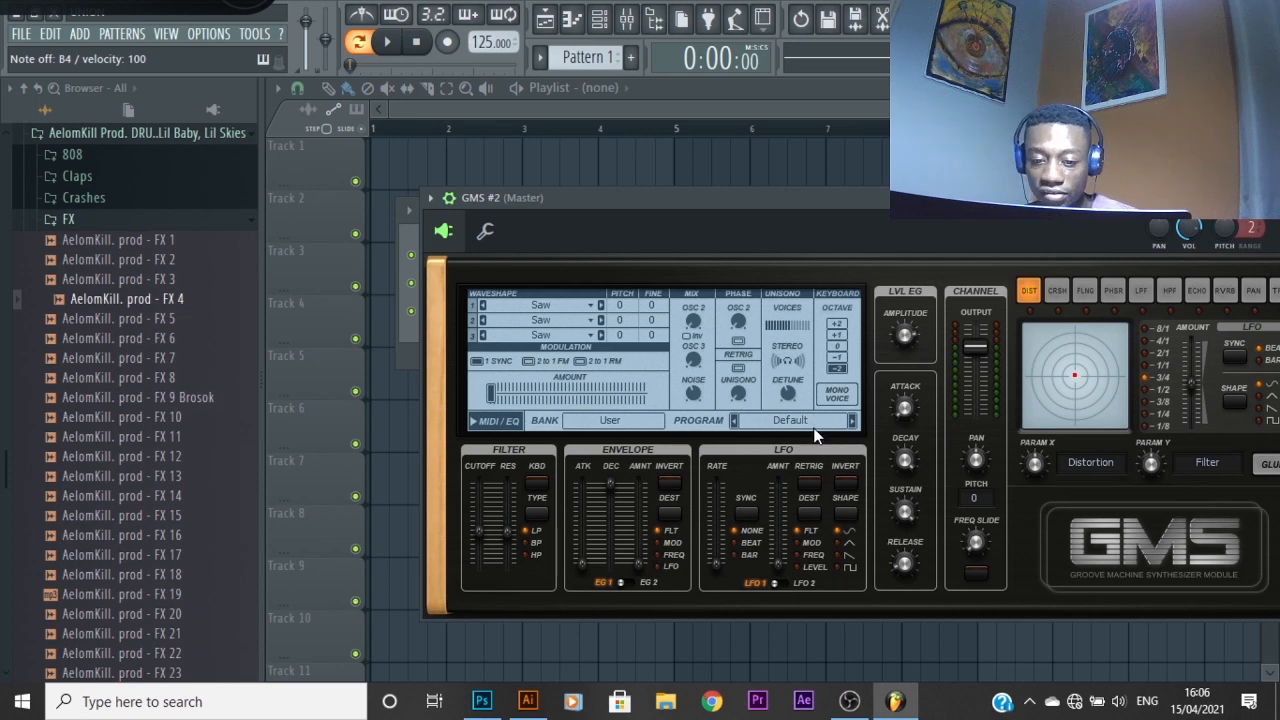
Close the GMS #2 plugin window and copy the GMS channel's bass notes into the GMS #2 channel
drag(1200, 198, 908, 193)
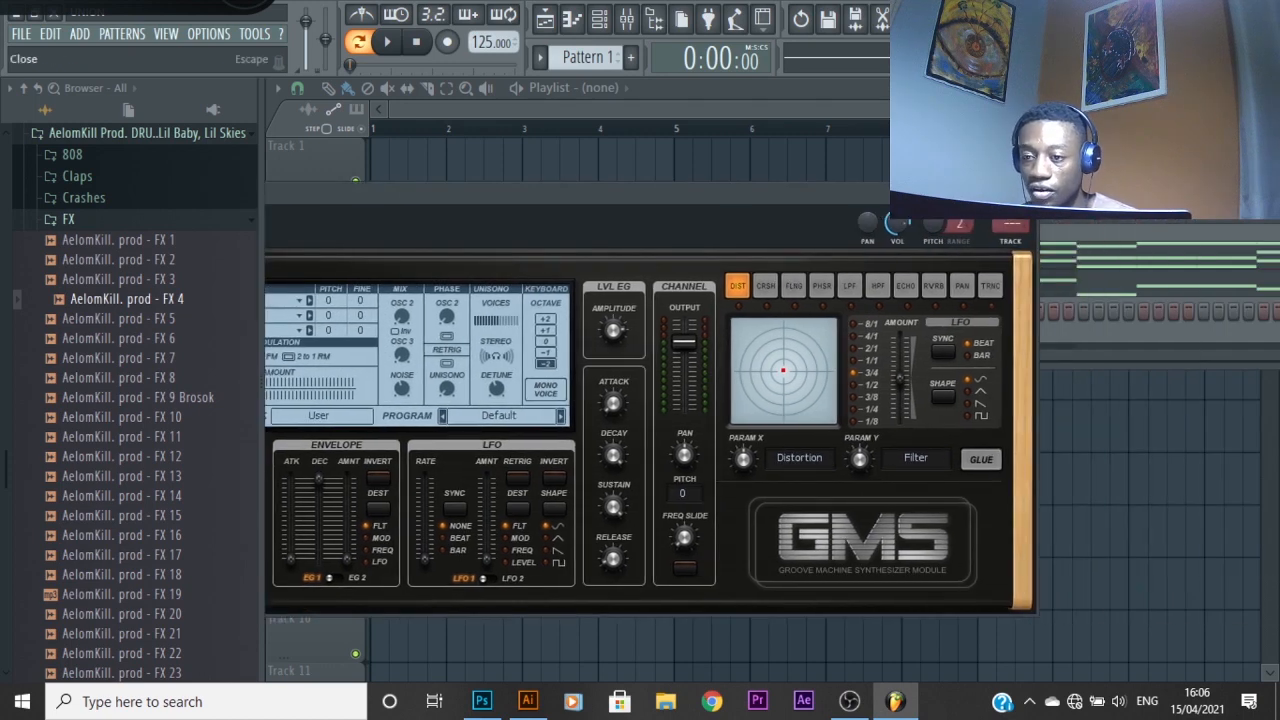
click(1023, 193)
right_click(555, 286)
click(769, 299)
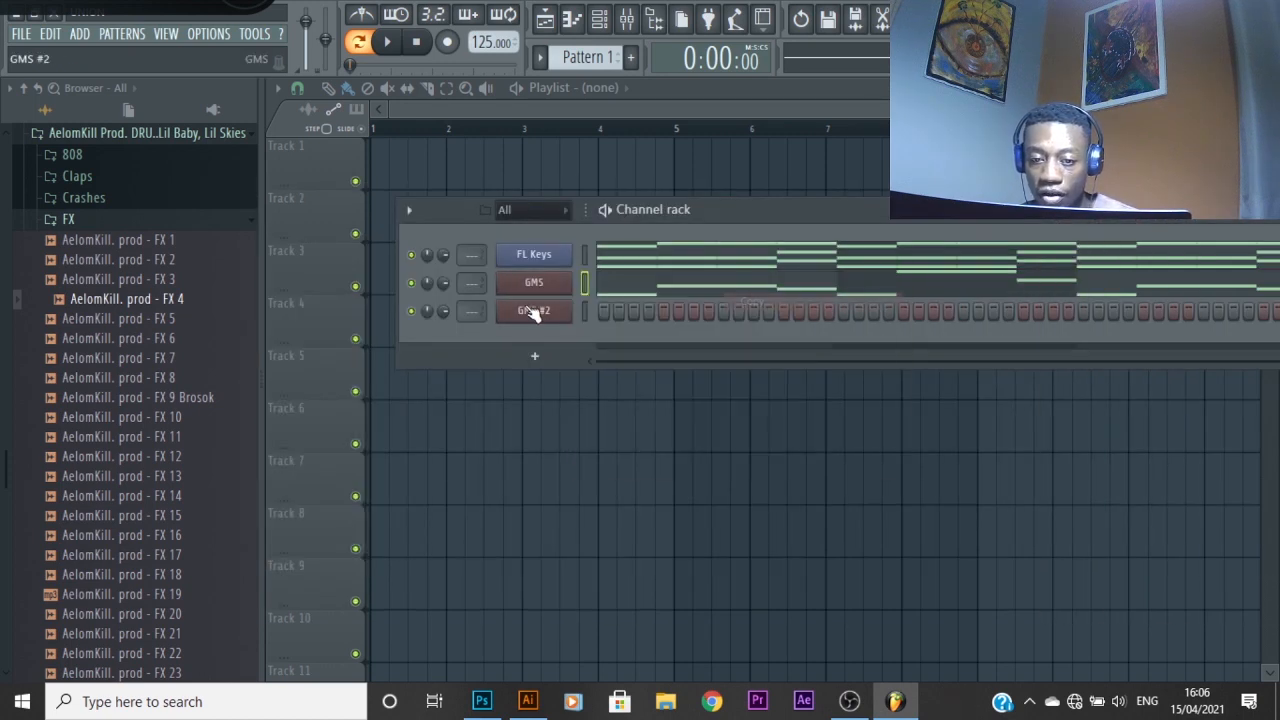
right_click(534, 311)
click(755, 347)
Delete the original GMS channel from the channel rack
right_click(538, 290)
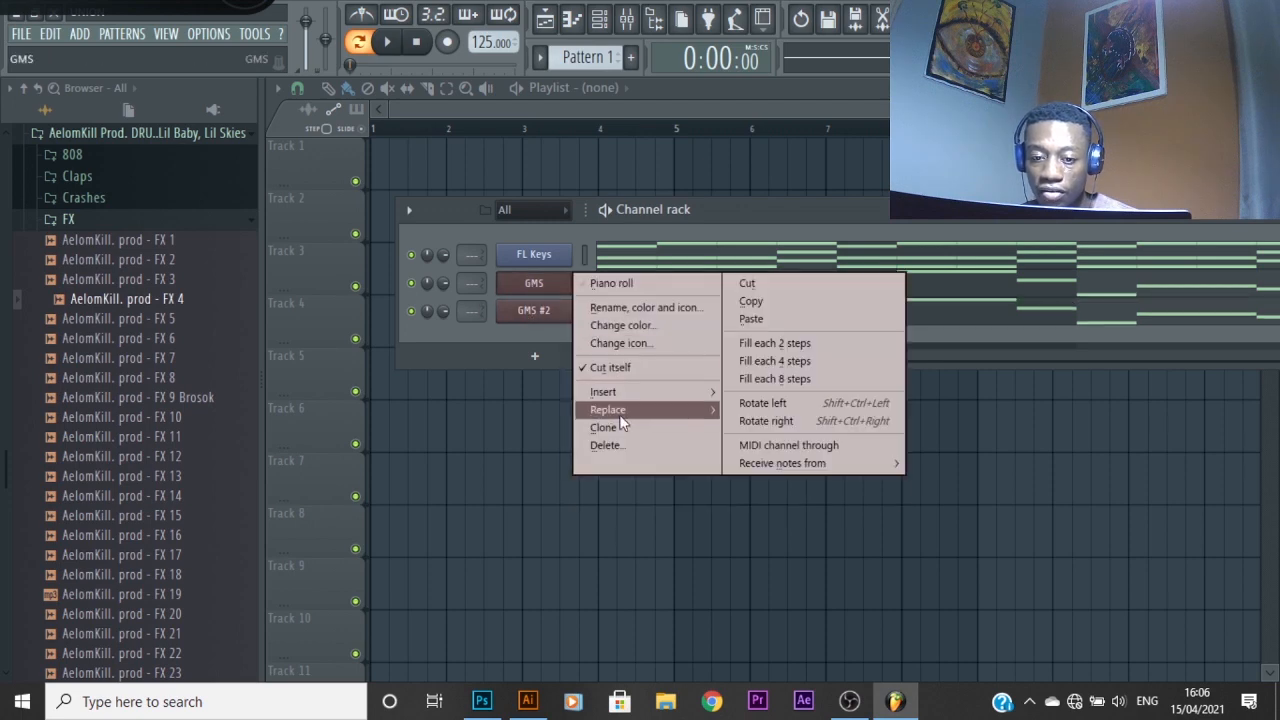
click(634, 444)
click(729, 400)
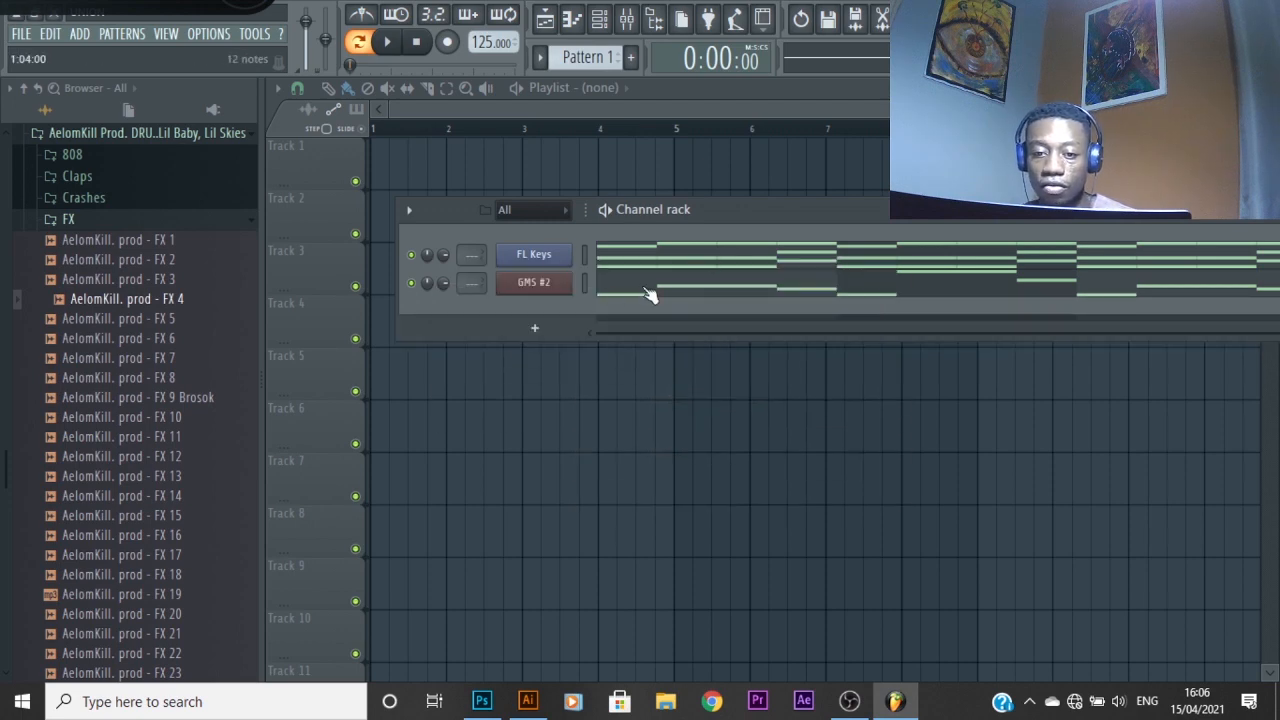
Play the pattern and open the GMS #2 notes in the piano roll, stopping playback once heard
drag(784, 214, 702, 222)
key(space)
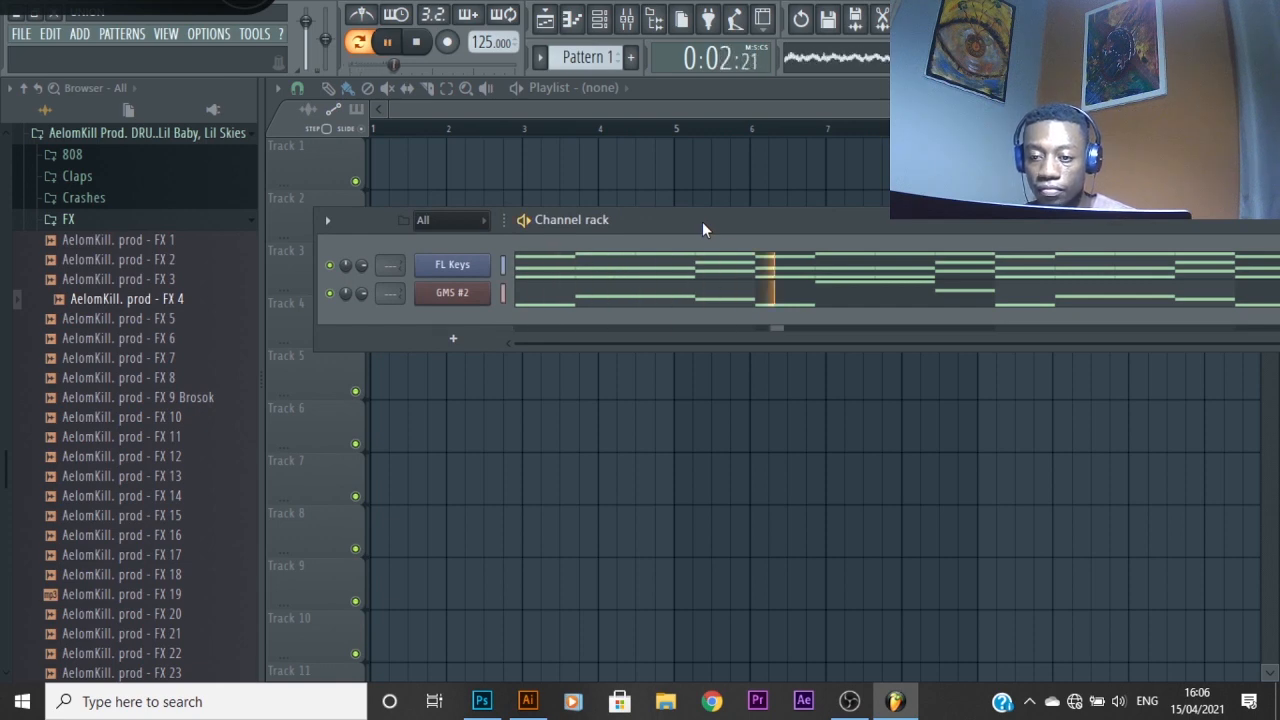
click(686, 298)
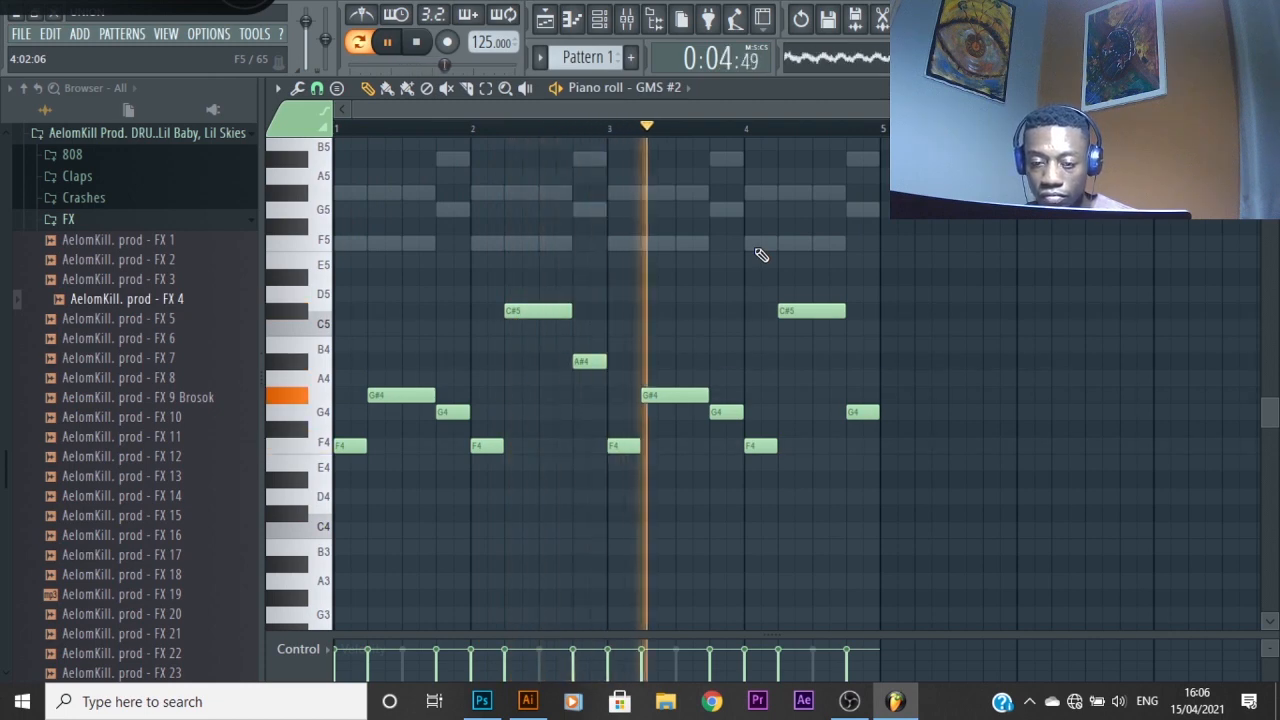
key(space)
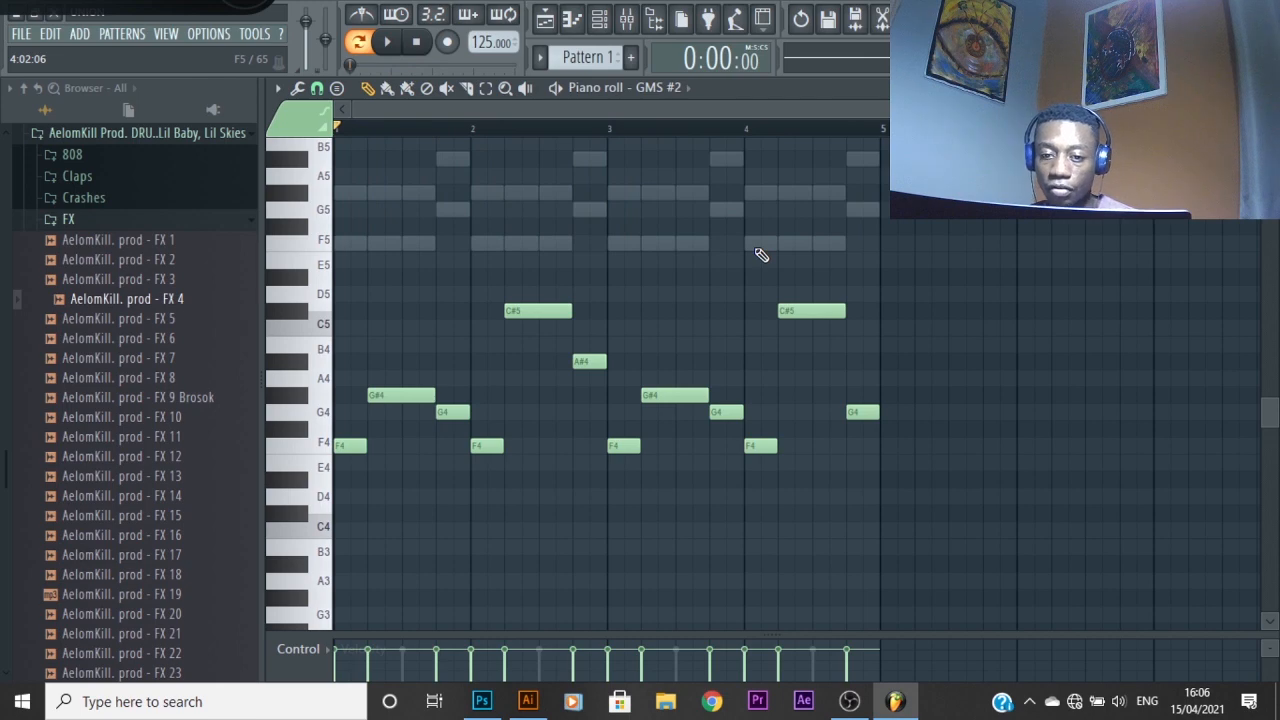
Try the GMS #2 notes one octave lower, move them back up an octave and play them again
key(ctrl+Down)
key(space)
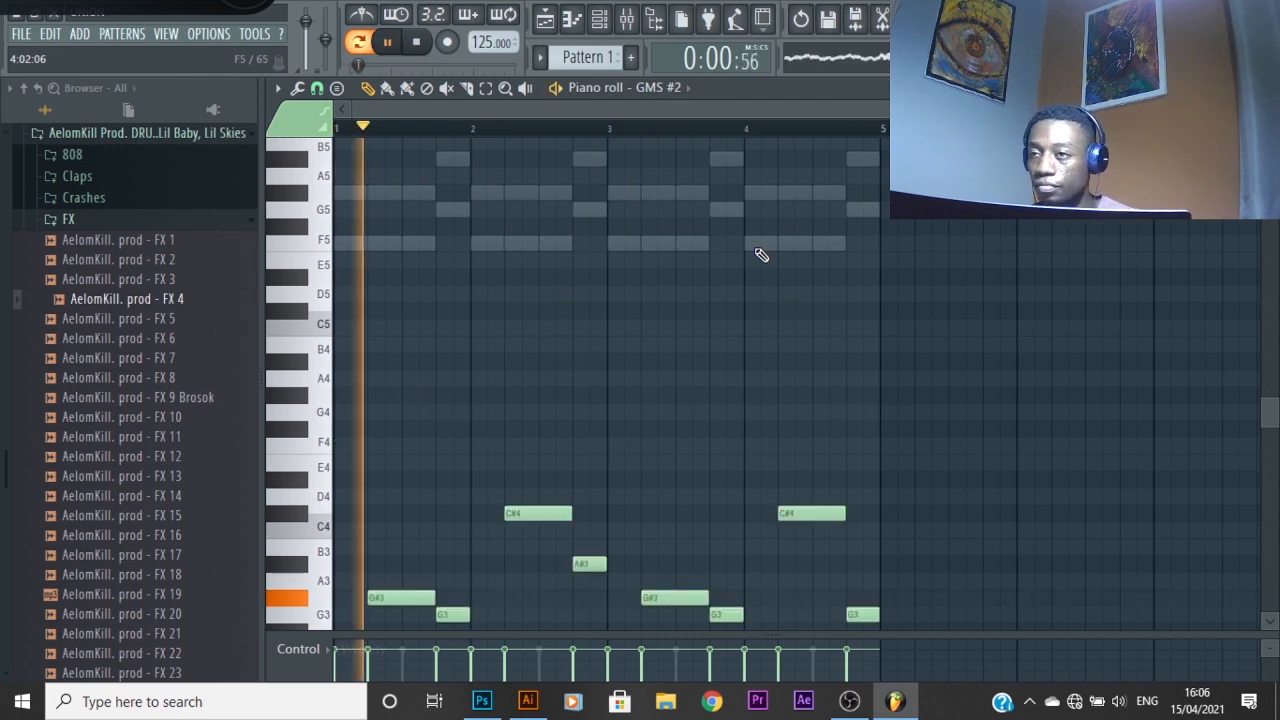
key(space)
key(space)
key(space)
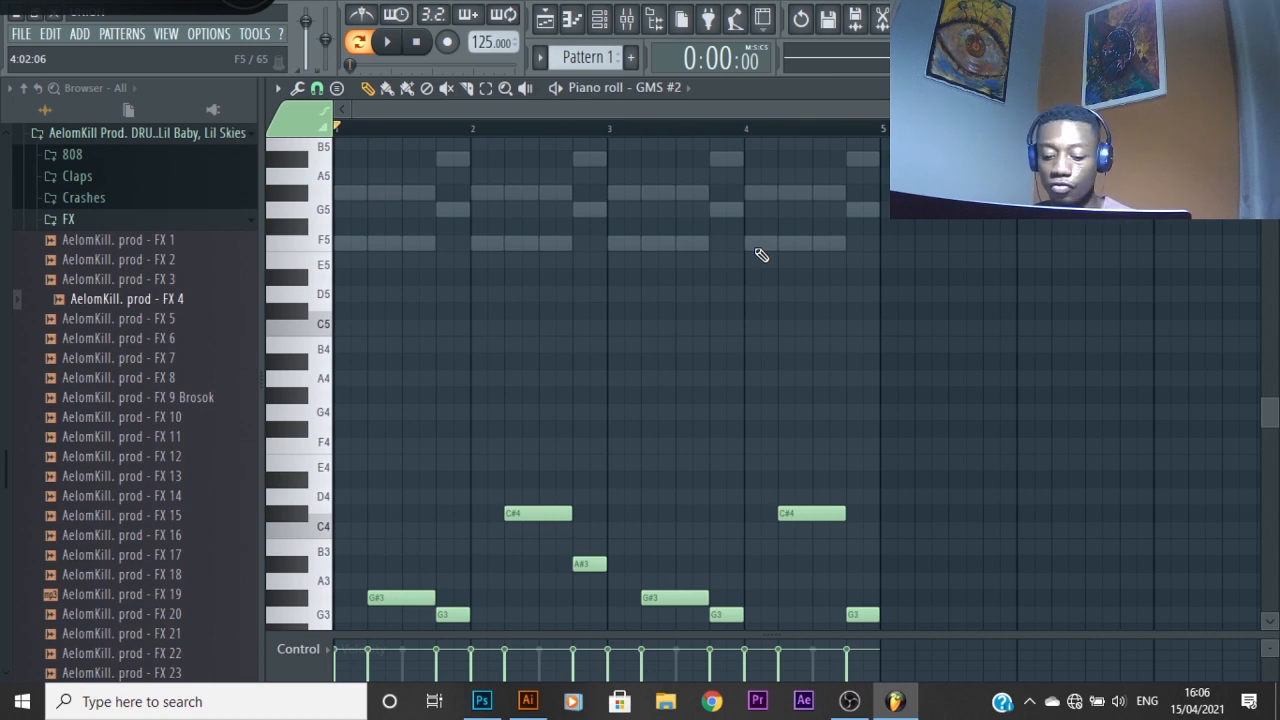
key(ctrl+Up)
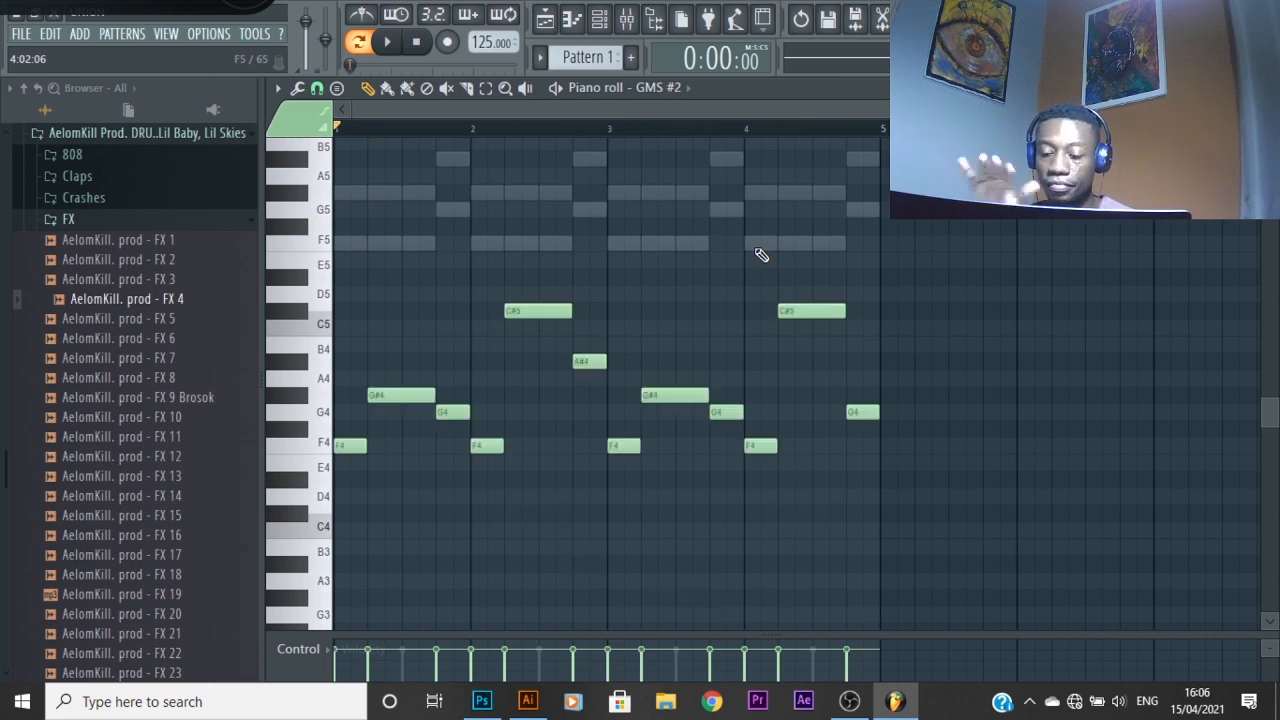
key(space)
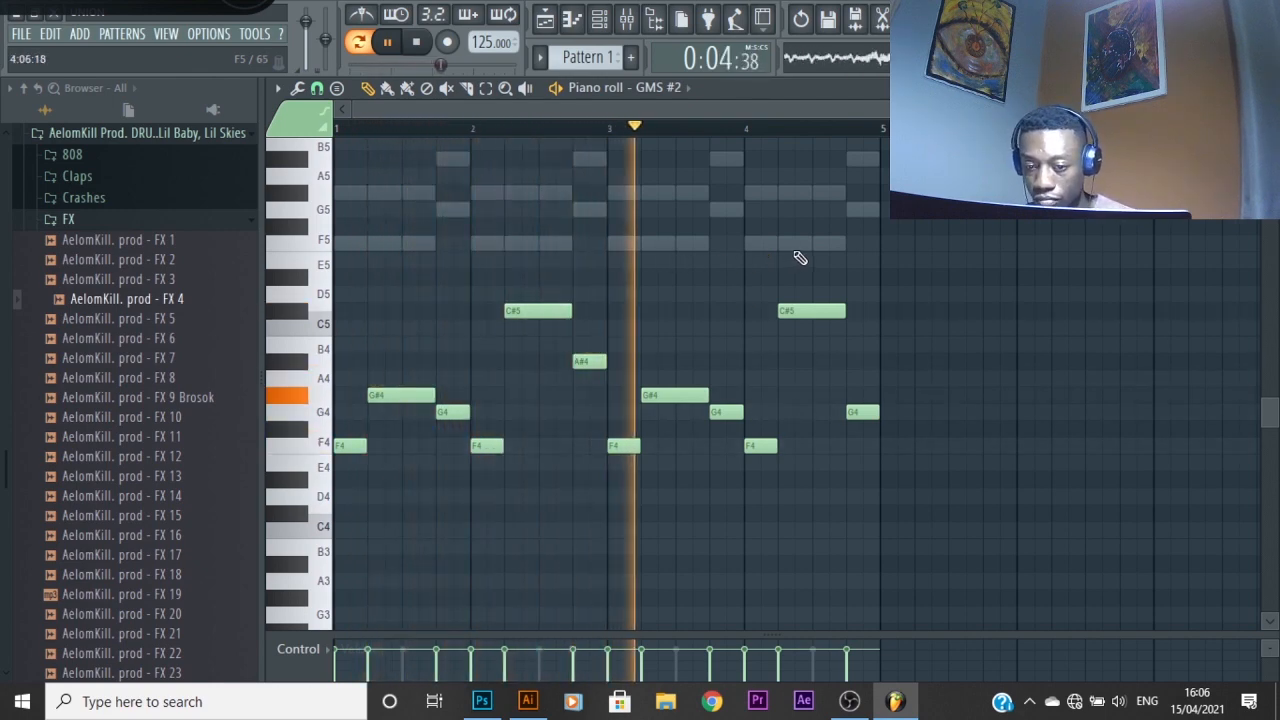
key(space)
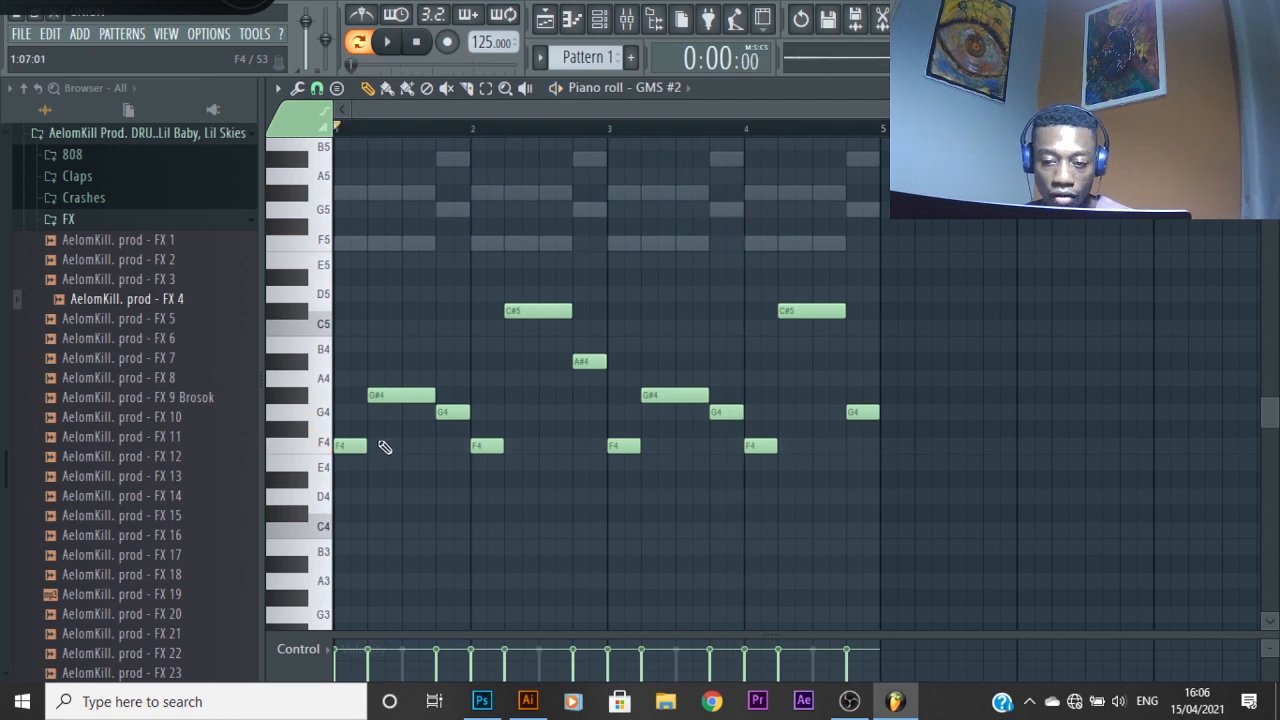
Add a one-step F5 note at the start of the GMS #2 bass line and make it a slide note
scroll(252, 489, up, 10)
scroll(320, 458, up, 3)
scroll(312, 458, up, 2)
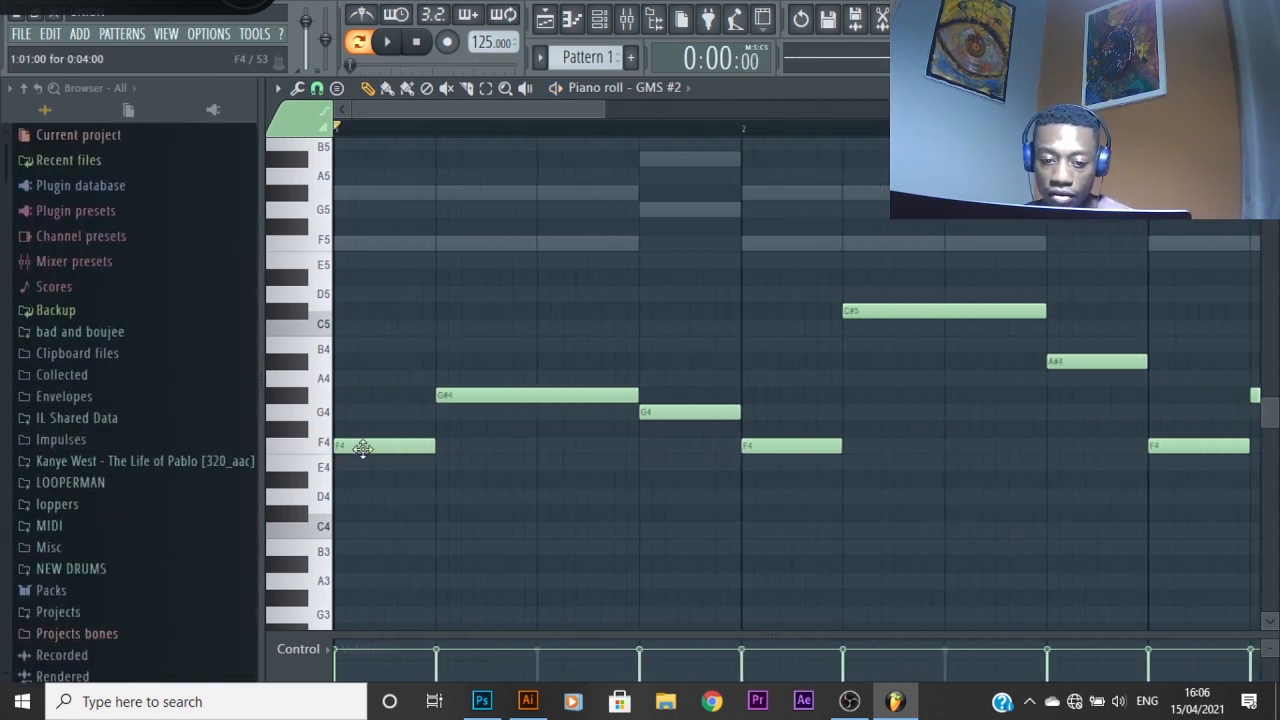
click(345, 243)
drag(434, 243, 358, 242)
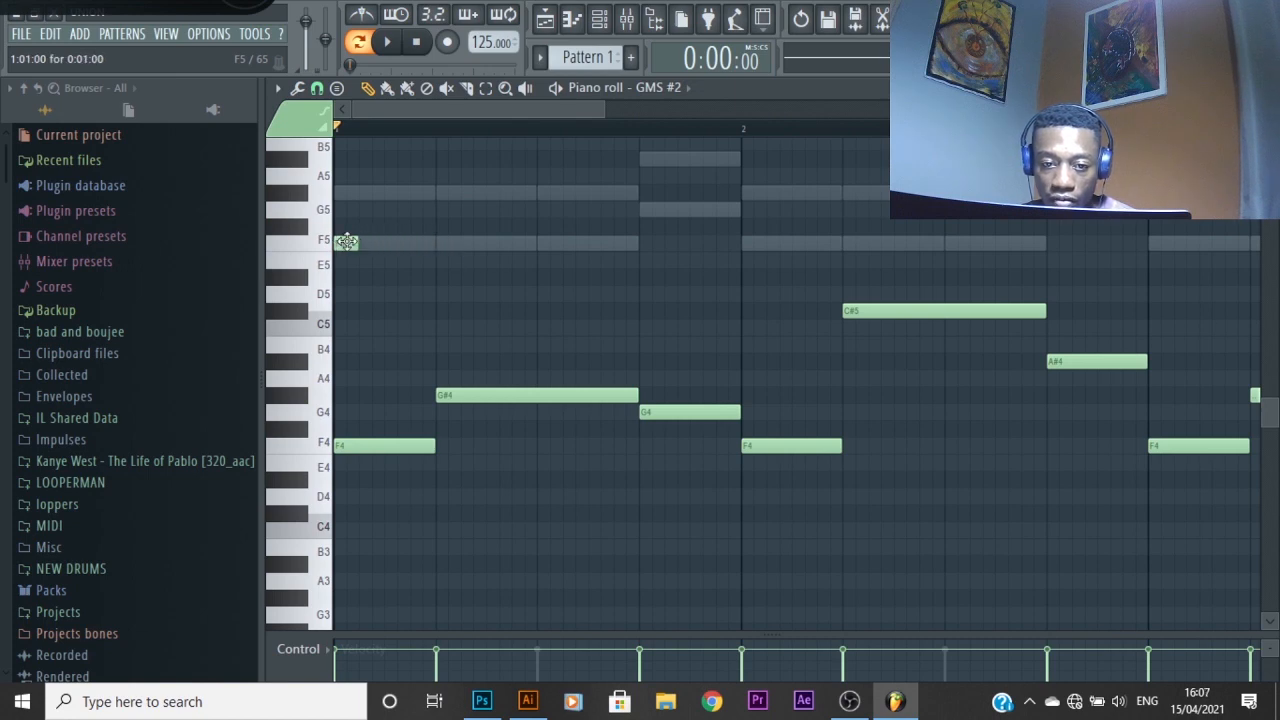
double_click(340, 245)
click(528, 325)
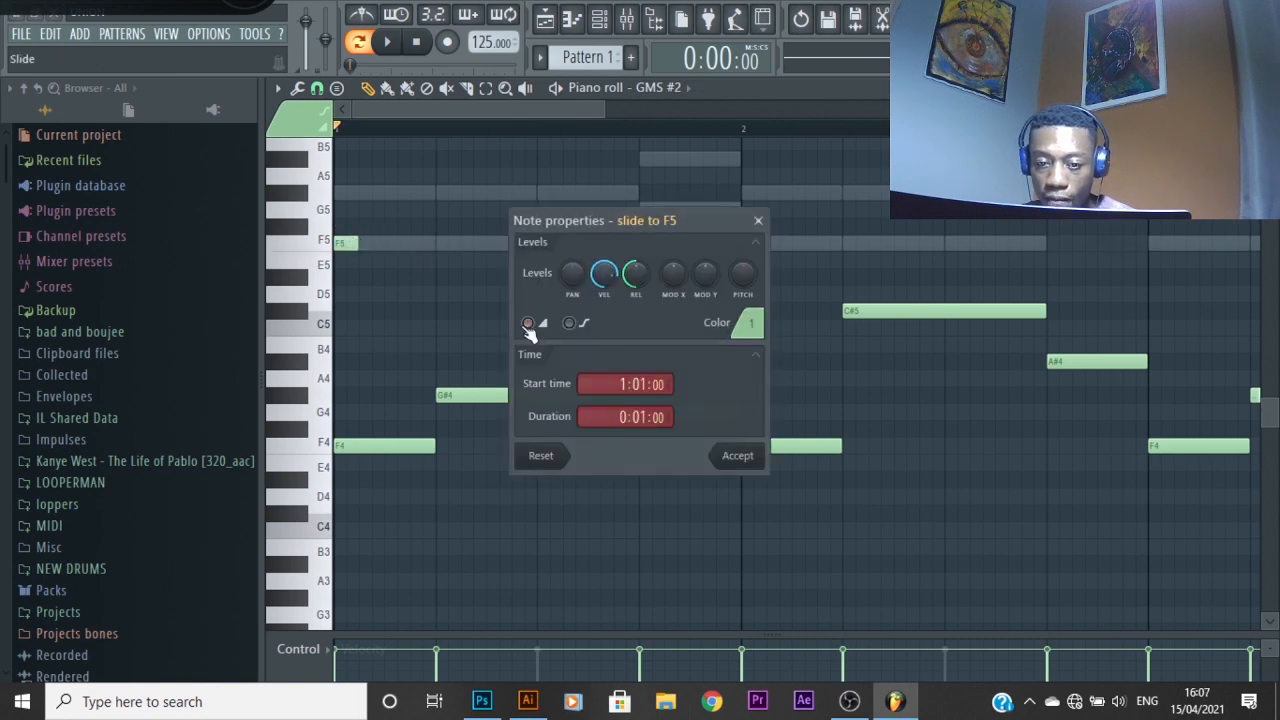
click(737, 455)
Play the GMS #2 bass line with its slide note, stop playback and close the piano roll
key(space)
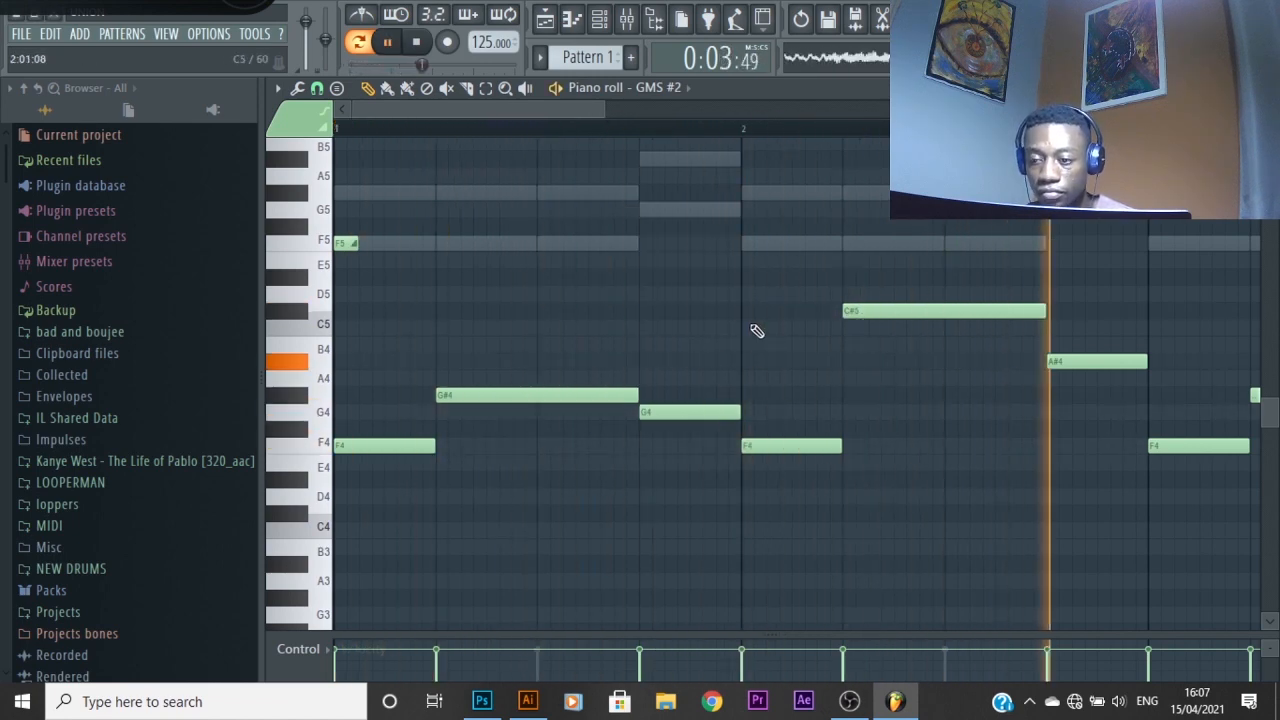
scroll(757, 333, down, 3)
scroll(757, 340, down, 2)
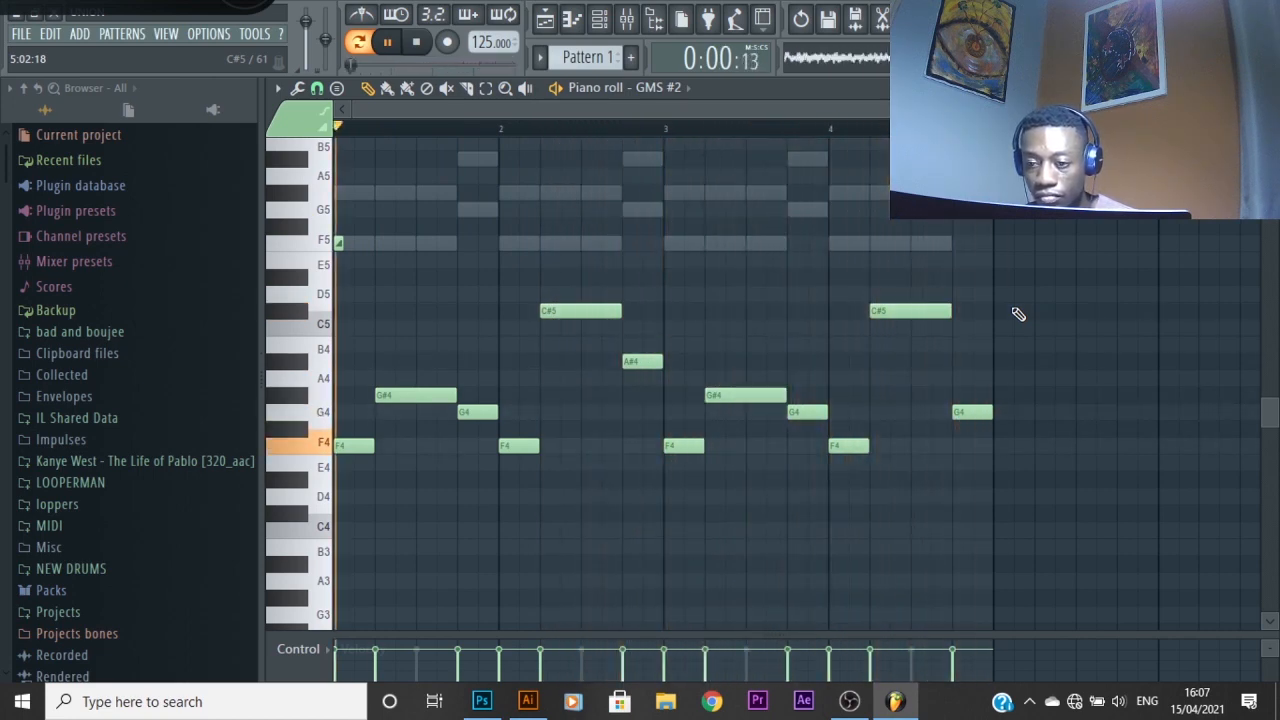
key(space)
scroll(987, 343, up, 2)
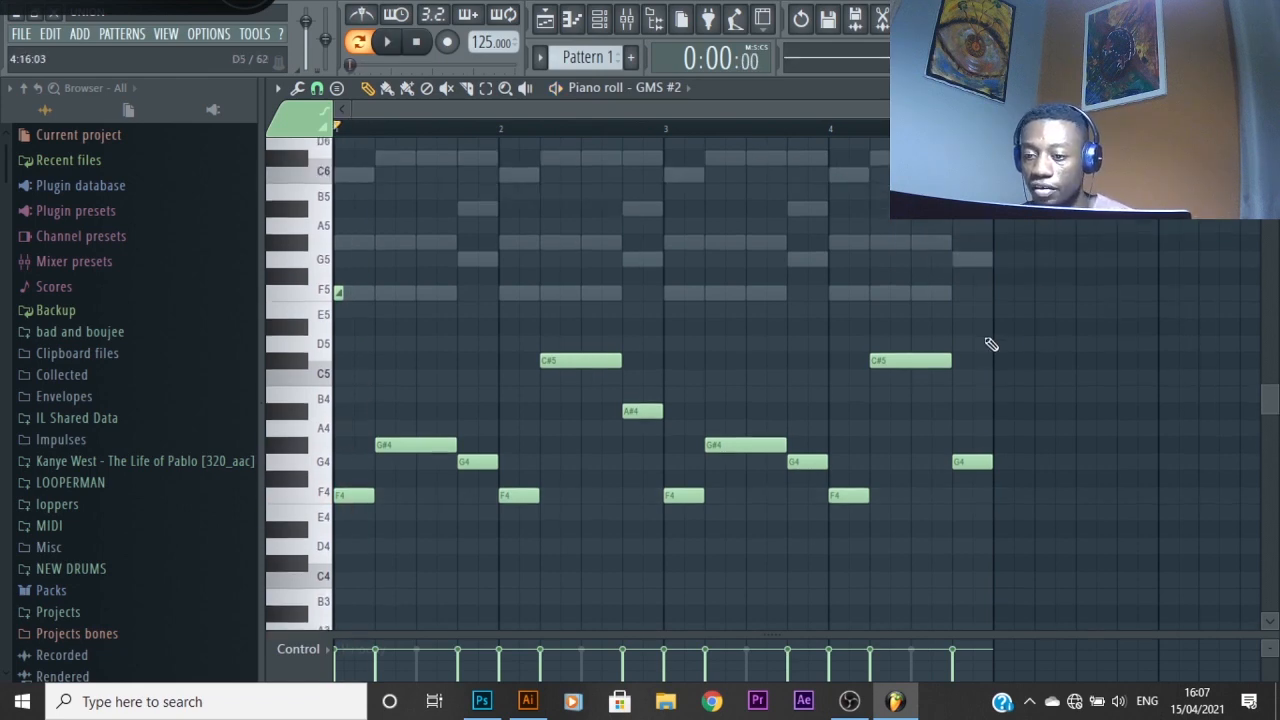
scroll(987, 343, down, 3)
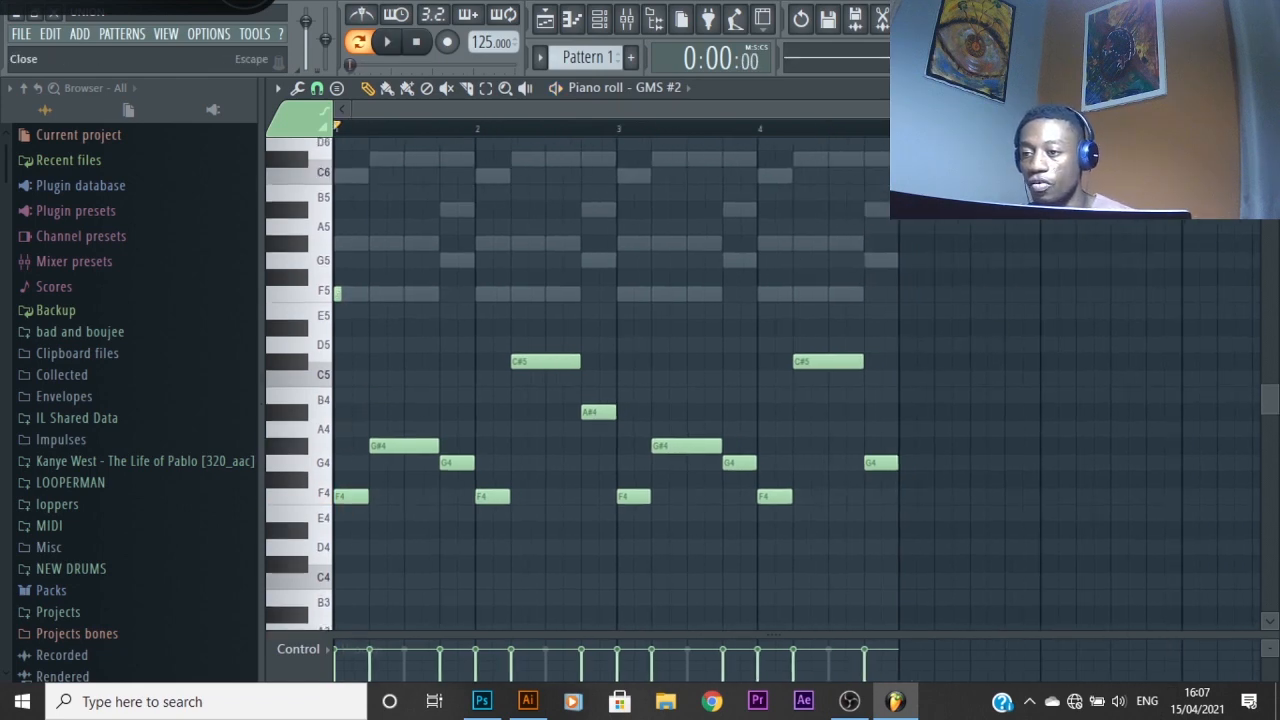
click(1268, 88)
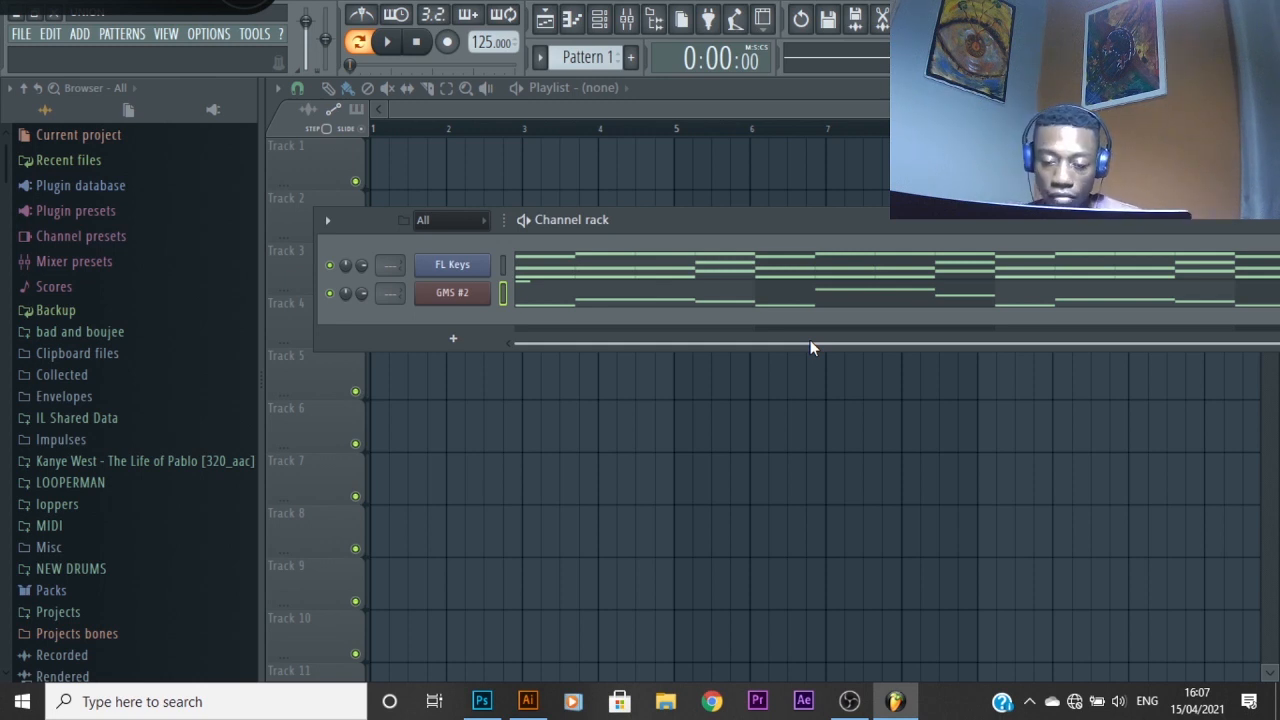
Expand the browser's Recent files folder, reposition the channel rack and briefly play the pattern
drag(761, 222, 736, 199)
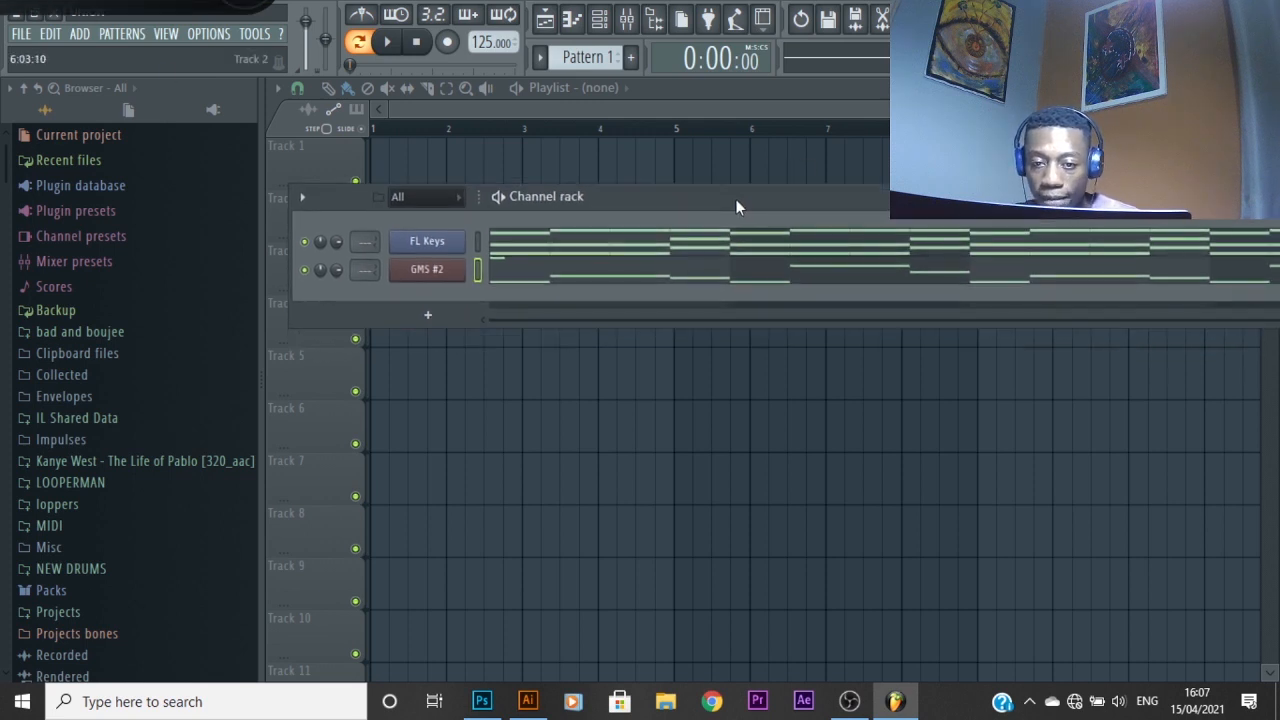
click(118, 162)
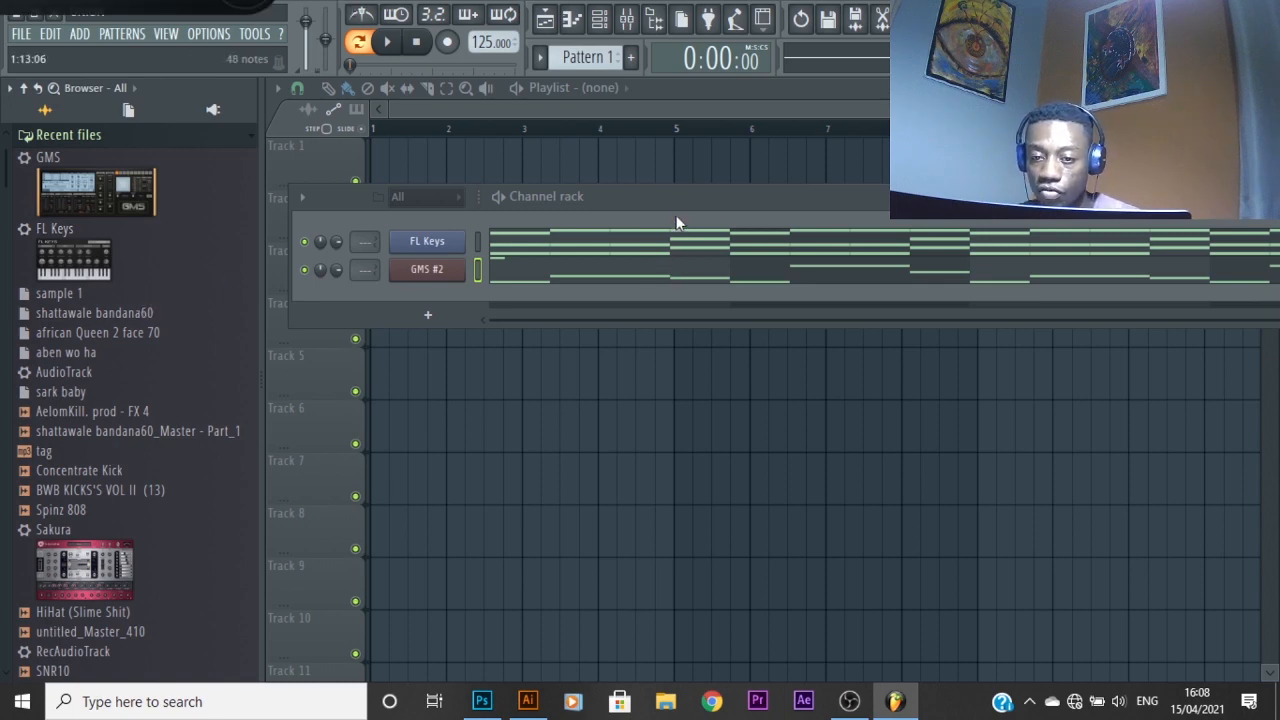
drag(676, 198, 744, 219)
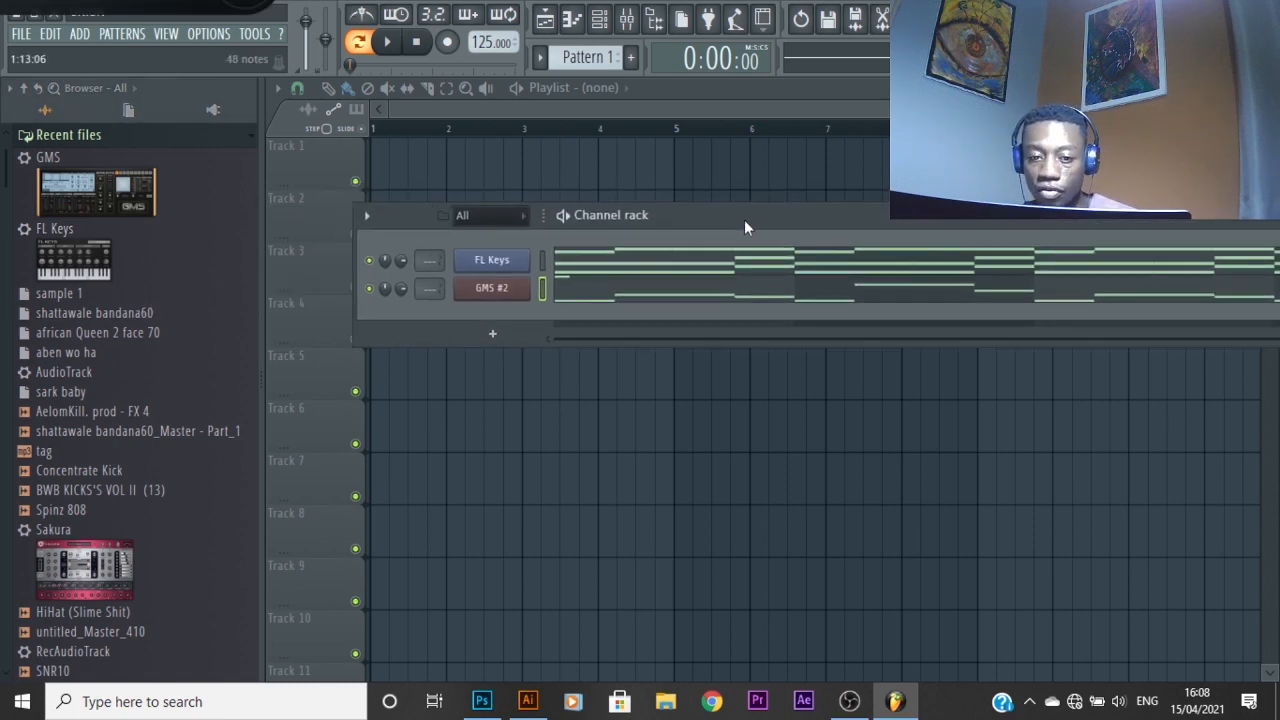
key(space)
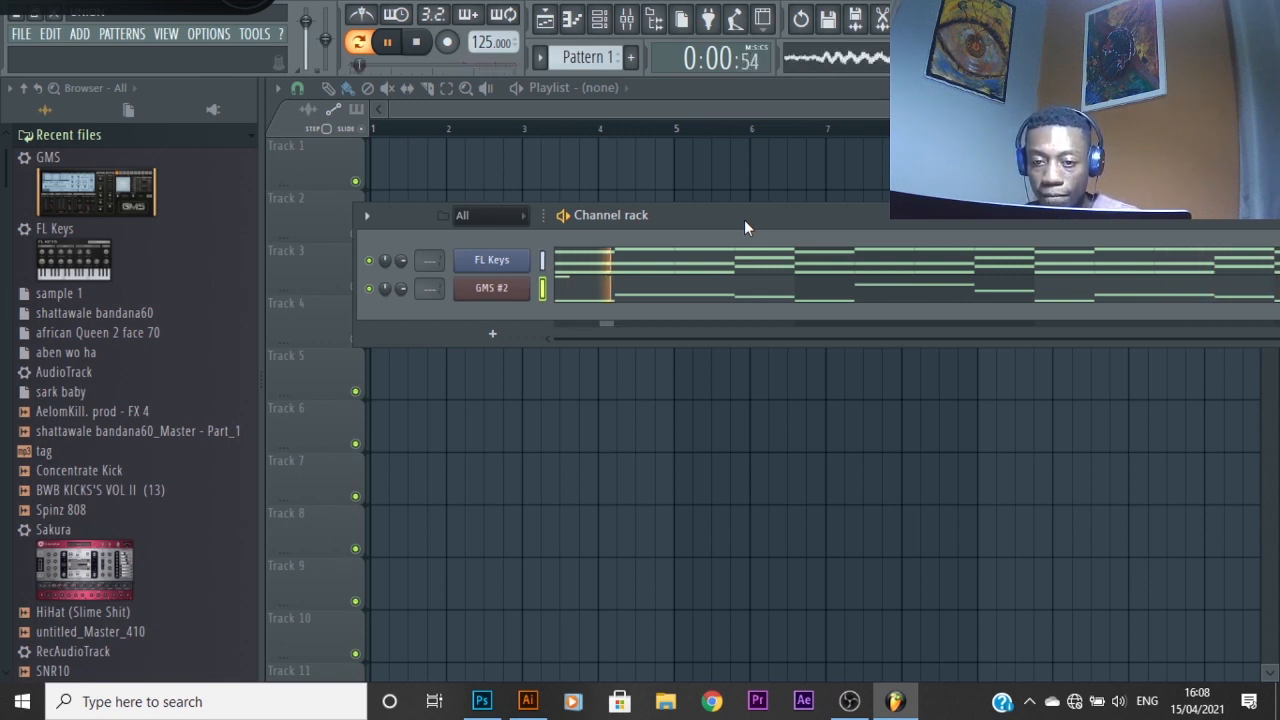
key(space)
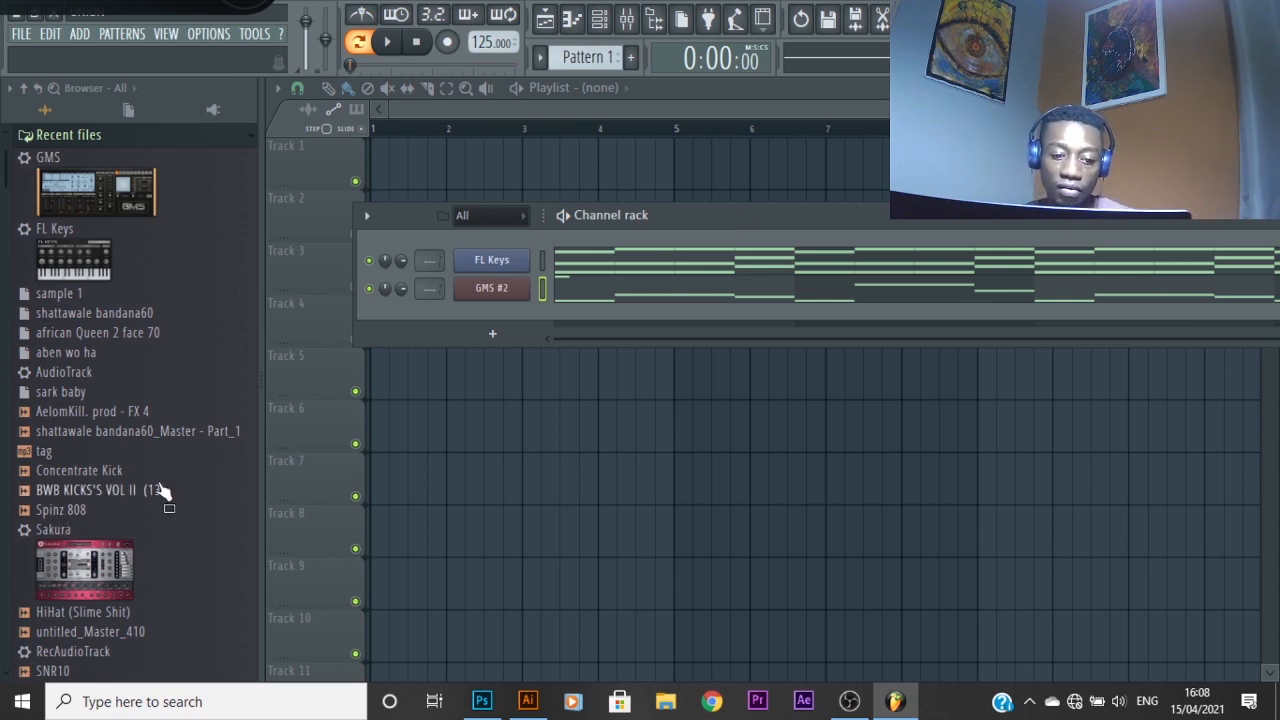
Add the HiHat (Slime Shit) sample as a new channel, fill it every 2 steps and play the pattern
drag(112, 611, 465, 311)
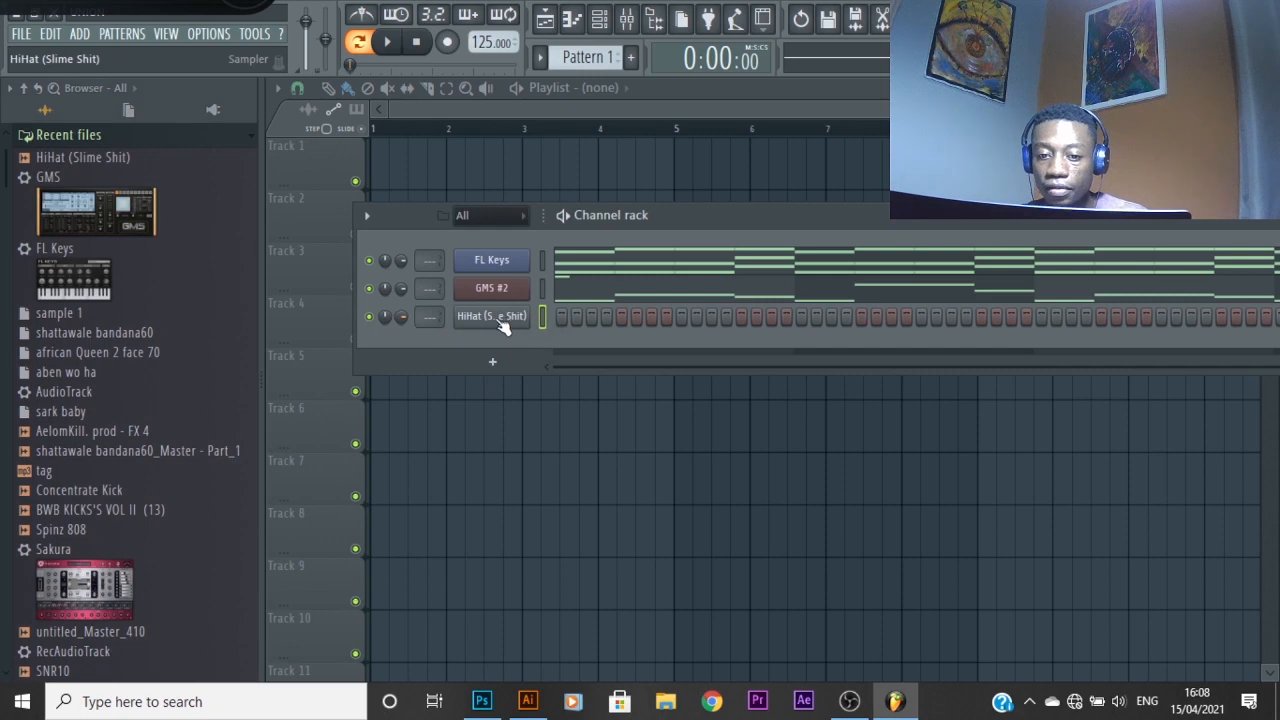
right_click(500, 325)
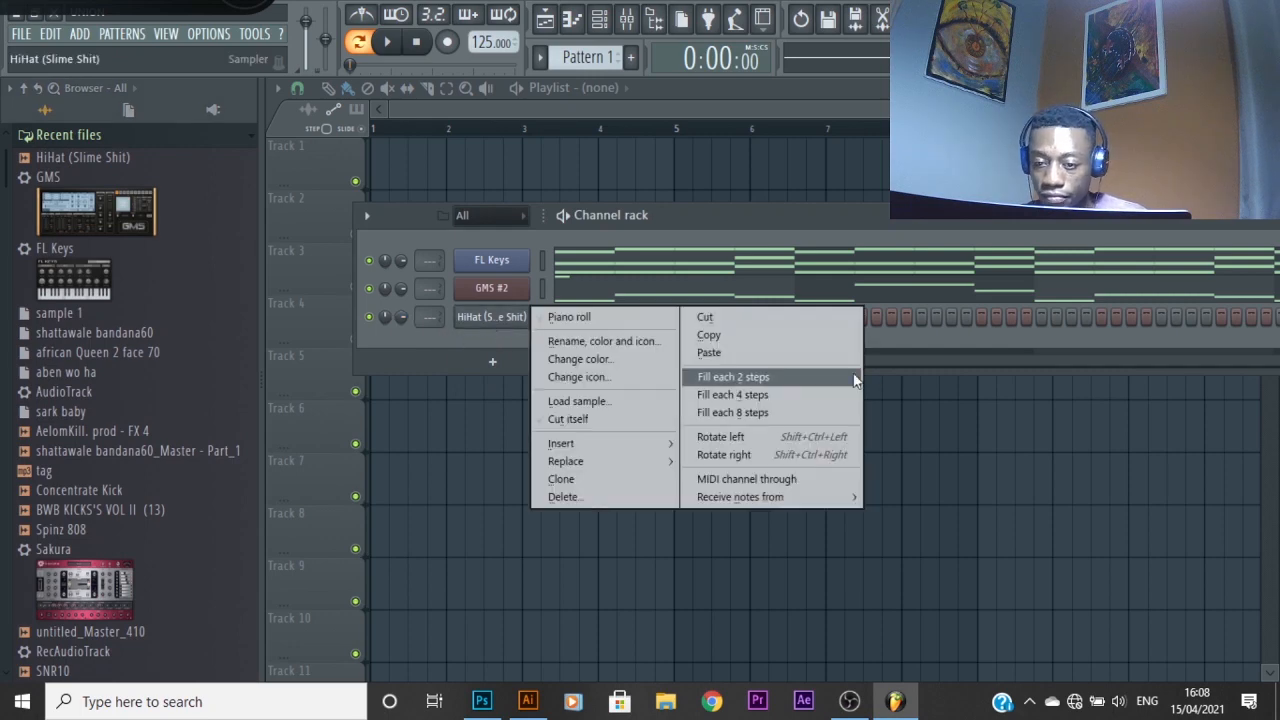
click(777, 382)
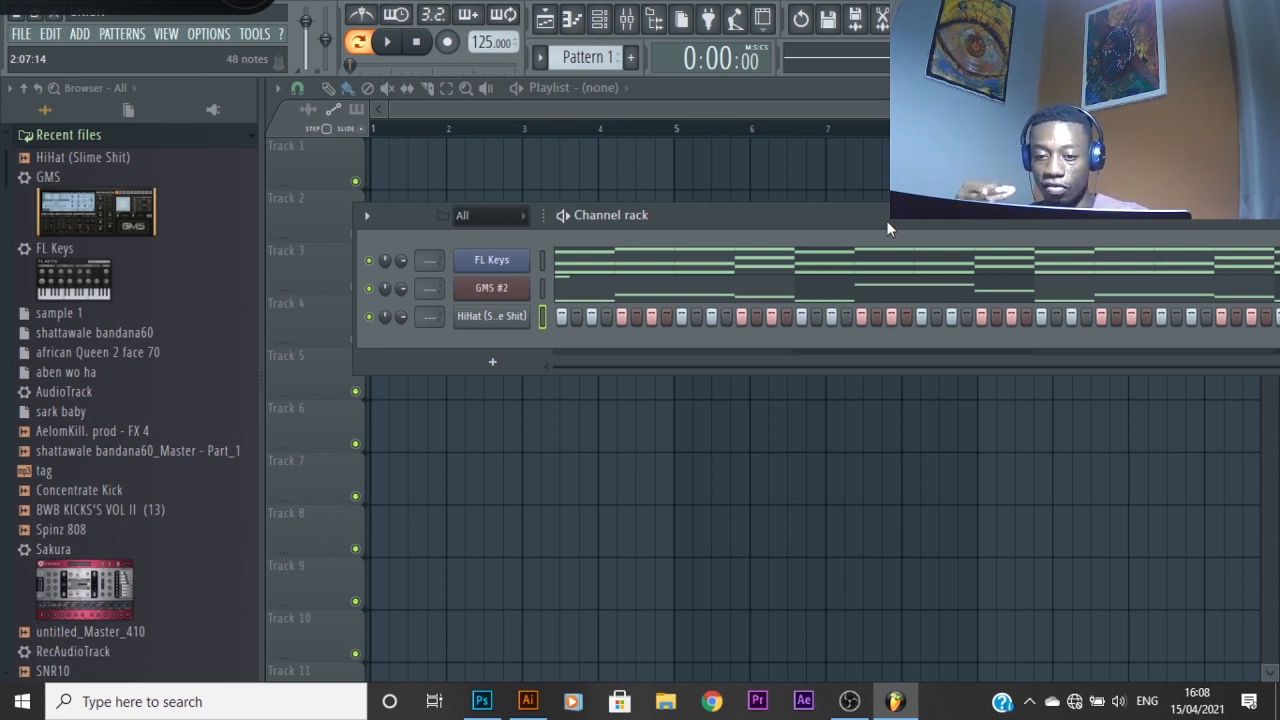
right_click(474, 316)
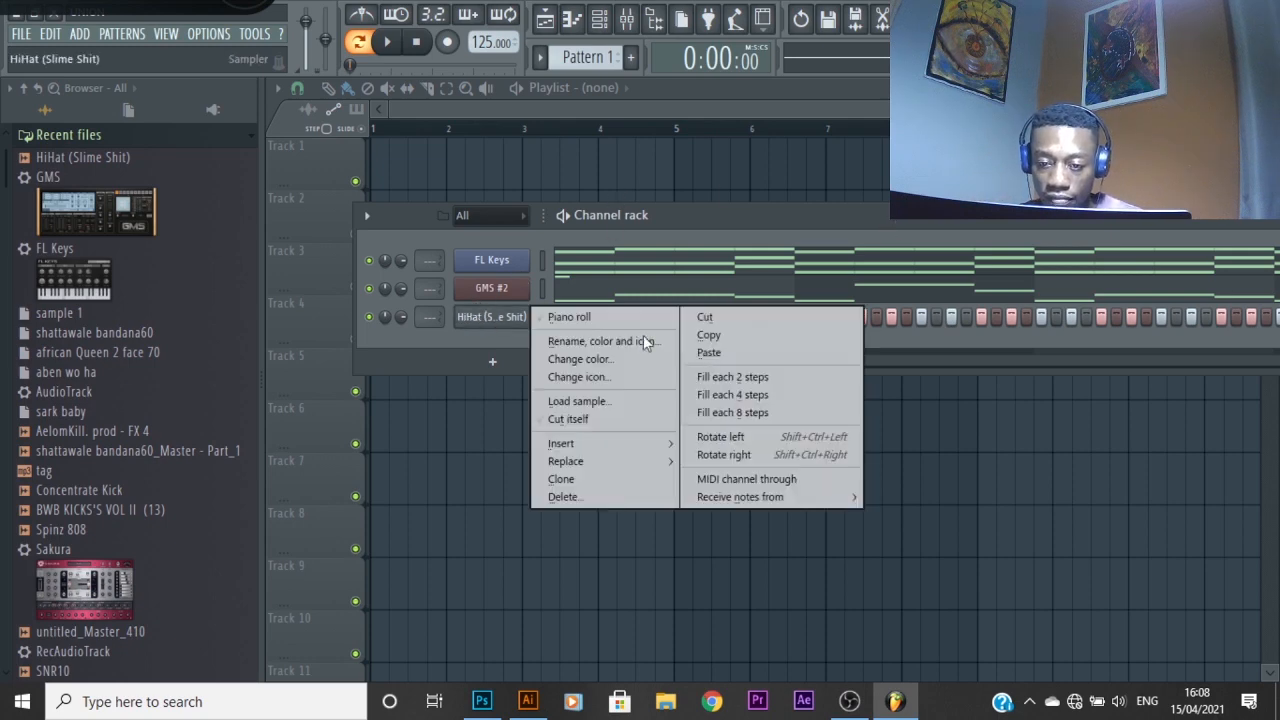
click(772, 378)
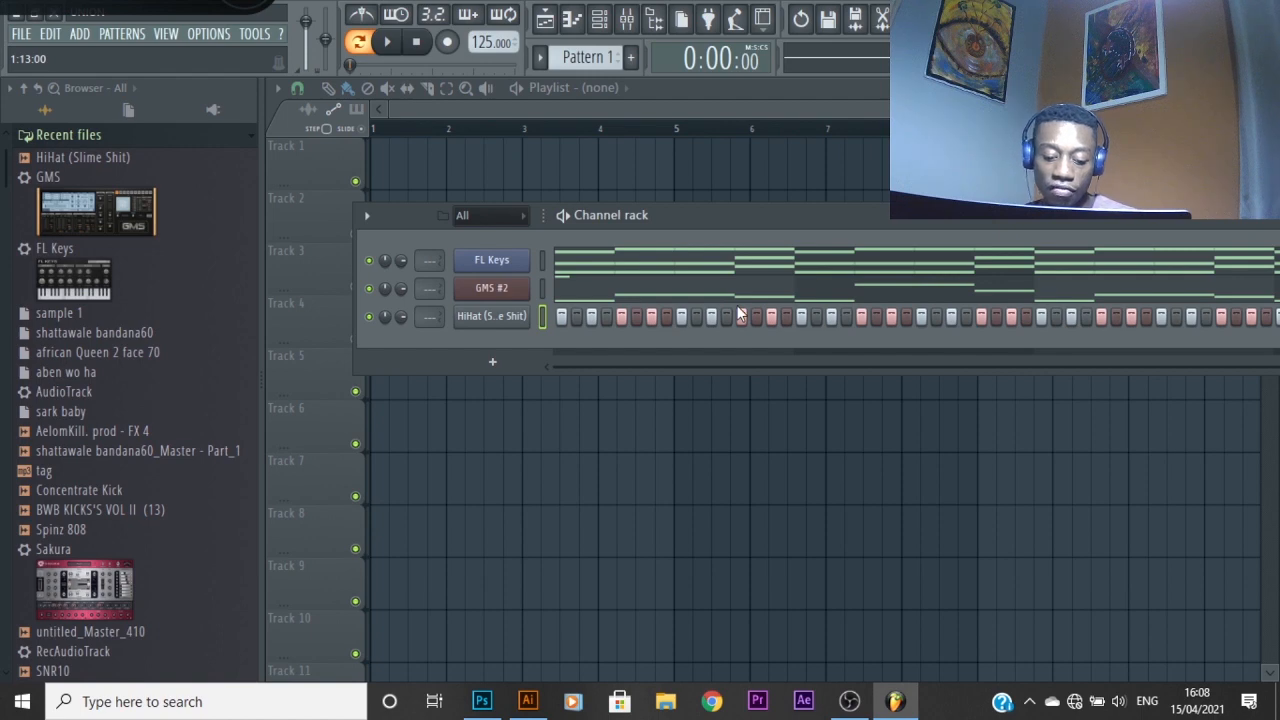
key(space)
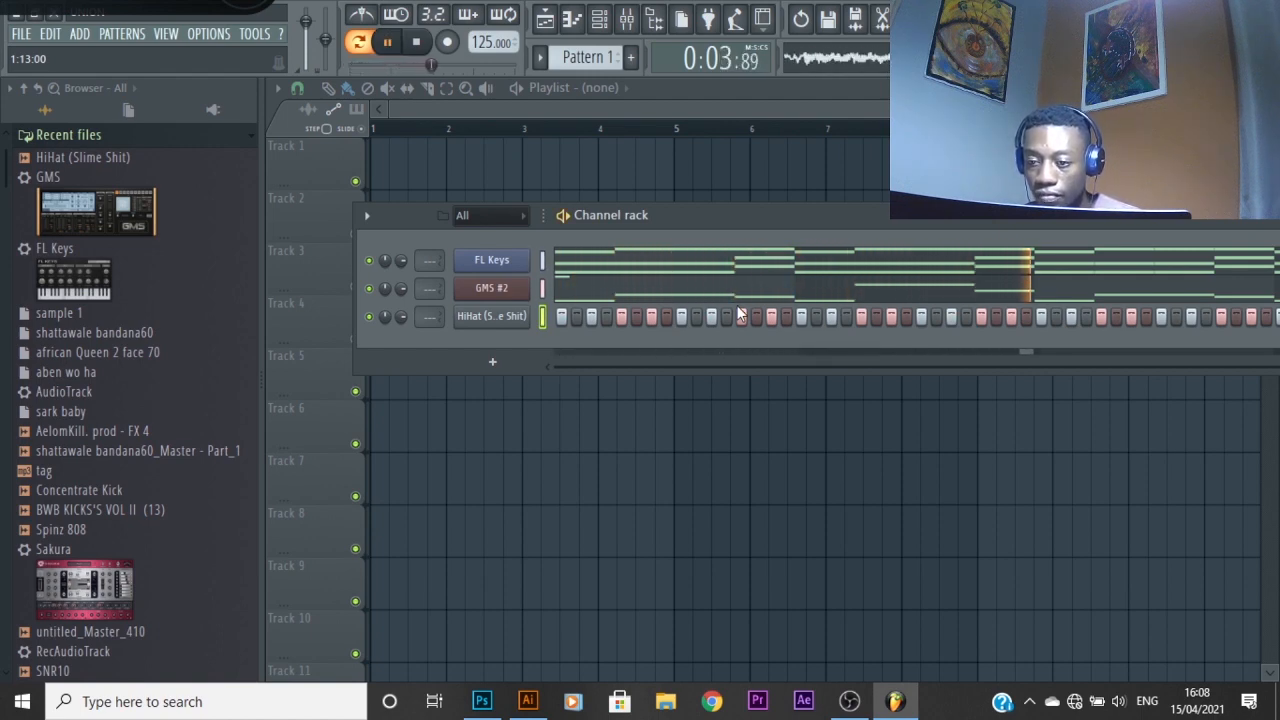
key(space)
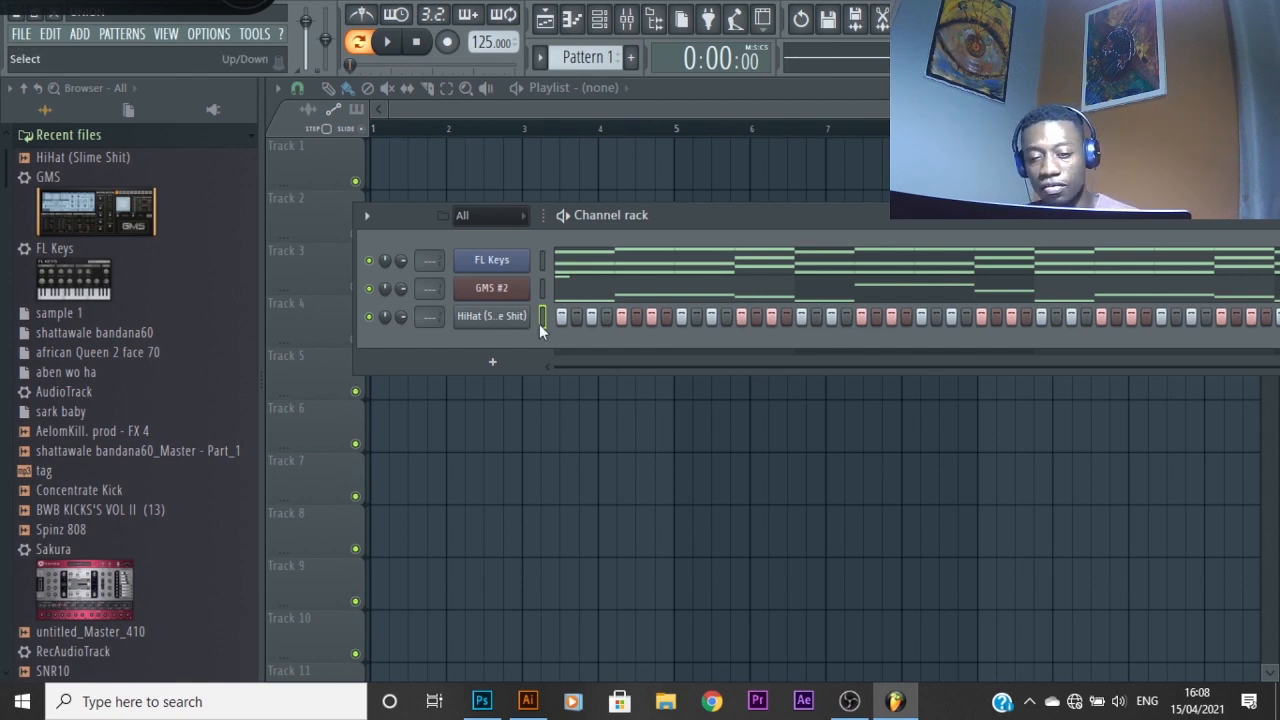
Open the HiHat (Slime Shit) channel in the piano roll and delete all its notes after bar 1
right_click(513, 318)
click(613, 317)
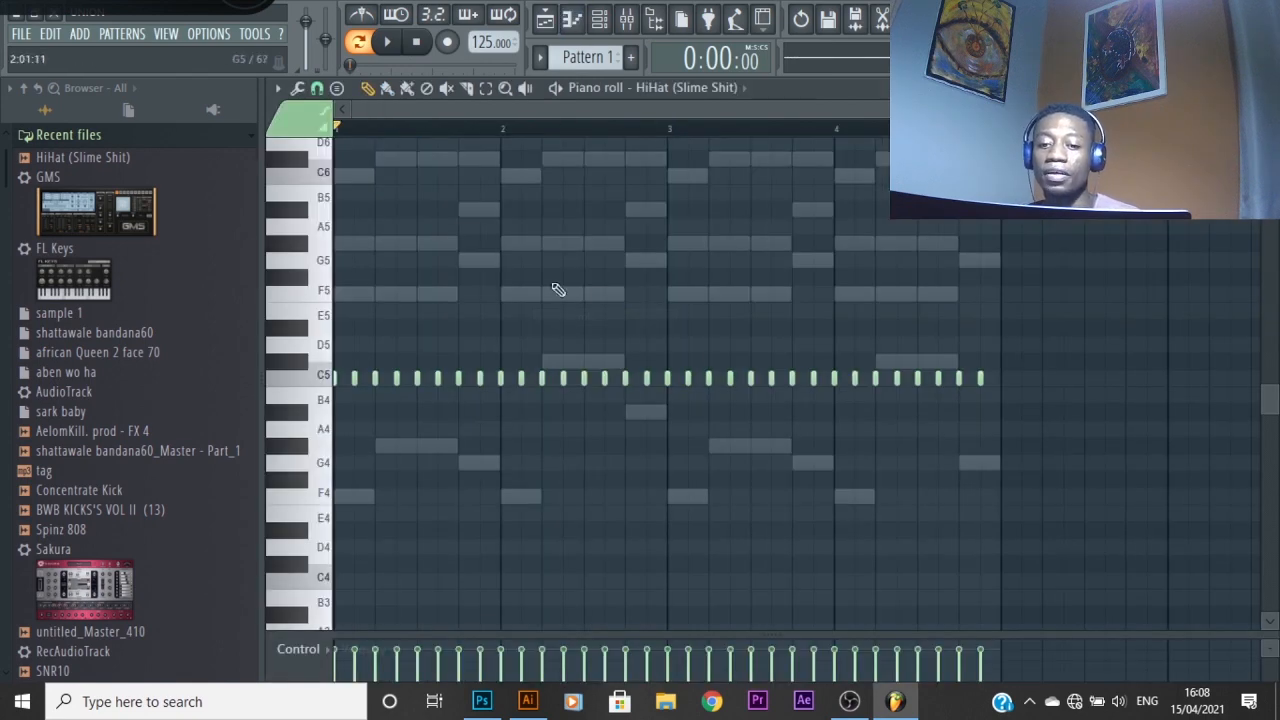
drag(1025, 385, 543, 380)
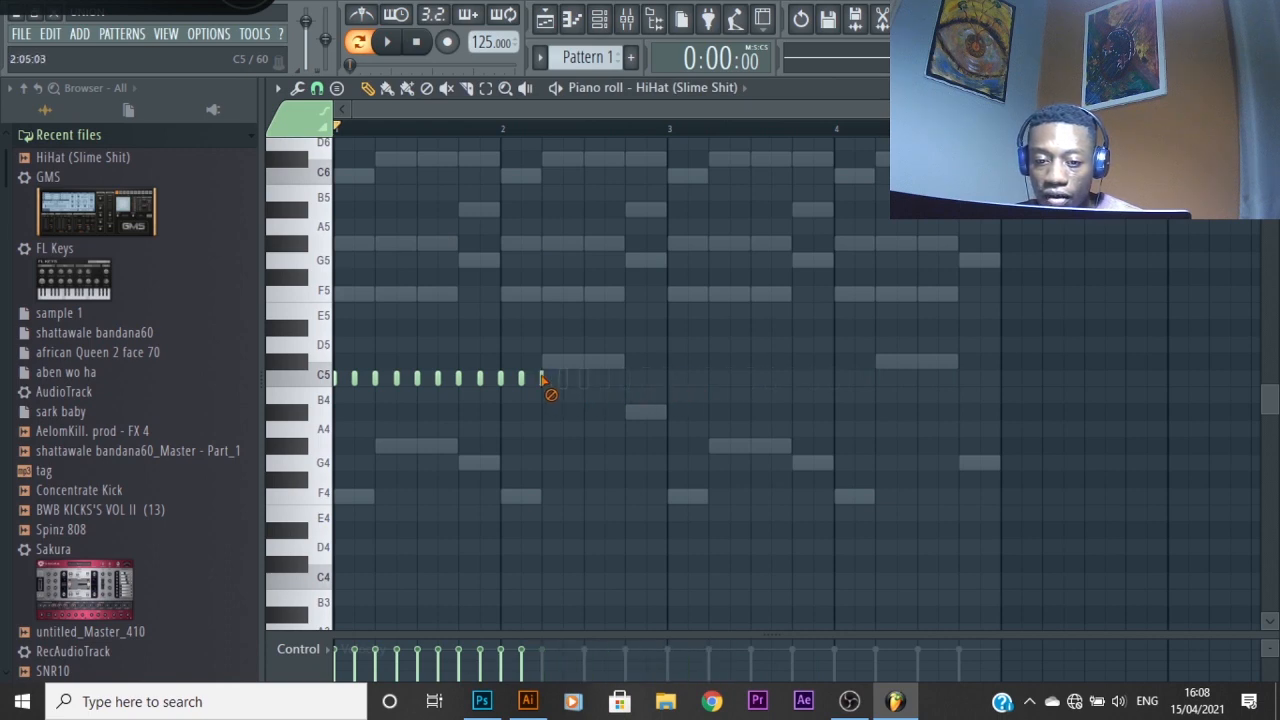
scroll(336, 470, up, 3)
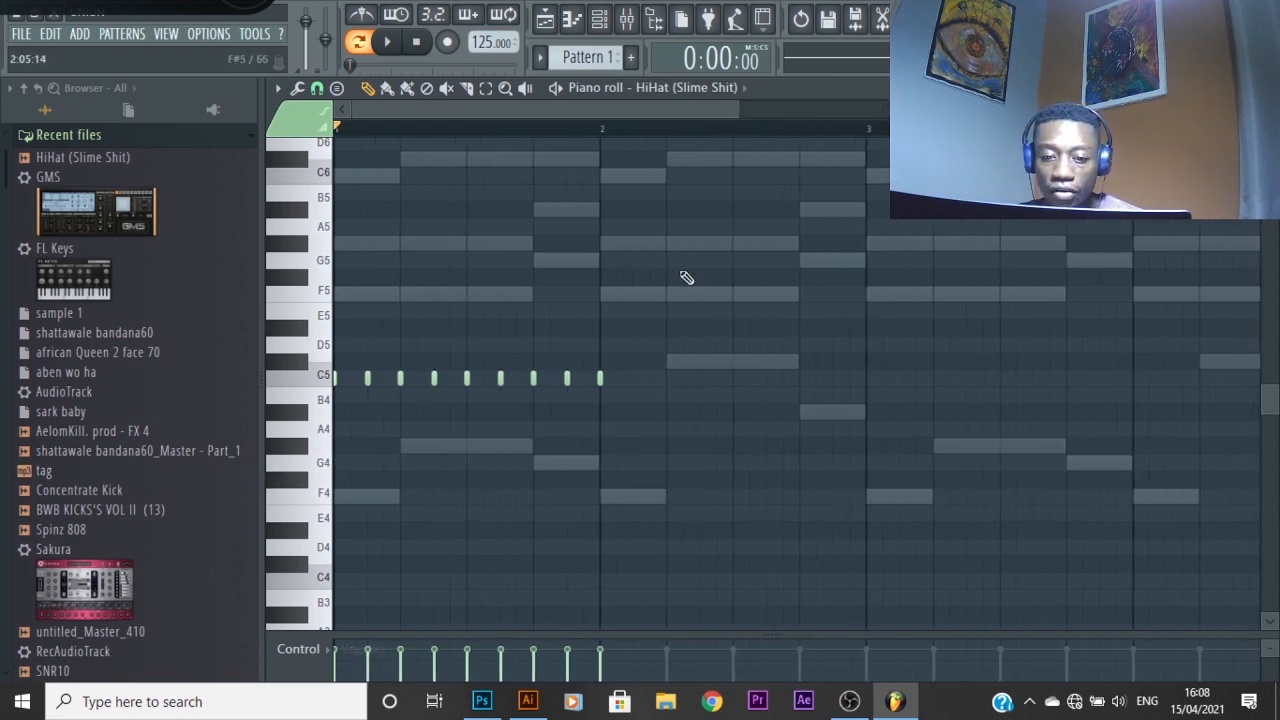
drag(681, 254, 632, 450)
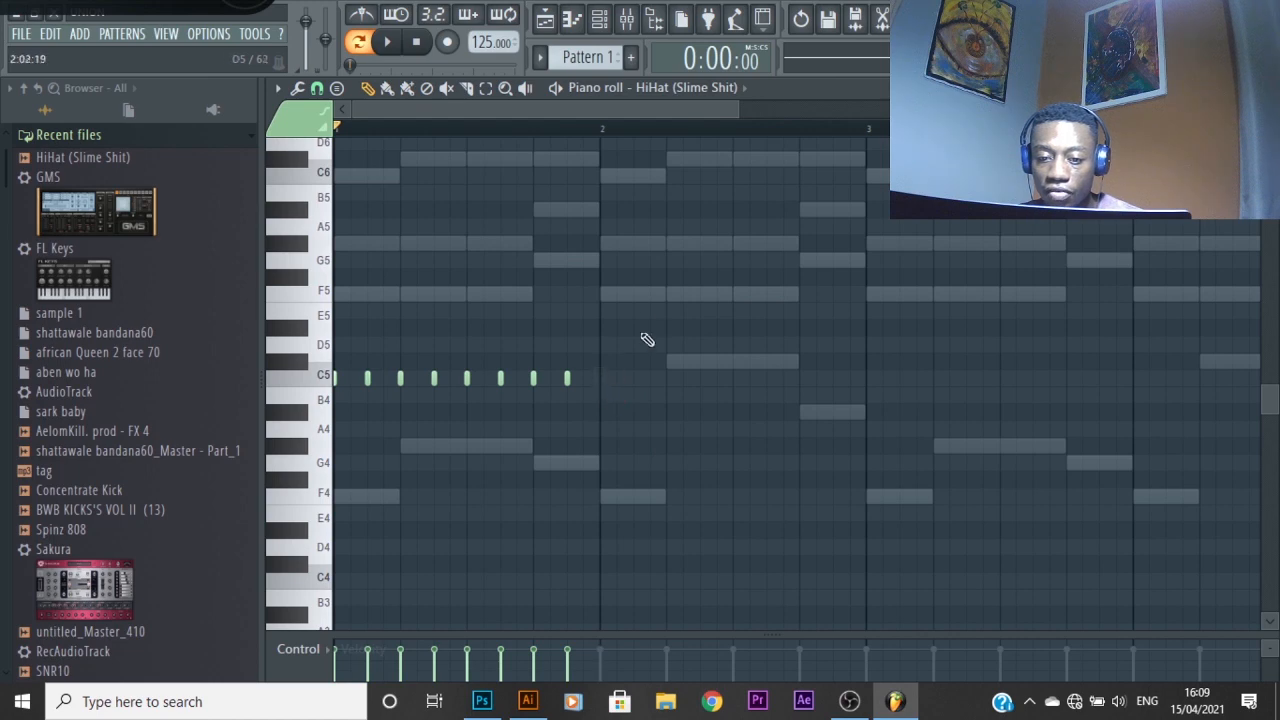
Duplicate the bar 1 hi-hat notes one step later to fill every step, and play the result
drag(652, 285, 325, 437)
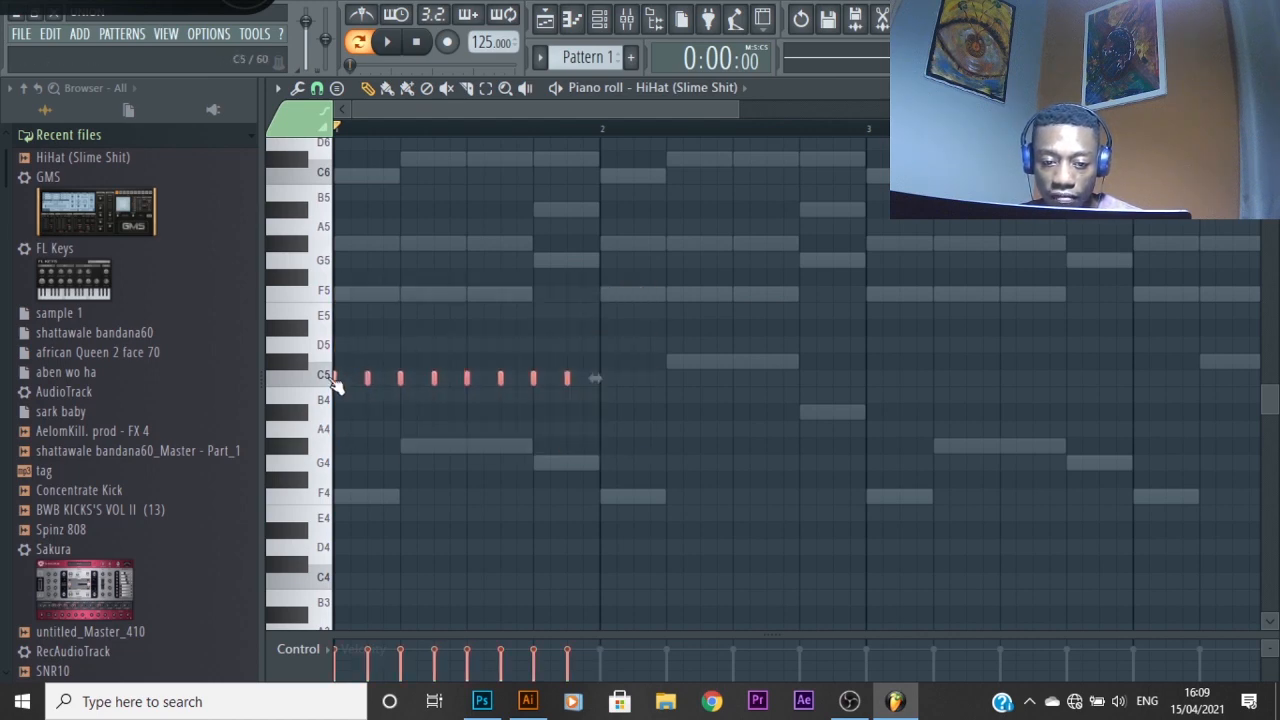
drag(337, 383, 350, 380)
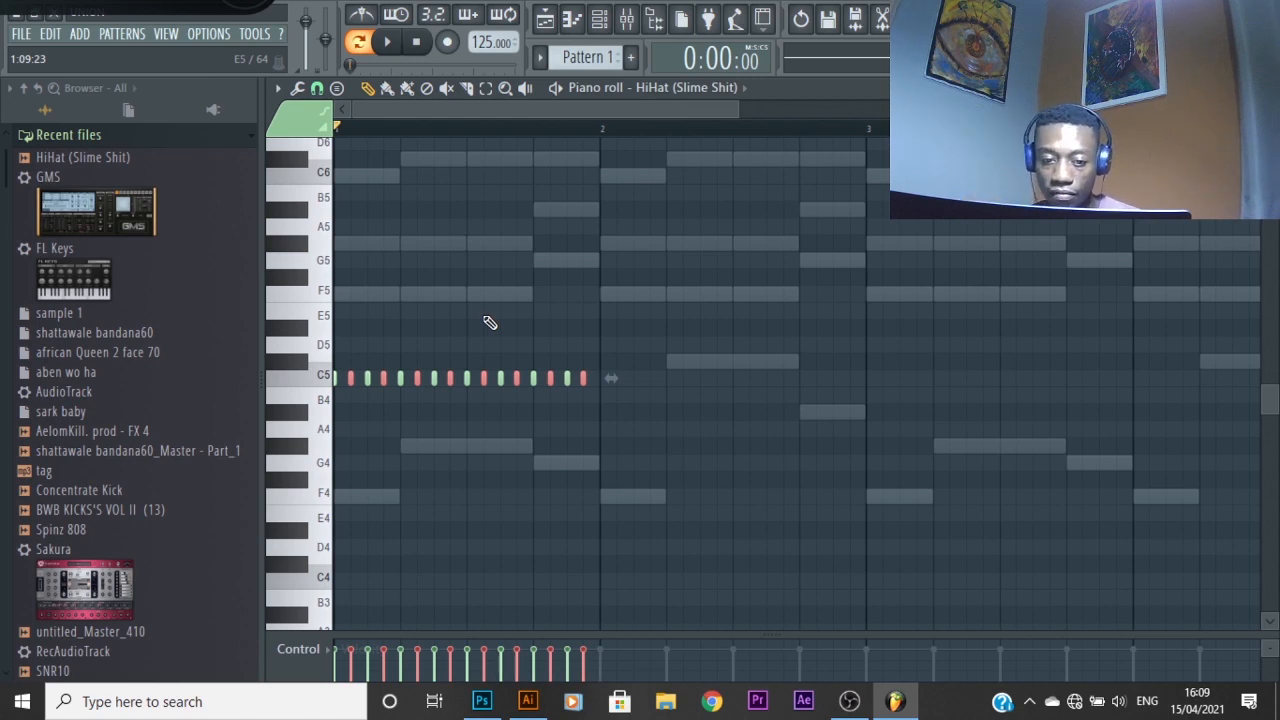
key(space)
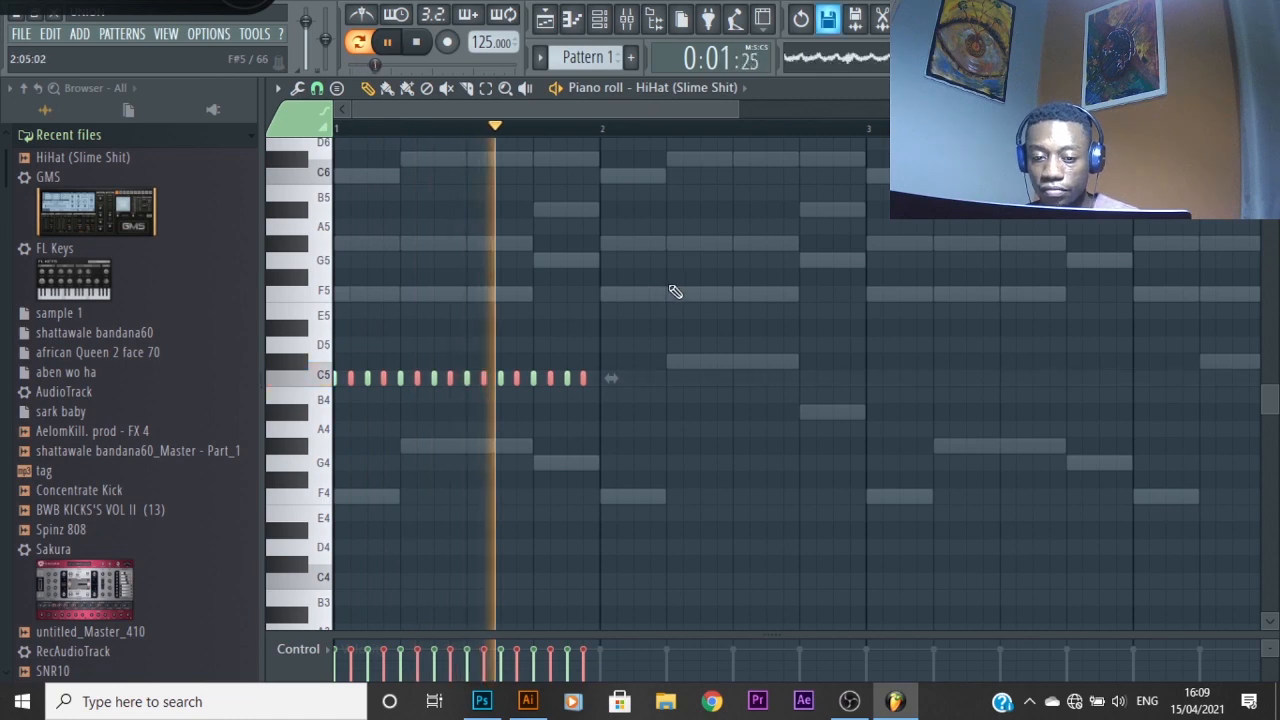
key(space)
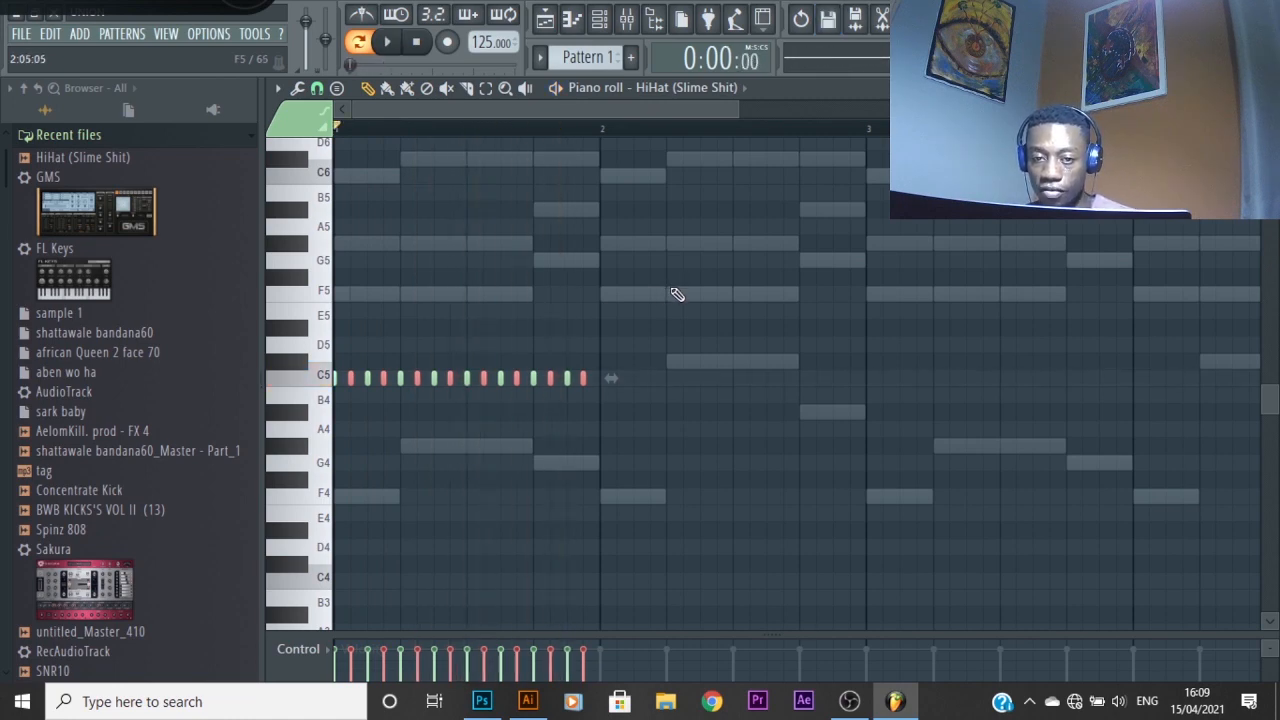
key(t)
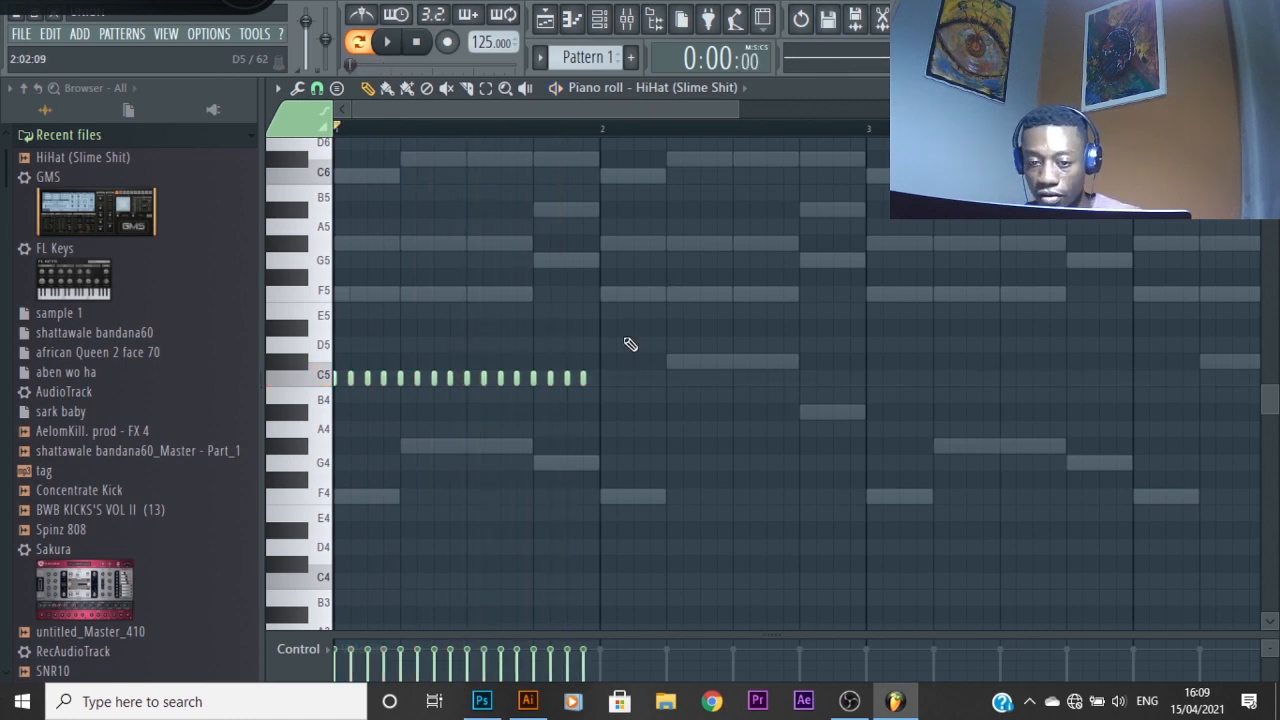
Lower the last four hi-hat notes of bar 1 to G4, F4, E4 and D#4 in a descending run and play it
drag(651, 322, 537, 436)
key(shift+Down)
key(shift+Down)
key(shift+Down)
key(shift+Down)
key(shift+Down)
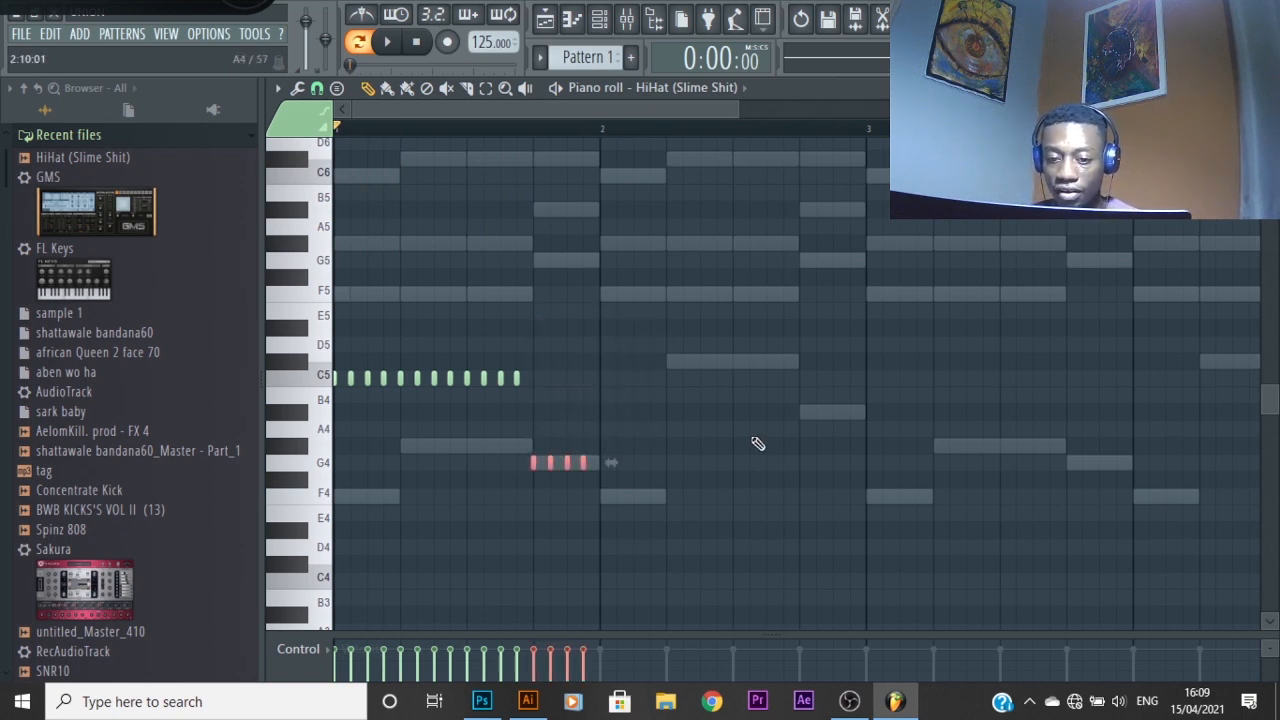
drag(696, 420, 549, 506)
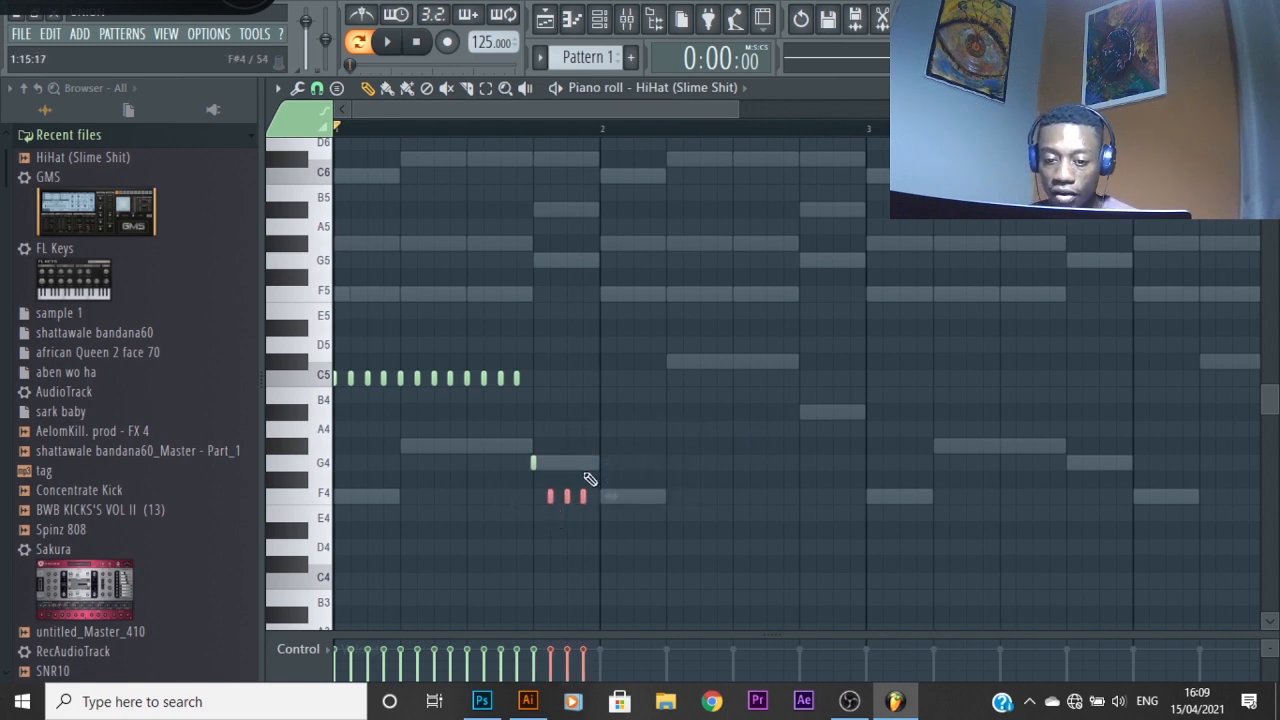
drag(670, 474, 571, 561)
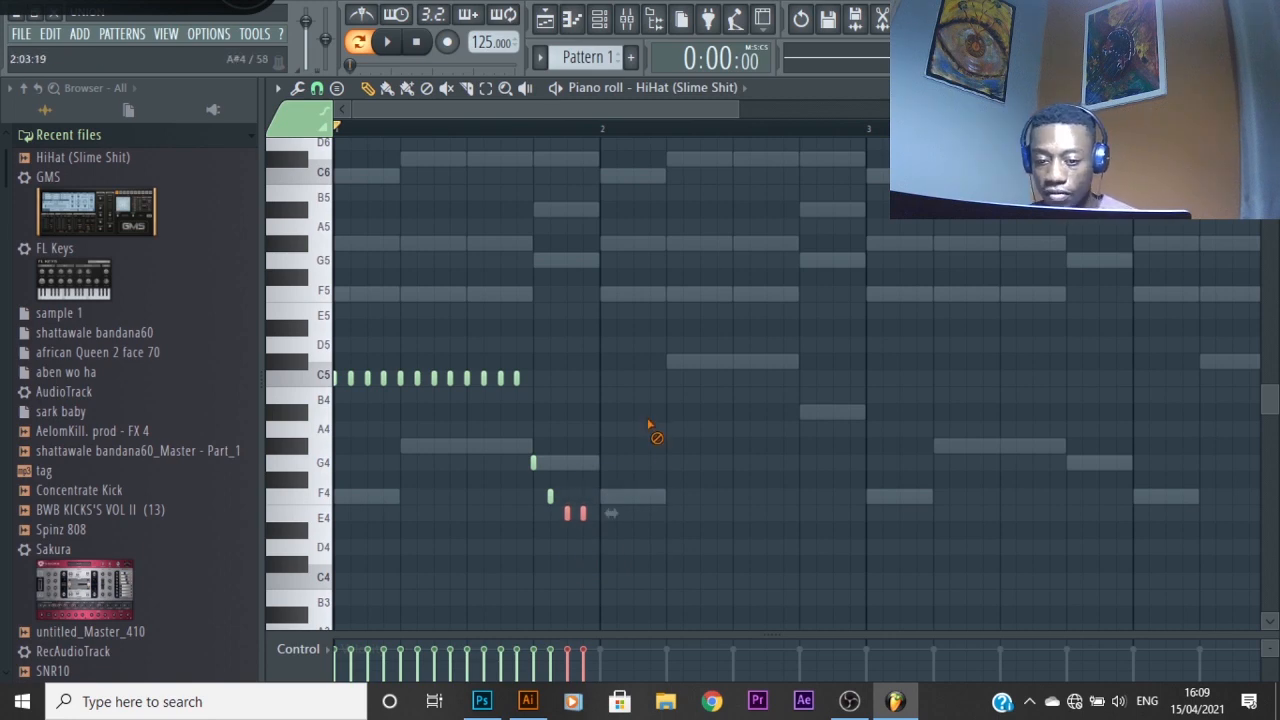
drag(644, 470, 590, 555)
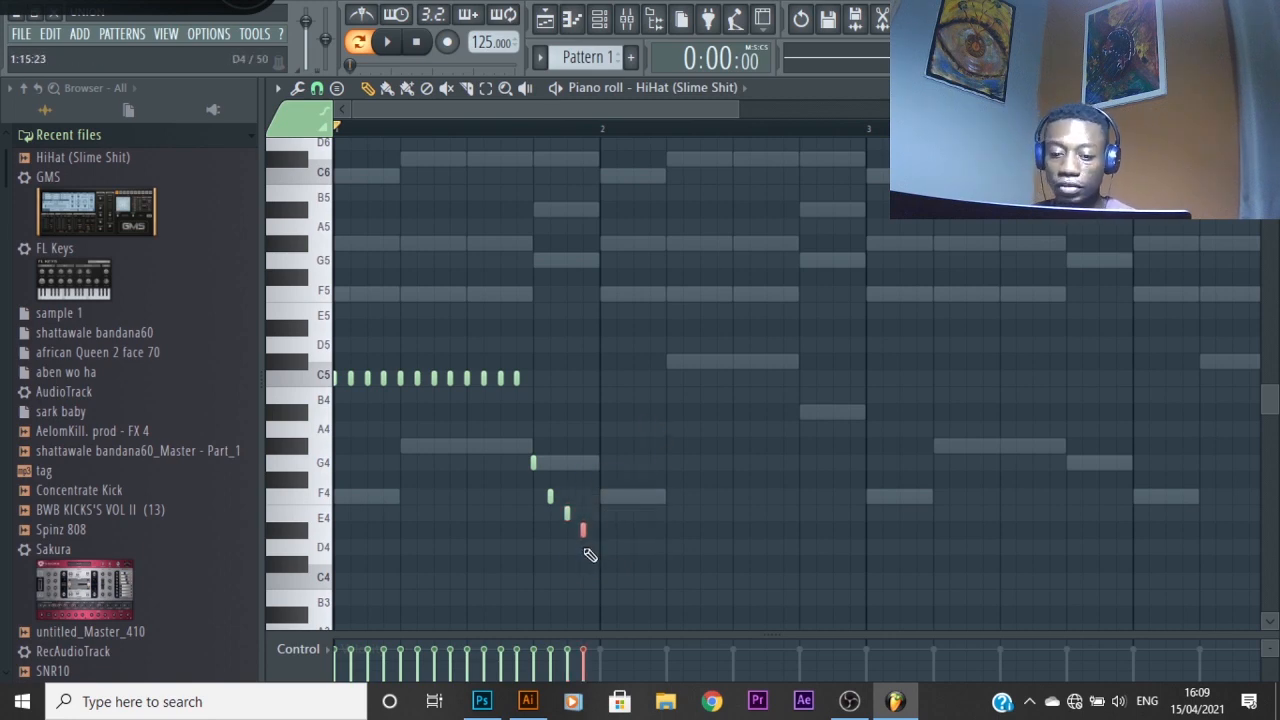
key(space)
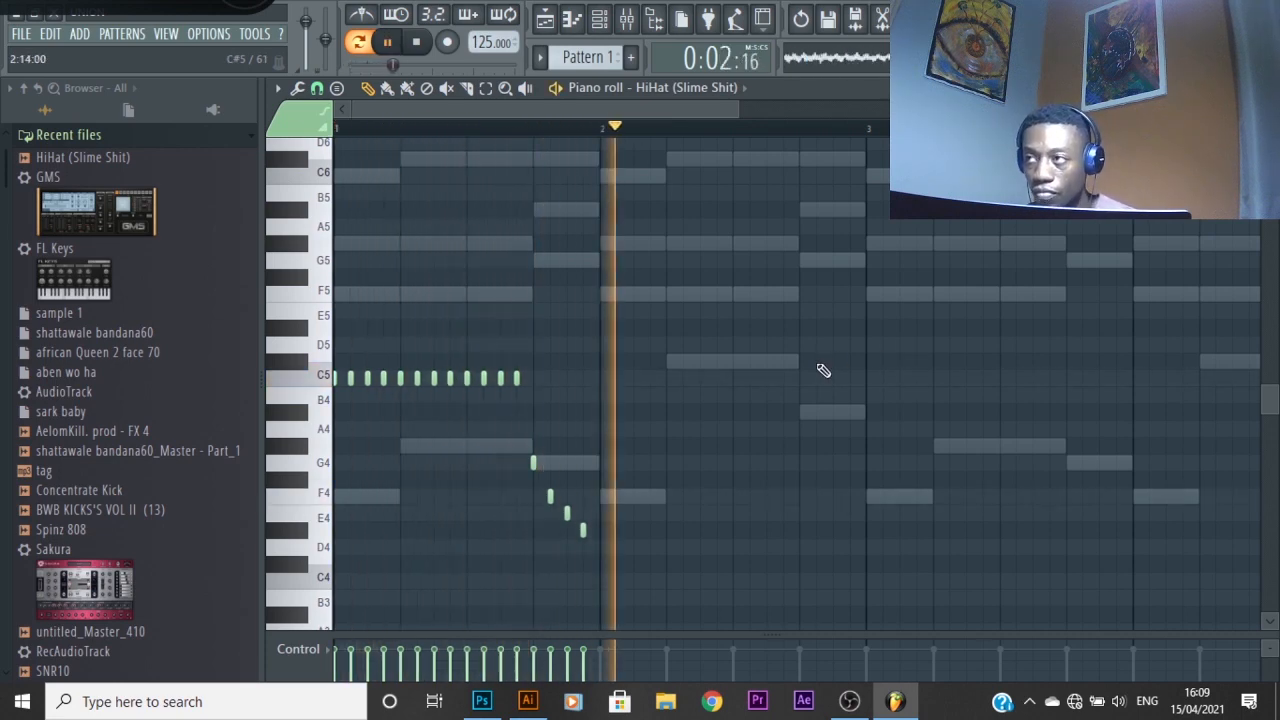
key(space)
Copy the bar 1 hi-hat pattern into bar 2, and copy both bars into bars 3 and 4
drag(692, 257, 720, 627)
key(ctrl+a)
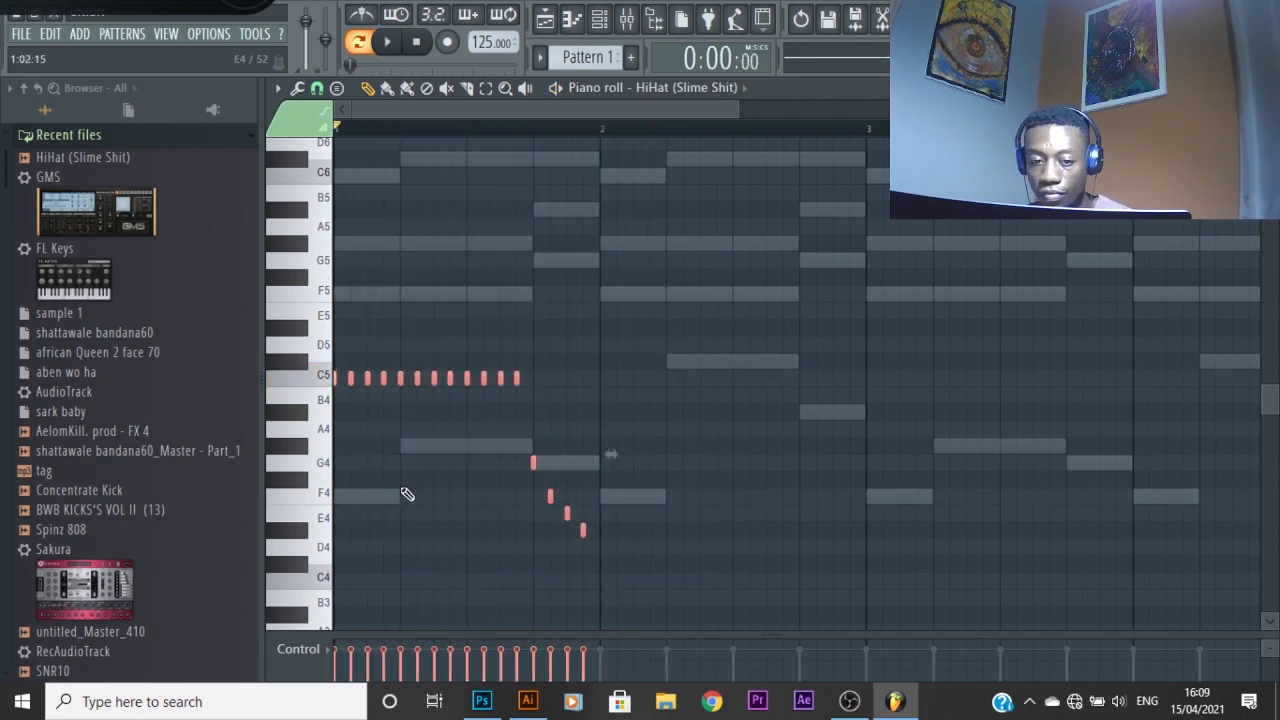
drag(333, 377, 601, 383)
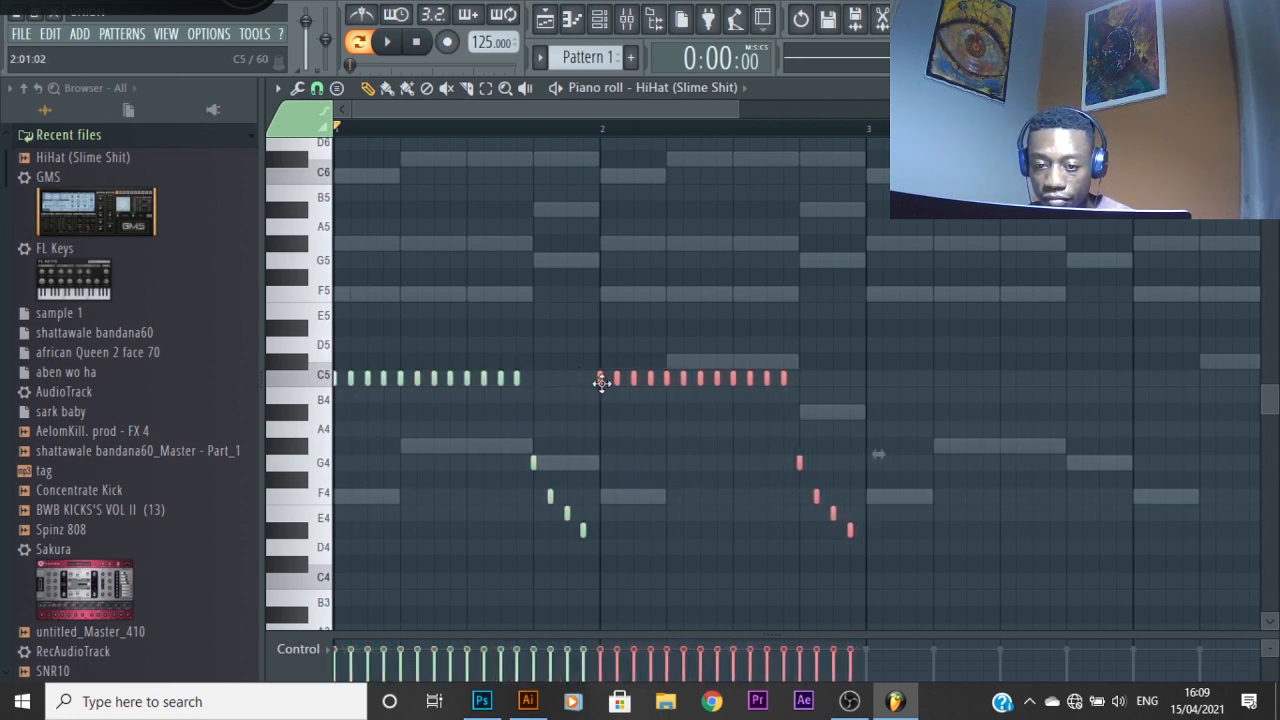
drag(953, 290, 302, 556)
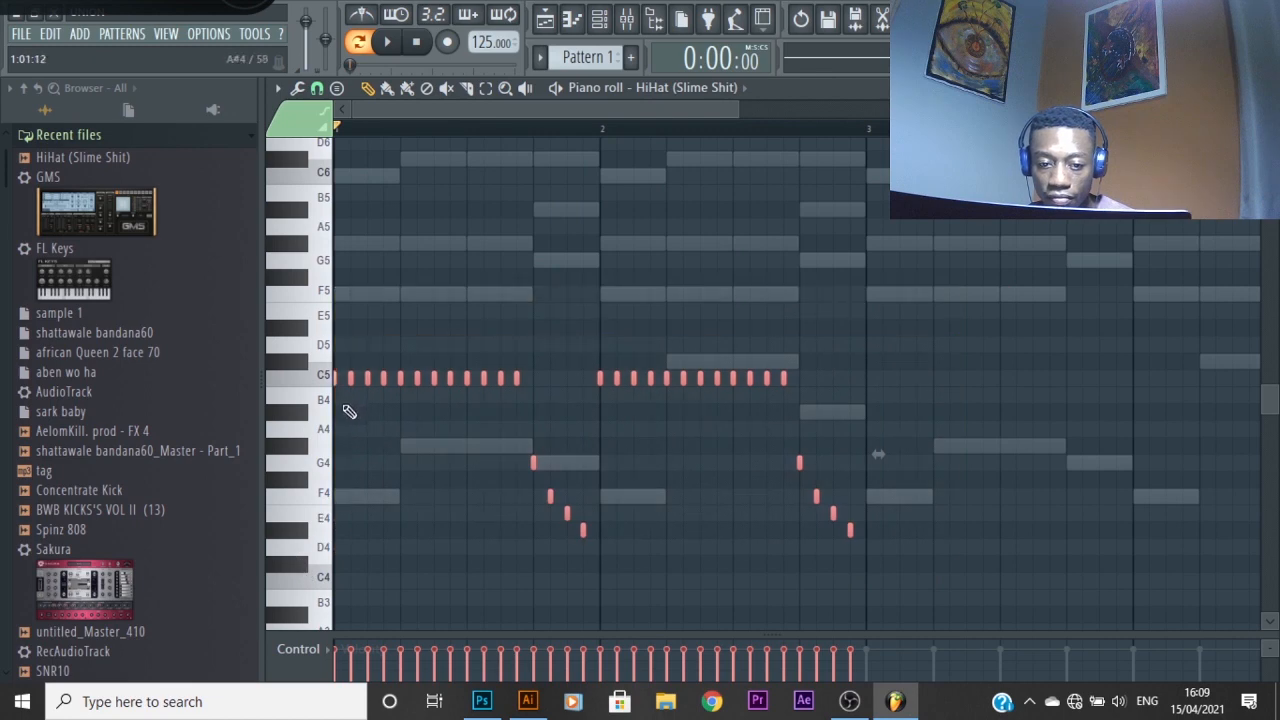
drag(335, 377, 869, 401)
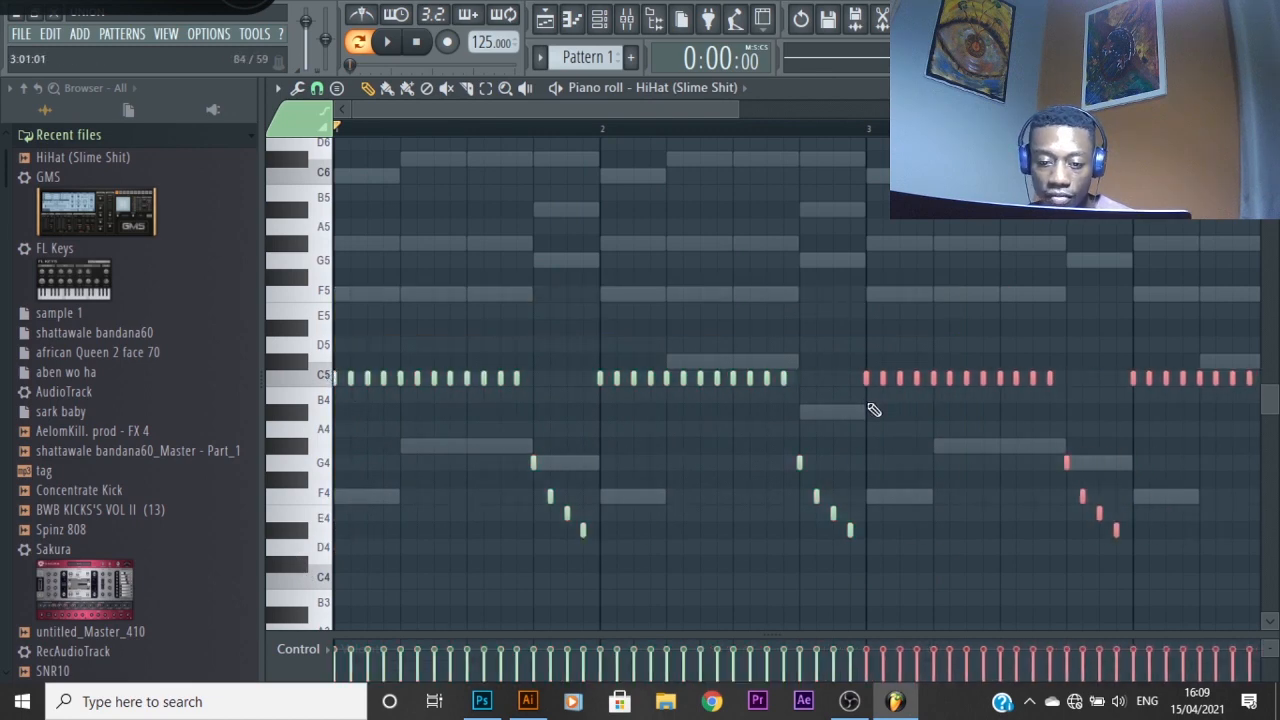
scroll(864, 477, down, 1)
Play the four-bar hi-hat pattern with its notes deselected, stop playback and close the piano roll
key(space)
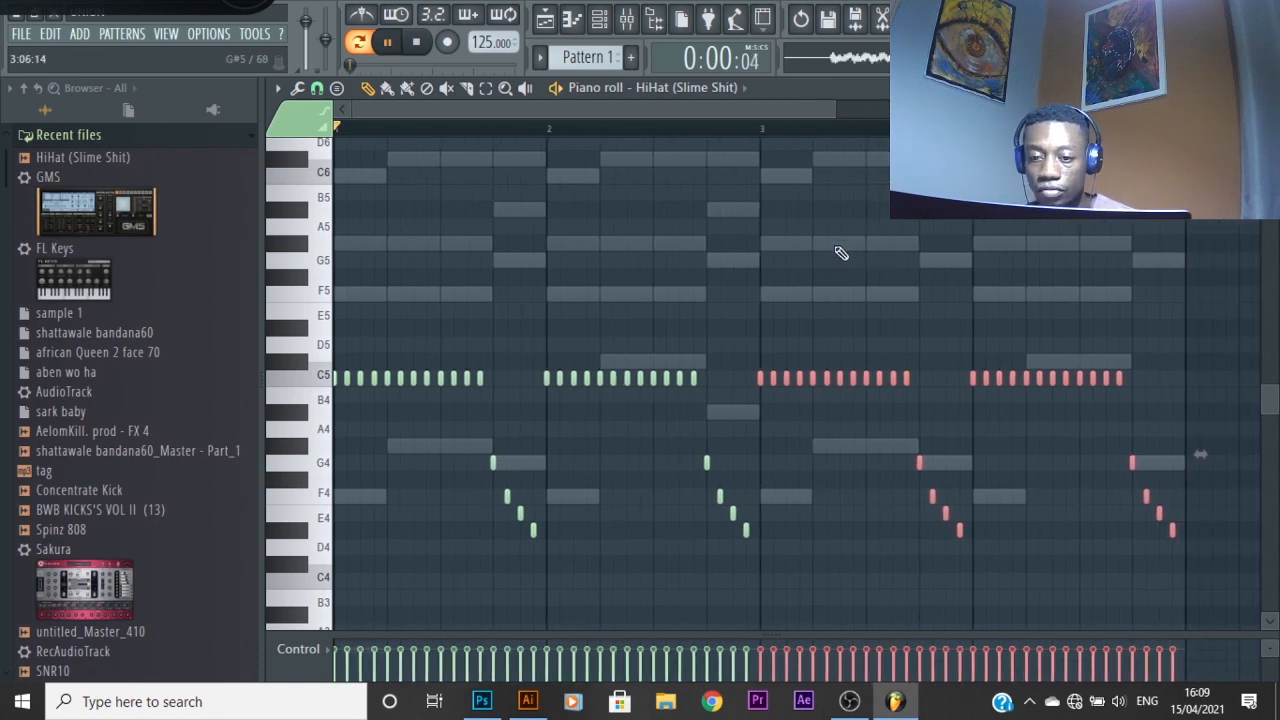
ctrl+click(838, 252)
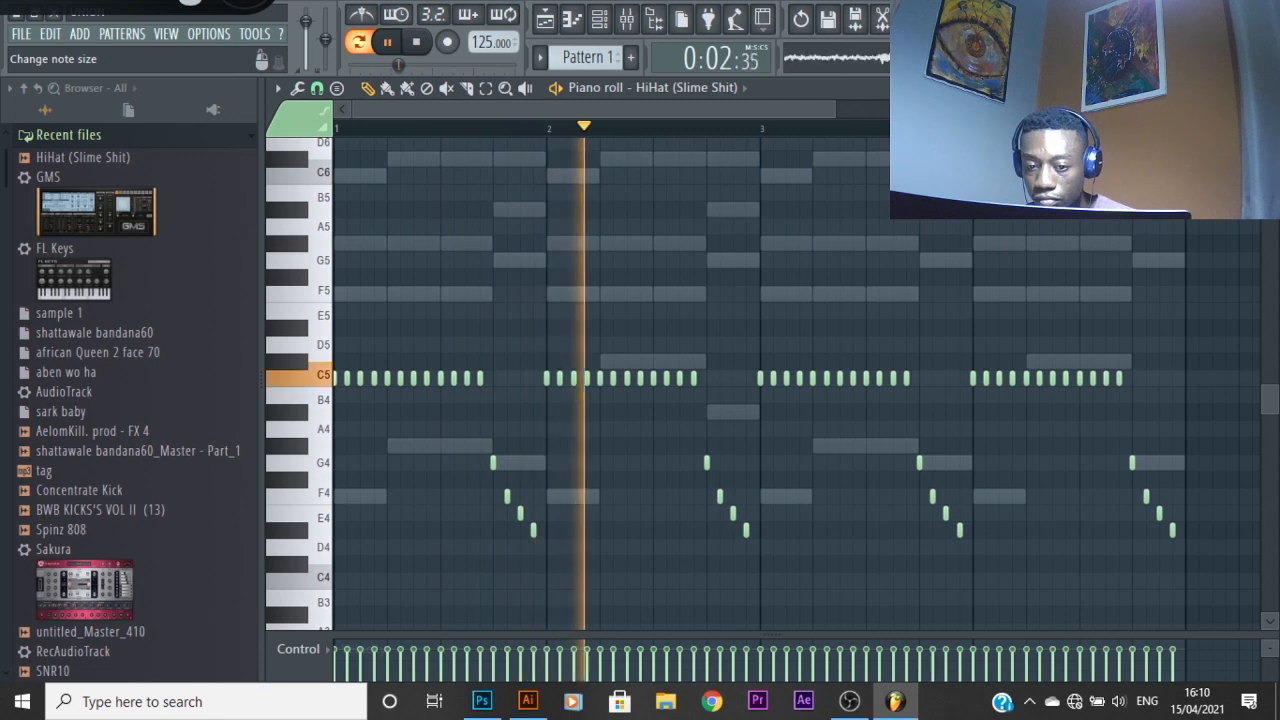
key(space)
click(1268, 88)
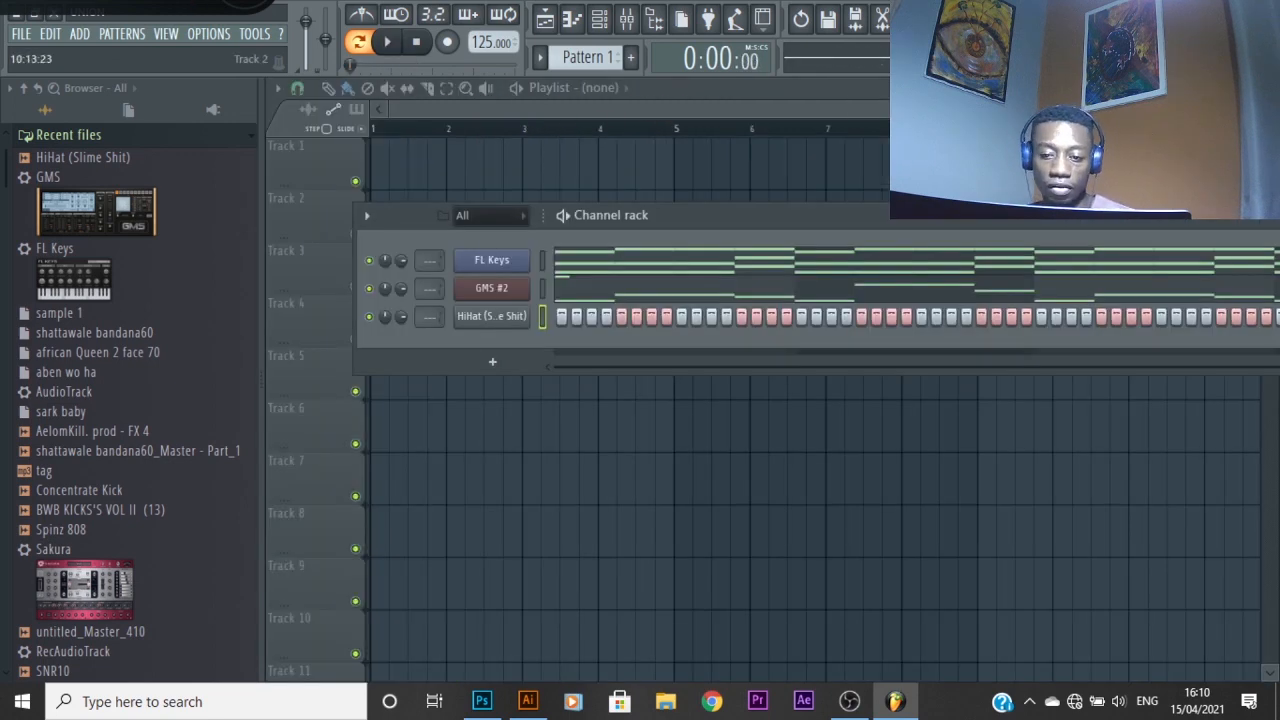
Audition the recent snare samples in the browser and add SNR10 as a new channel
scroll(80, 505, down, 3)
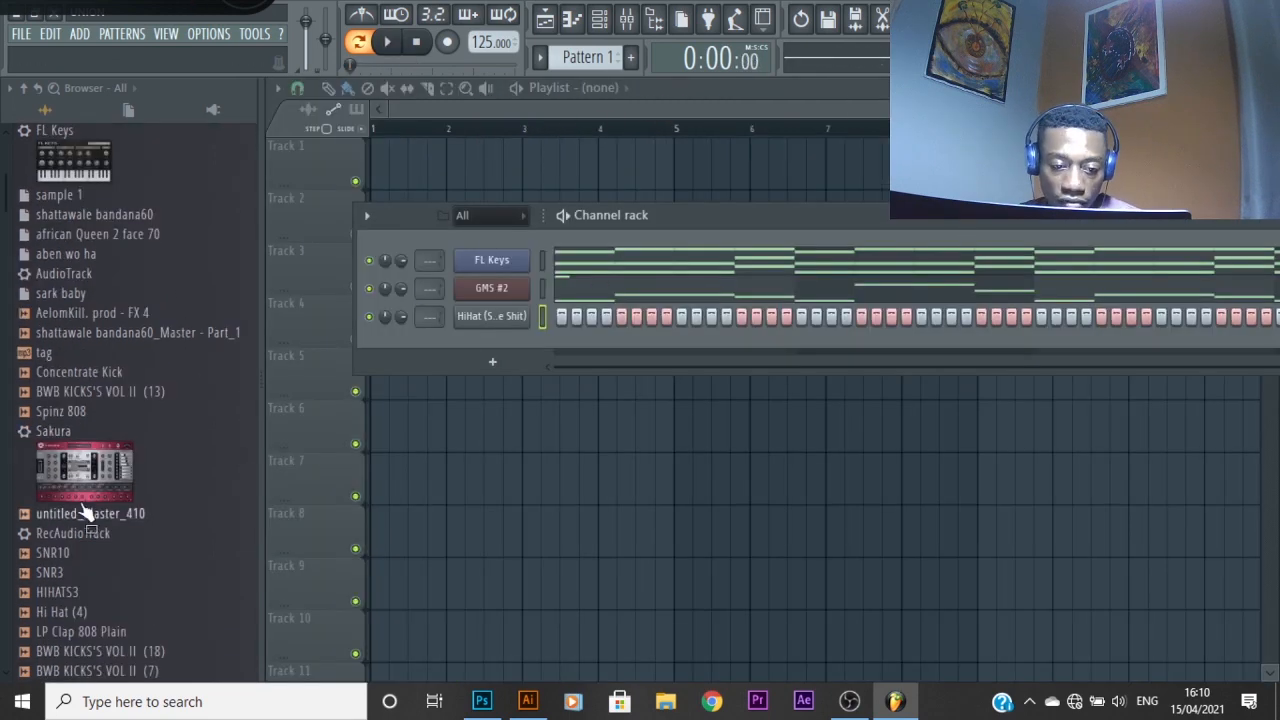
scroll(80, 445, down, 3)
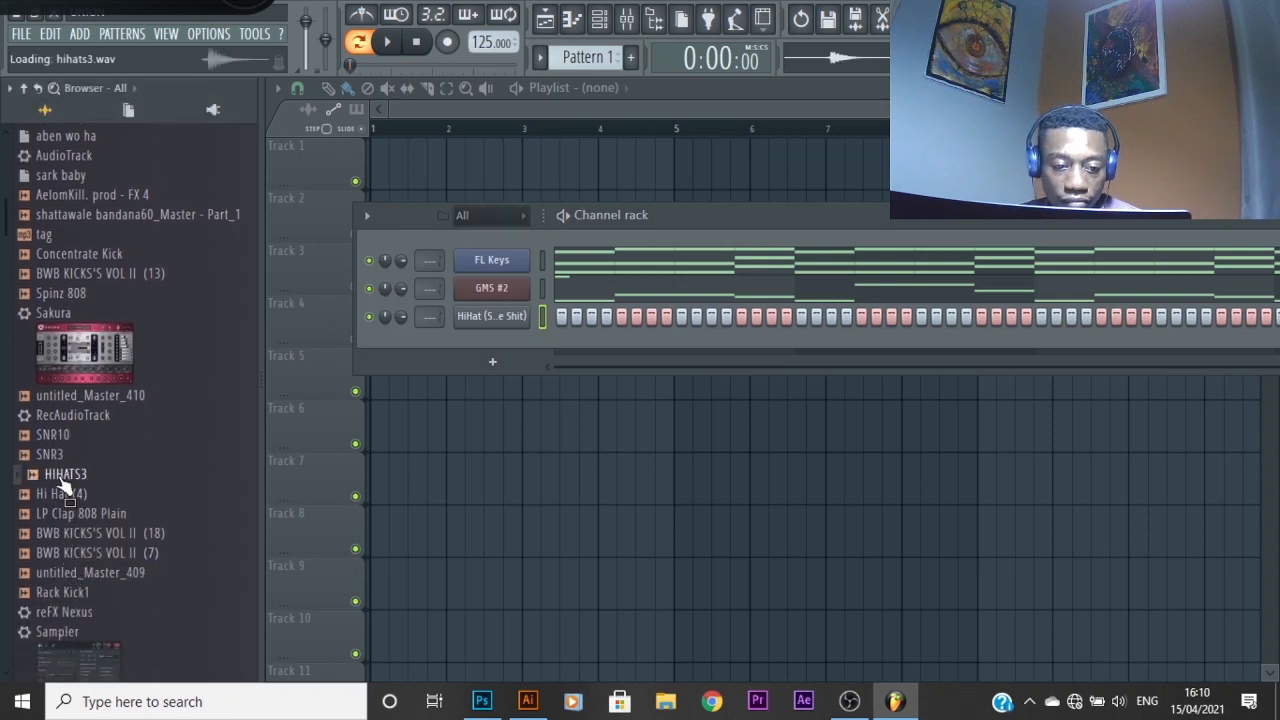
click(60, 455)
click(60, 437)
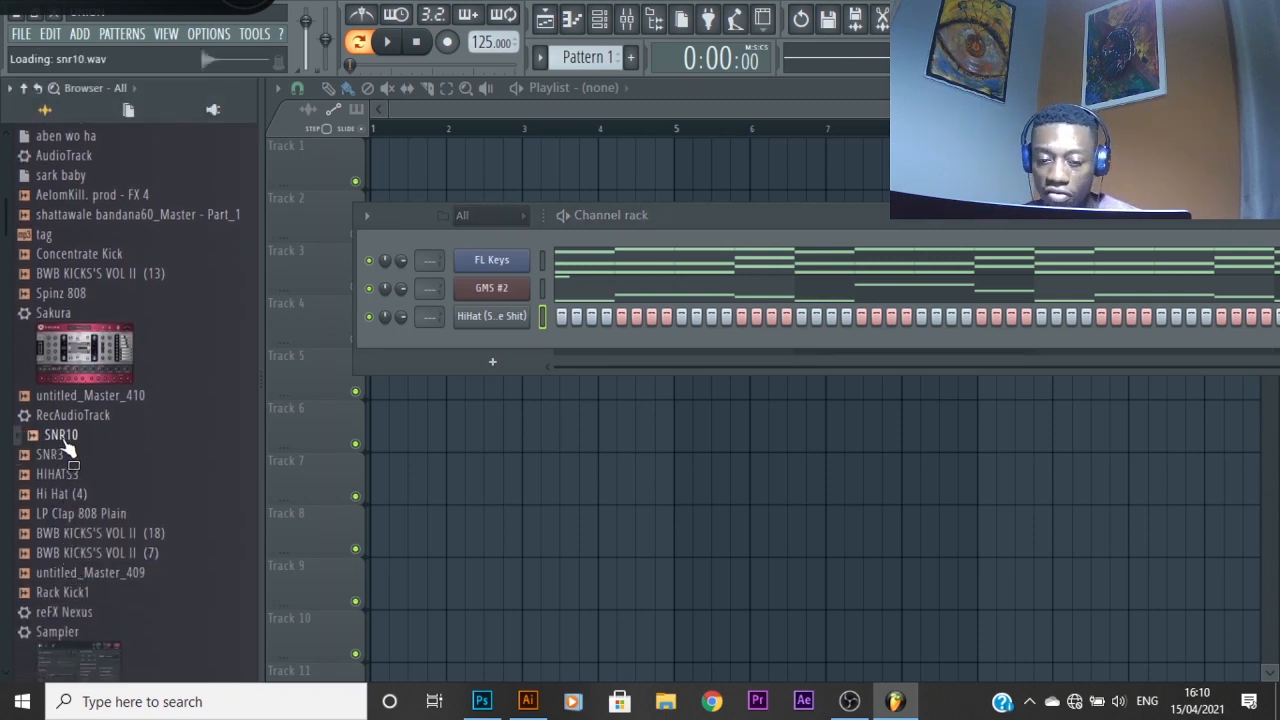
drag(66, 447, 499, 338)
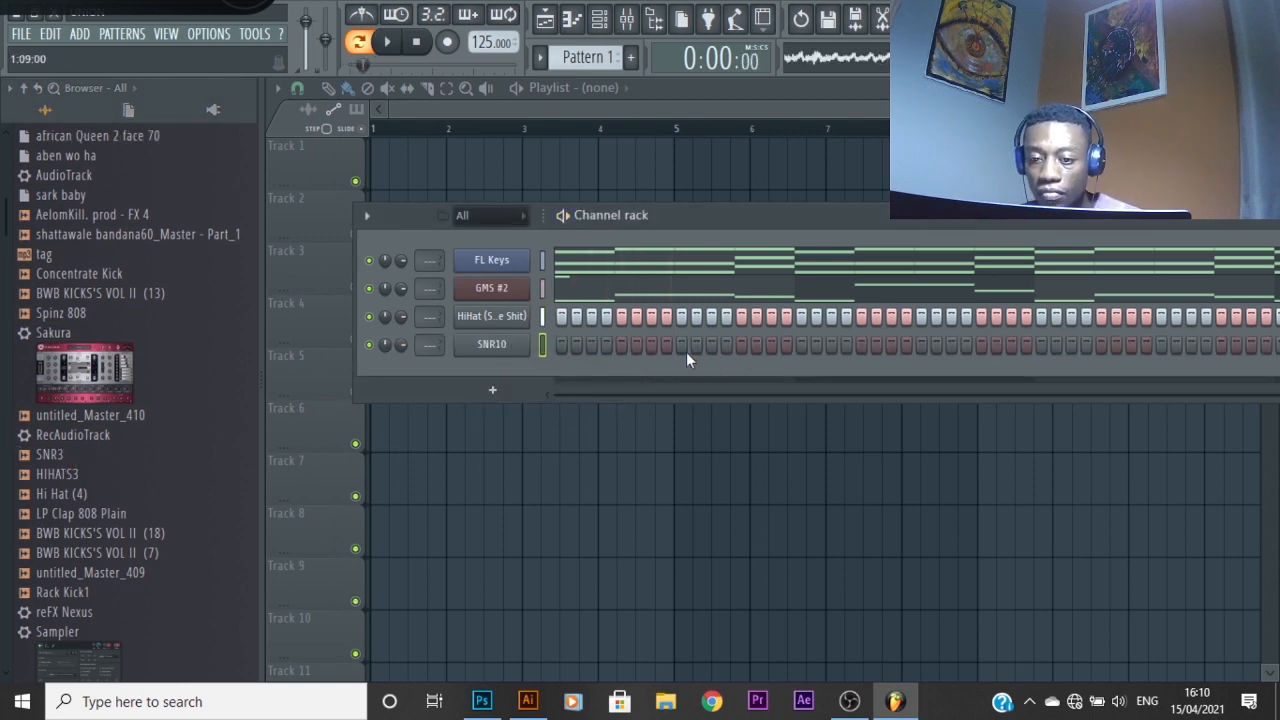
Fill the SNR10 channel with a hit every 8 steps and remove the hits at the start of bars 1 and 2
right_click(495, 344)
click(740, 440)
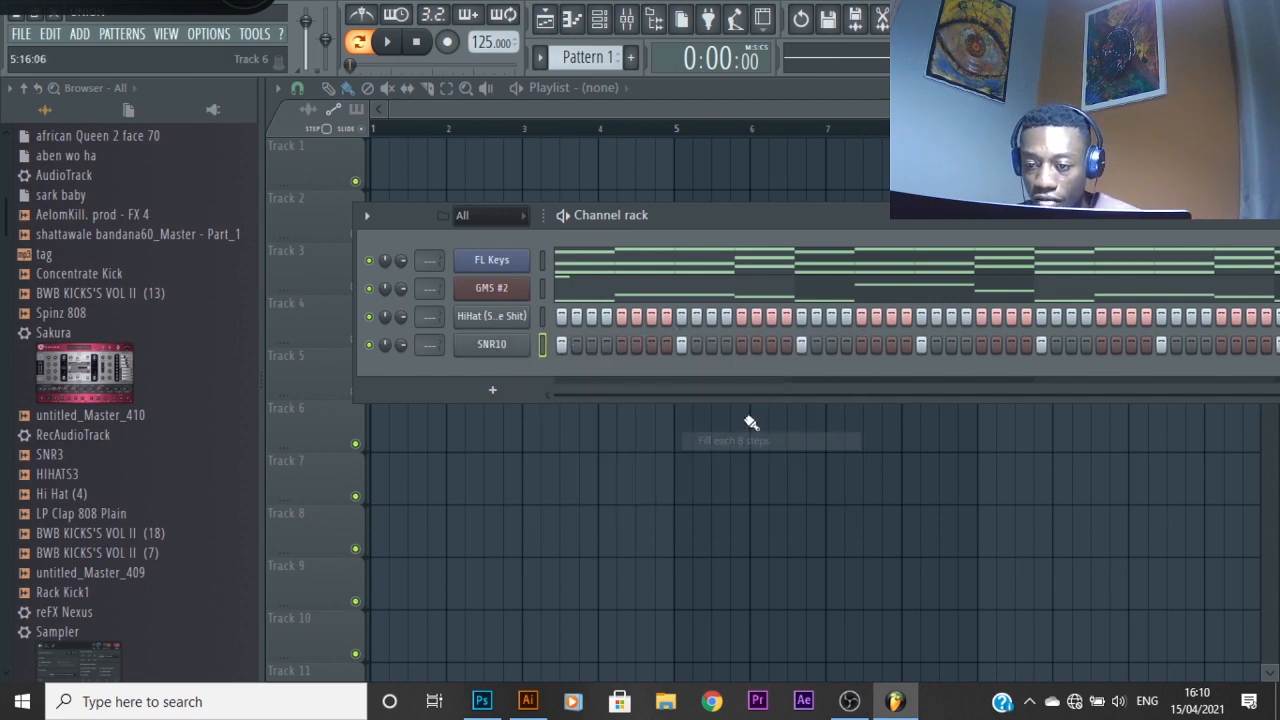
click(561, 346)
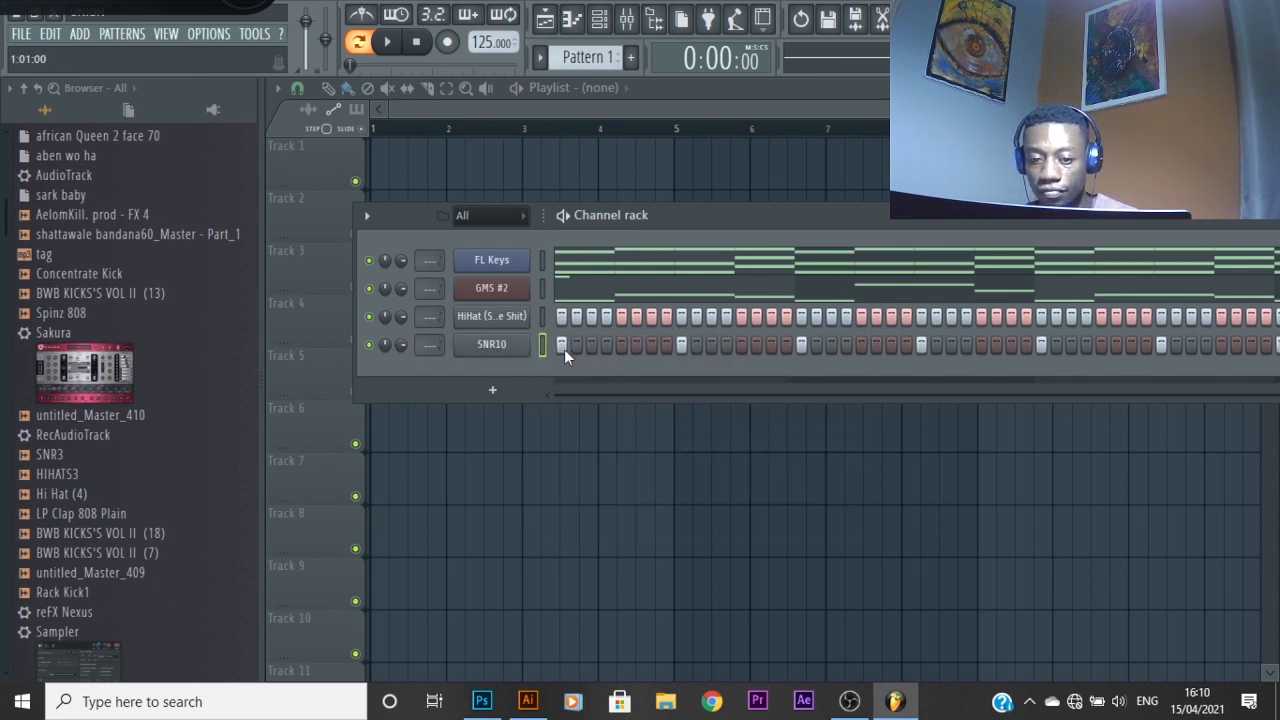
key(space)
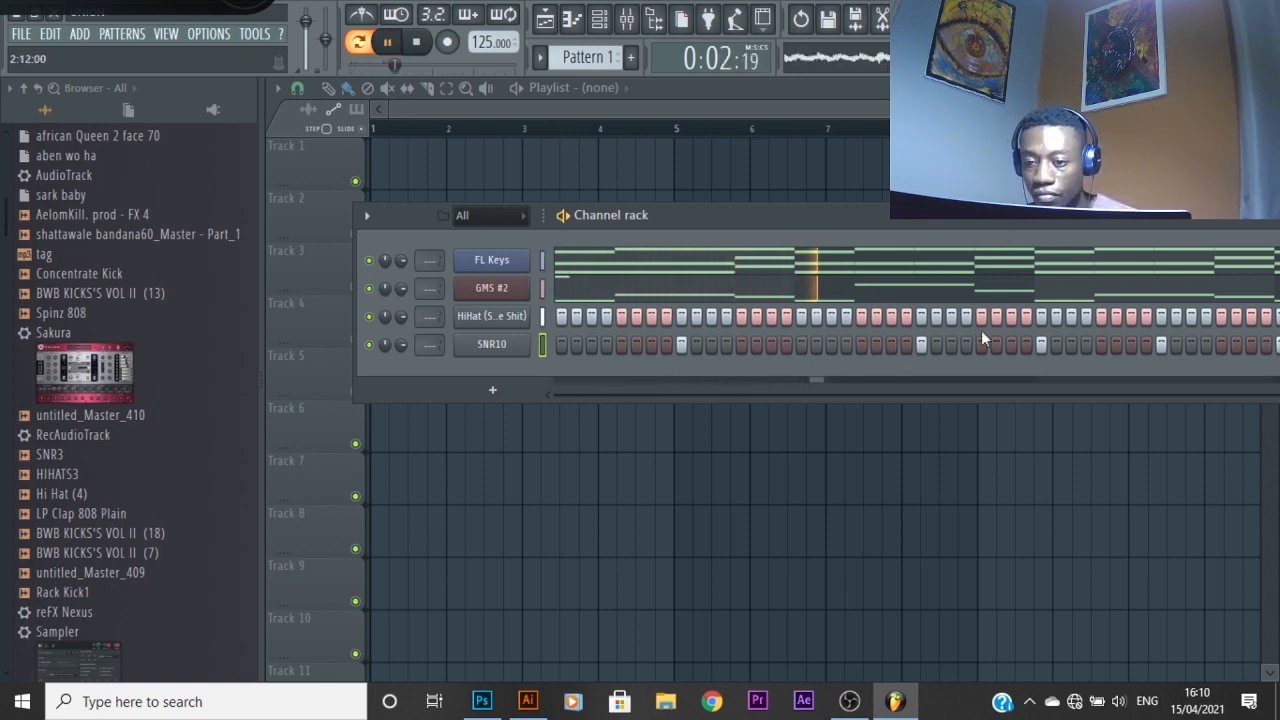
Remove the SNR10 hits at the start of bars 3 and 4, then play the pattern and stop playback
drag(1034, 217, 830, 219)
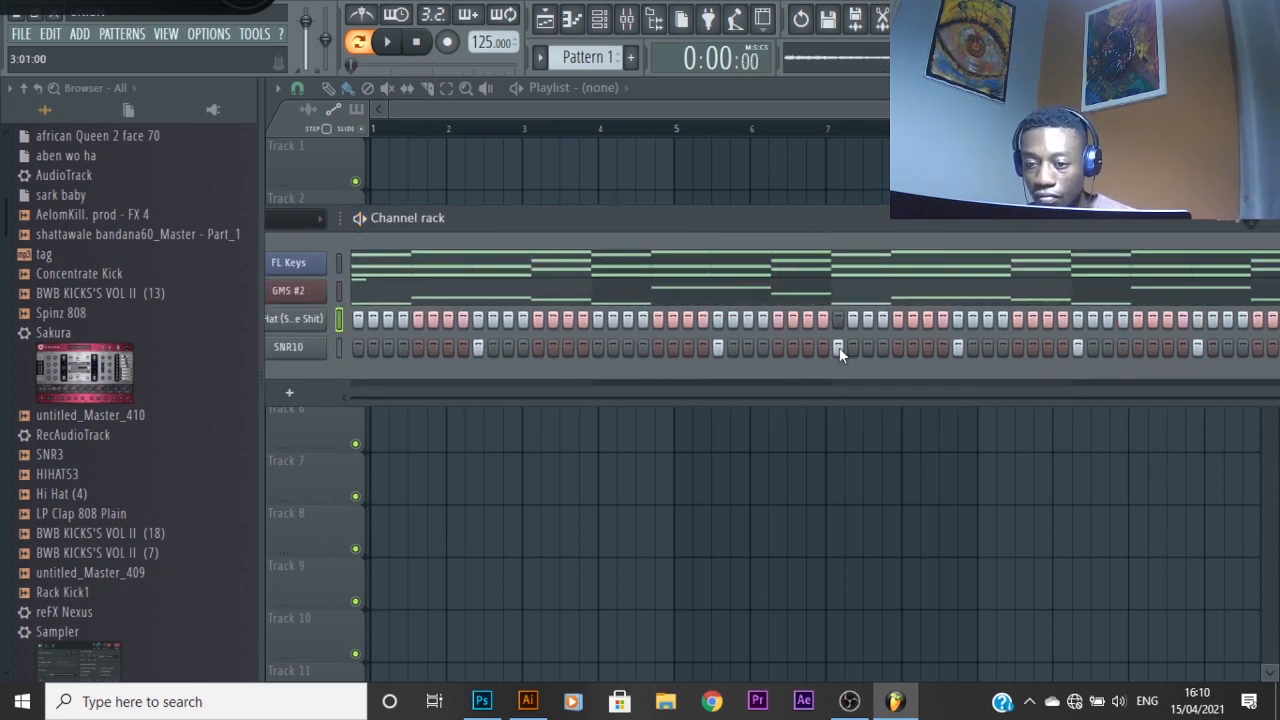
click(837, 318)
click(838, 320)
click(840, 347)
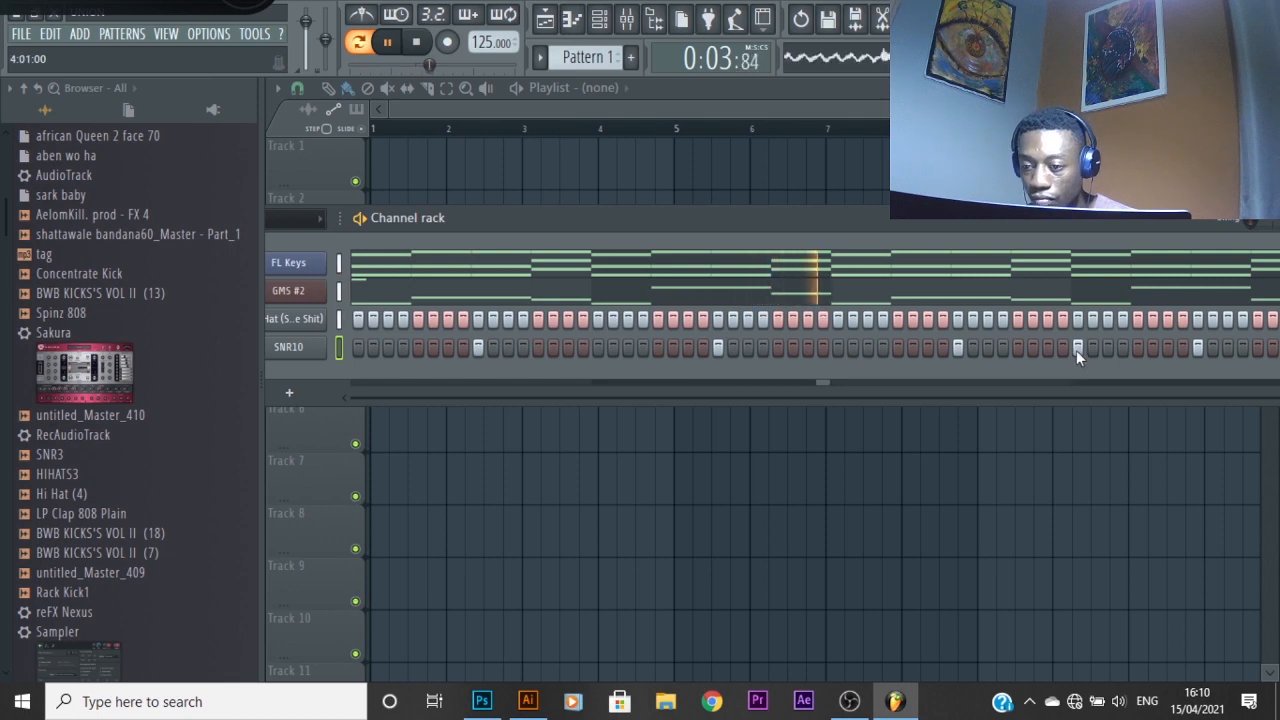
drag(1107, 224, 1133, 222)
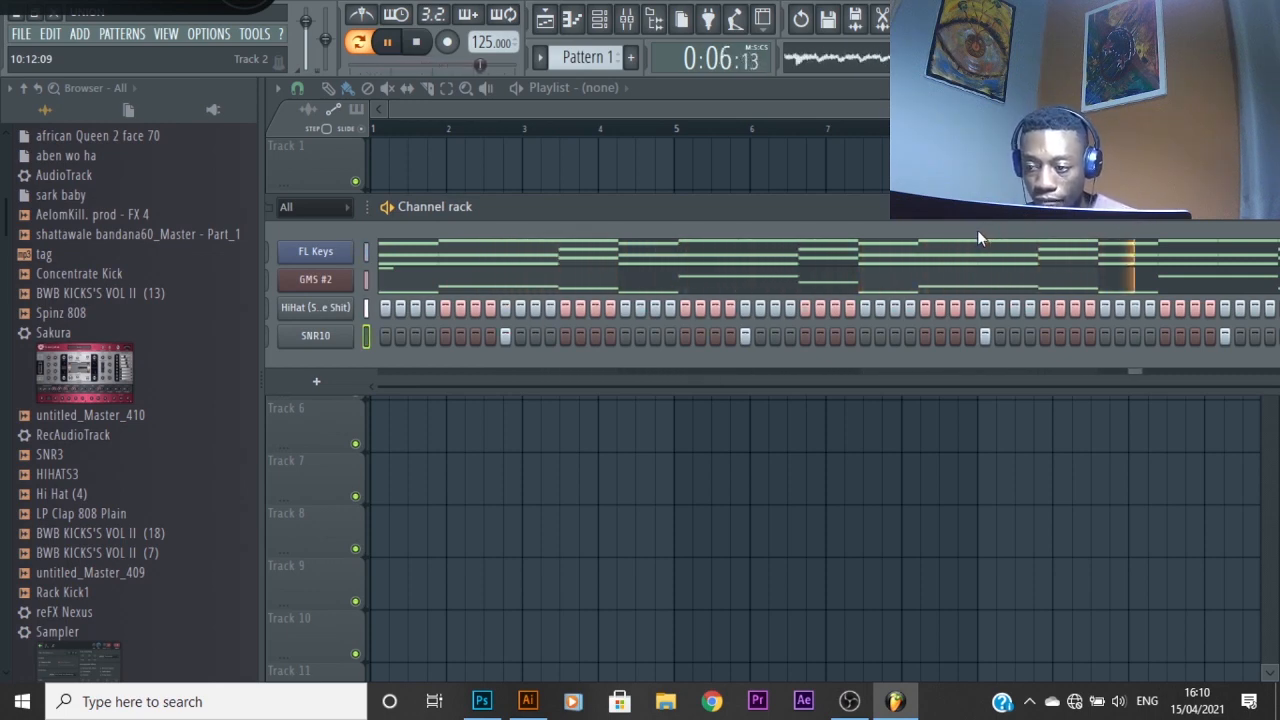
key(space)
drag(784, 211, 907, 220)
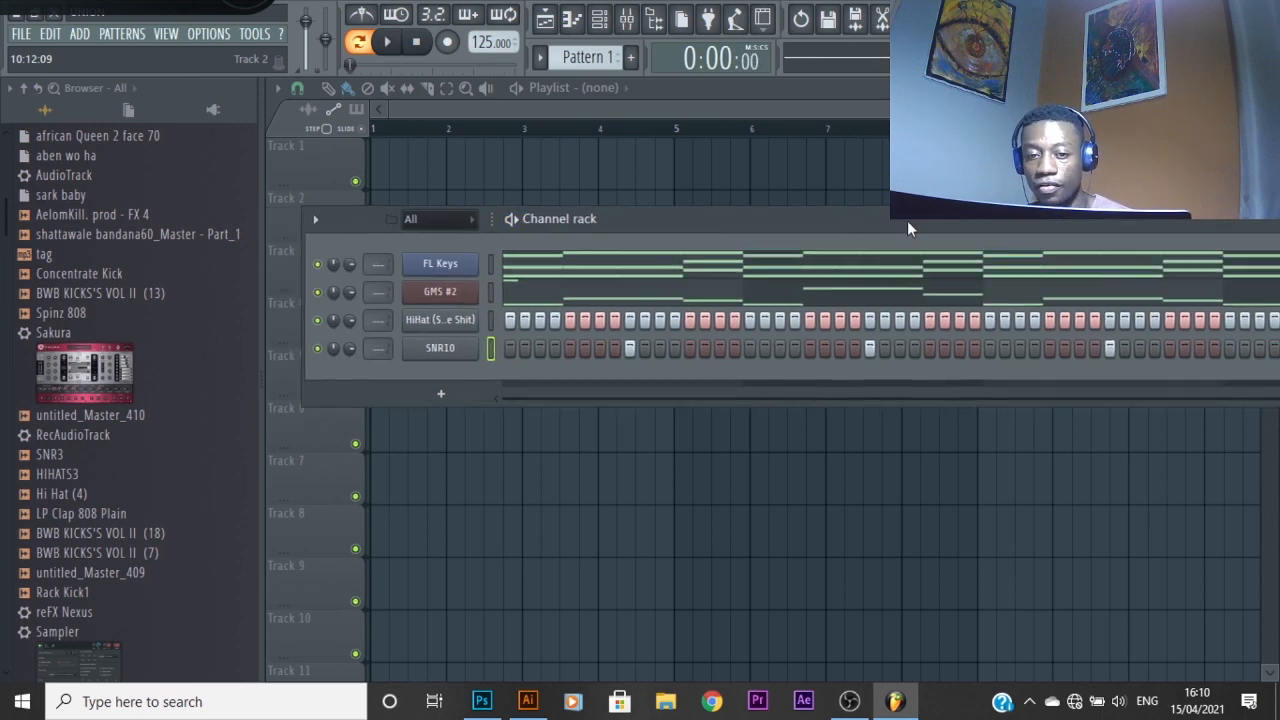
Audition recent 808 samples in the browser, including 808 (9), and add 2020_808 - 07 as a new channel
scroll(115, 492, down, 8)
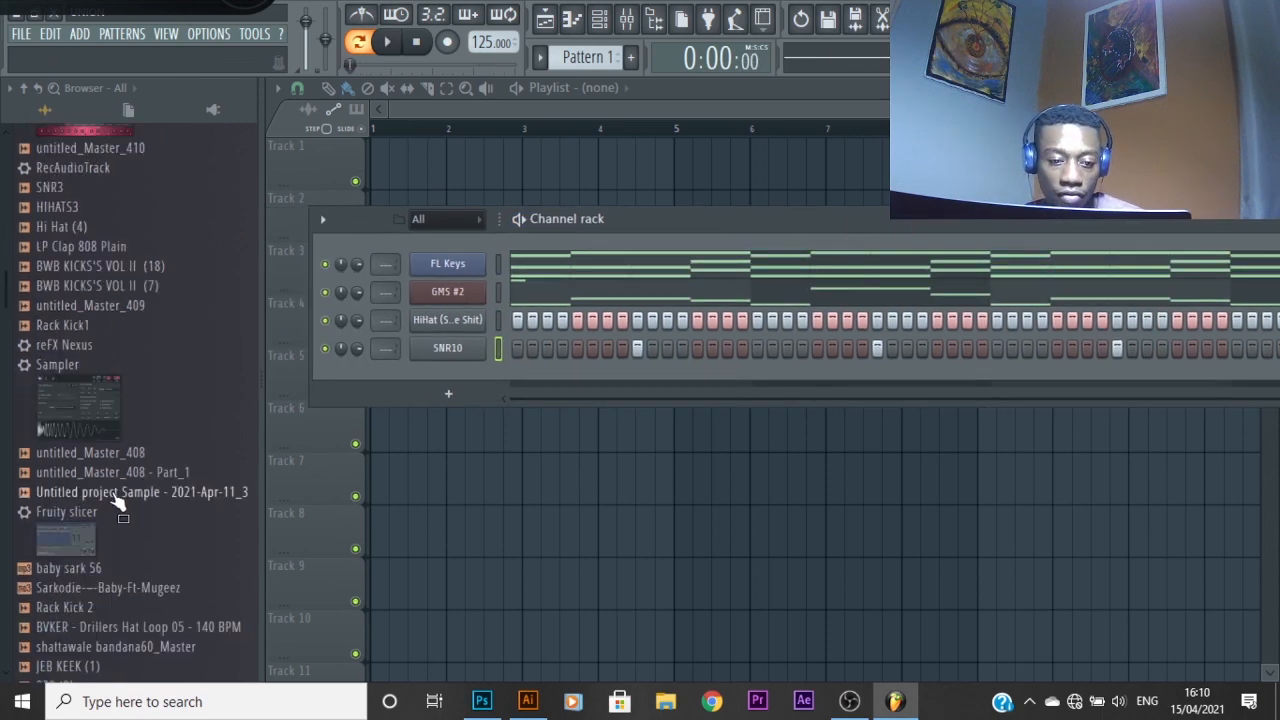
scroll(110, 497, down, 2)
click(68, 365)
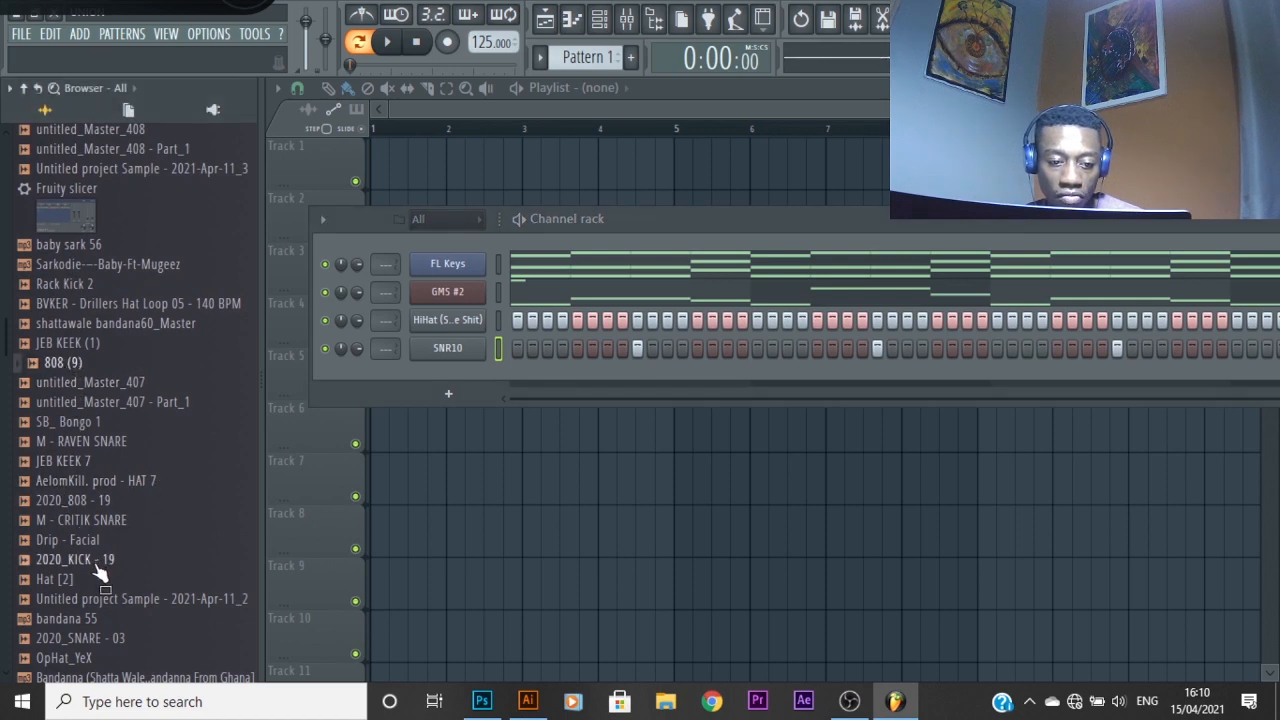
click(95, 562)
click(62, 363)
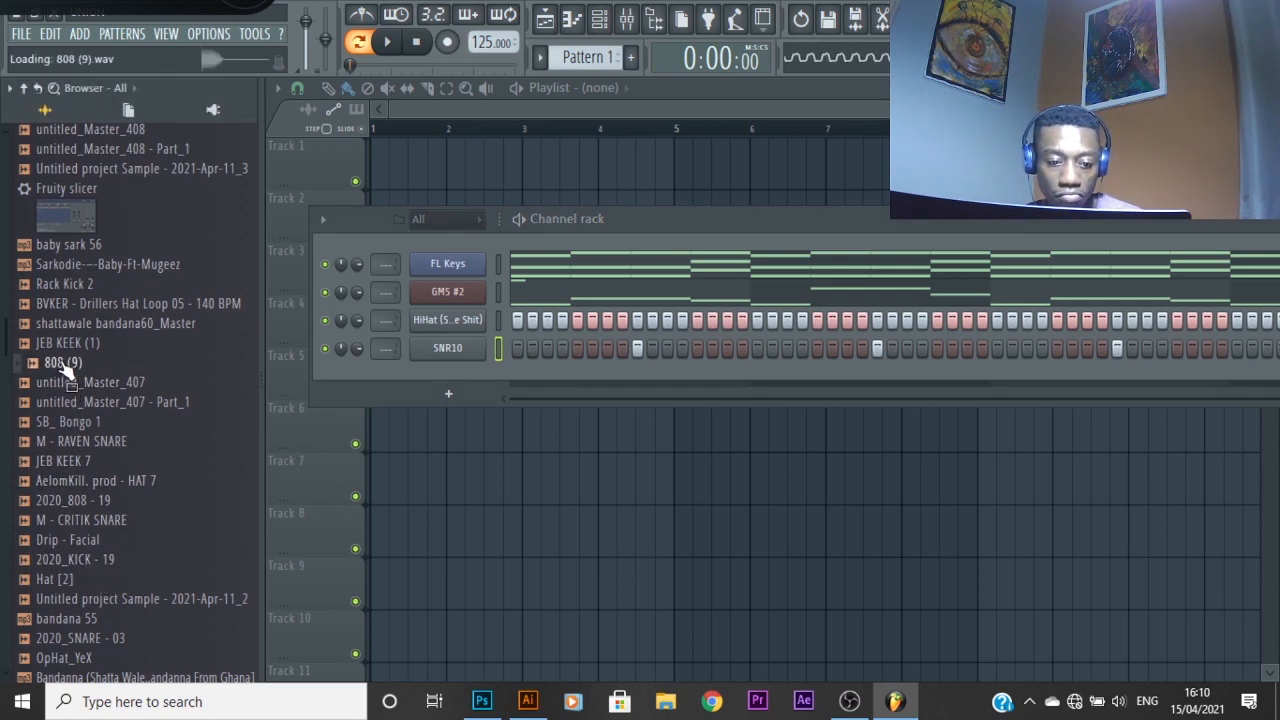
scroll(110, 540, down, 4)
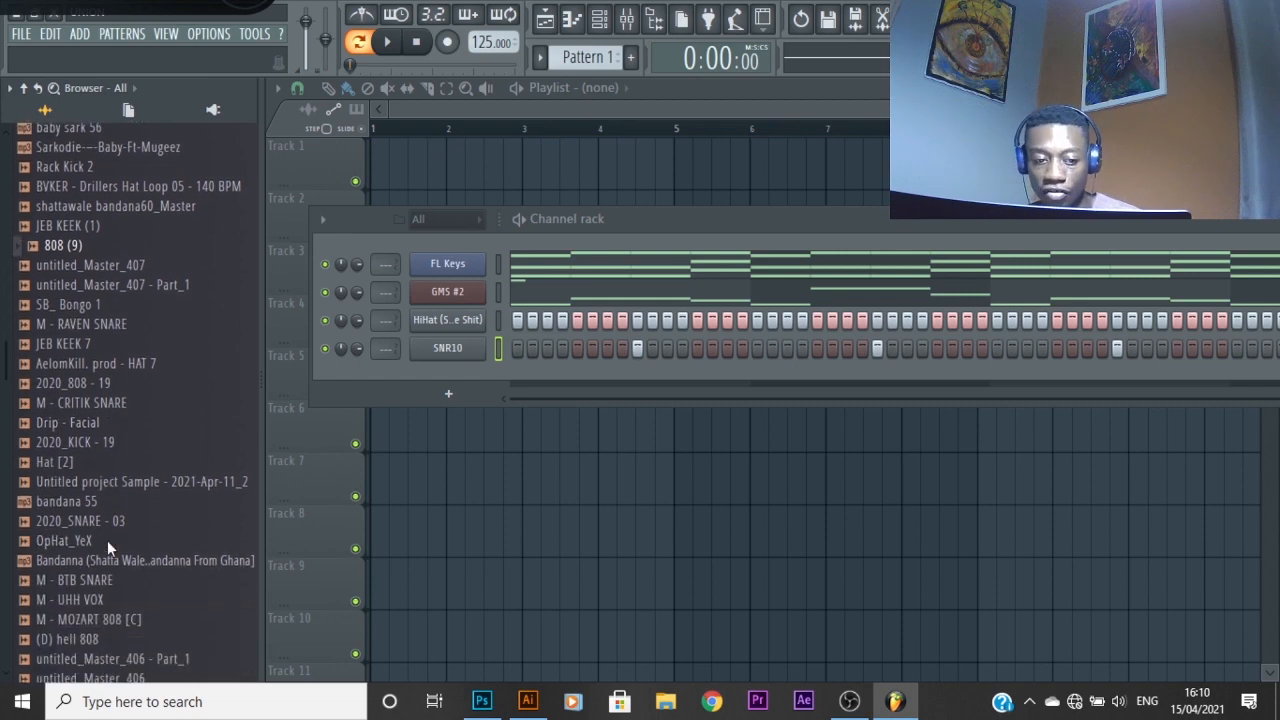
scroll(113, 550, down, 8)
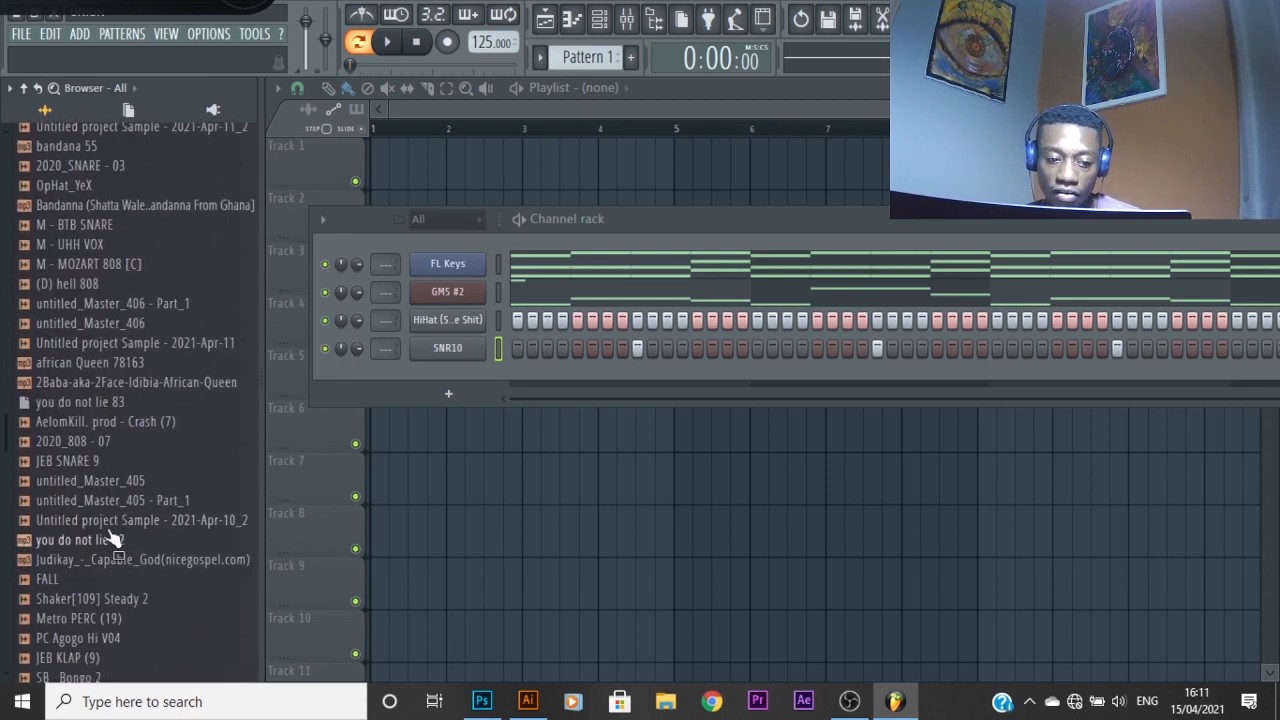
click(84, 210)
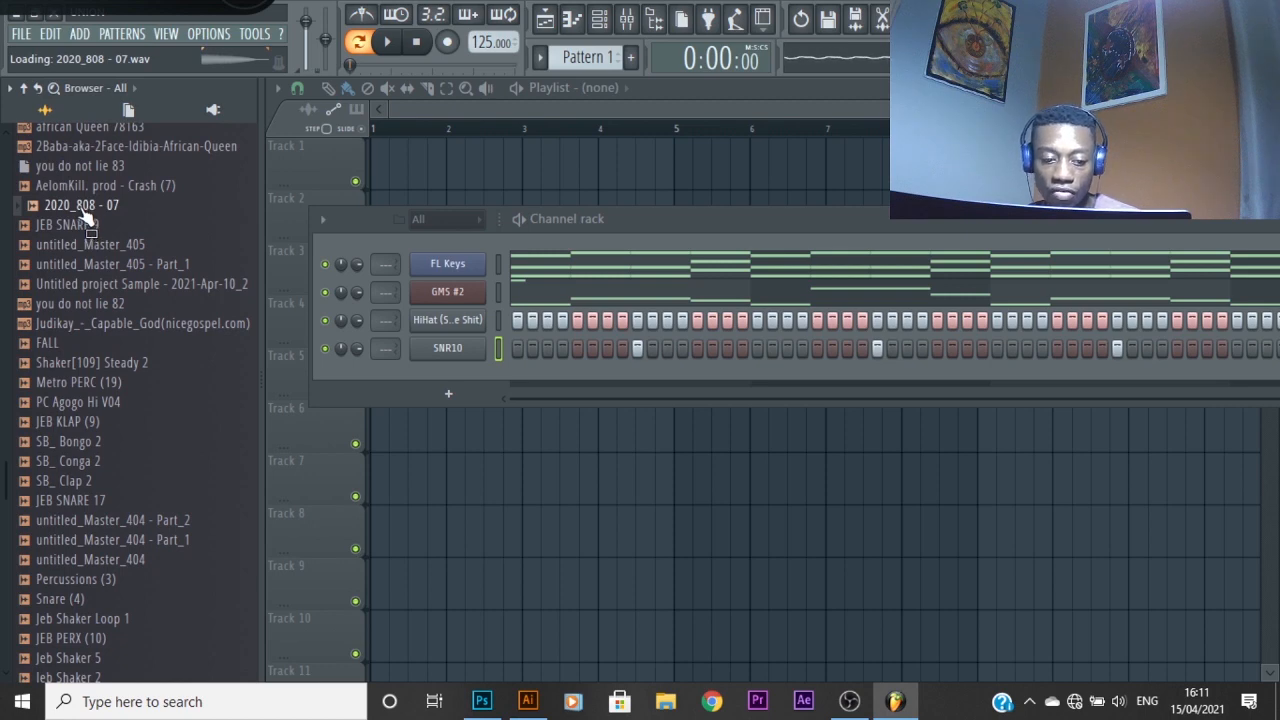
drag(84, 218, 442, 374)
Set 2020_808 - 07 to cut itself and enable its volume envelope with full hold and minimum attack, decay, sustain and release
click(452, 378)
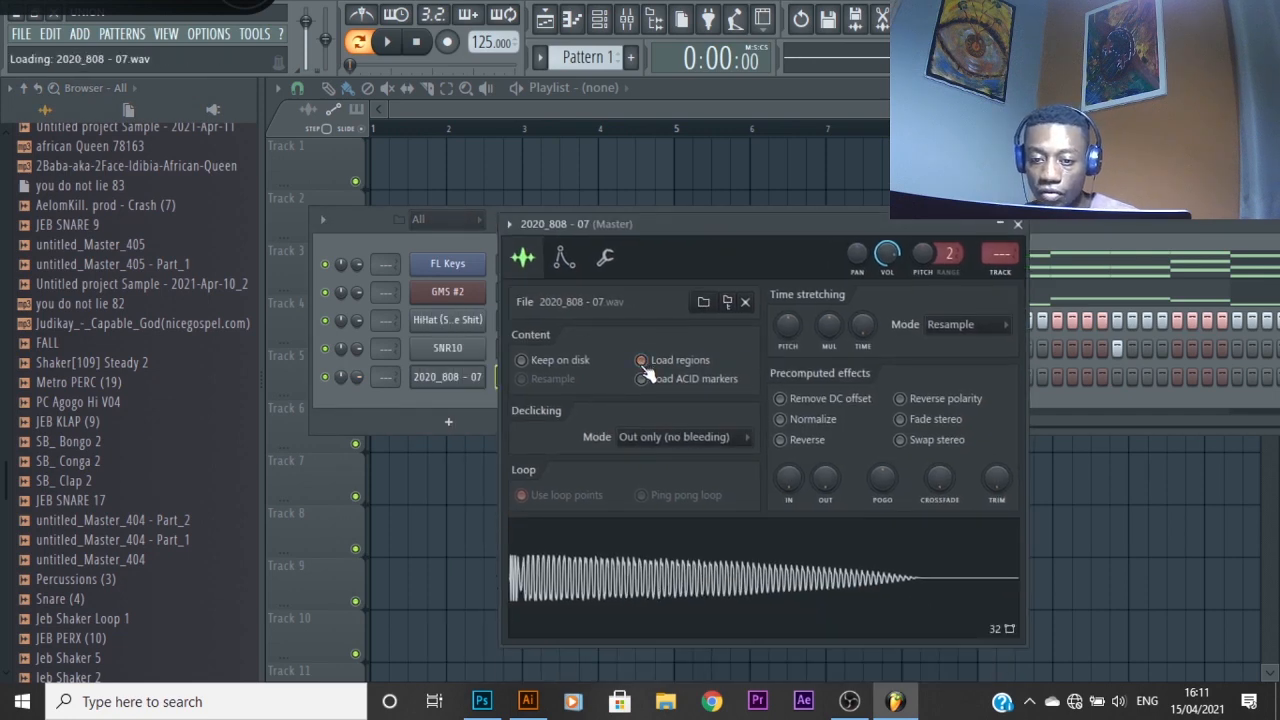
click(604, 257)
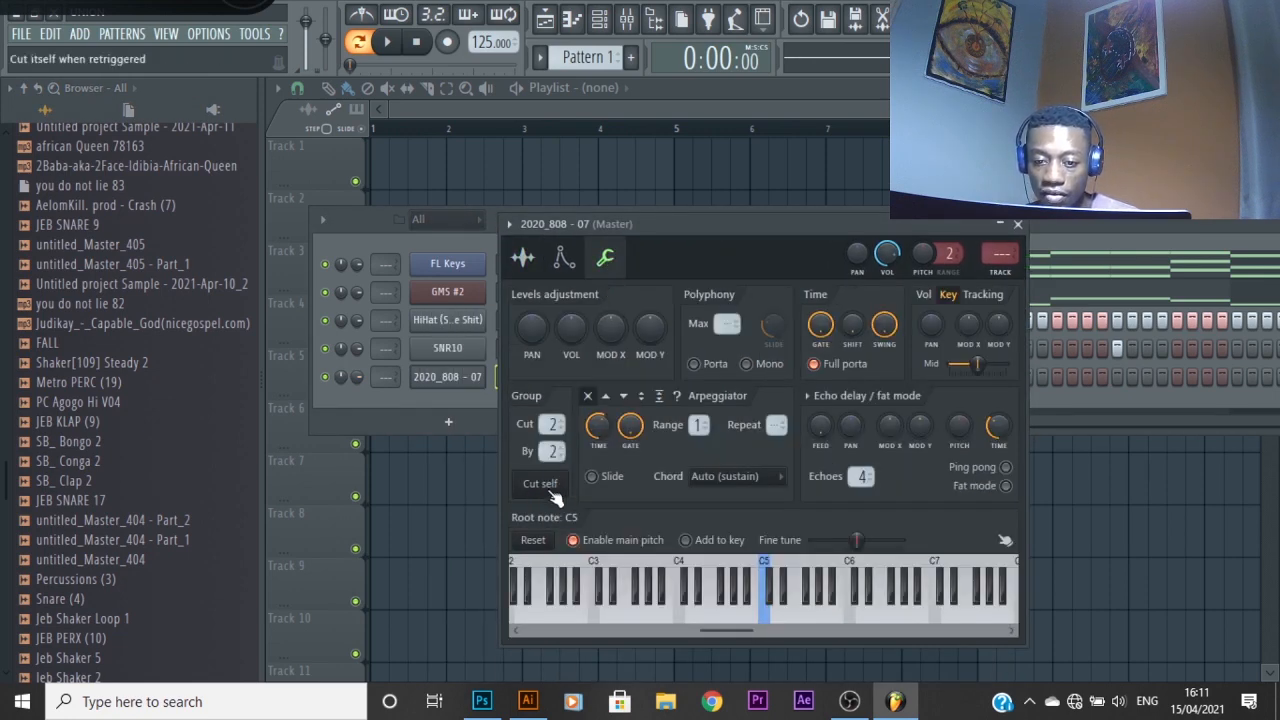
click(564, 259)
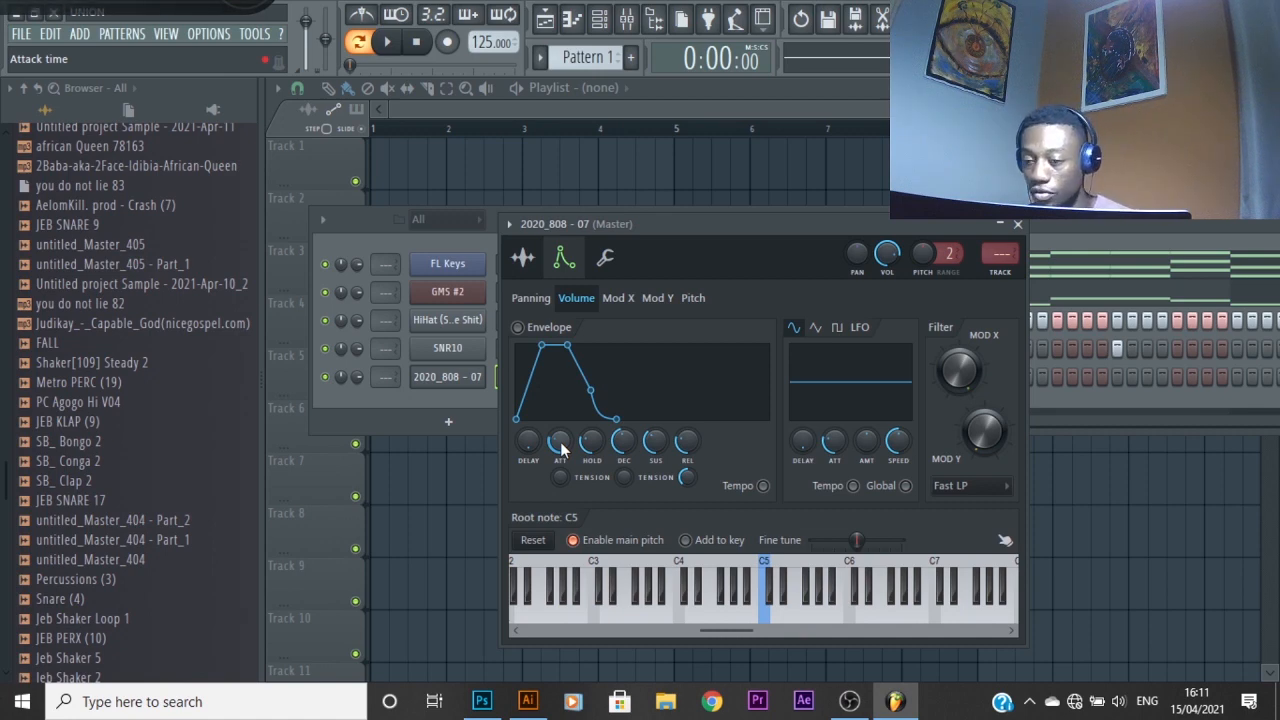
drag(560, 441, 637, 463)
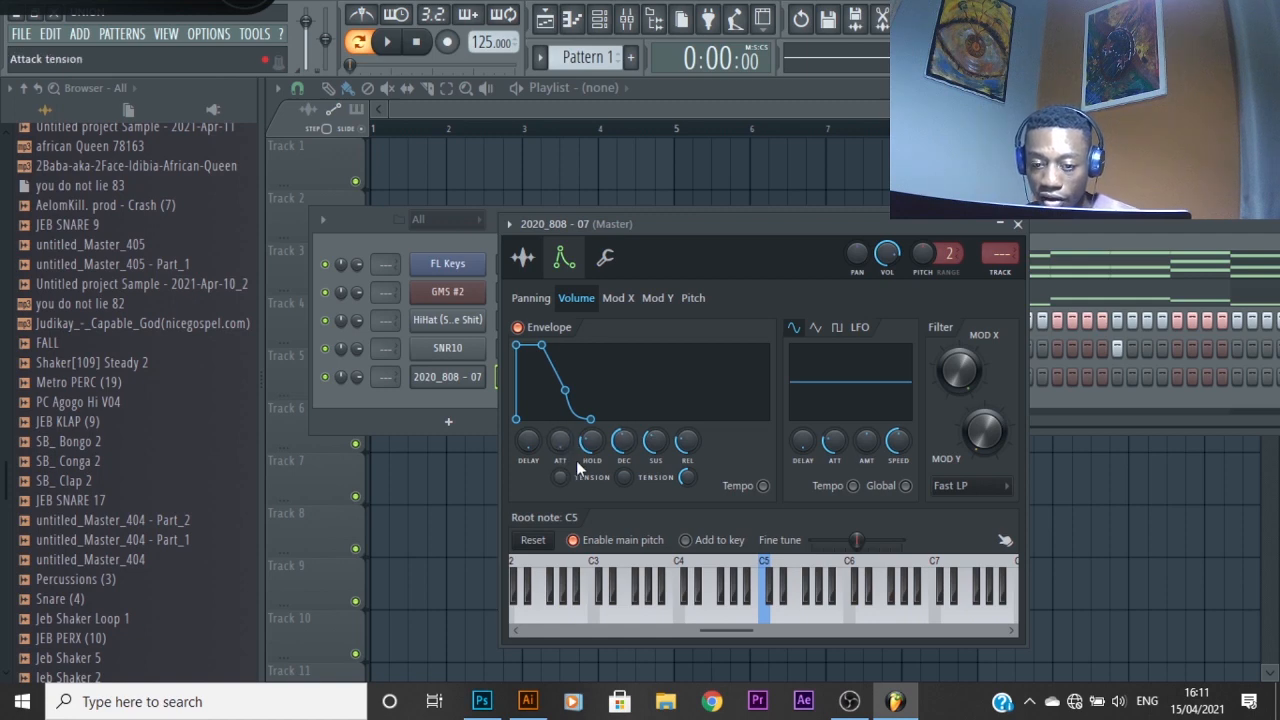
drag(591, 441, 630, 490)
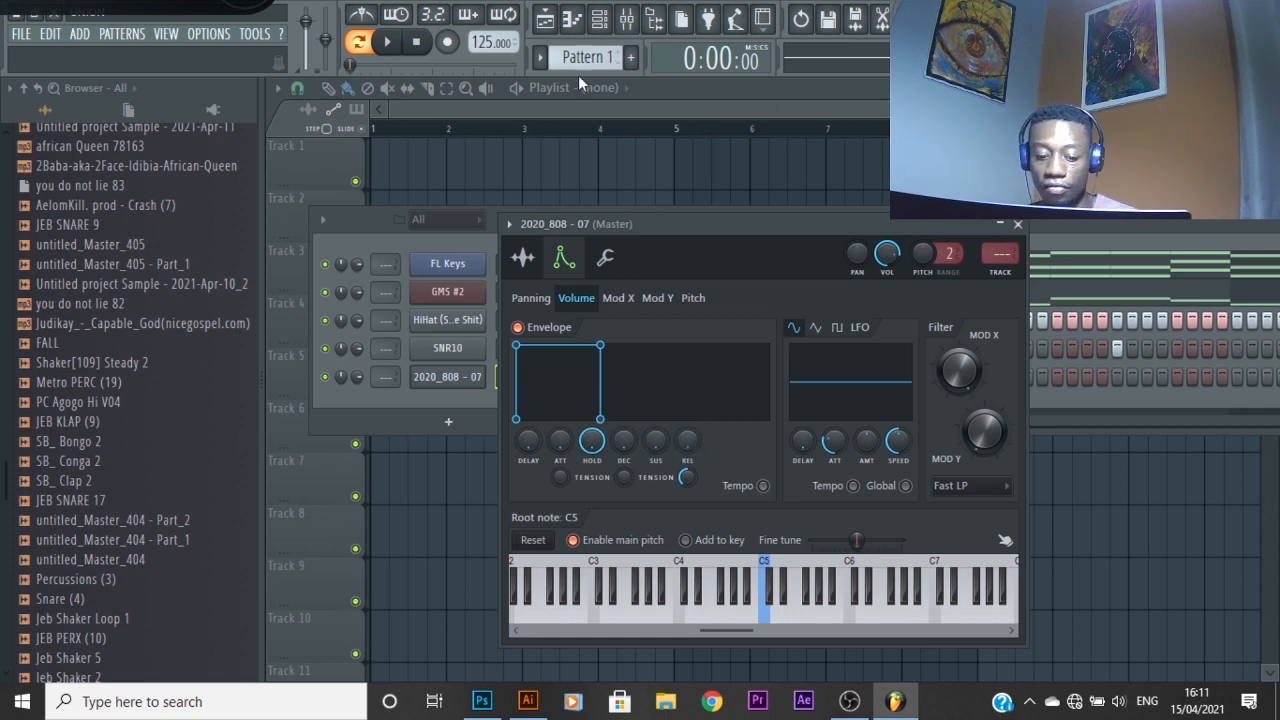
key(b)
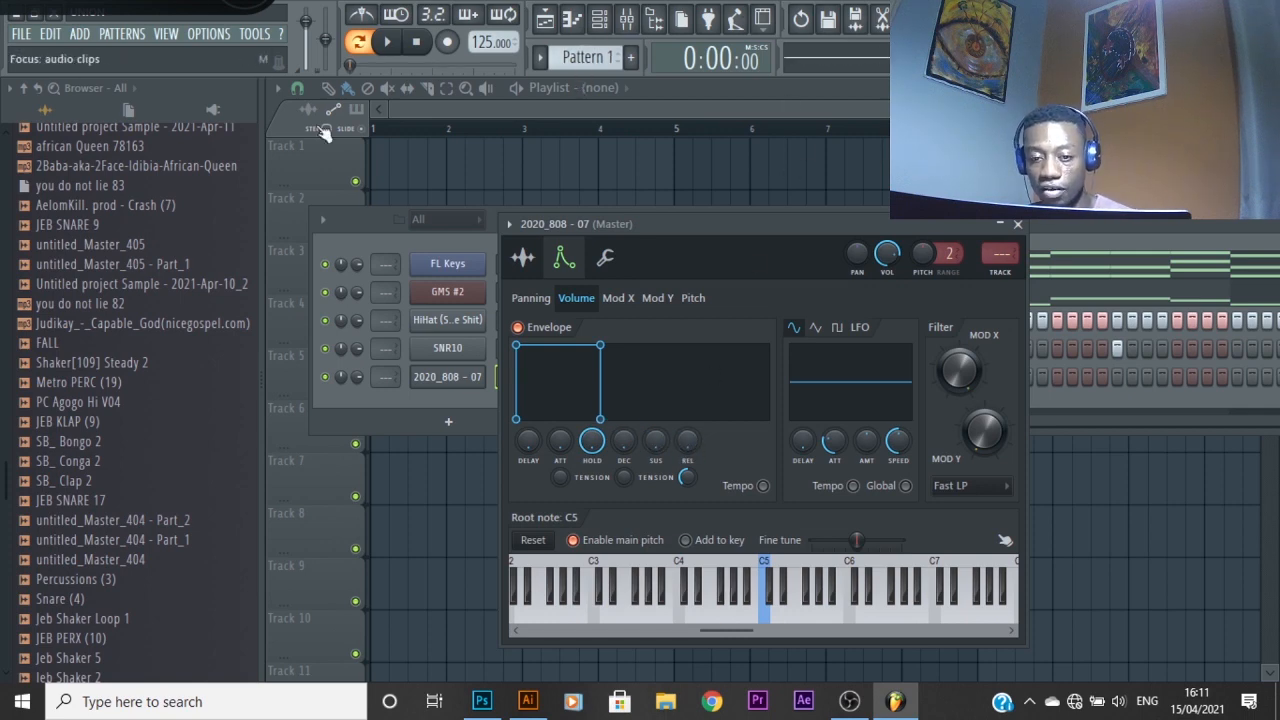
Open the 2020_808 - 07 sample in Edison and detect its pitch regions
click(522, 258)
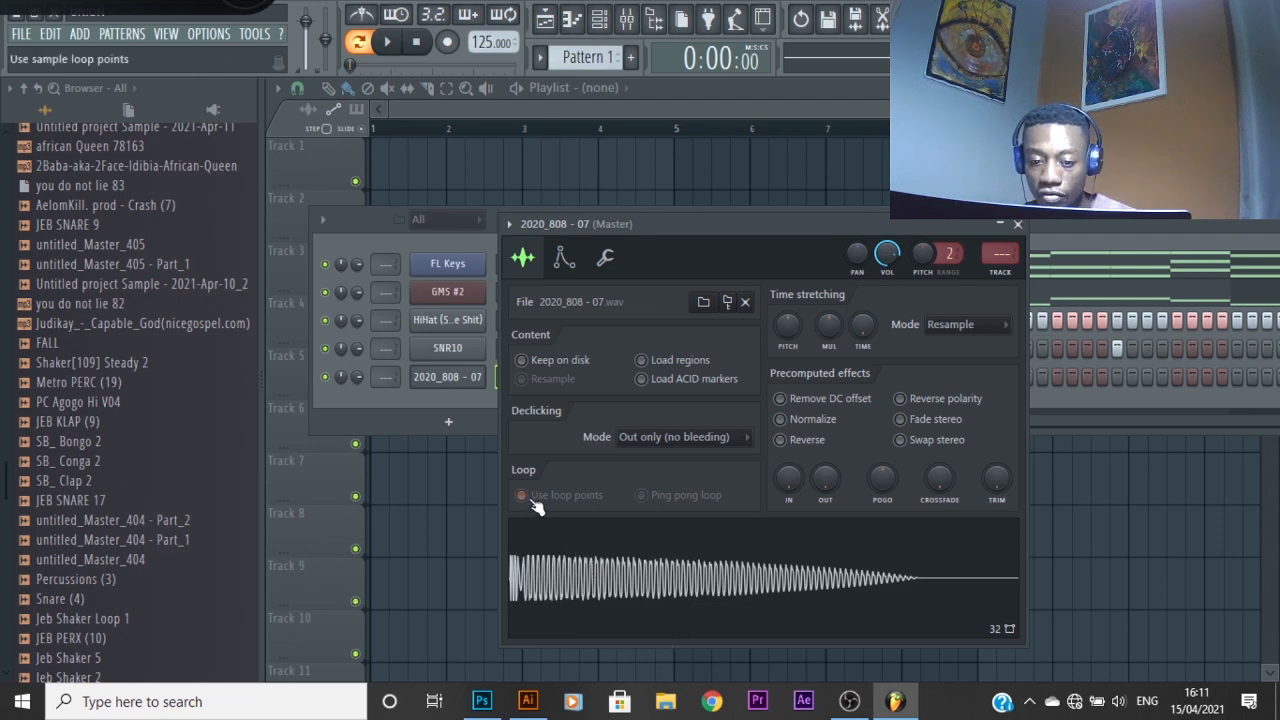
right_click(623, 570)
click(679, 576)
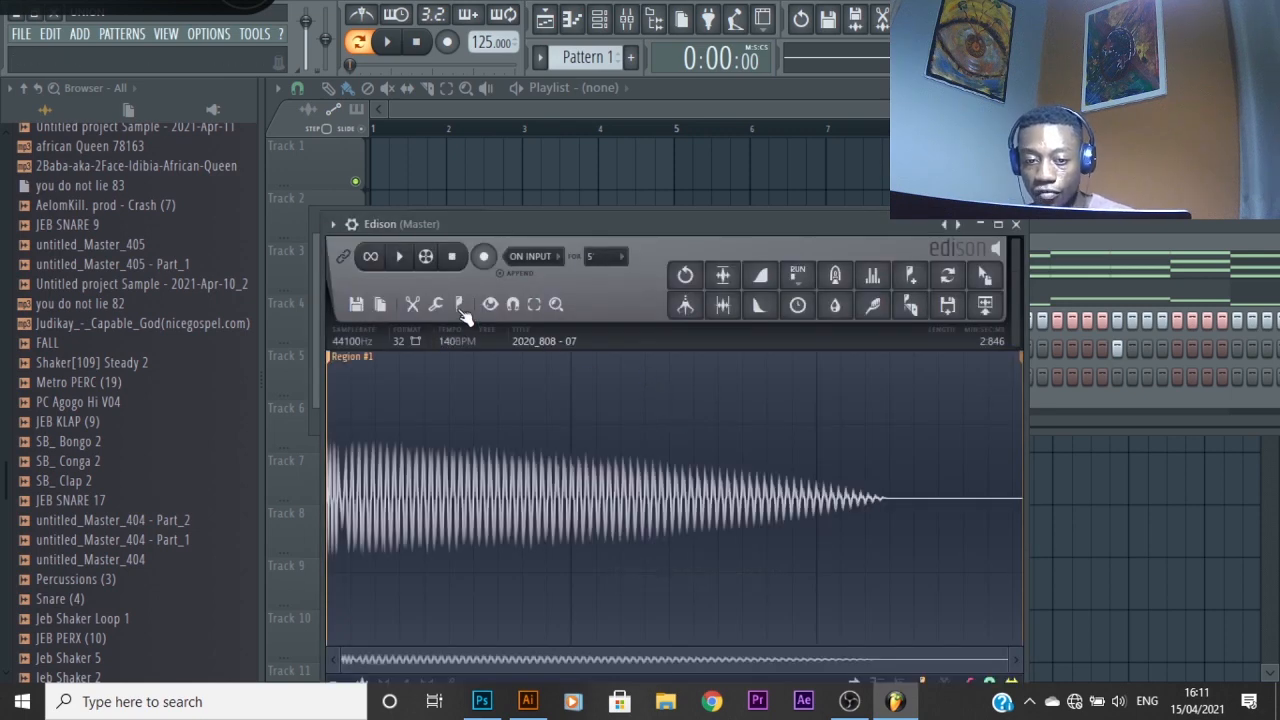
click(460, 306)
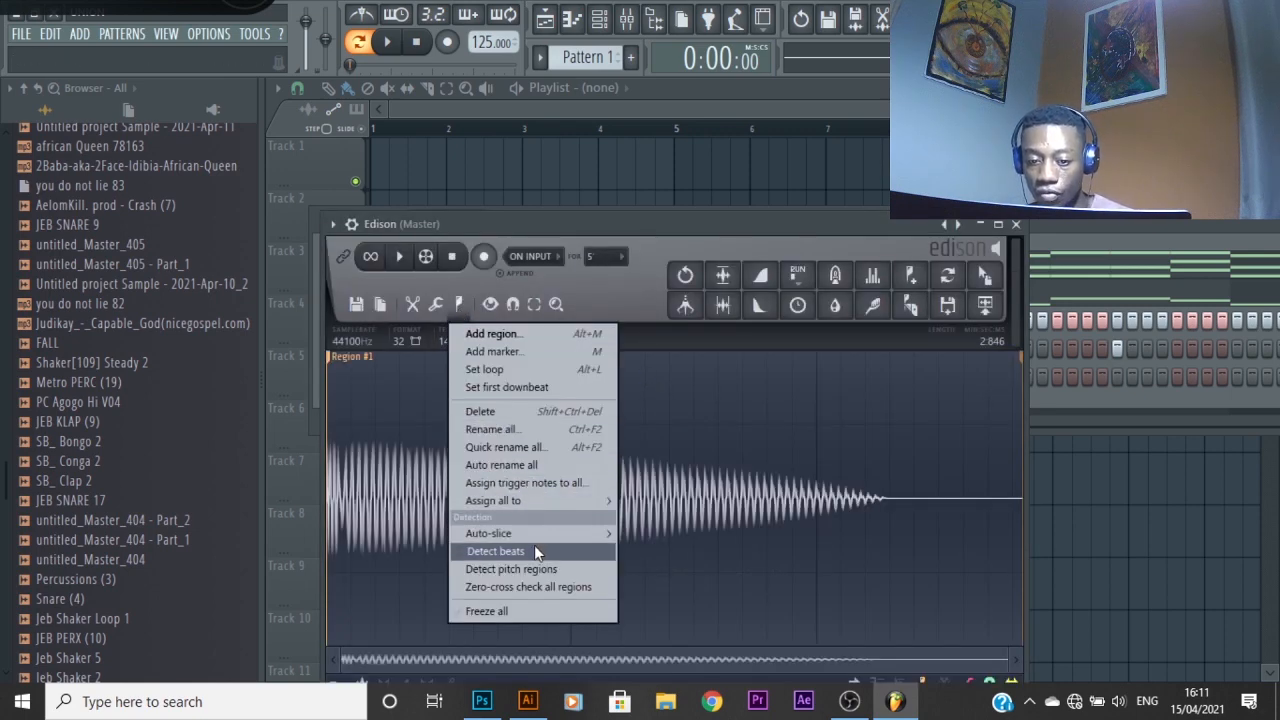
click(547, 571)
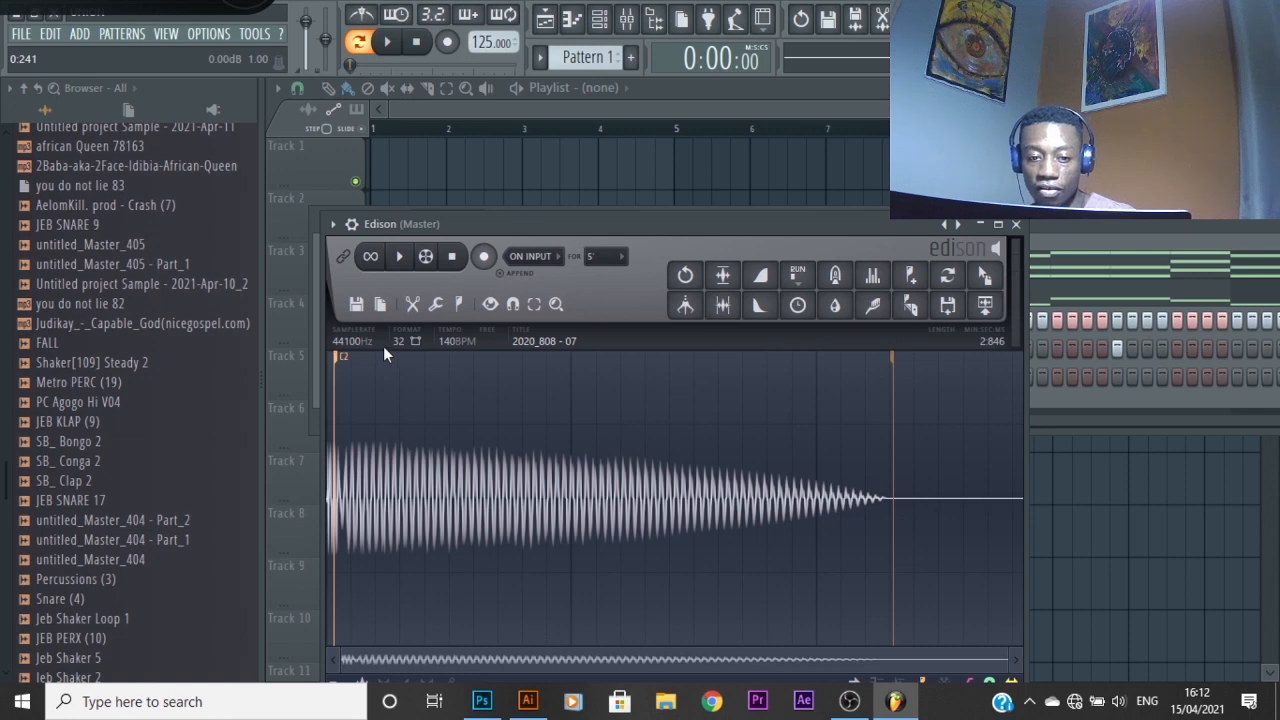
Close Edison, set the root note of 2020_808 - 07 to C4, and mute the GMS #2 channel
click(1015, 228)
click(564, 257)
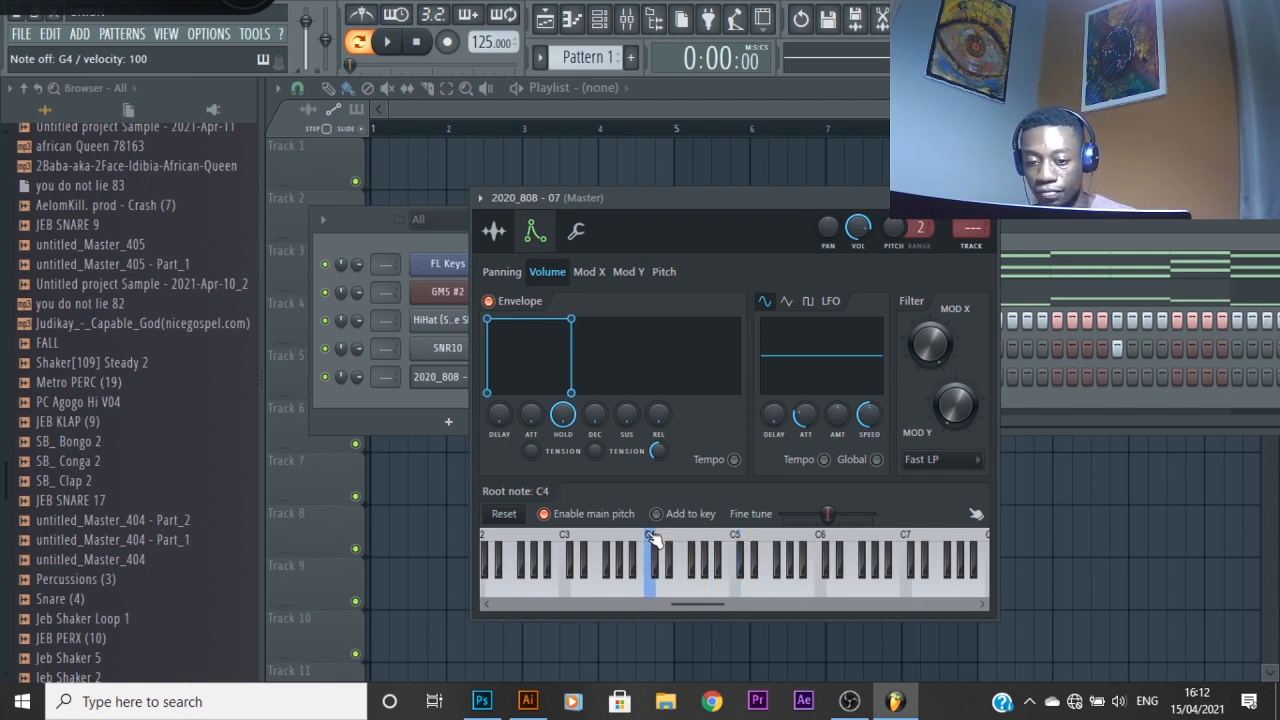
click(984, 199)
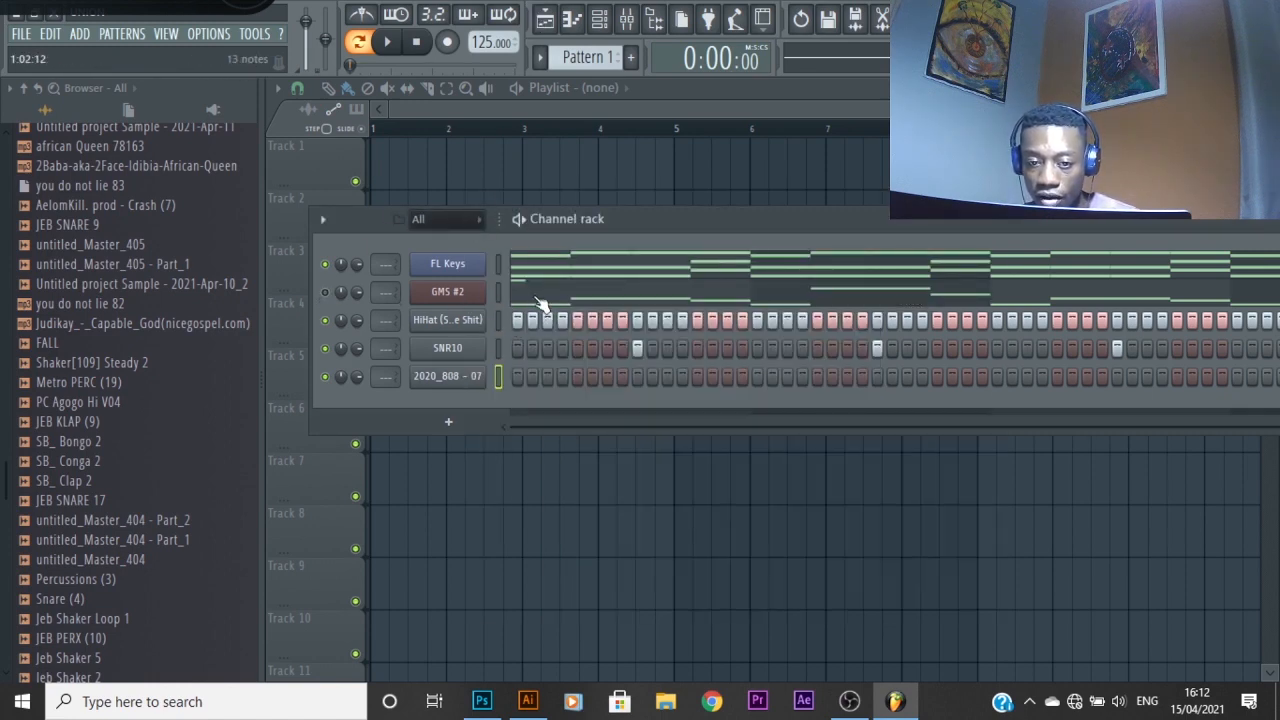
Examine the GMS #2 bass notes in the piano roll and close it
click(577, 303)
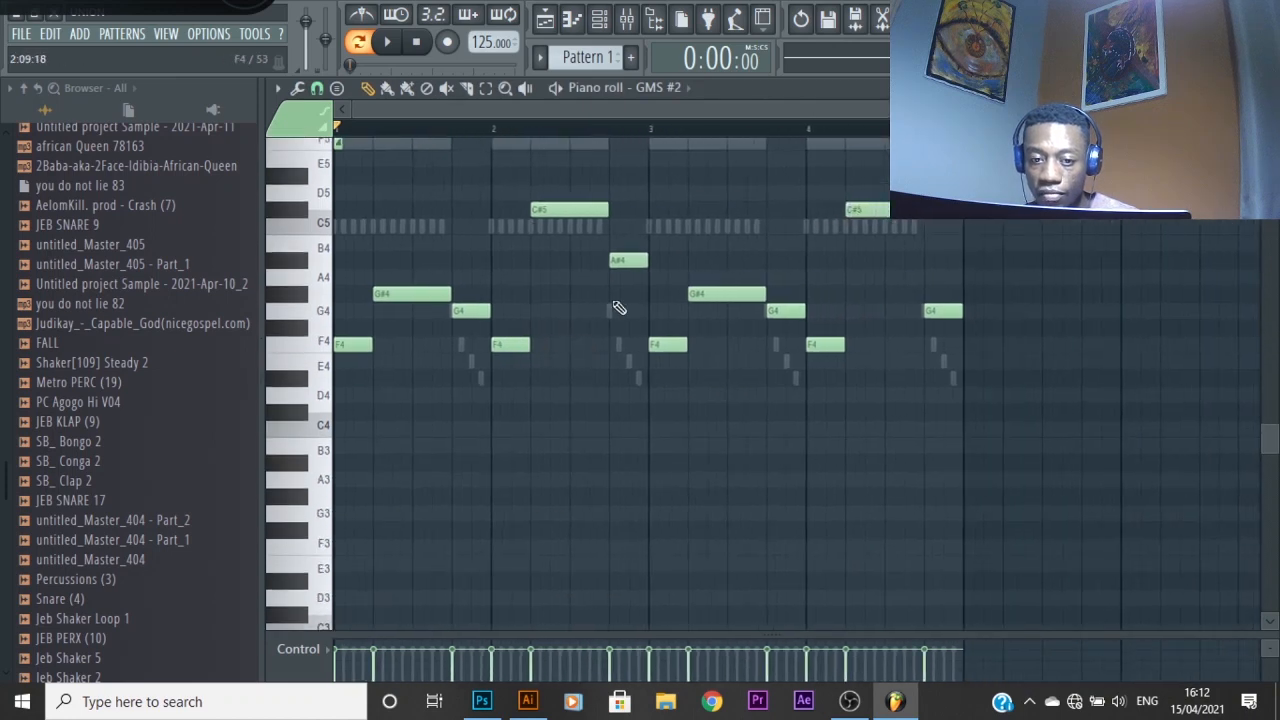
scroll(596, 340, up, 1)
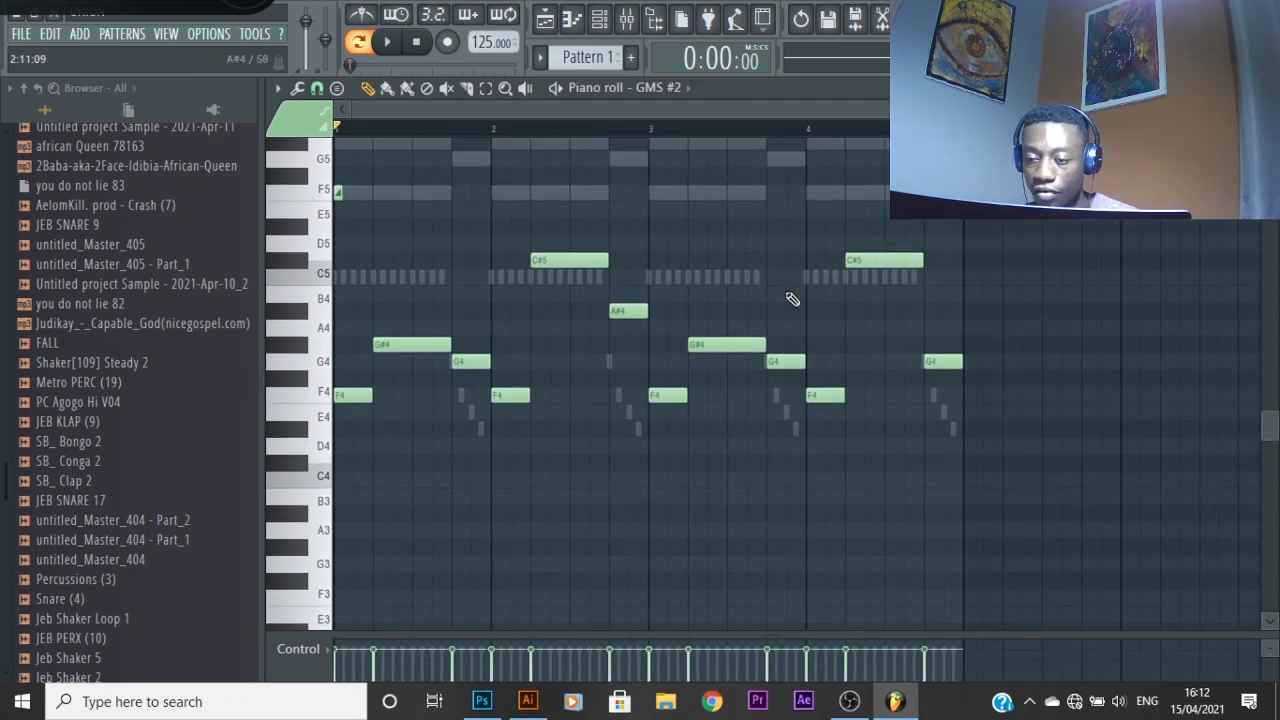
key(Escape)
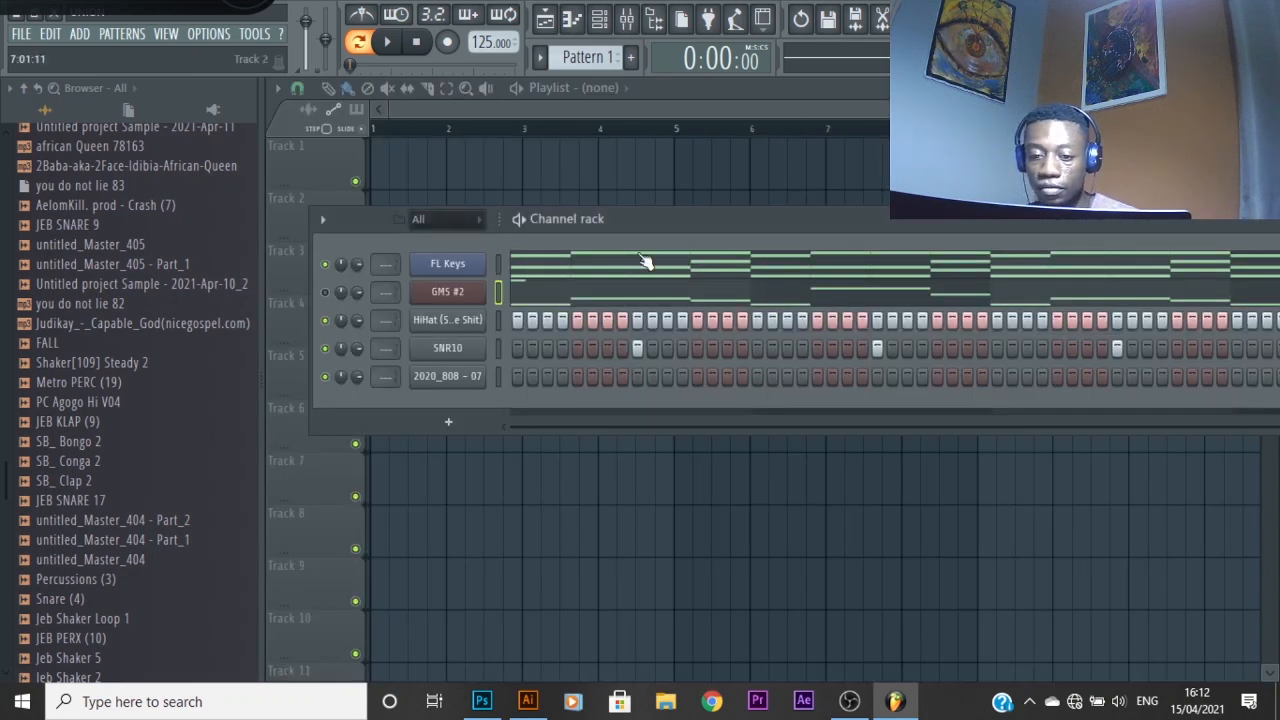
Open the piano roll of 2020_808 - 07, draw a four-step F4 note at the start of bar 1 and play it
right_click(468, 378)
click(522, 376)
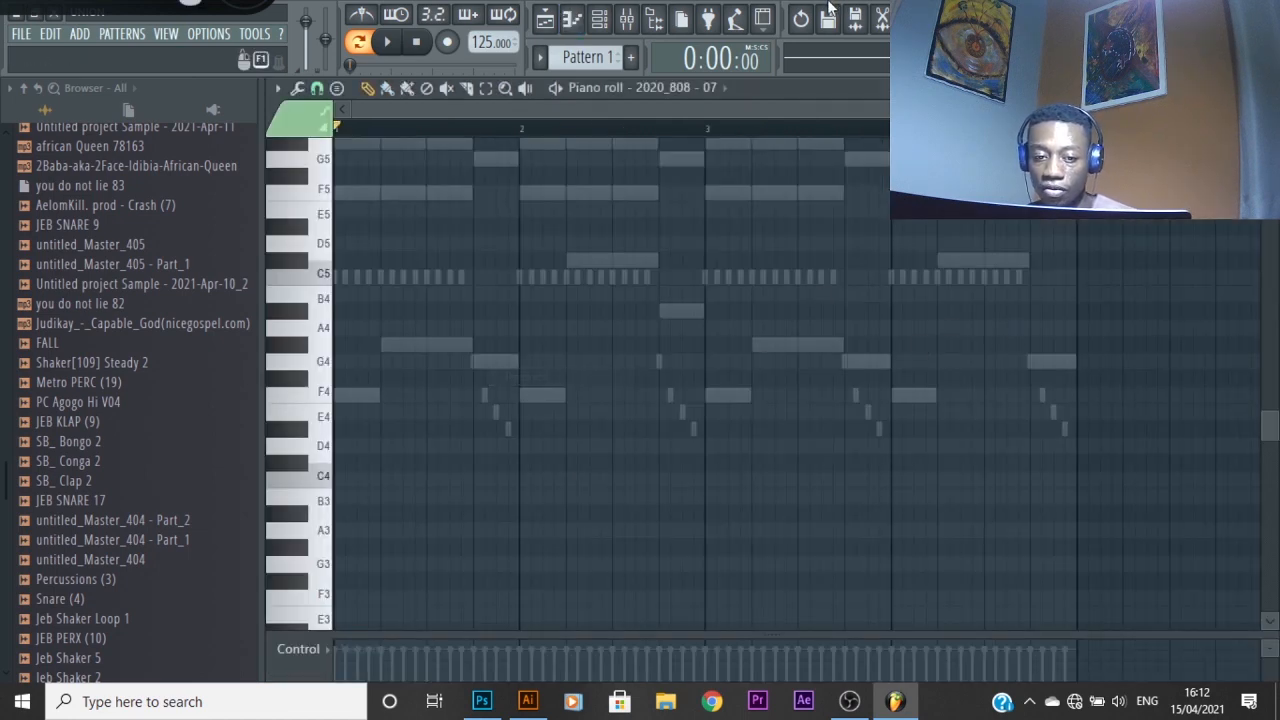
scroll(542, 314, up, 1)
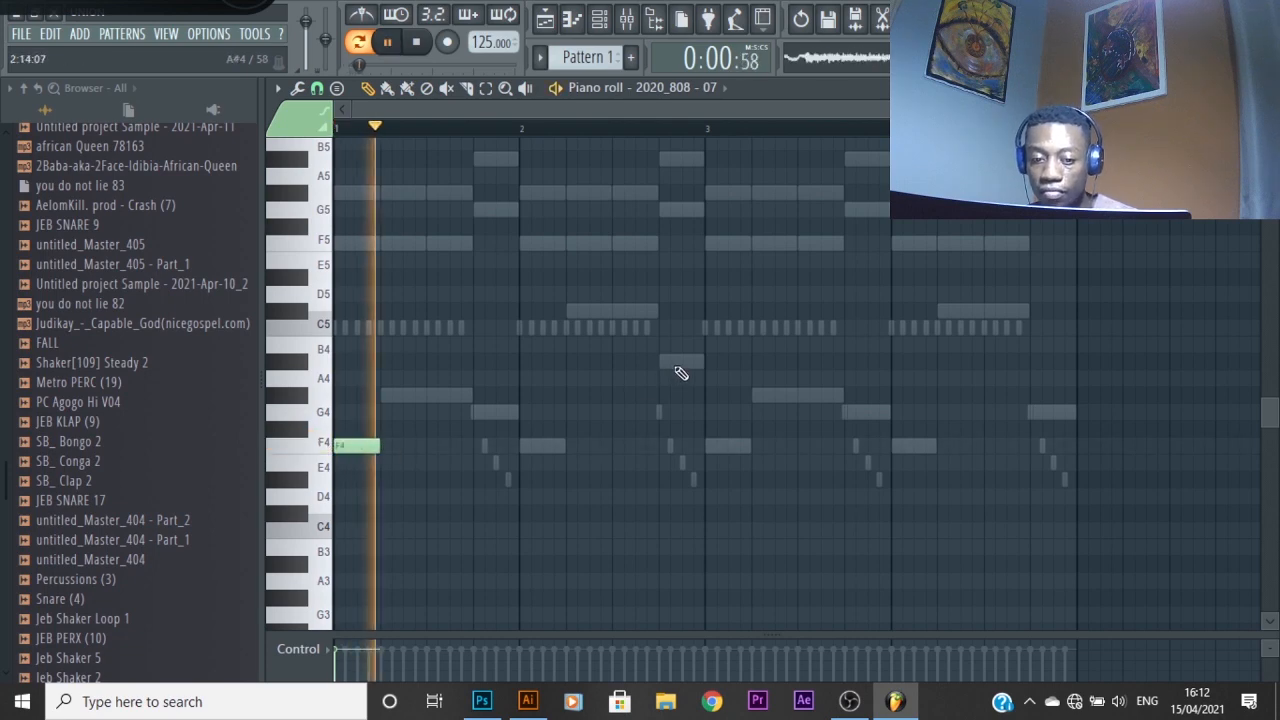
key(space)
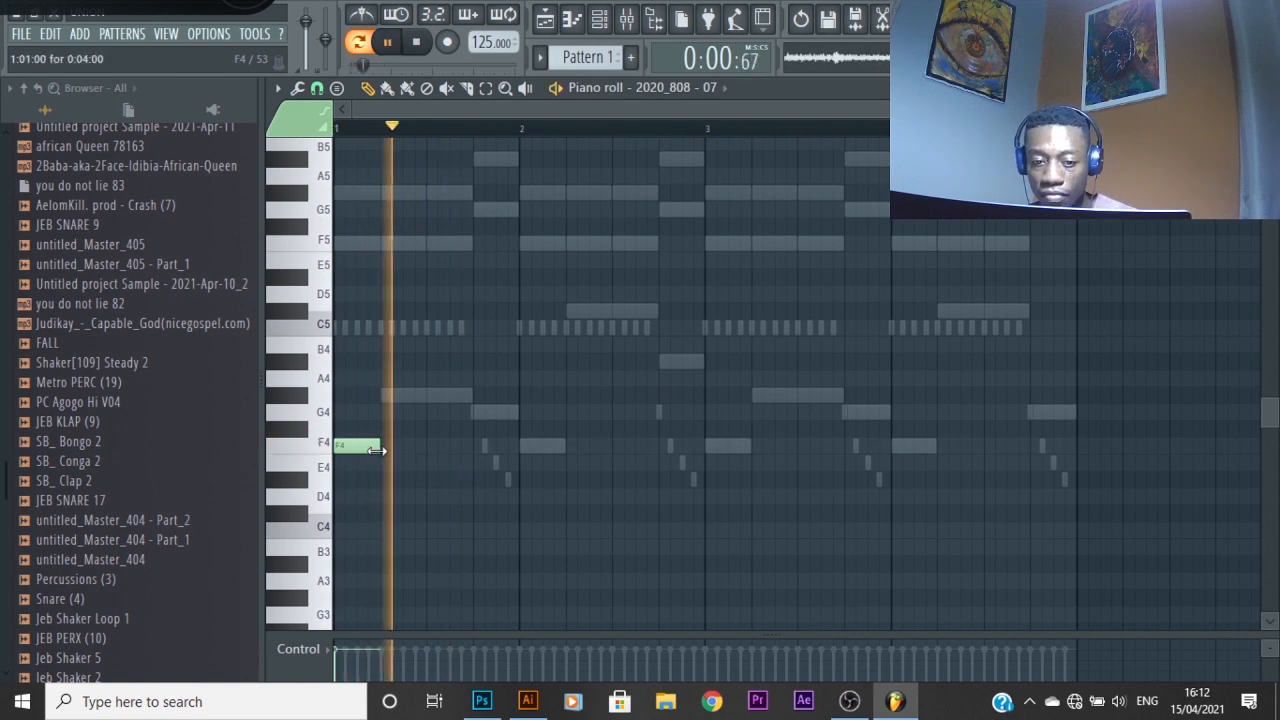
Try an eight-step G#4 note on beat 2 of bar 1 and delete it
key(space)
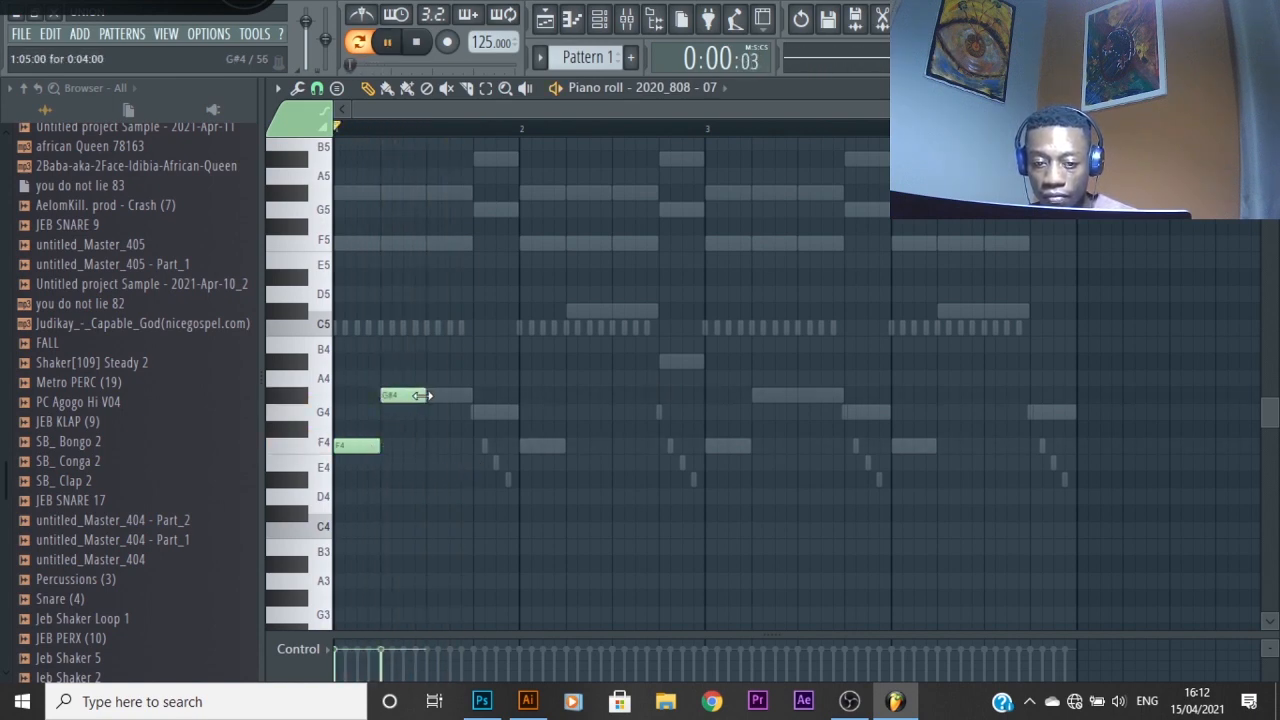
key(space)
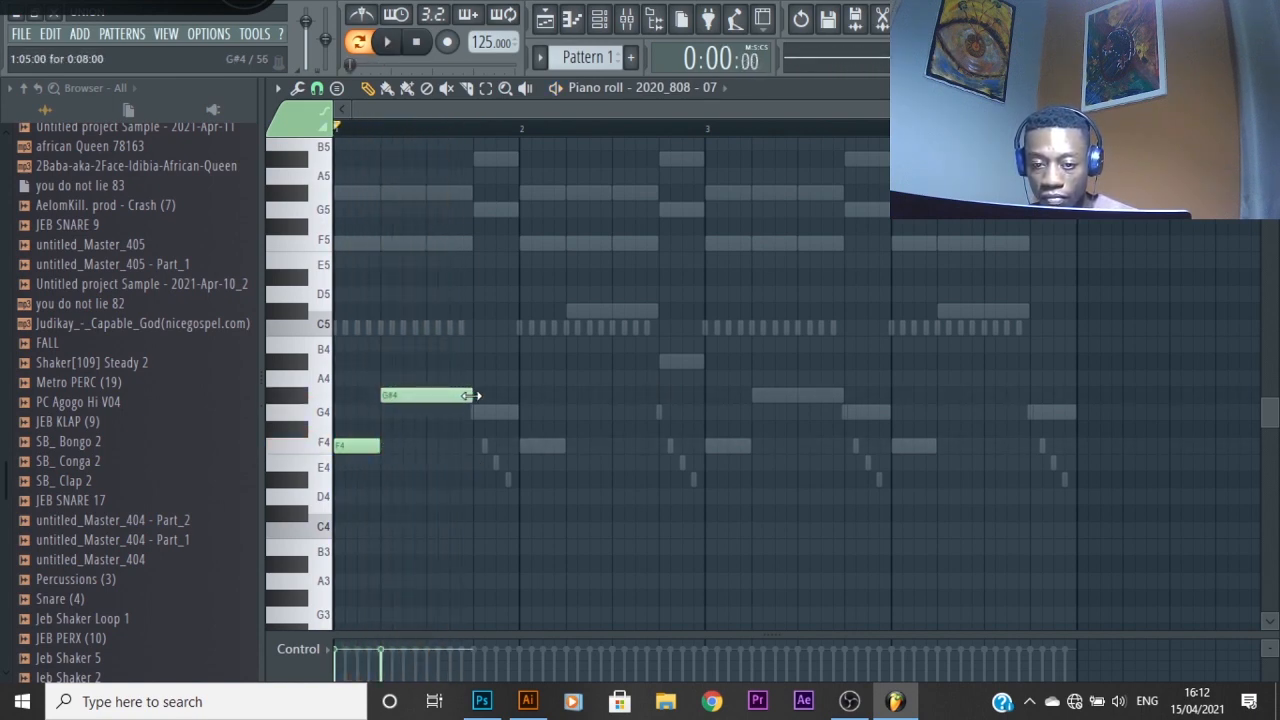
right_click(440, 395)
Add an eight-step F4 note at the start of bar 3 and a four-step F4 note on beat 3 of bar 4
key(space)
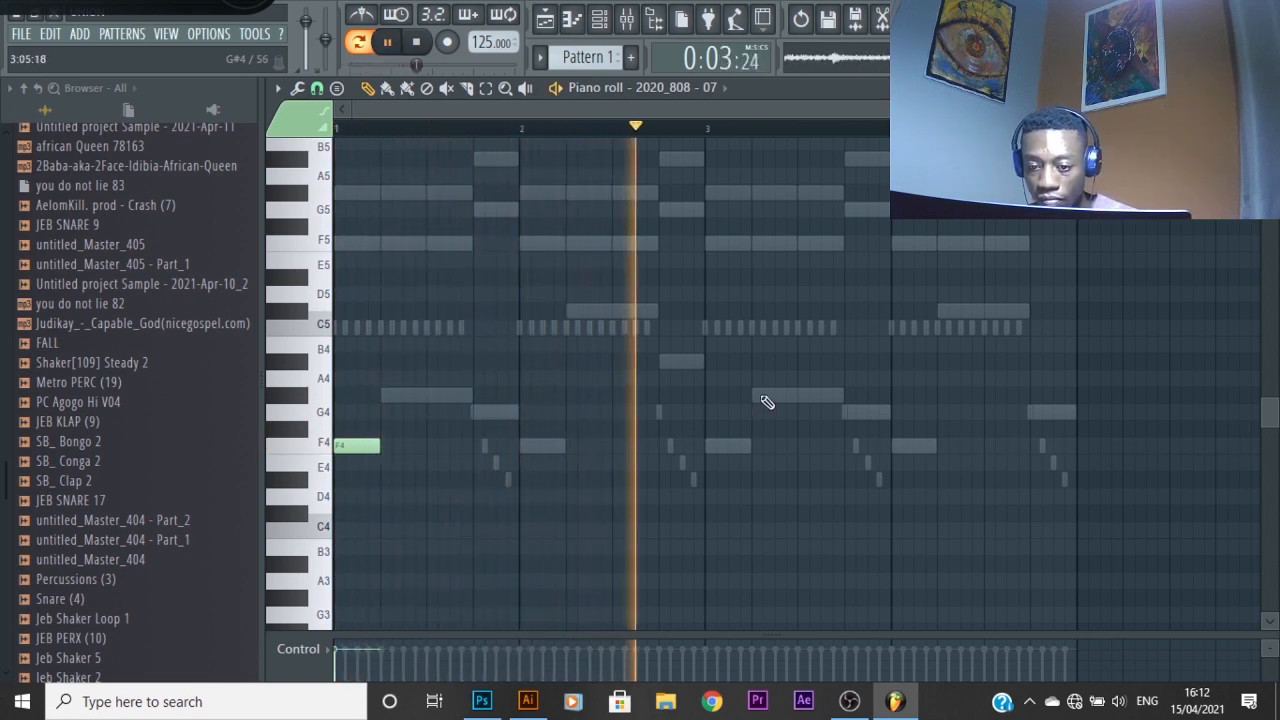
key(space)
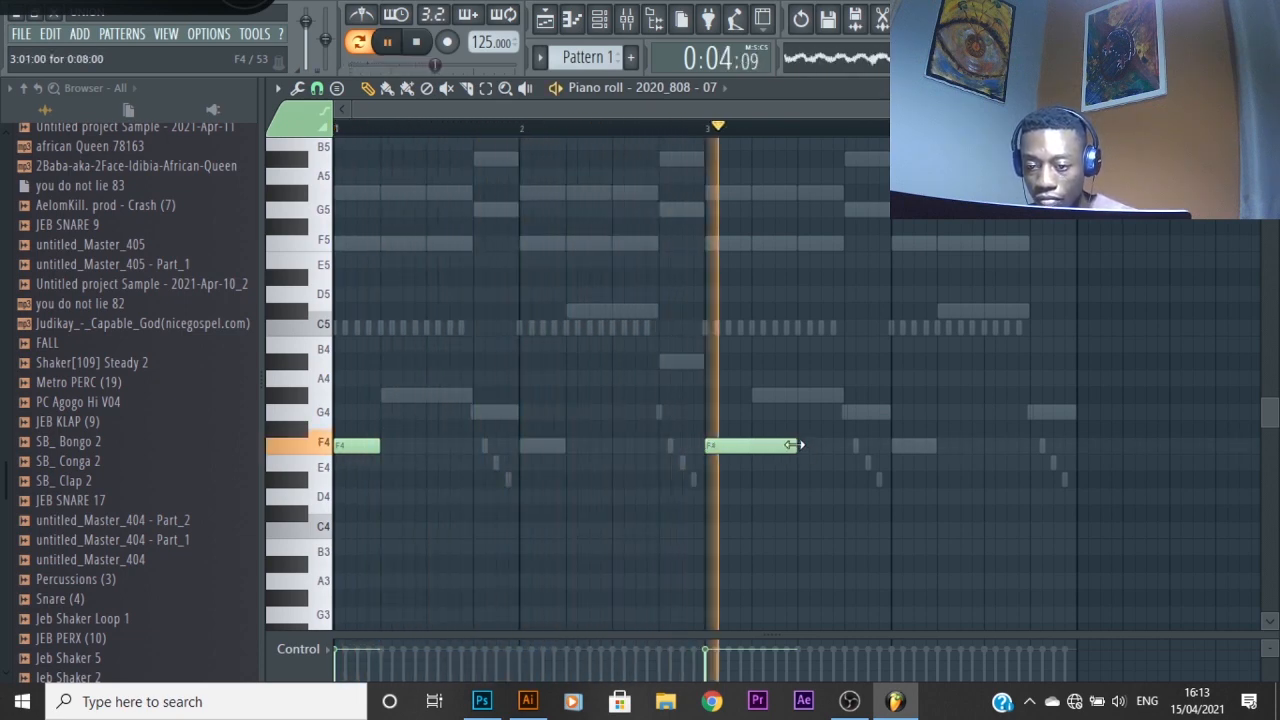
click(990, 449)
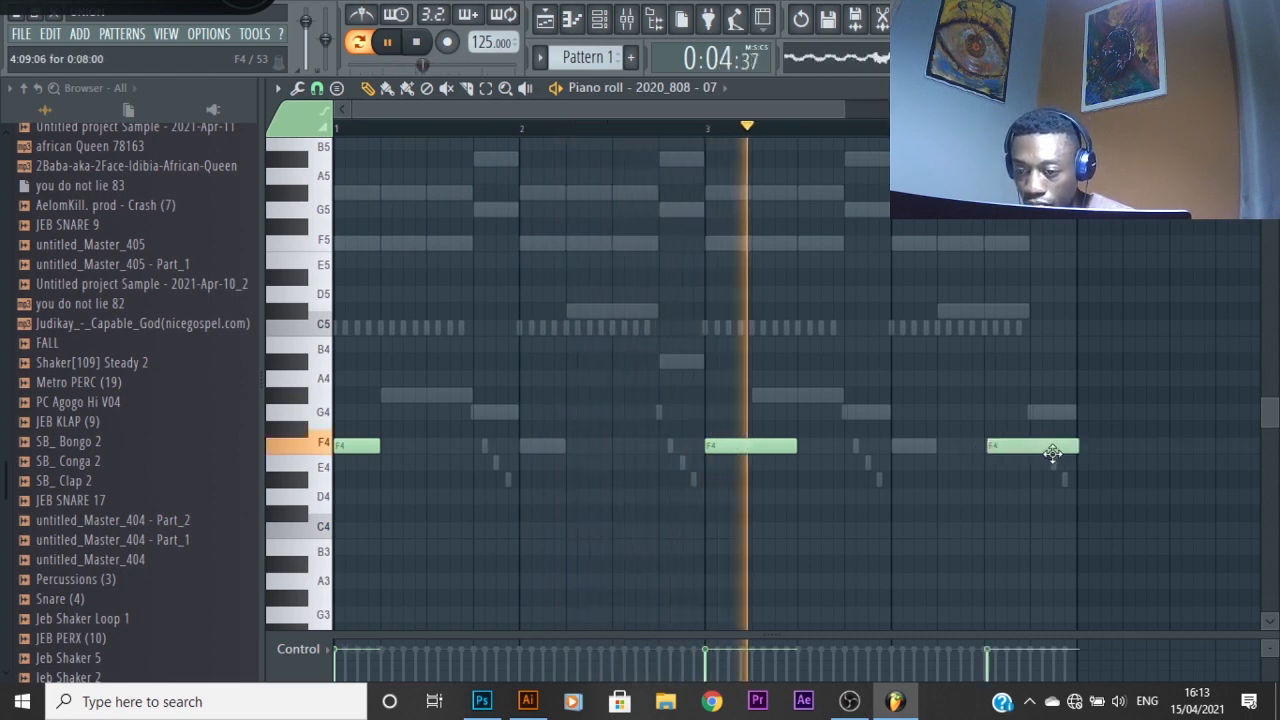
drag(1078, 447, 1030, 447)
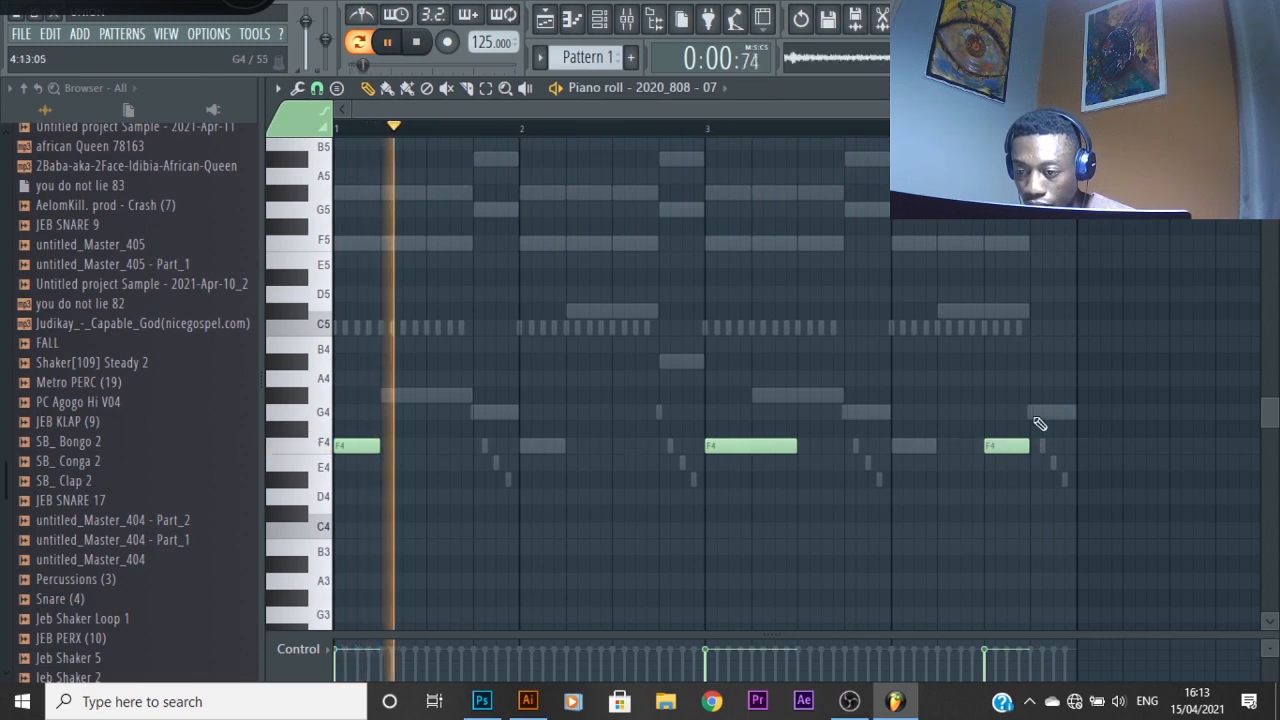
key(space)
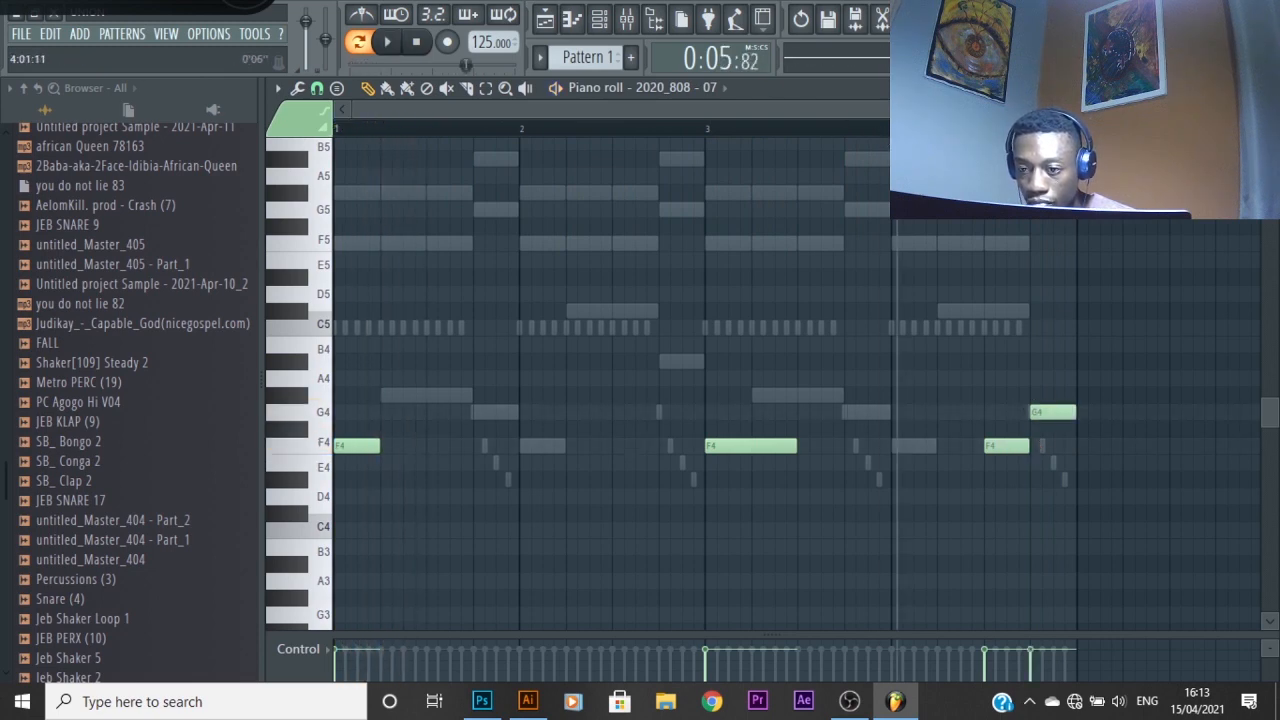
Transpose the 808 notes up an octave and place a four-step C#6 note instead of the G4 on beat 4 of bar 4
key(space)
key(space)
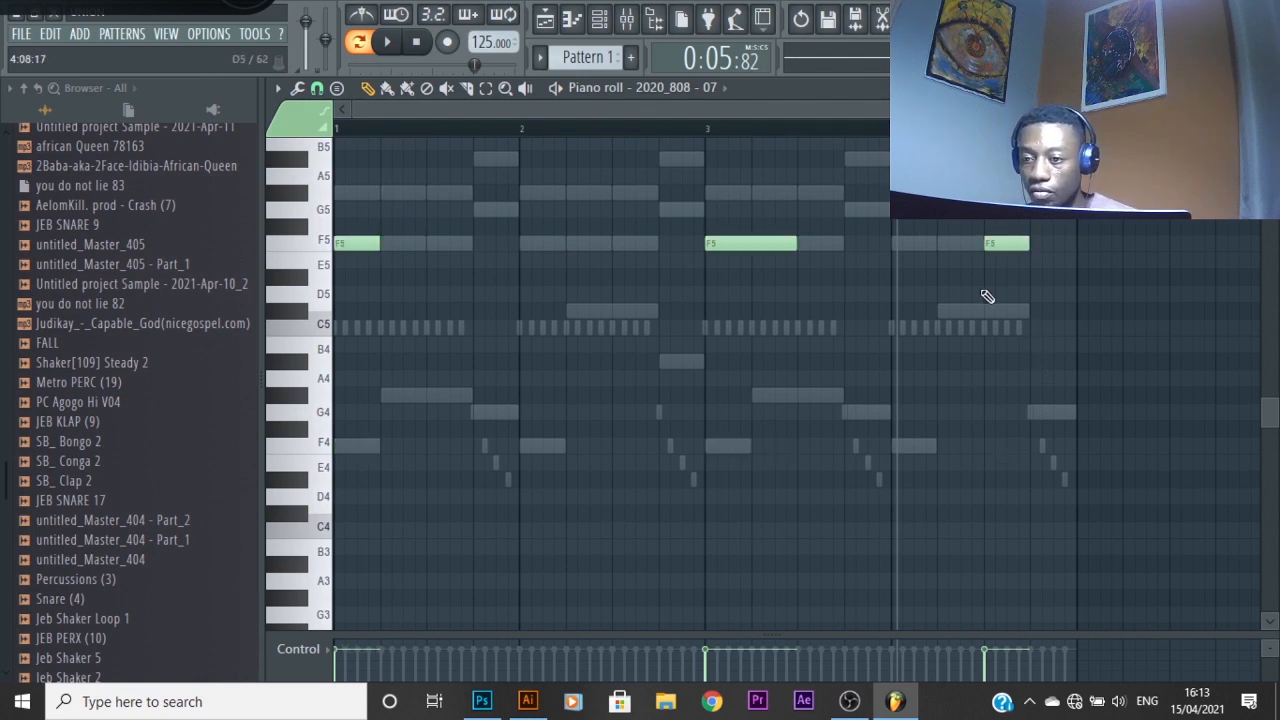
scroll(990, 297, up, 3)
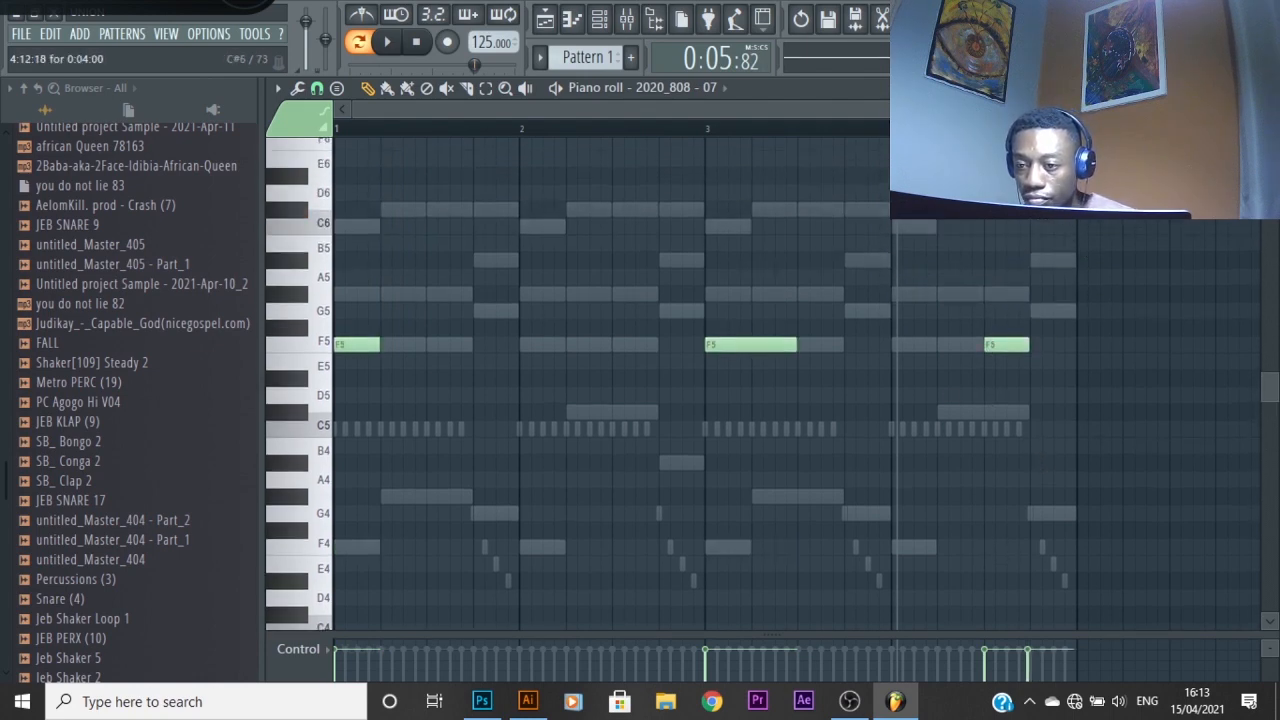
key(space)
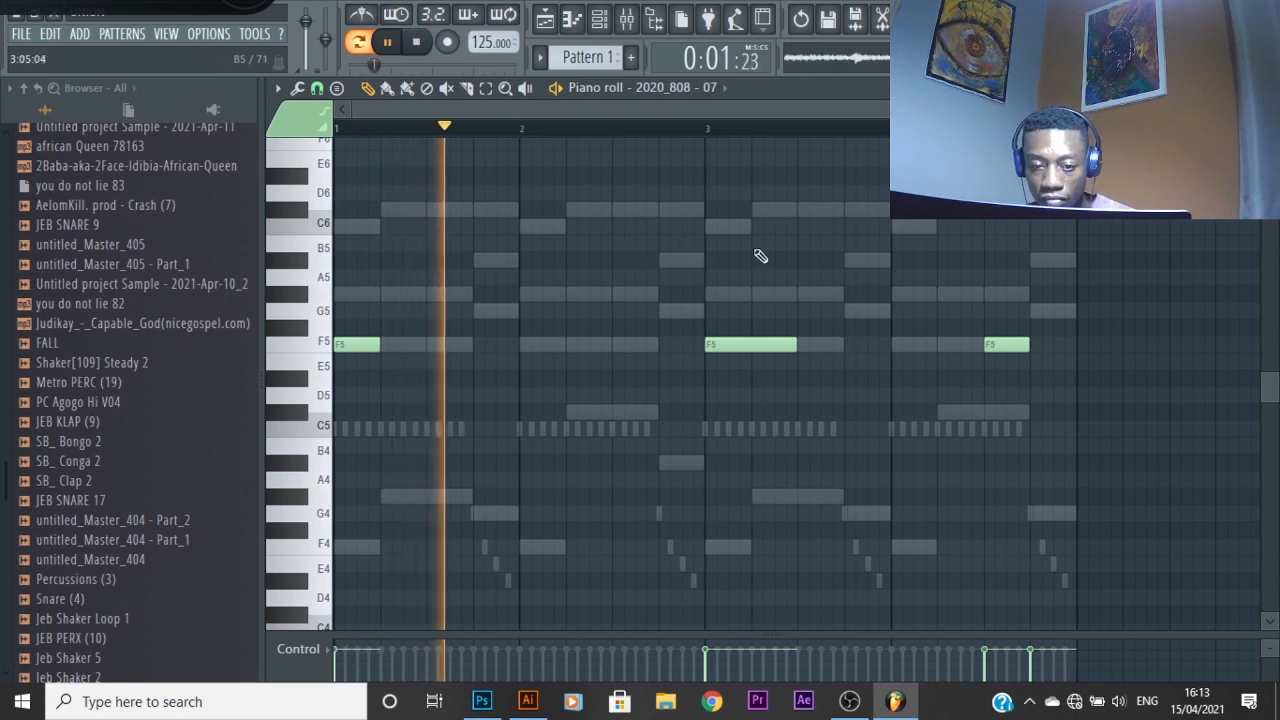
Add a four-step F5 note on beat 4 of bar 1 and a four-step C#5 note on beat 3 of bar 2
key(space)
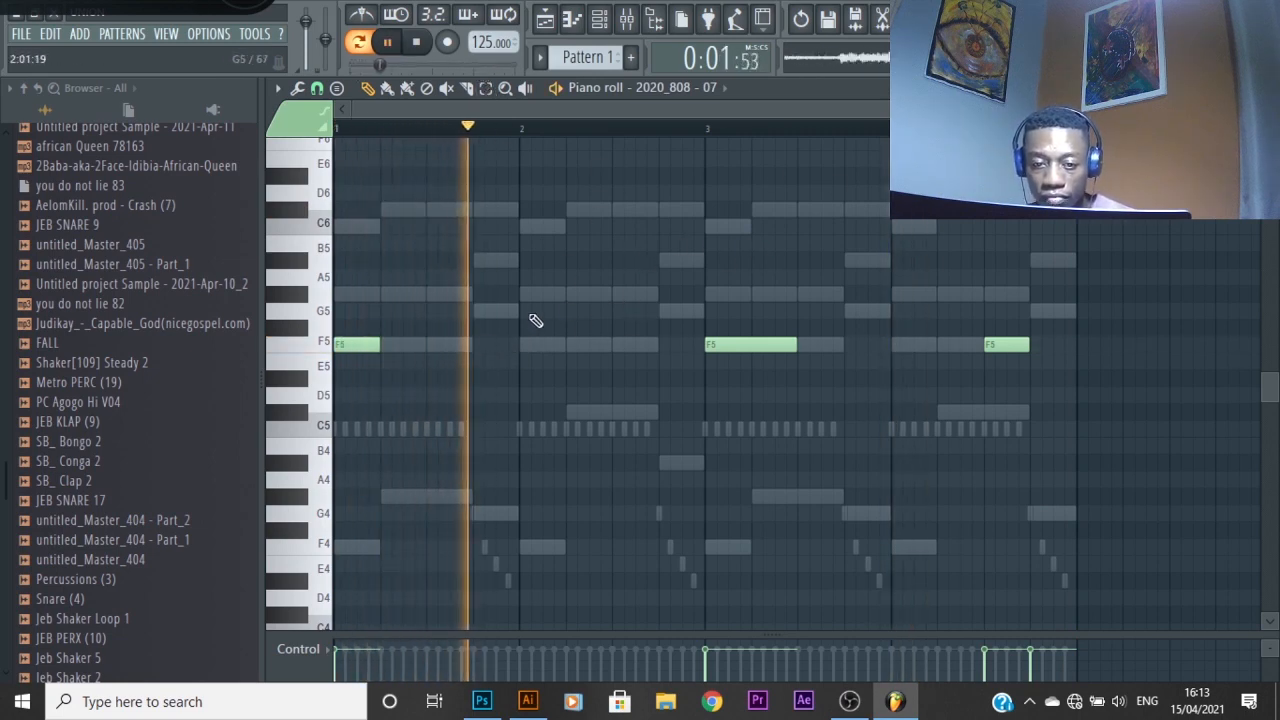
key(space)
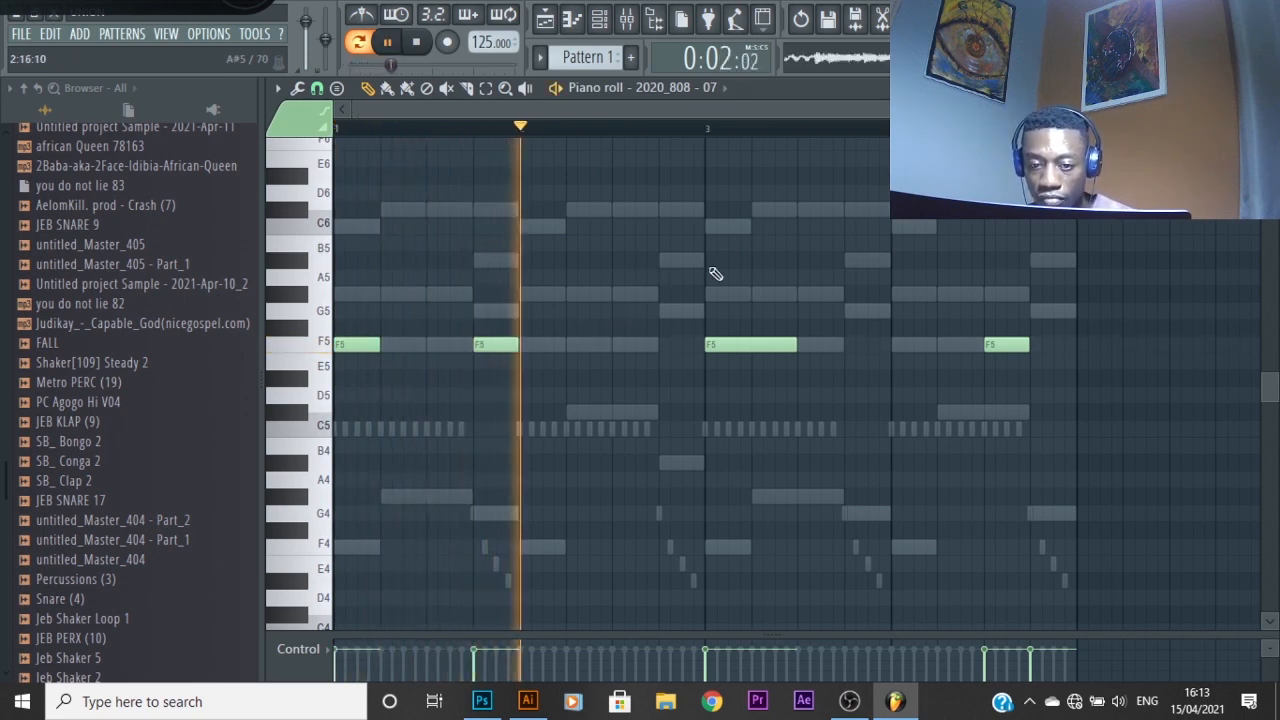
key(space)
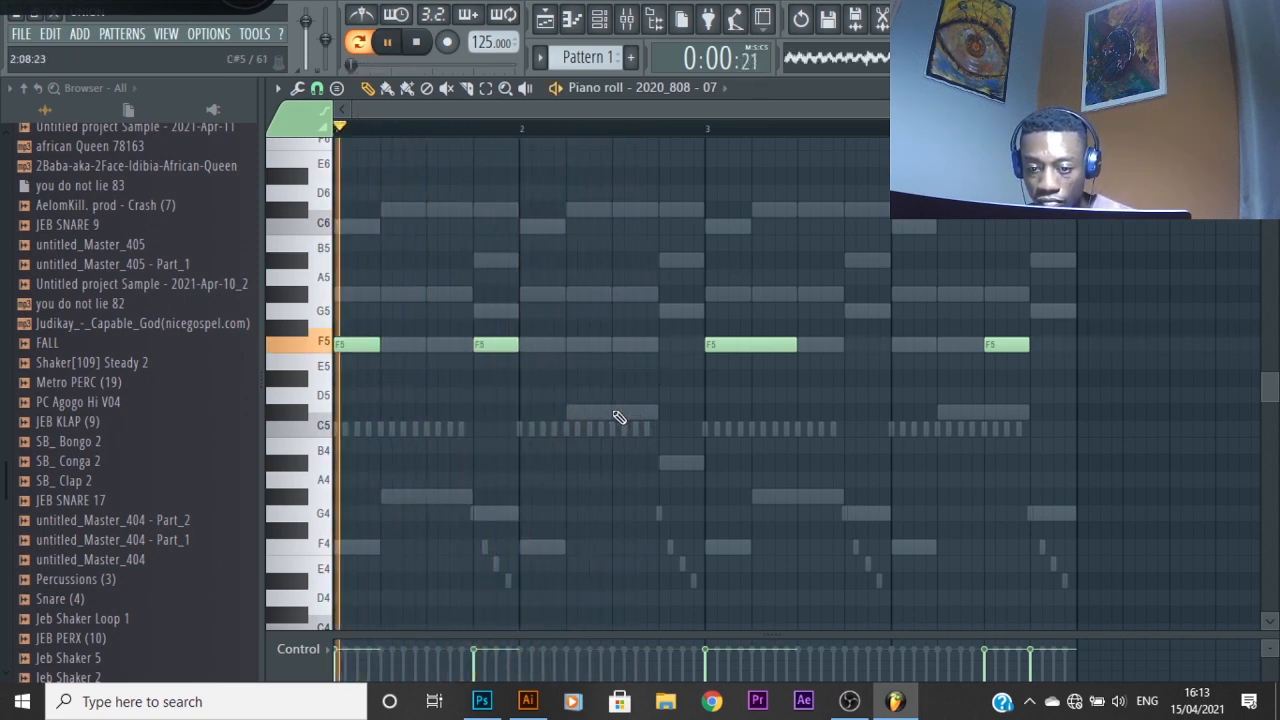
click(617, 413)
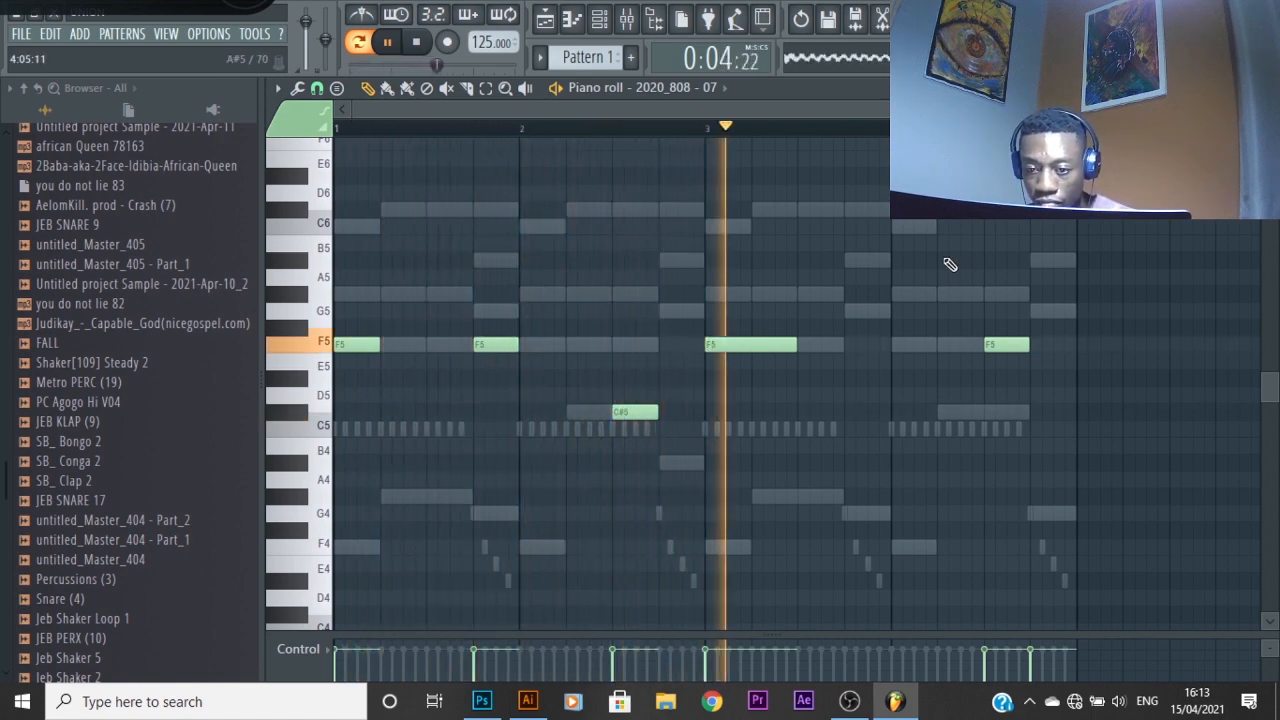
Add a two-step F5 note on beat 4 of bar 3, followed directly by a six-step F5 note
key(space)
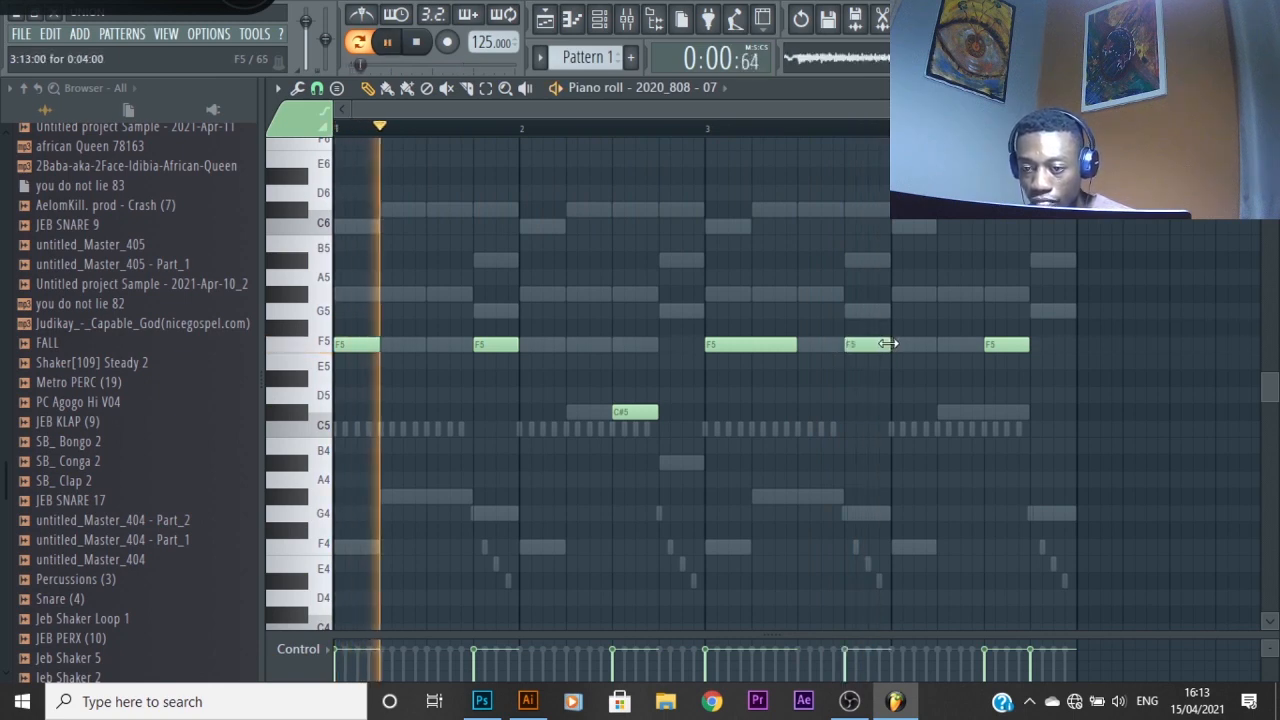
drag(886, 343, 857, 343)
click(878, 344)
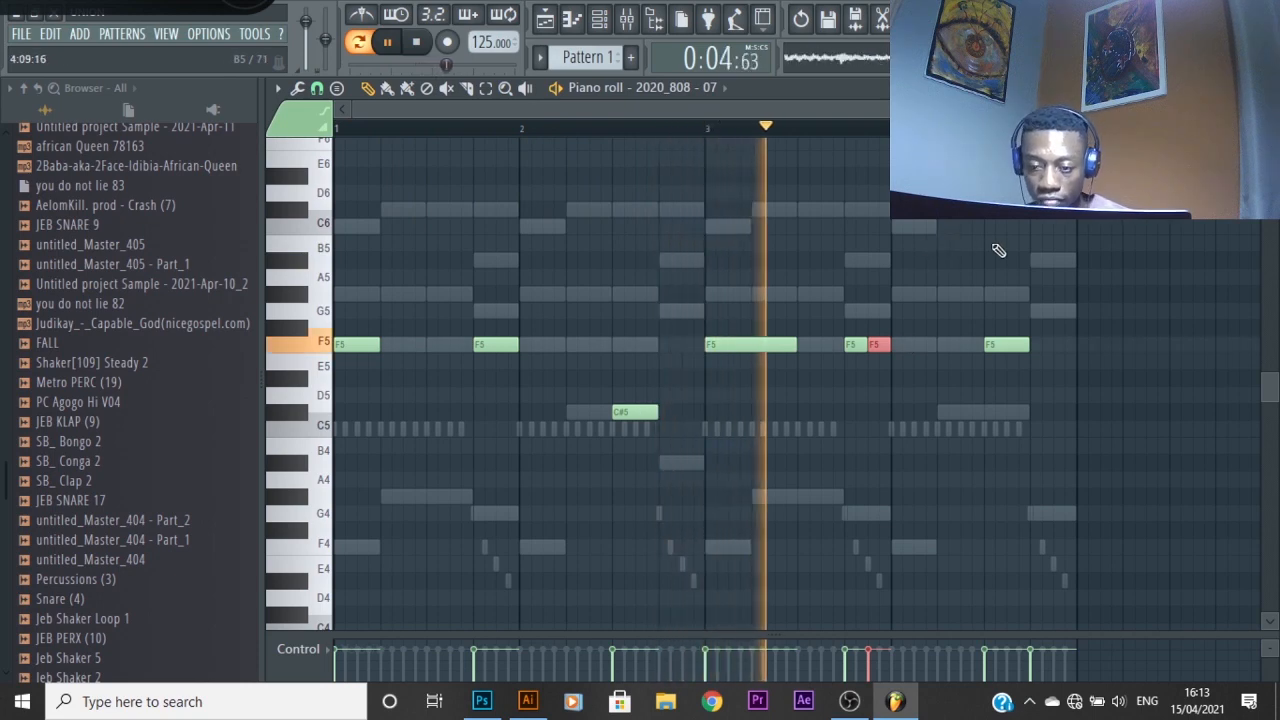
key(space)
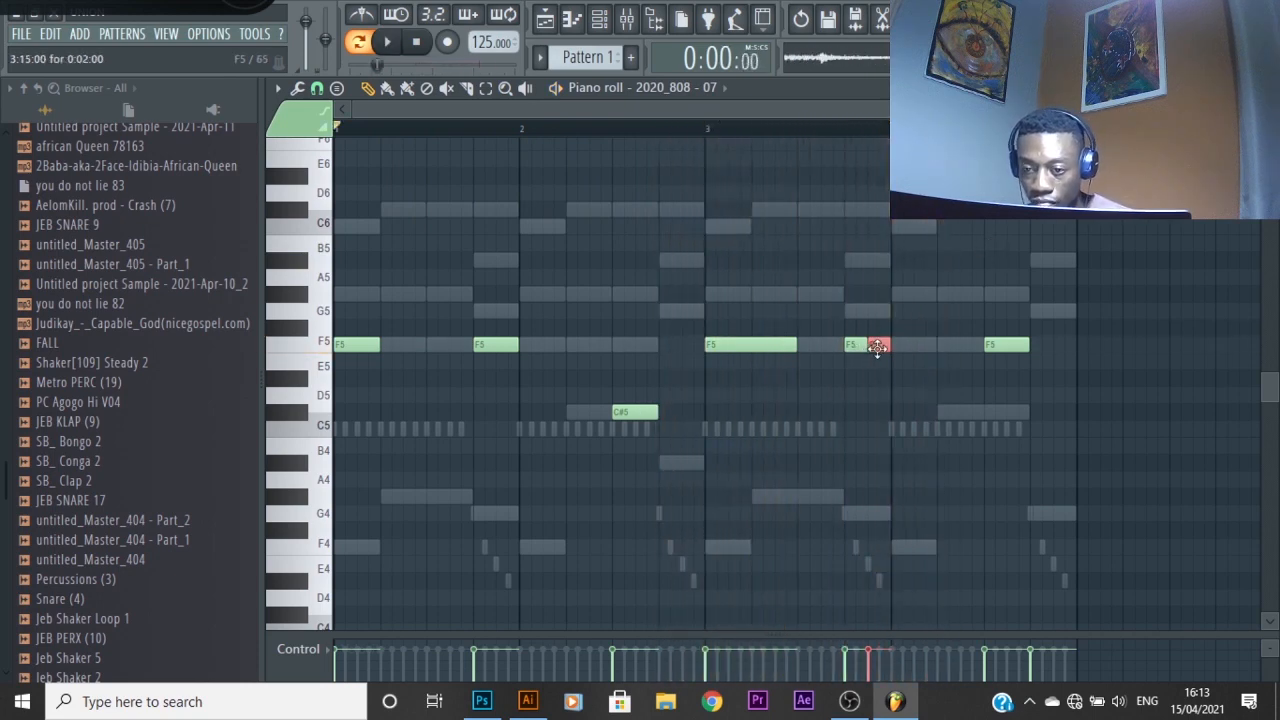
drag(889, 344, 936, 344)
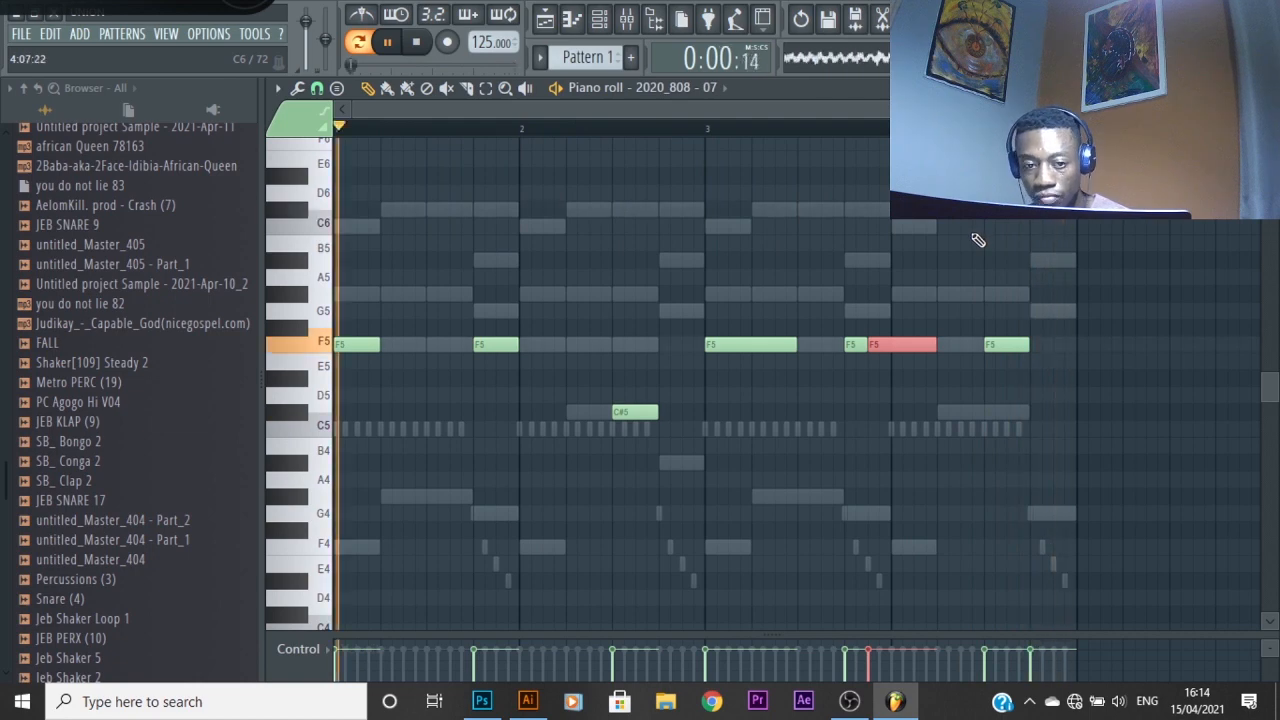
Transpose all the 808 notes down one octave and play the pattern
key(space)
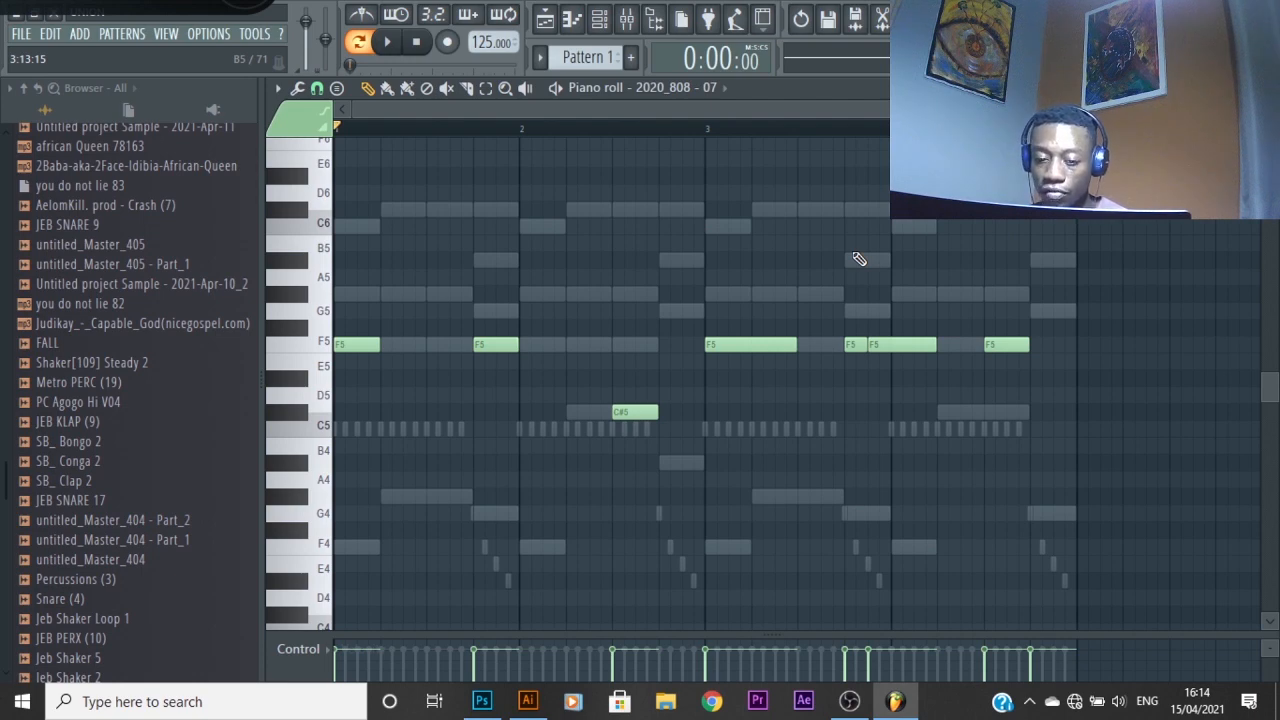
key(ctrl+Down)
key(space)
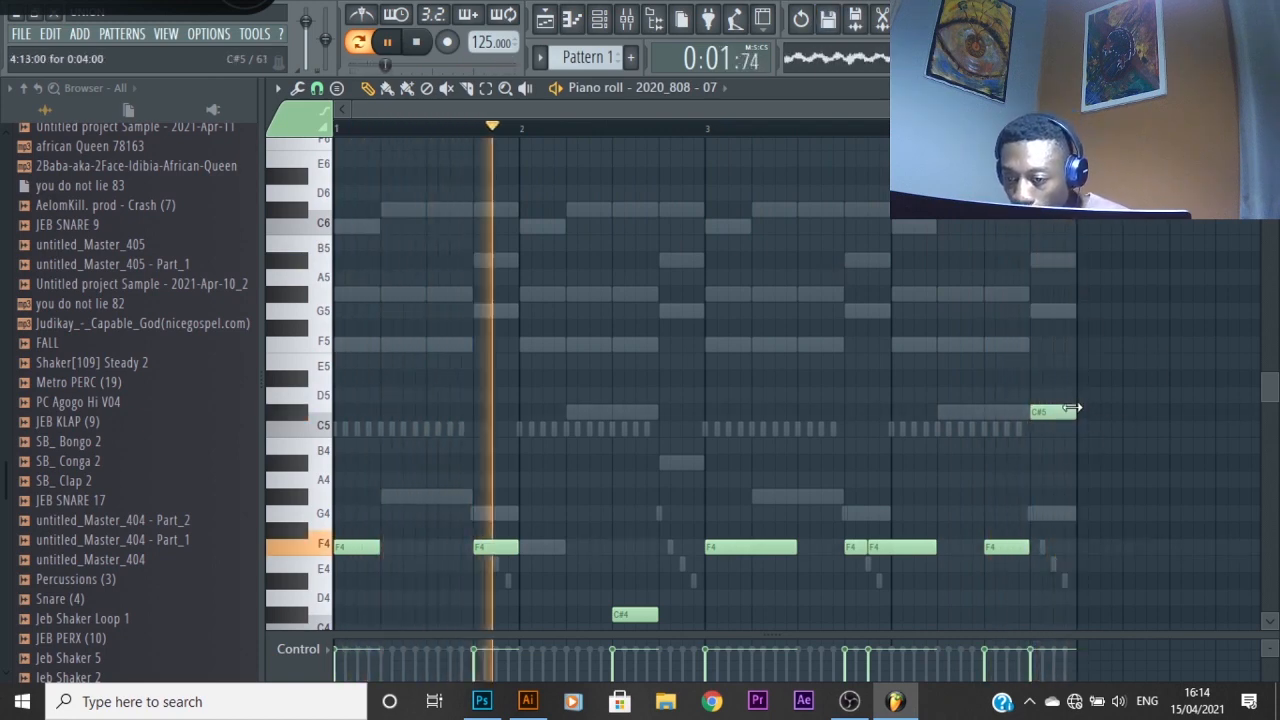
Shorten the C#5 note on beat 4 of bar 4 to two steps and add a second two-step C#5 directly after it
drag(1071, 407, 1052, 434)
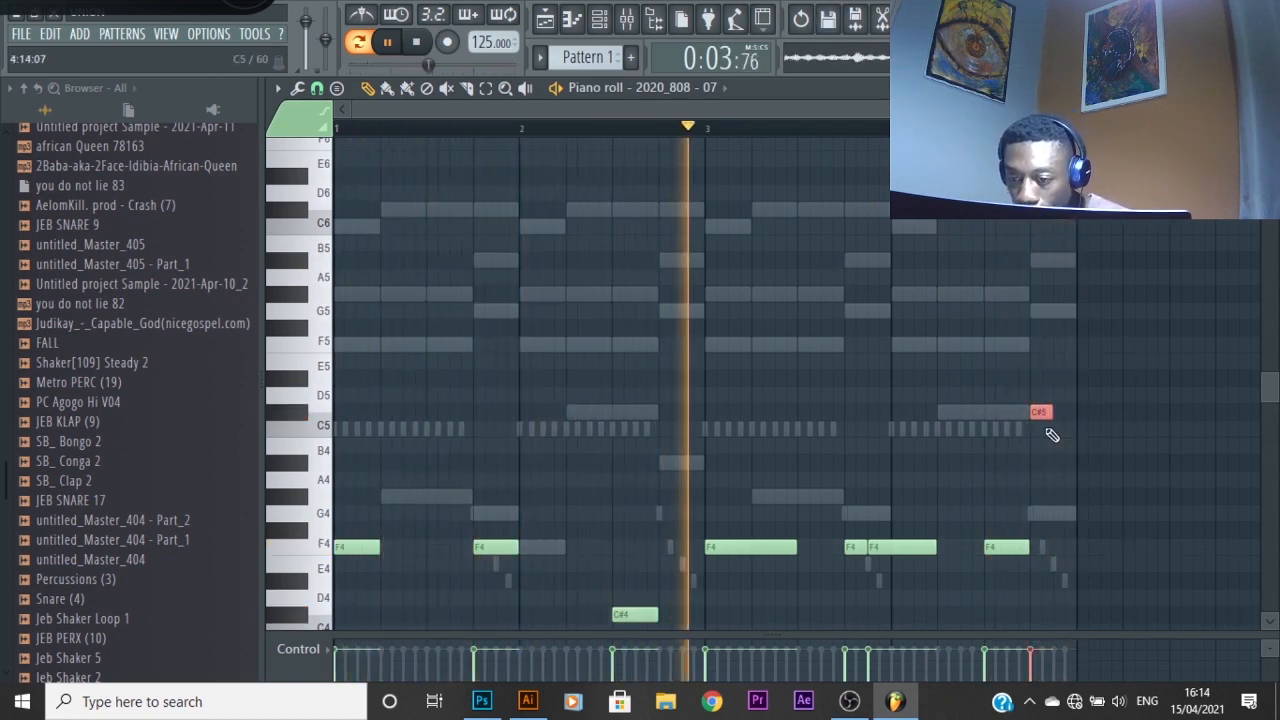
key(ctrl+b)
scroll(1076, 427, up, 3)
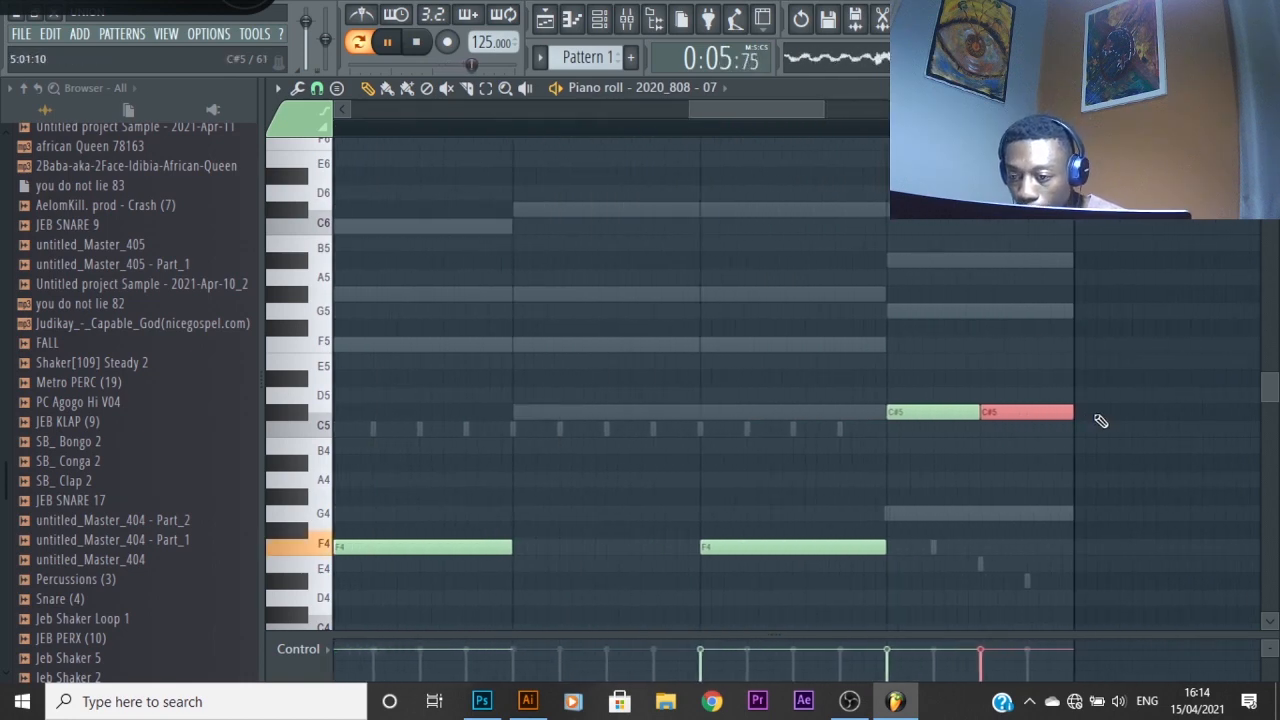
scroll(1051, 417, down, 3)
scroll(779, 407, down, 3)
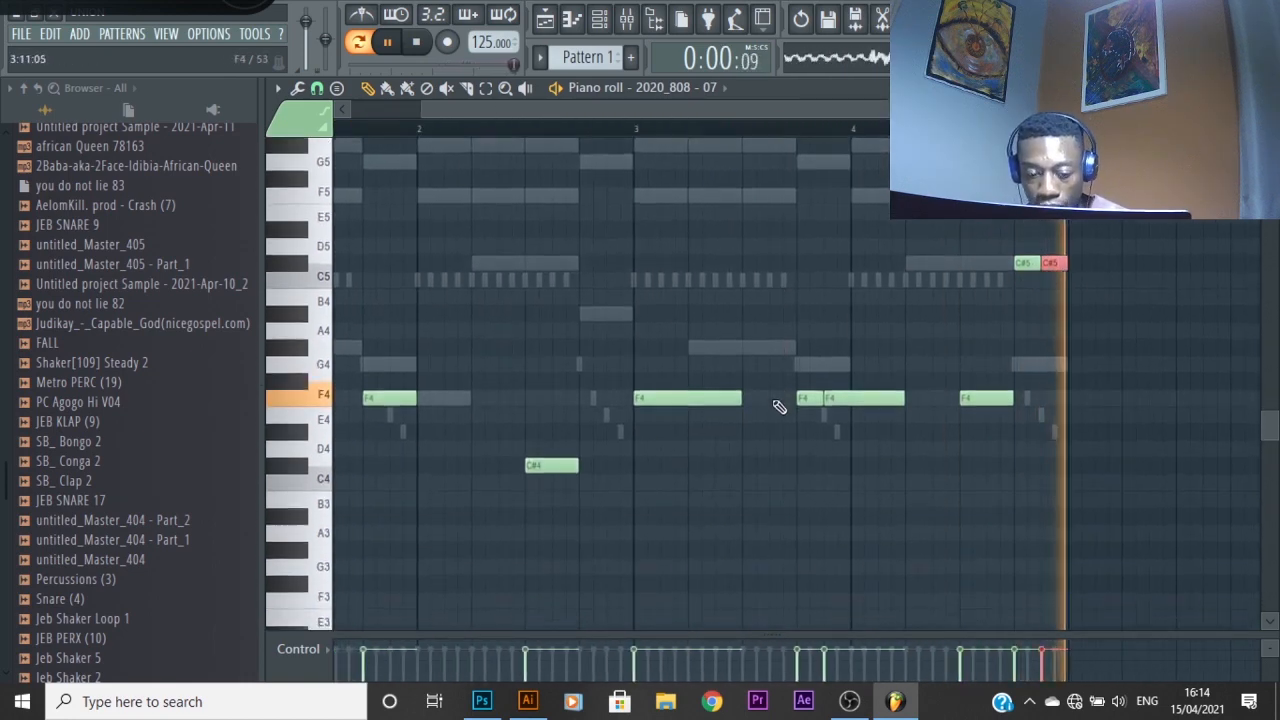
scroll(934, 426, down, 1)
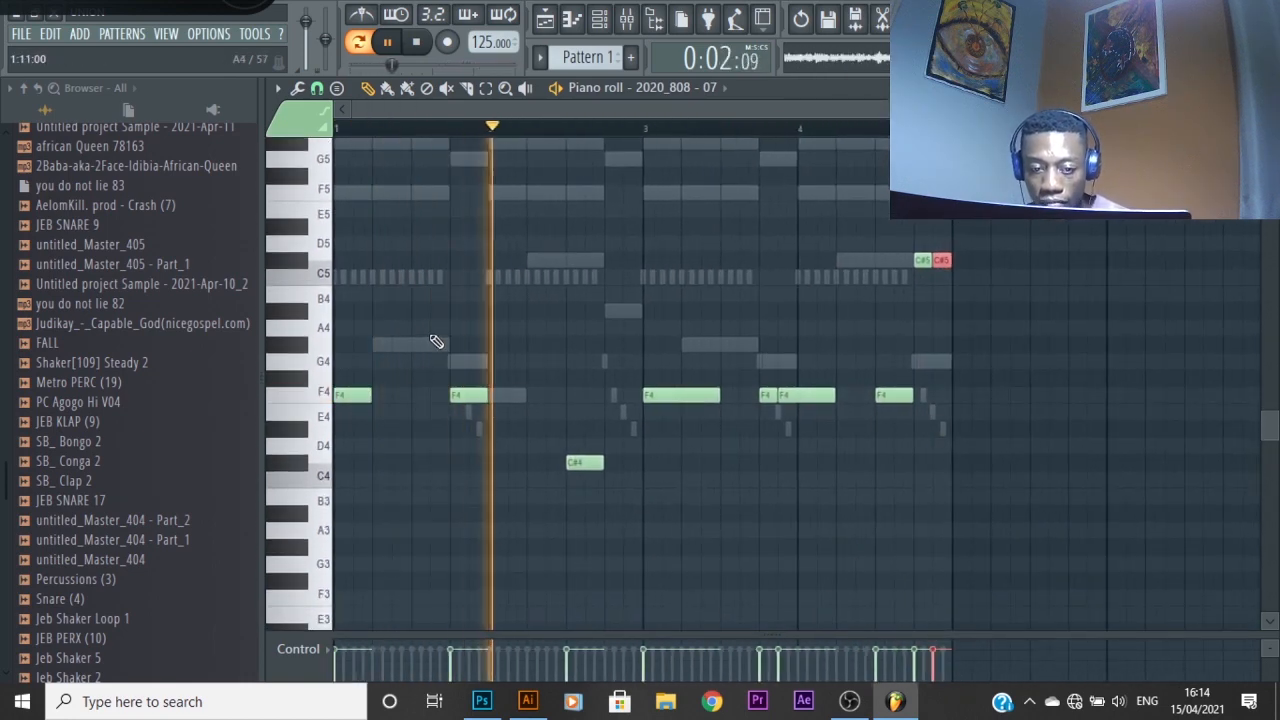
key(space)
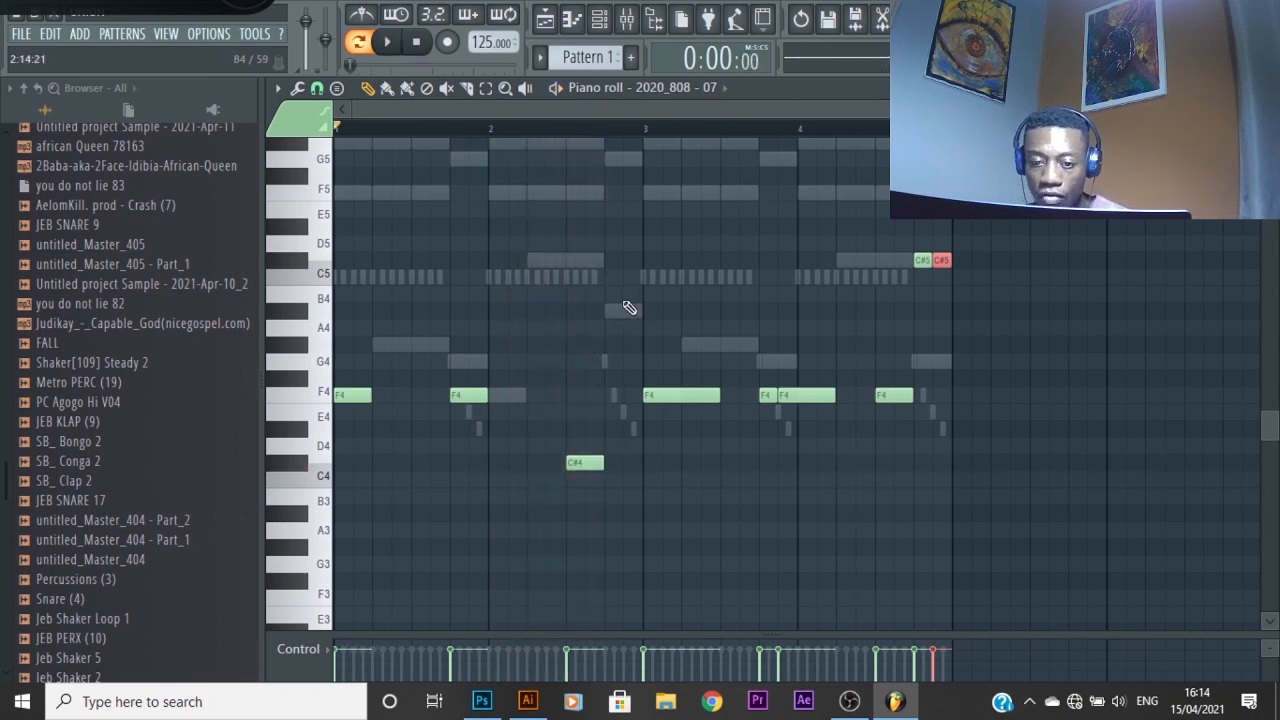
Extend the F4 and C#4 notes across bars 1 to 4 with Quick Legato so each reaches the following note
drag(620, 286, 334, 526)
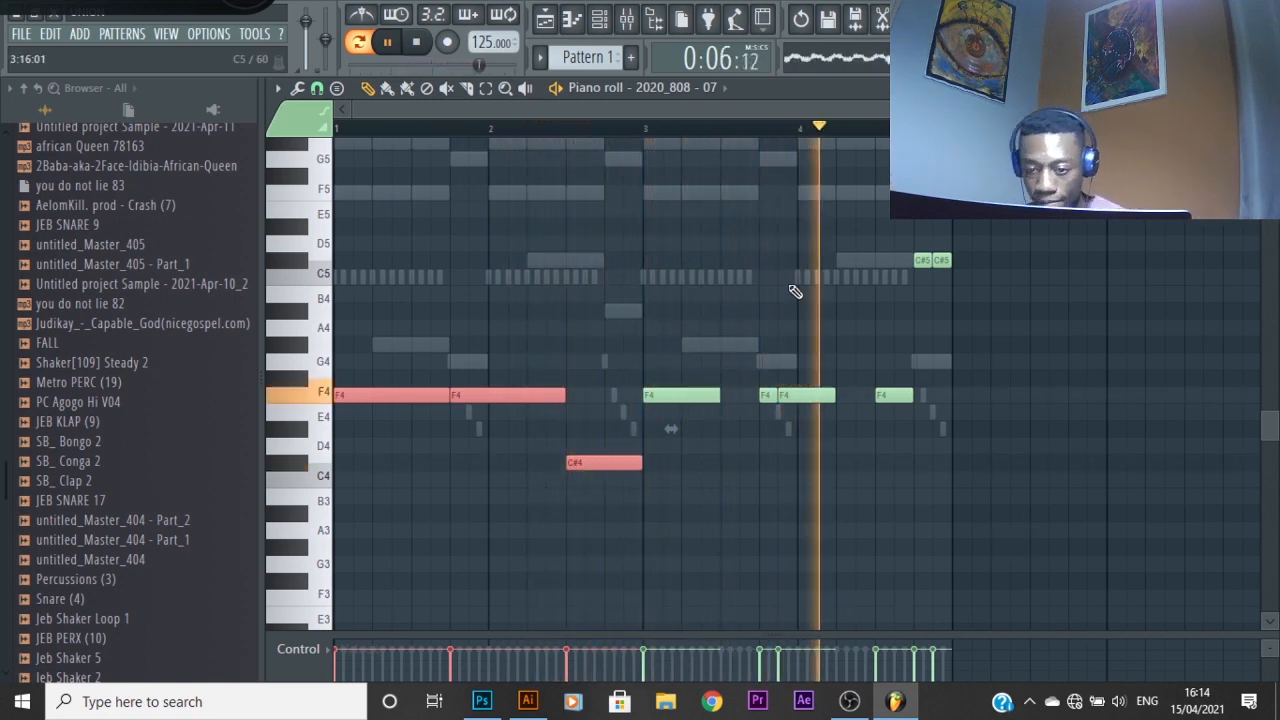
drag(805, 322, 683, 460)
key(ctrl+l)
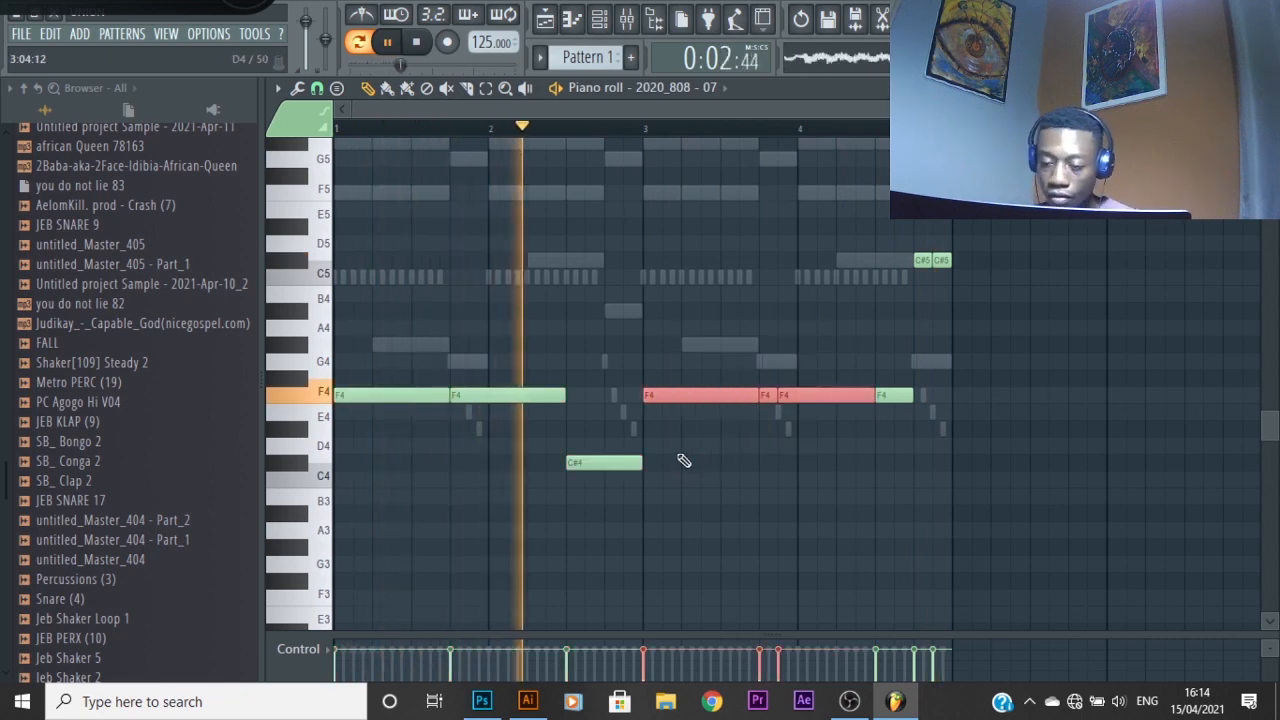
scroll(711, 277, up, 2)
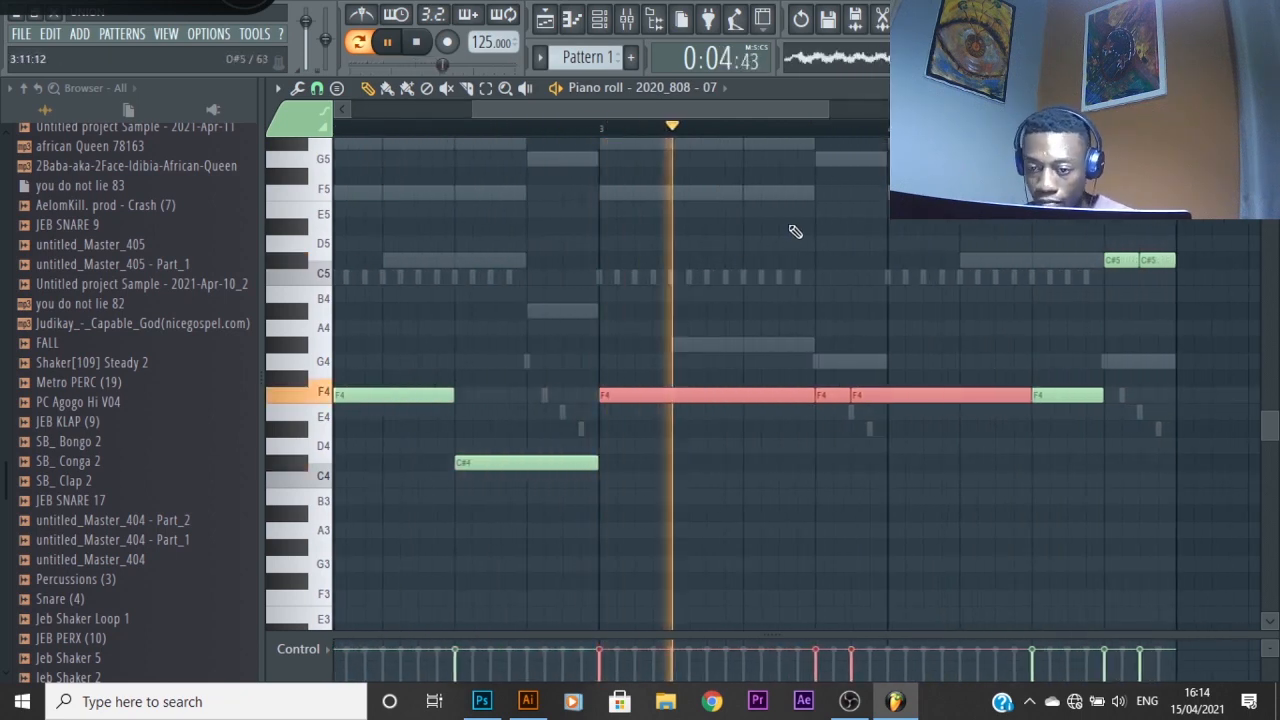
key(ctrl+d)
scroll(880, 220, down, 1)
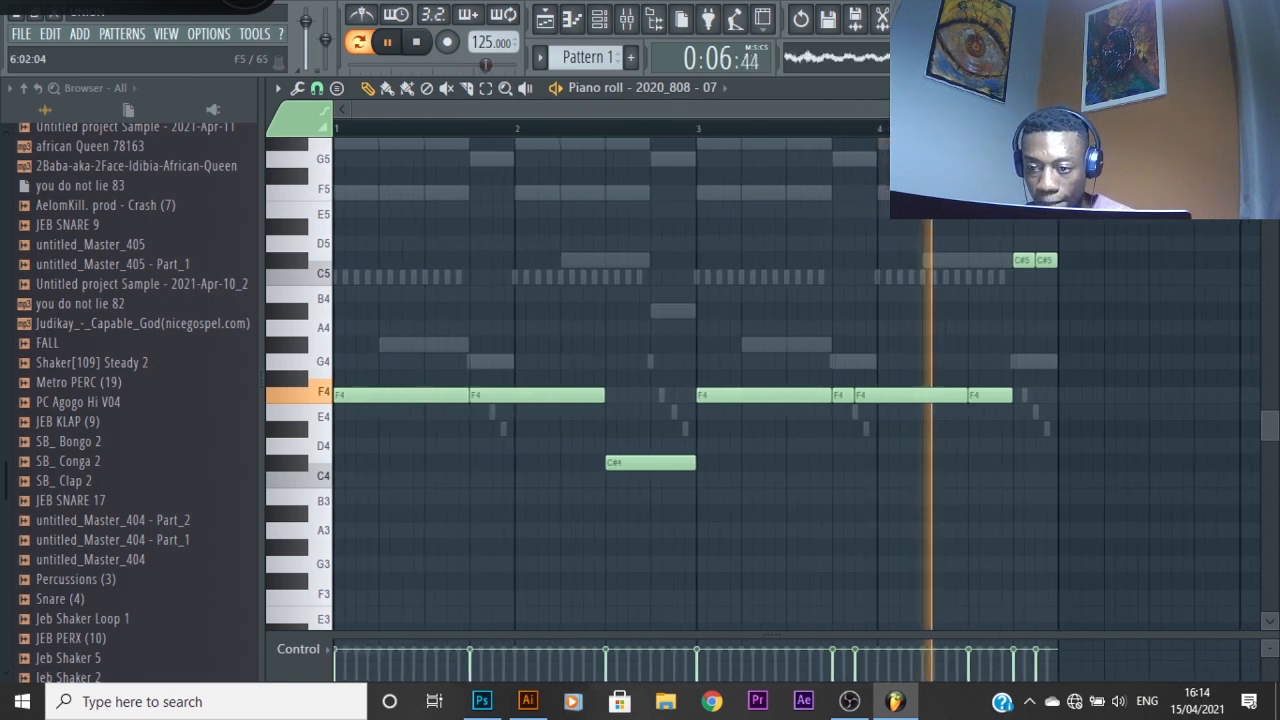
scroll(512, 275, down, 1)
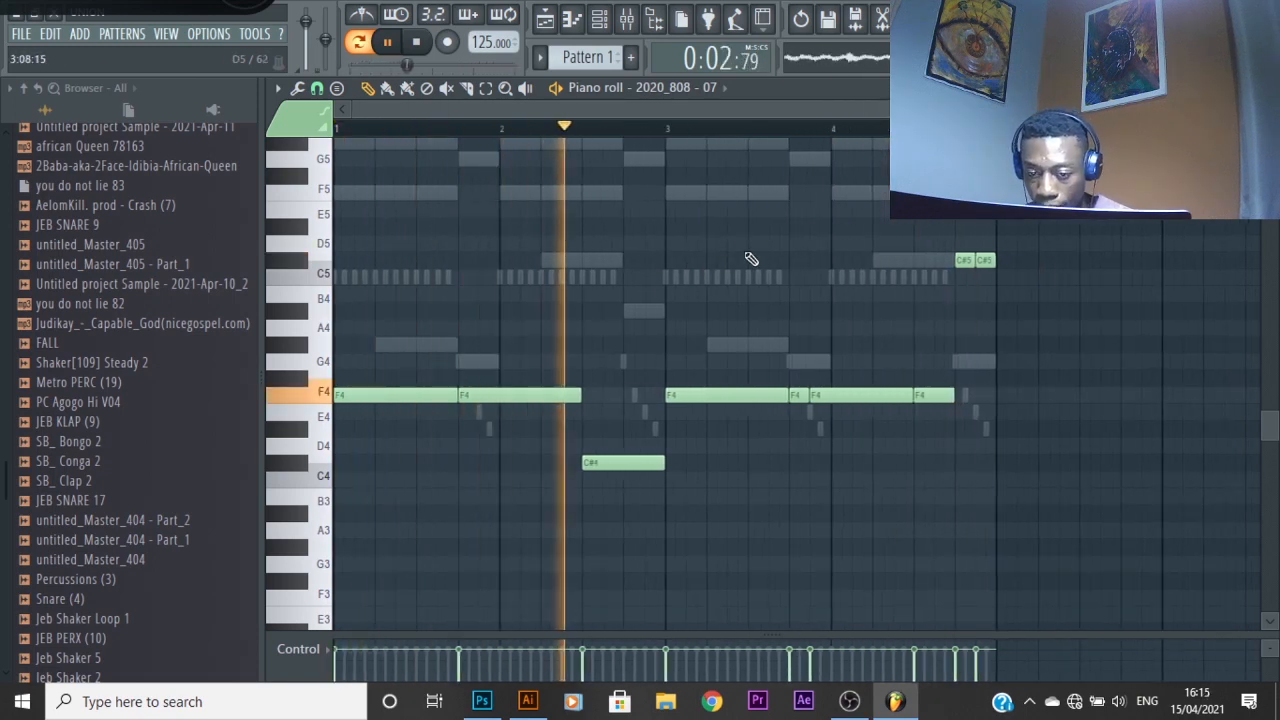
Shorten the C#4 note in bar 2 to four steps, add three one-step C#4 notes directly after it, and play the result
key(space)
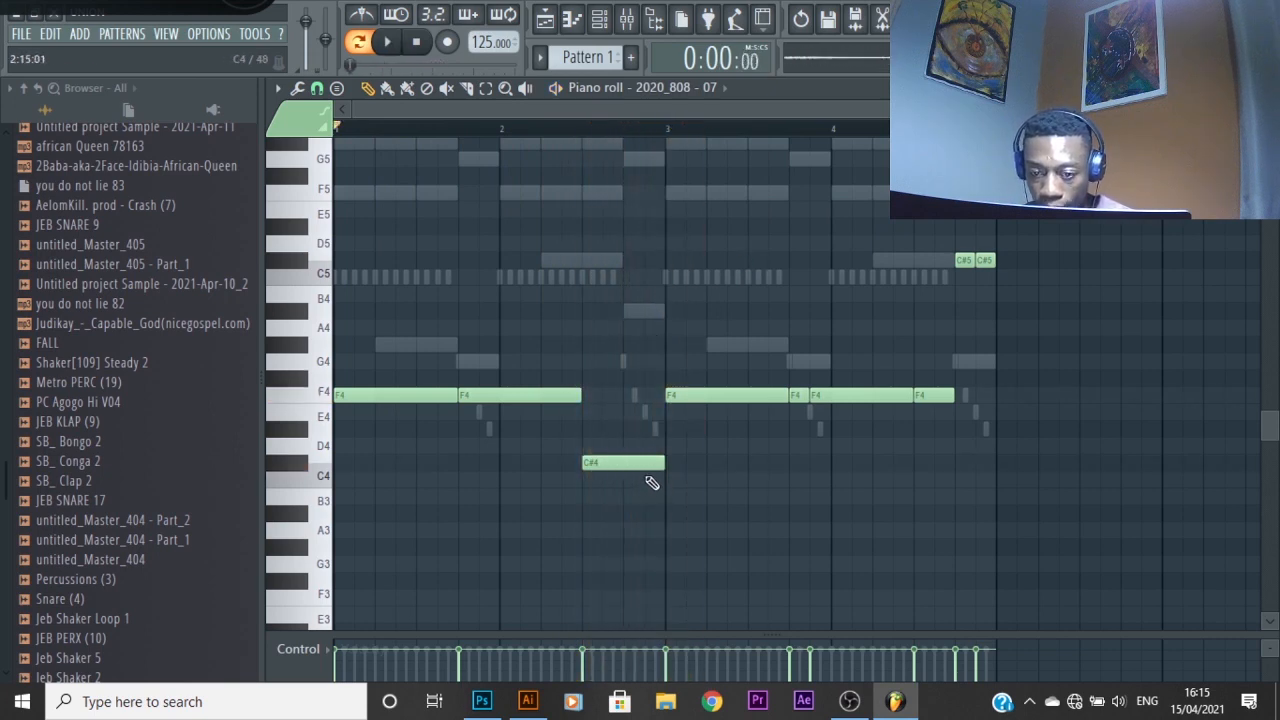
scroll(644, 465, up, 2)
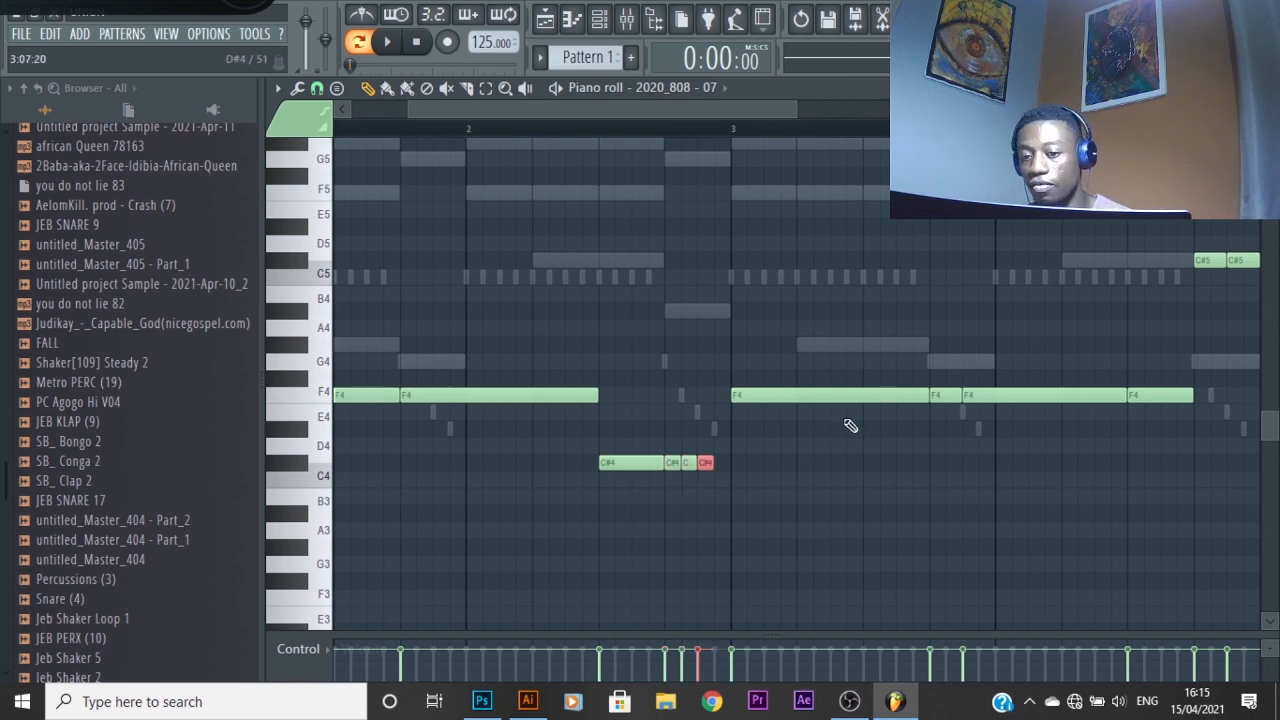
key(space)
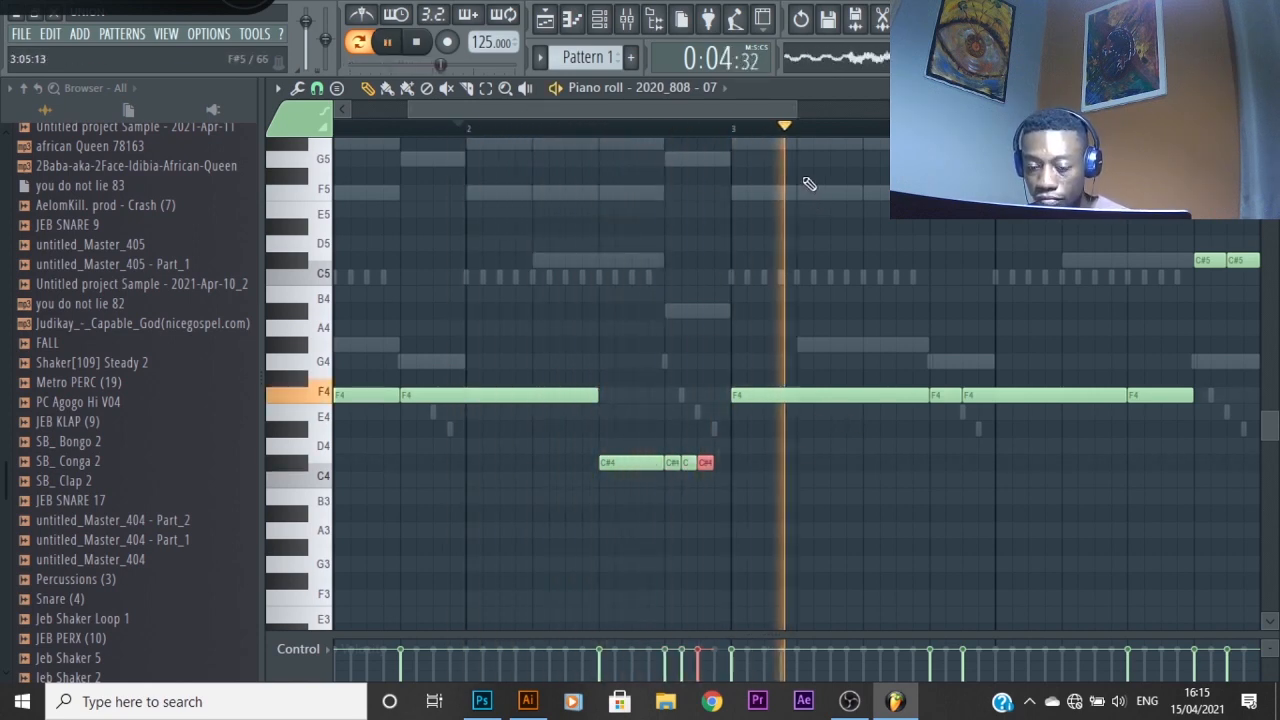
key(space)
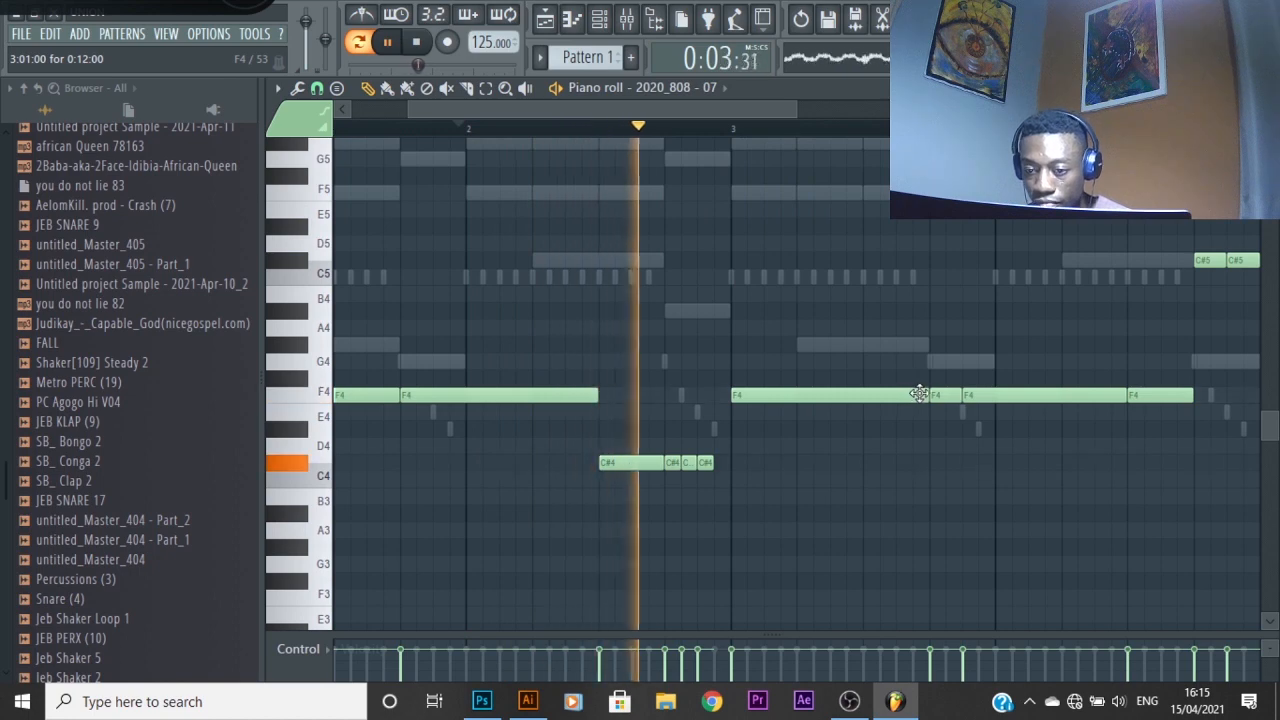
Shorten the F4 note at the start of bar 3 to six steps, add a second six-step F4 after it, and play the pattern
key(space)
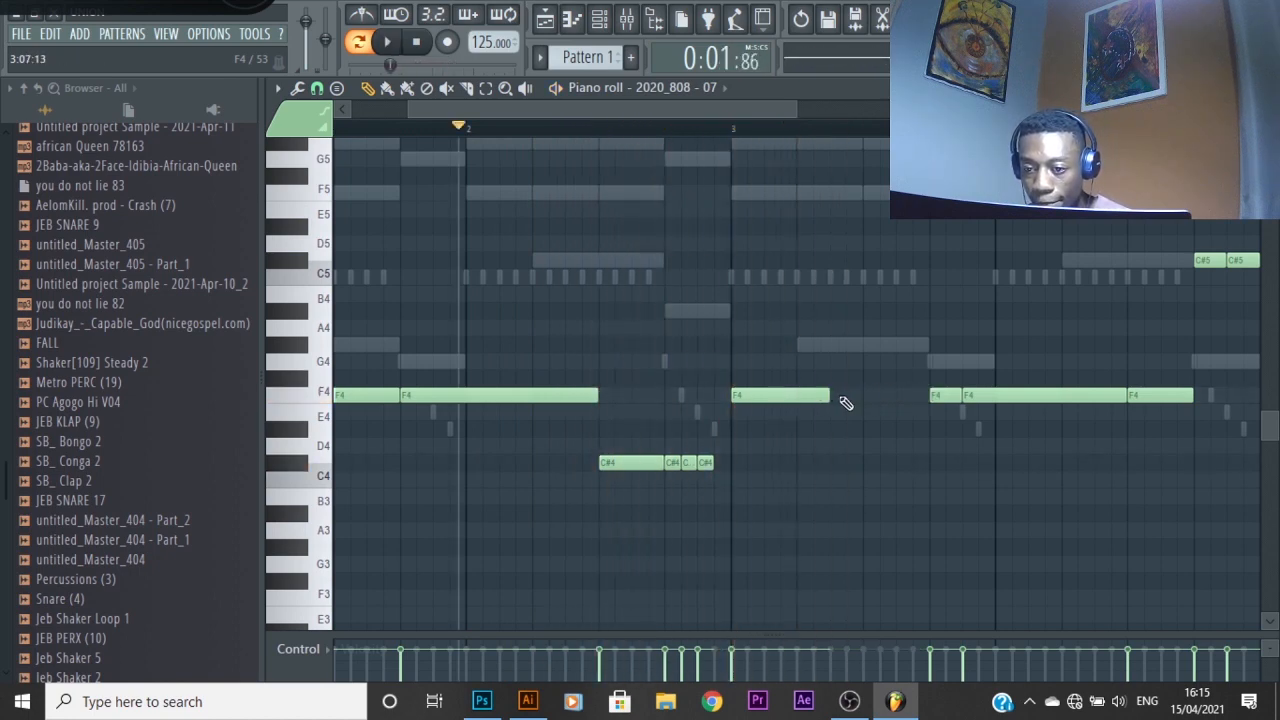
mouse_move(856, 395)
mouse_down()
mouse_move(852, 415)
mouse_move(846, 396)
mouse_up()
key(space)
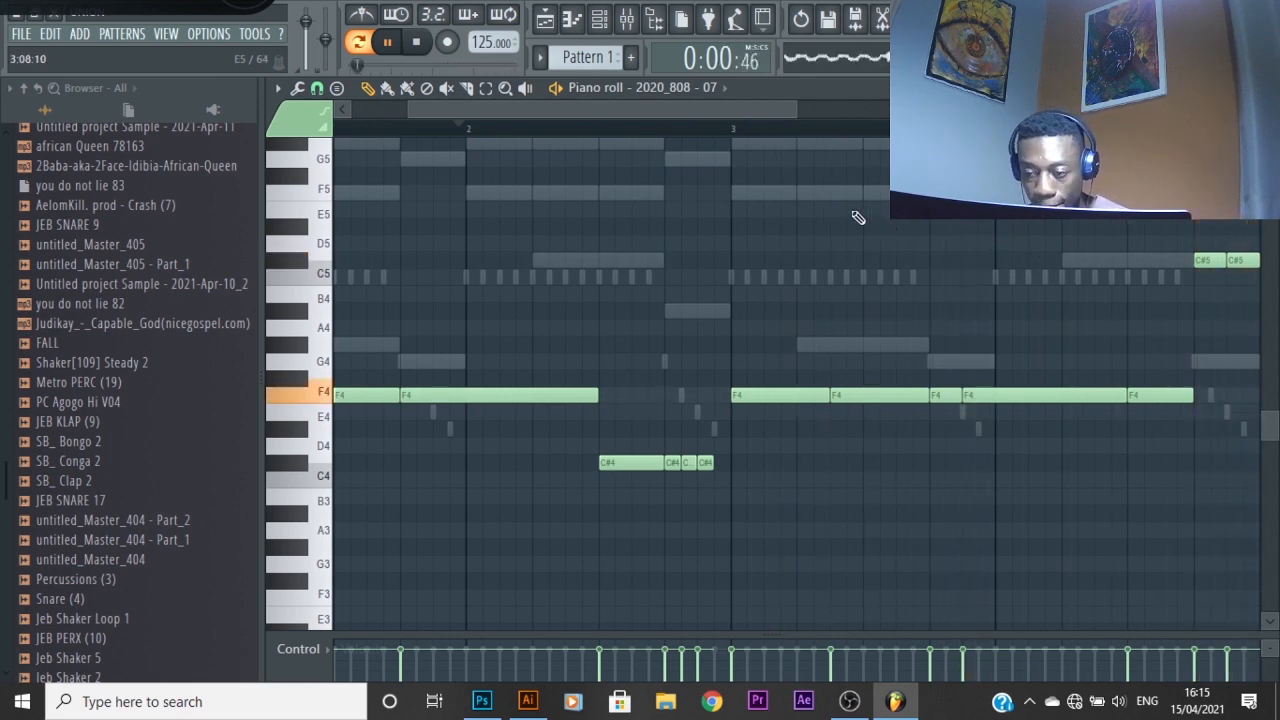
scroll(864, 225, down, 2)
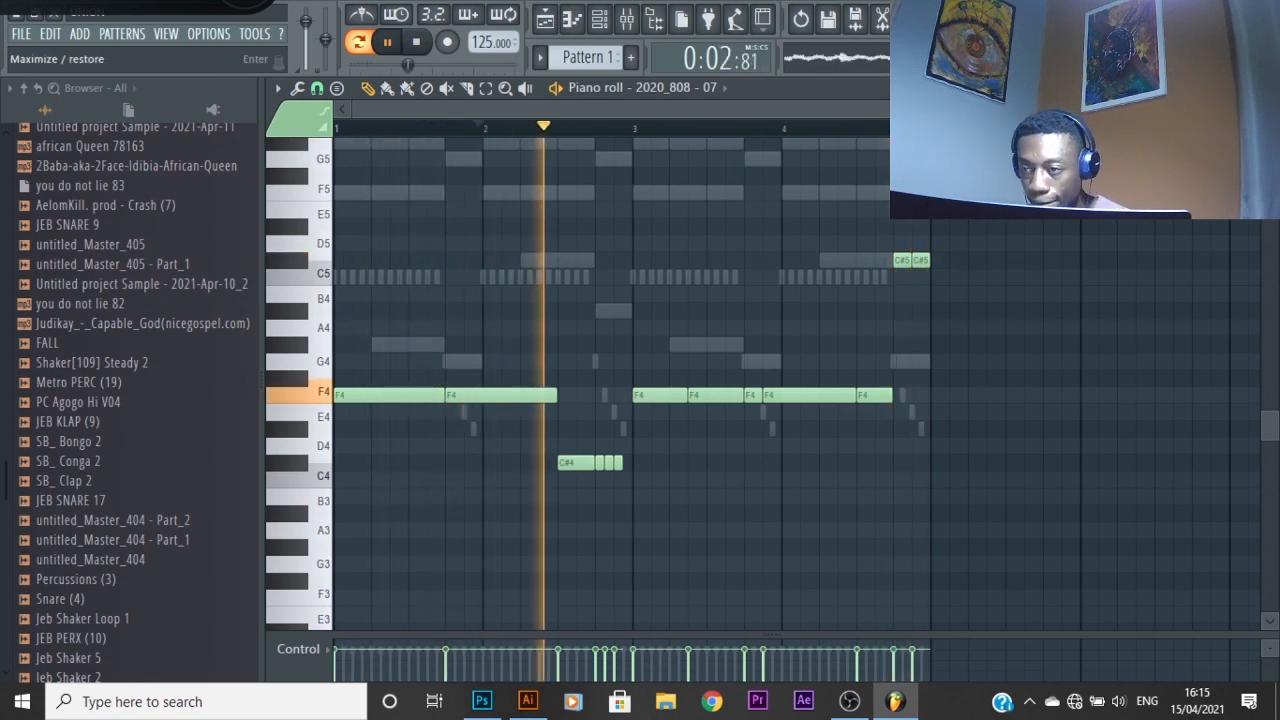
Close the 808's piano roll, audition percussion, clap and snare samples in the browser, and add 2020_KICK - 19 as a new channel
click(1268, 88)
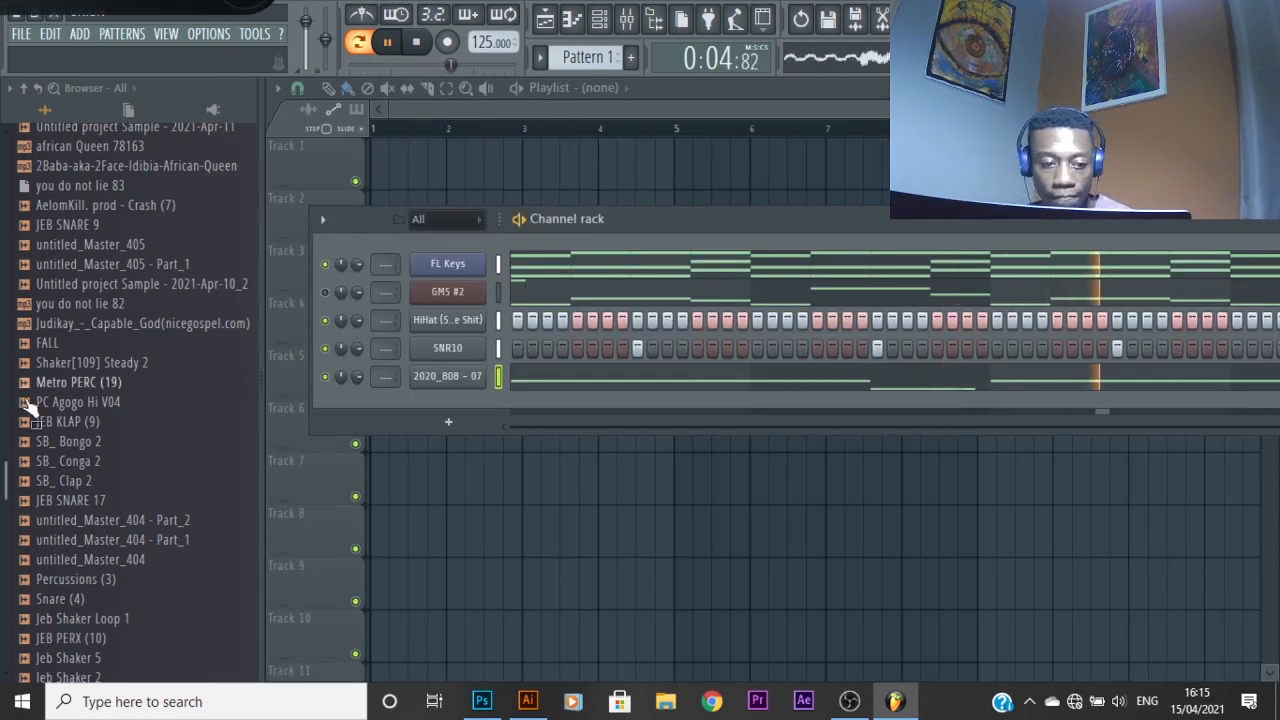
click(88, 386)
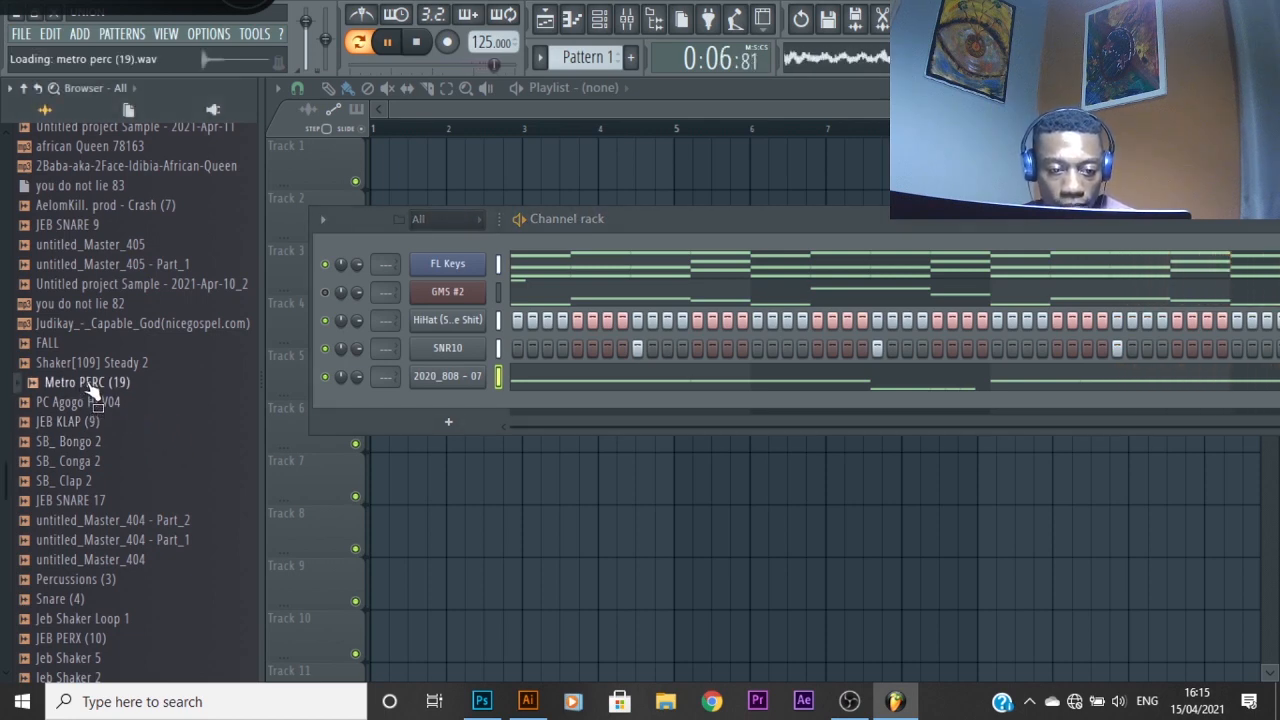
key(space)
click(80, 367)
click(96, 425)
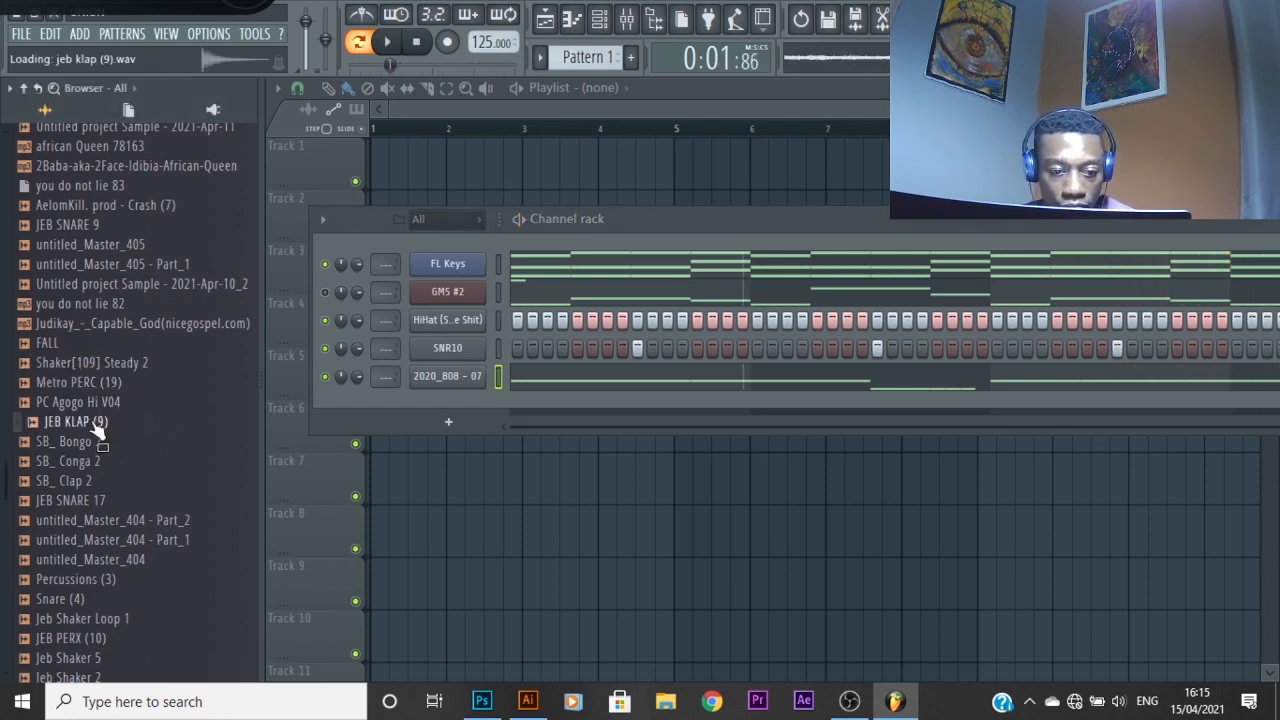
click(80, 620)
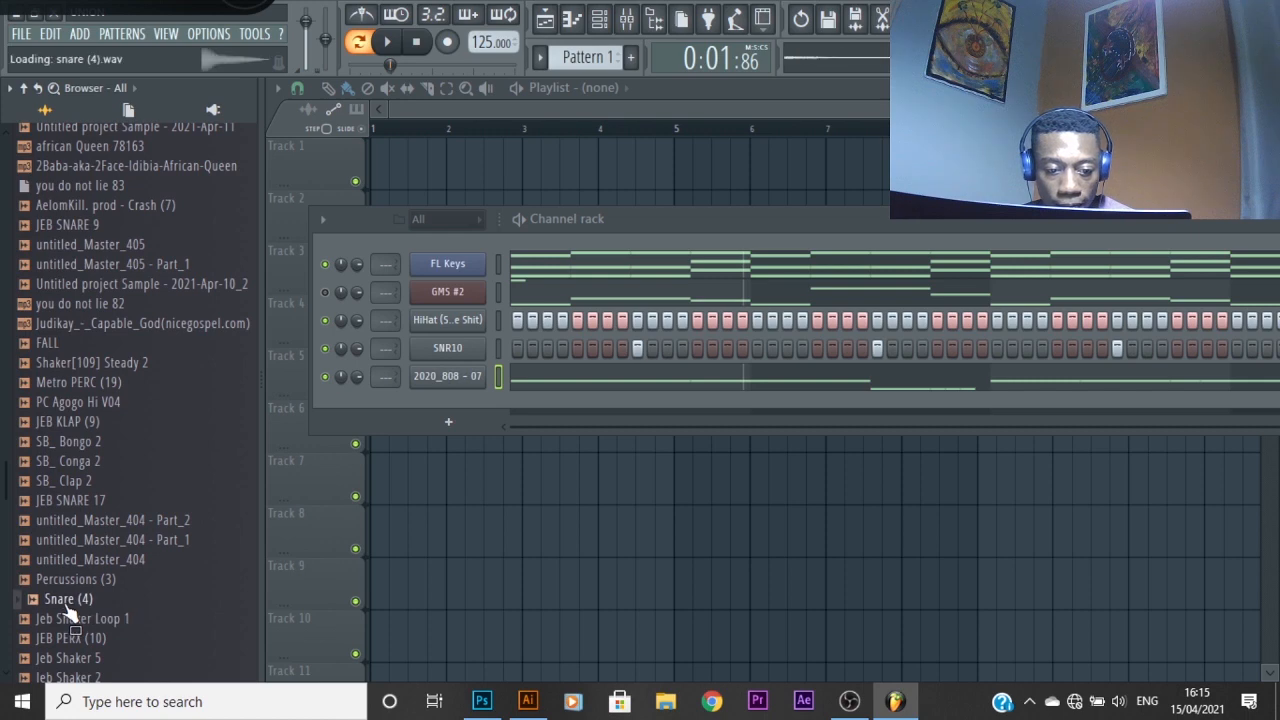
scroll(118, 515, up, 3)
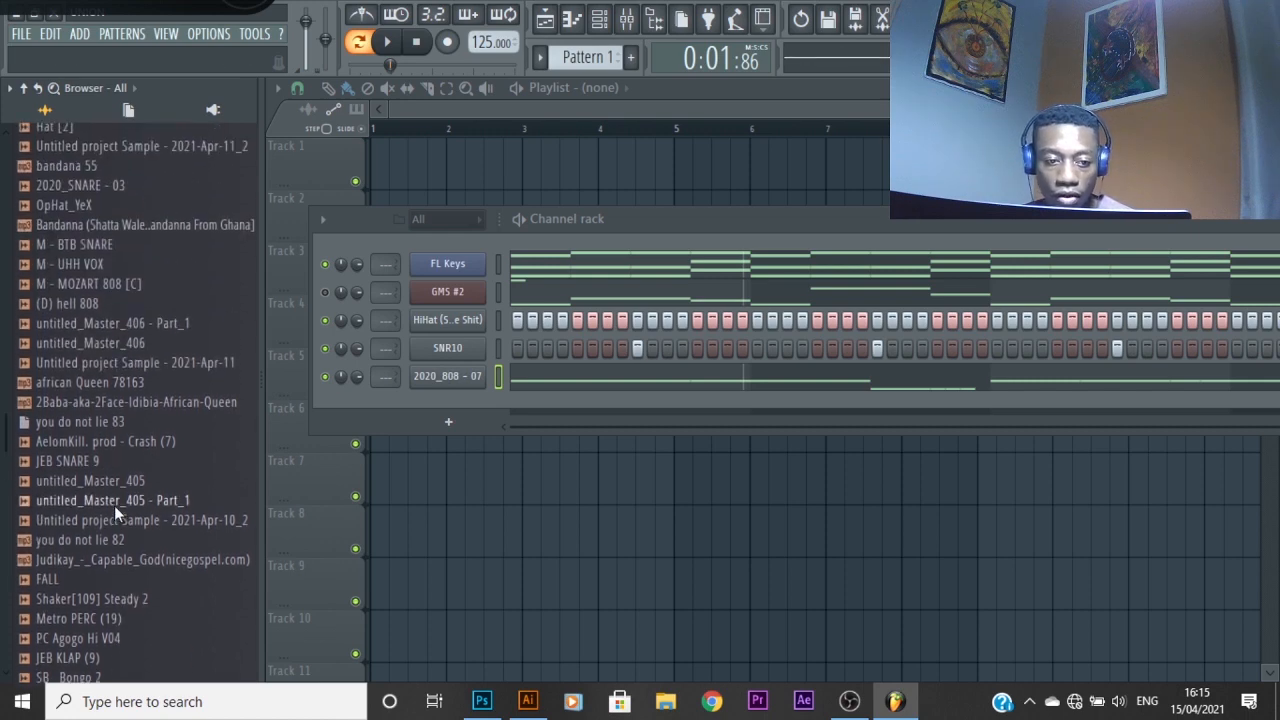
scroll(114, 505, up, 6)
click(77, 344)
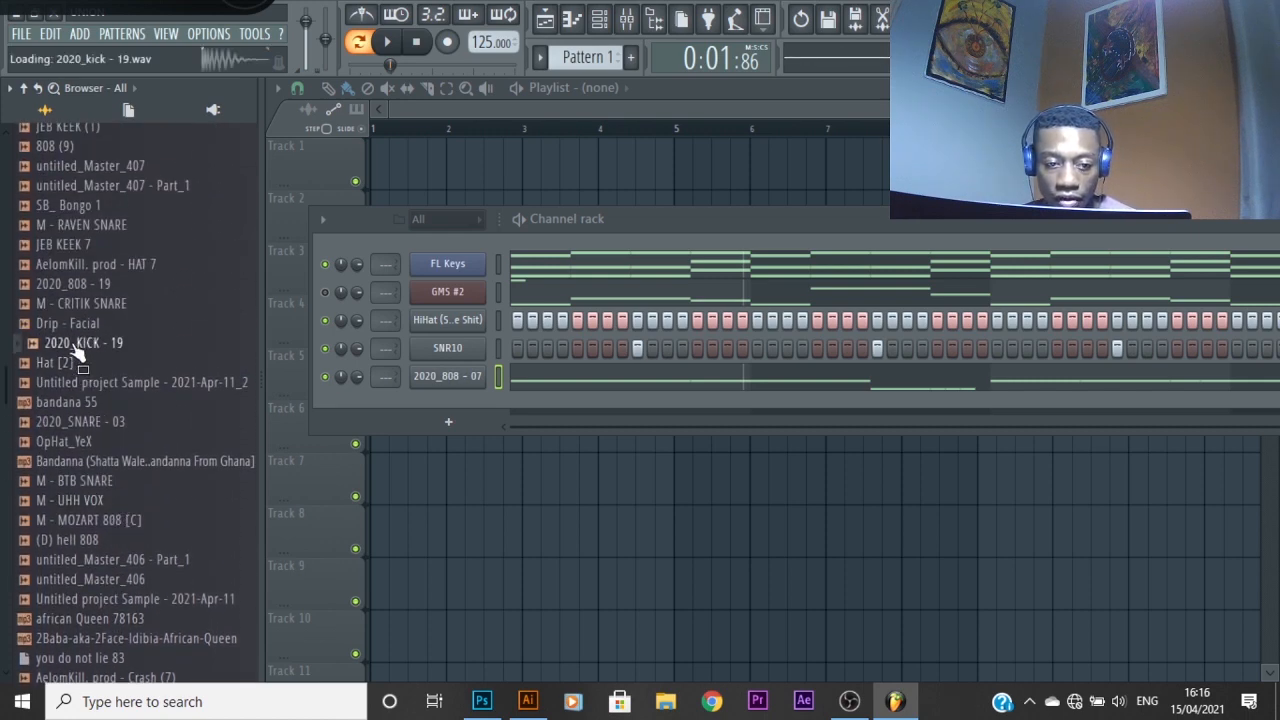
drag(83, 350, 470, 408)
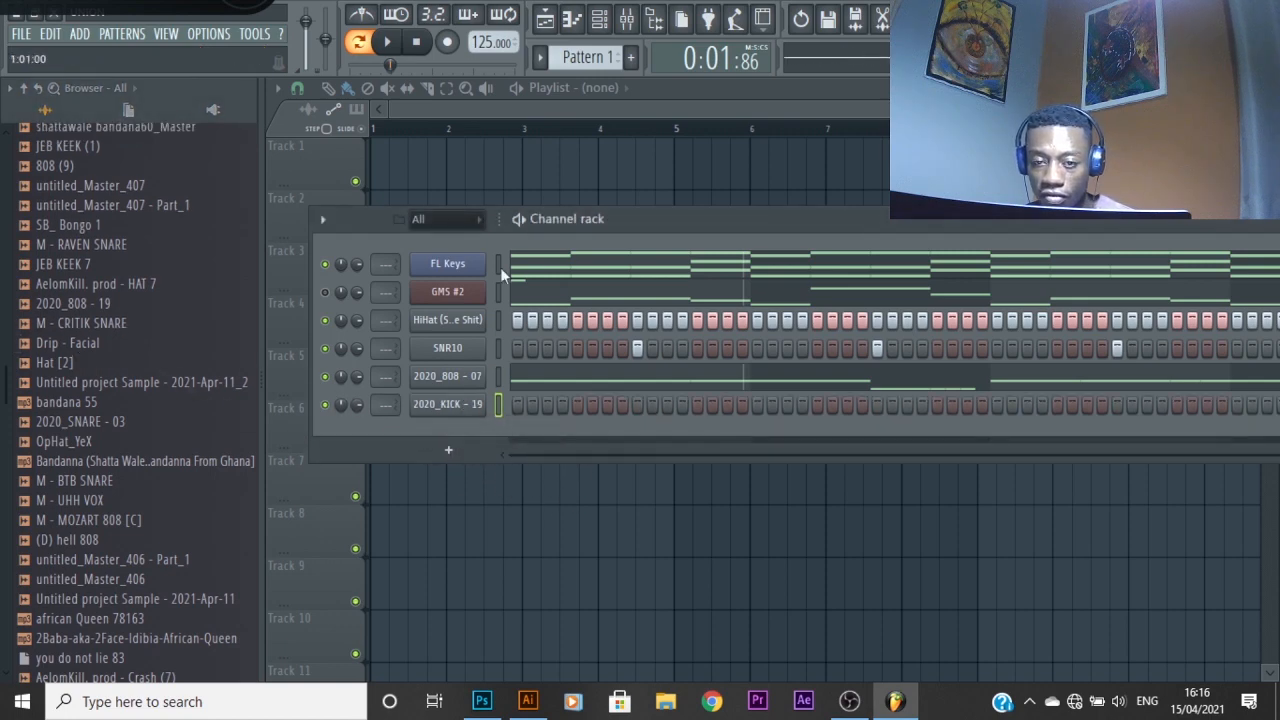
Place 2020_KICK - 19 hits on step 1 of bars 1 and 3 and on step 7 of bar 2, playing the pattern
click(518, 404)
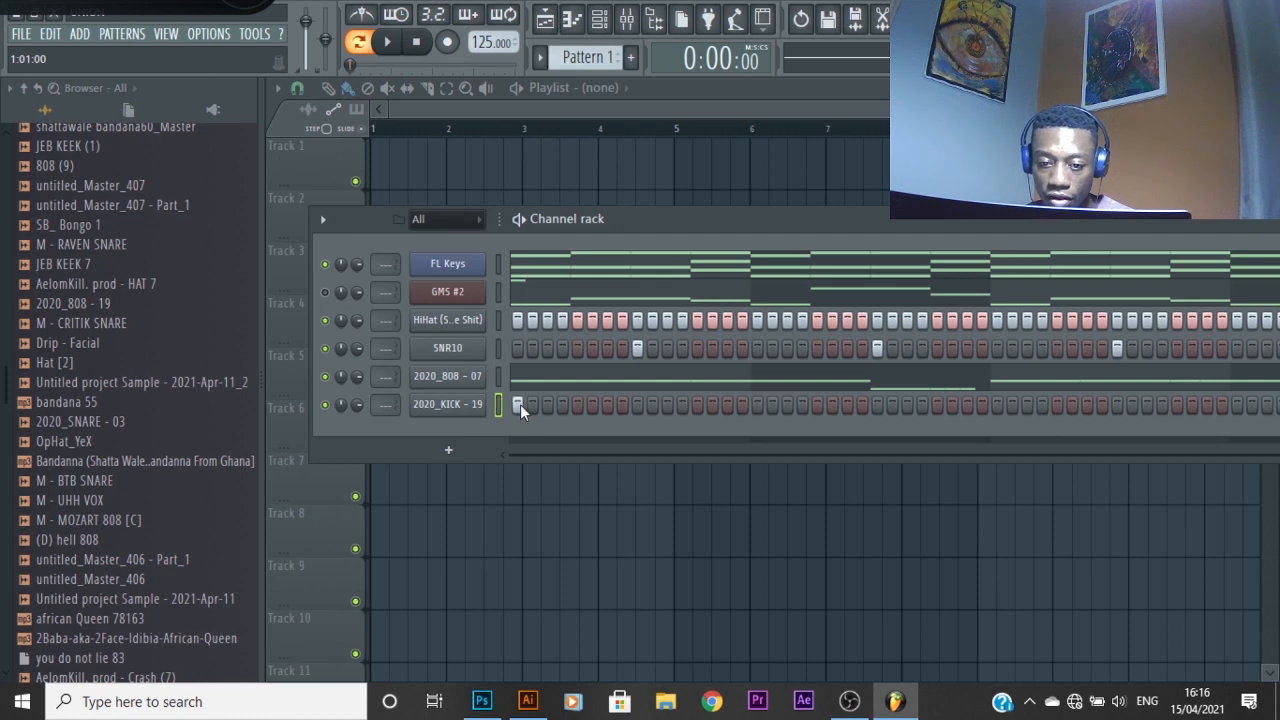
click(877, 404)
drag(1141, 222, 1096, 222)
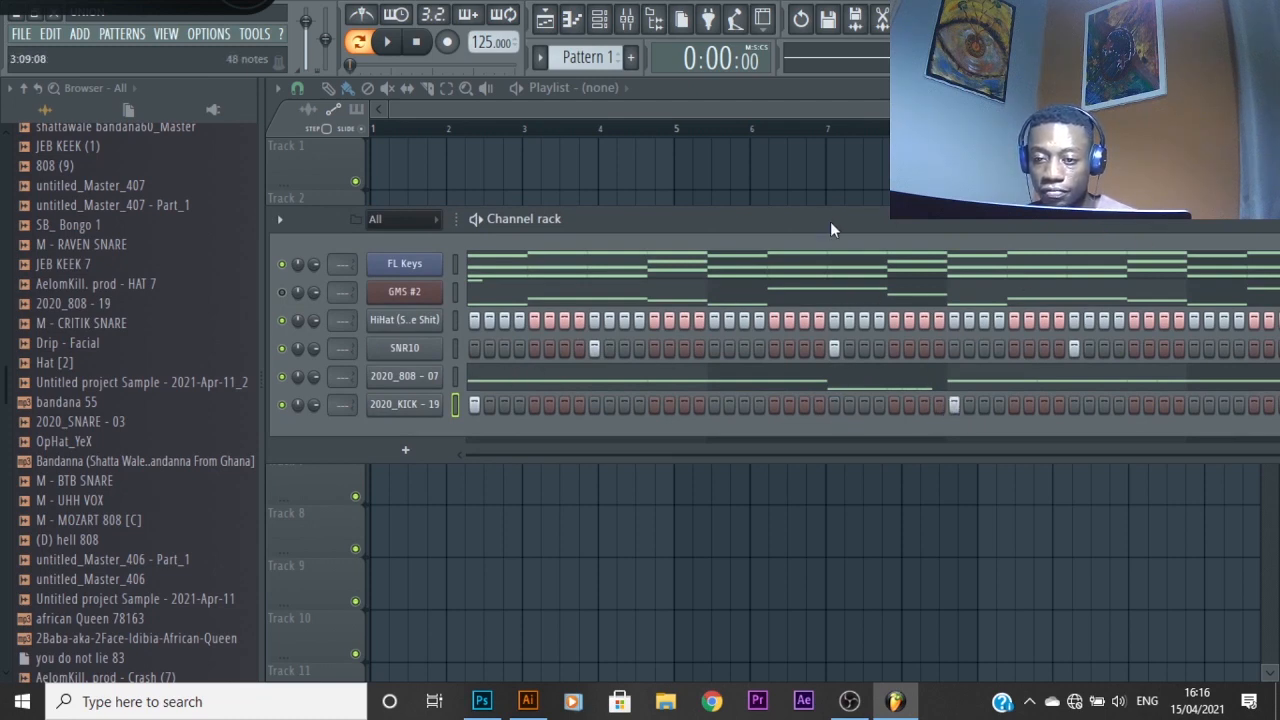
key(space)
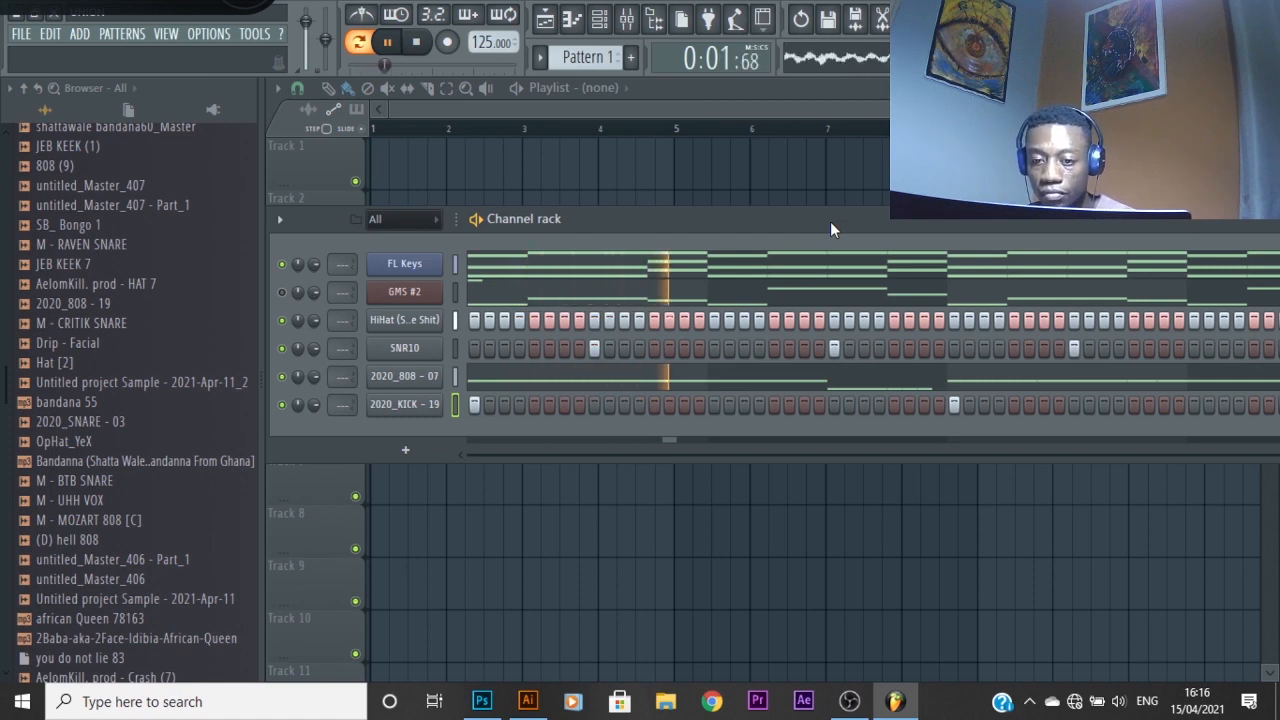
click(792, 405)
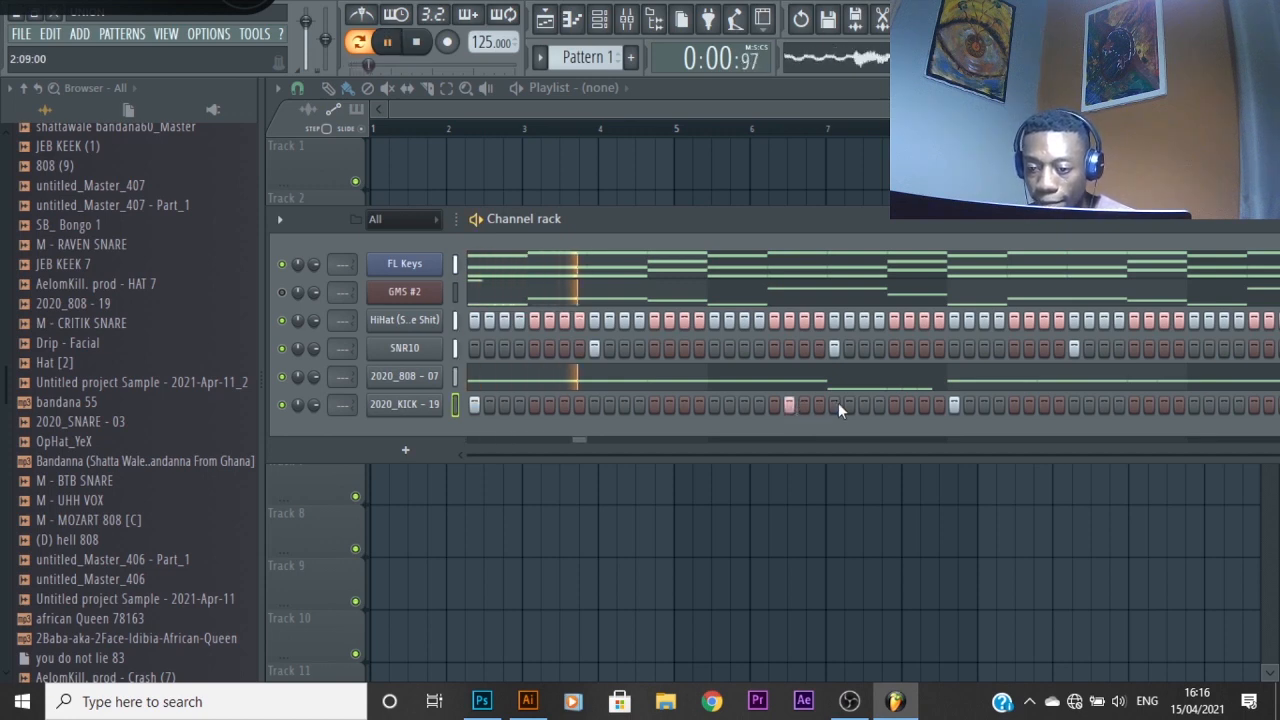
key(space)
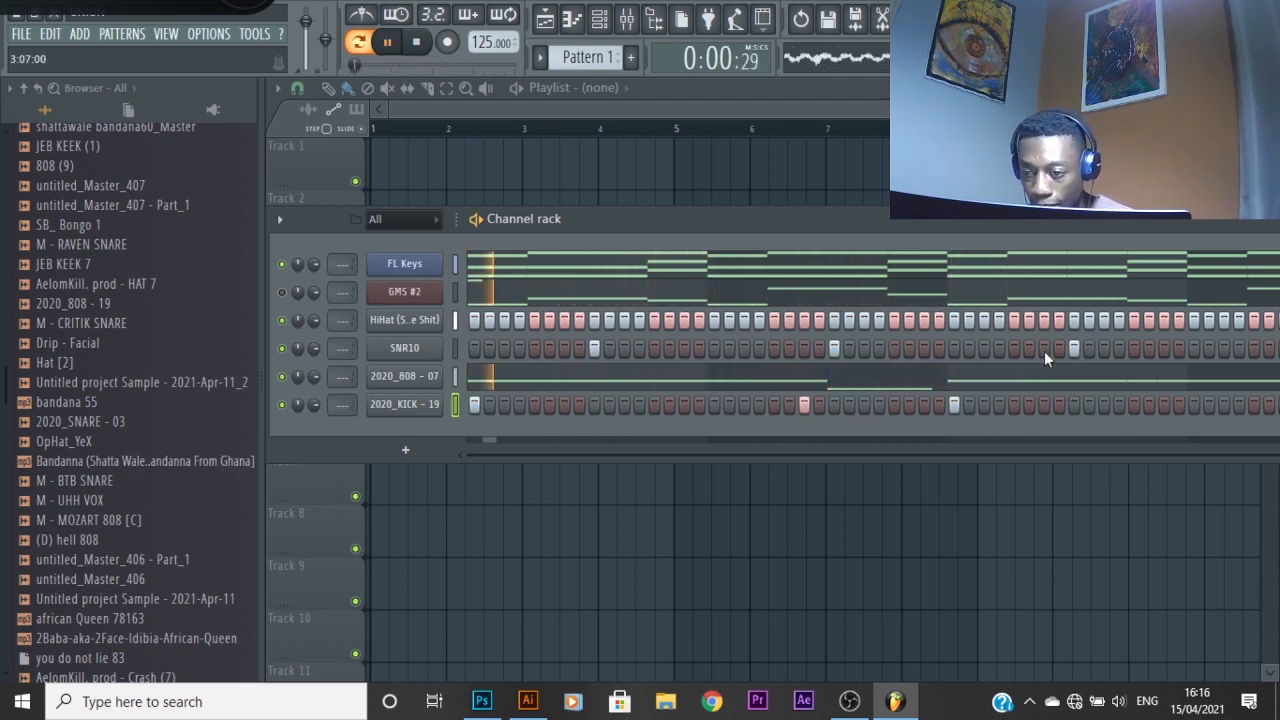
Add 2020_KICK - 19 hits on steps 7 and 13 of bar 3 and on step 9 of bar 4 during playback
drag(1019, 221, 905, 211)
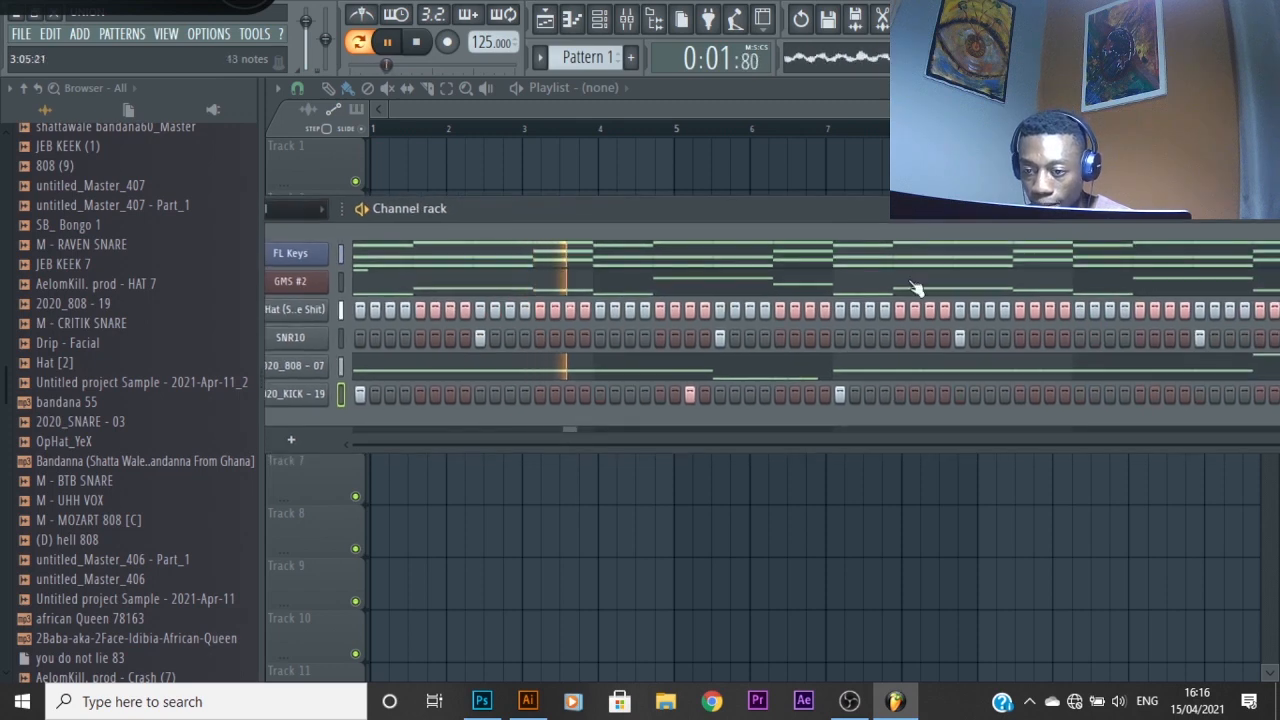
click(929, 396)
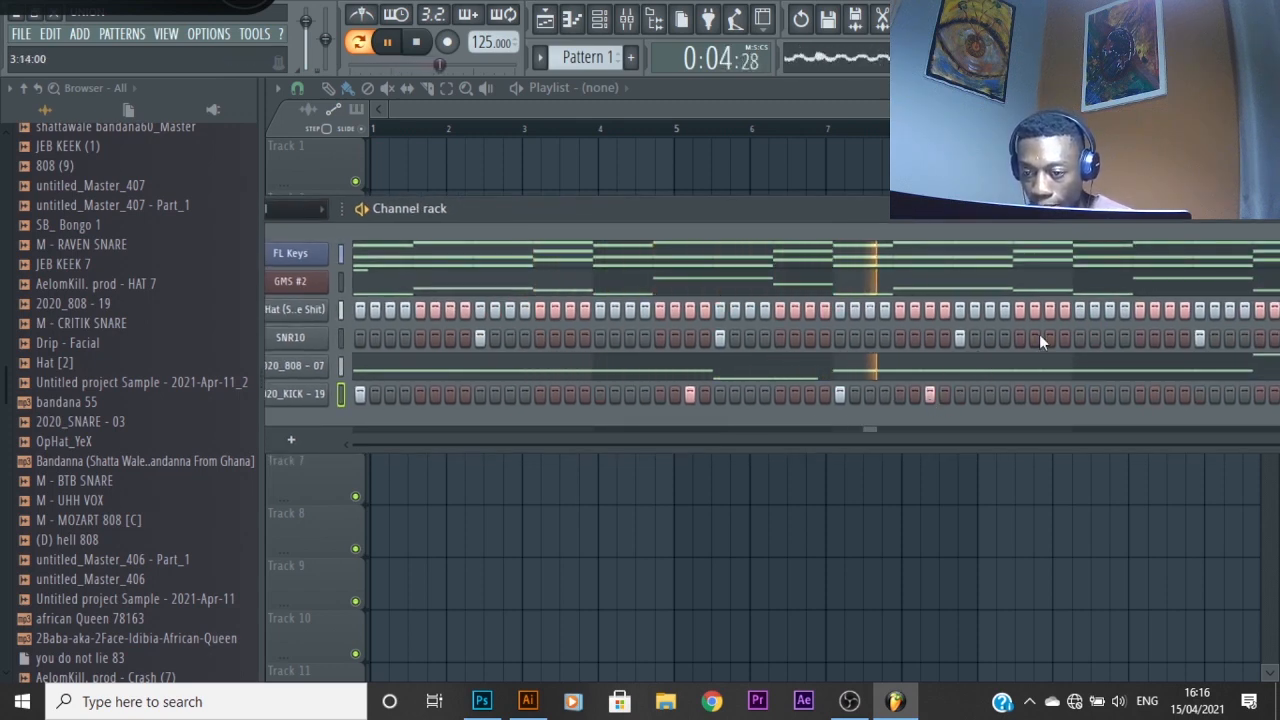
click(1019, 395)
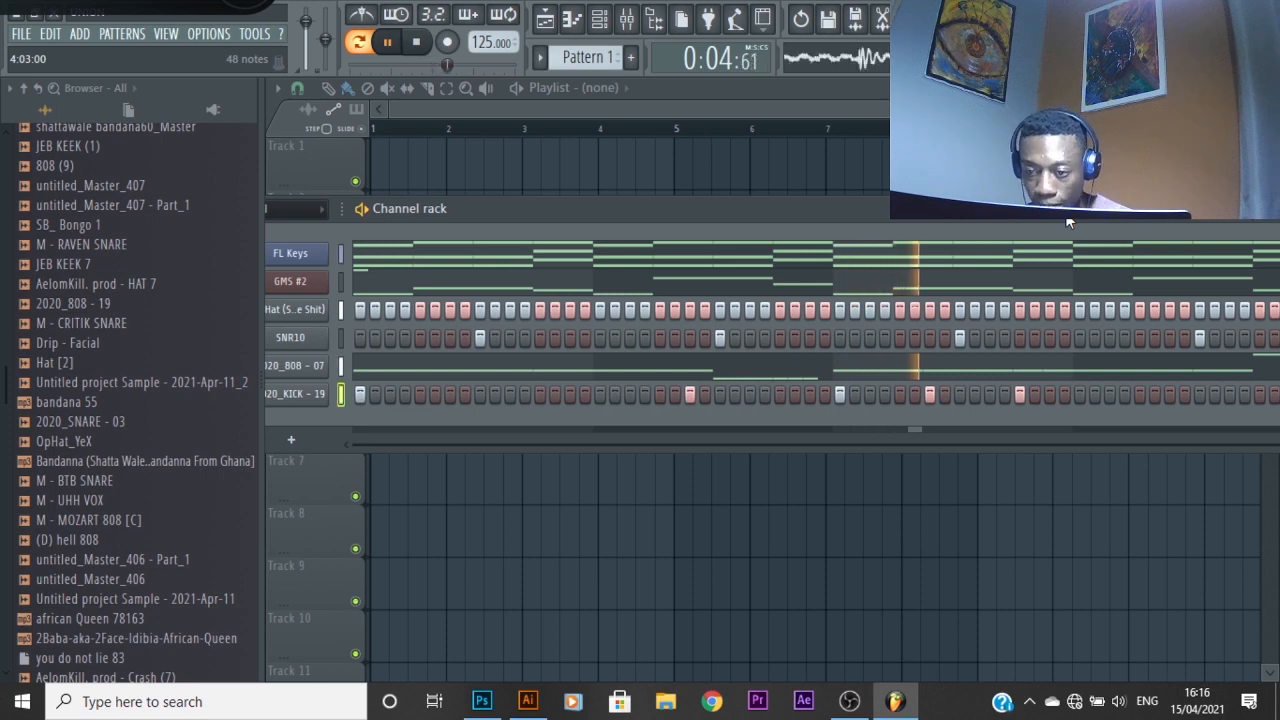
click(1198, 393)
drag(1023, 214, 927, 203)
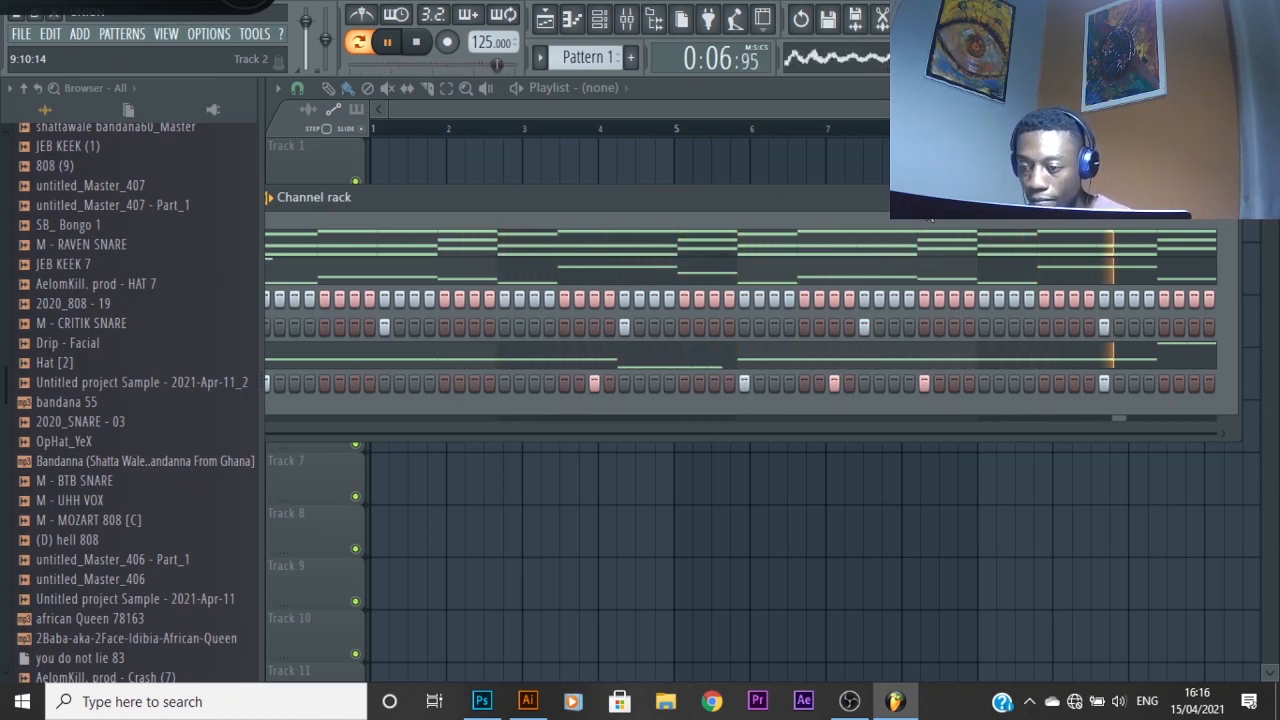
drag(851, 201, 1122, 203)
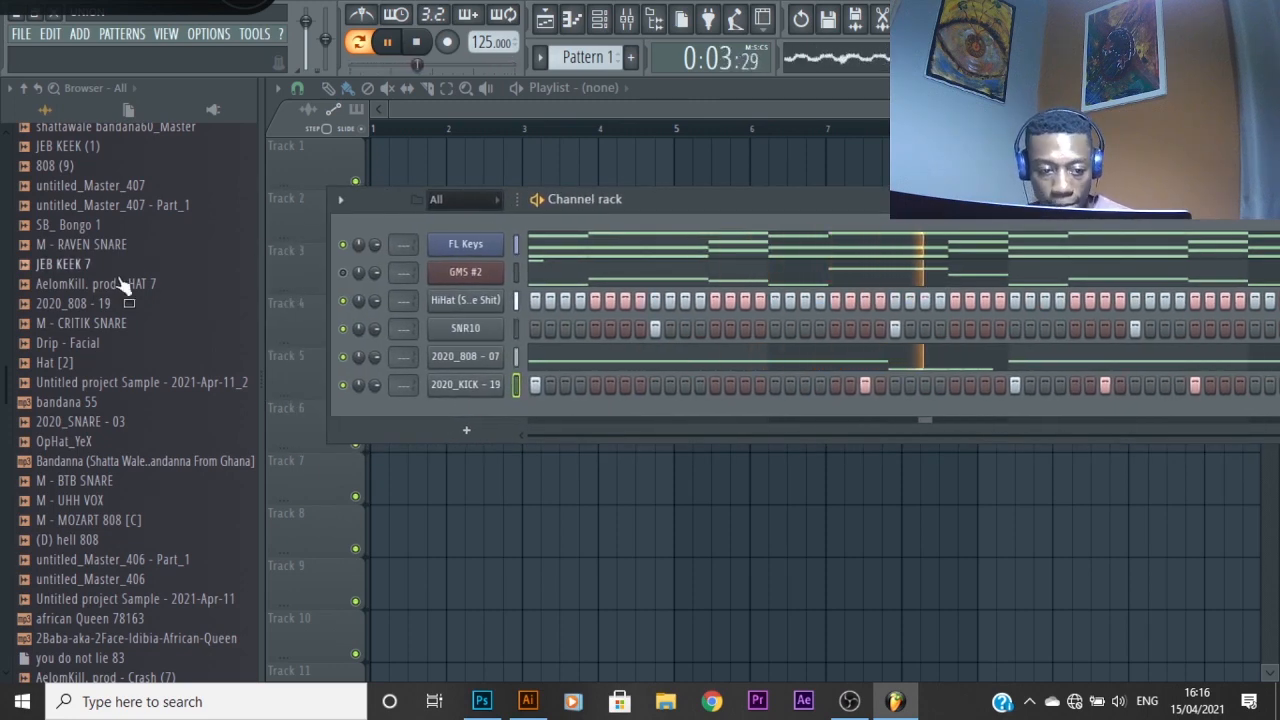
Stop playback, audition M - BTB SNARE and M - CRITIK SNARE, and add both samples as new channels
key(space)
click(82, 483)
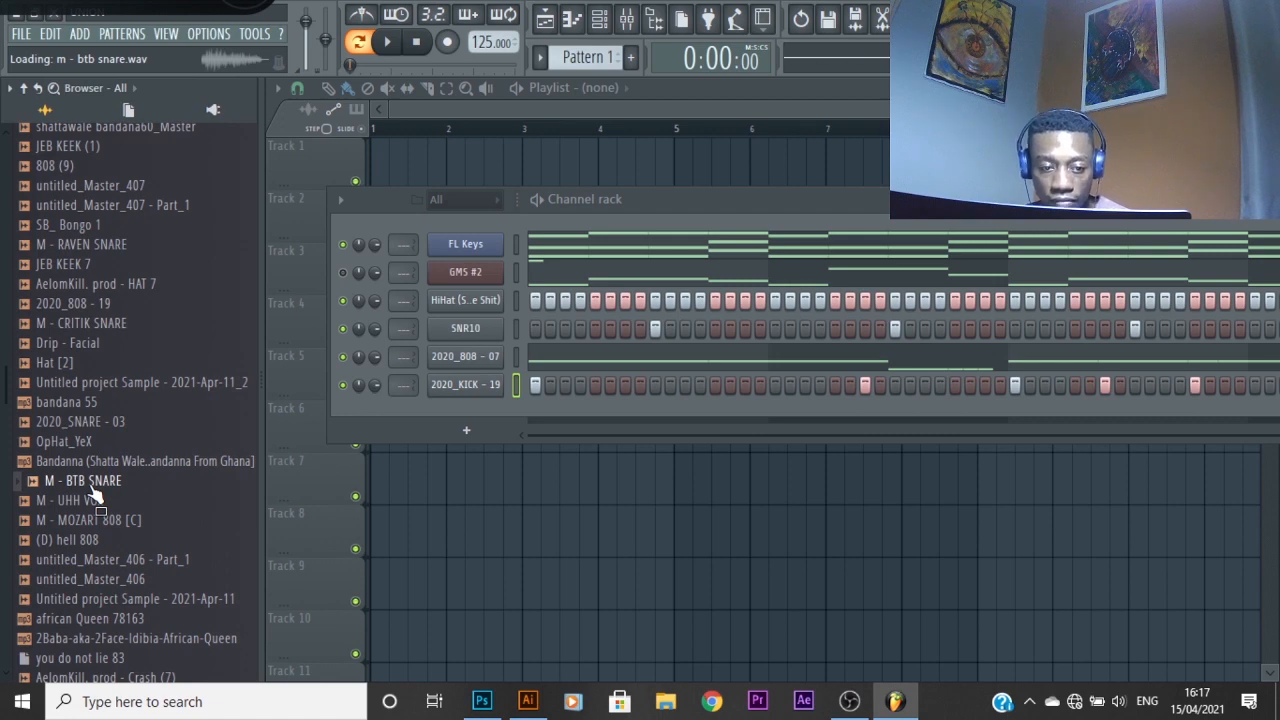
click(100, 324)
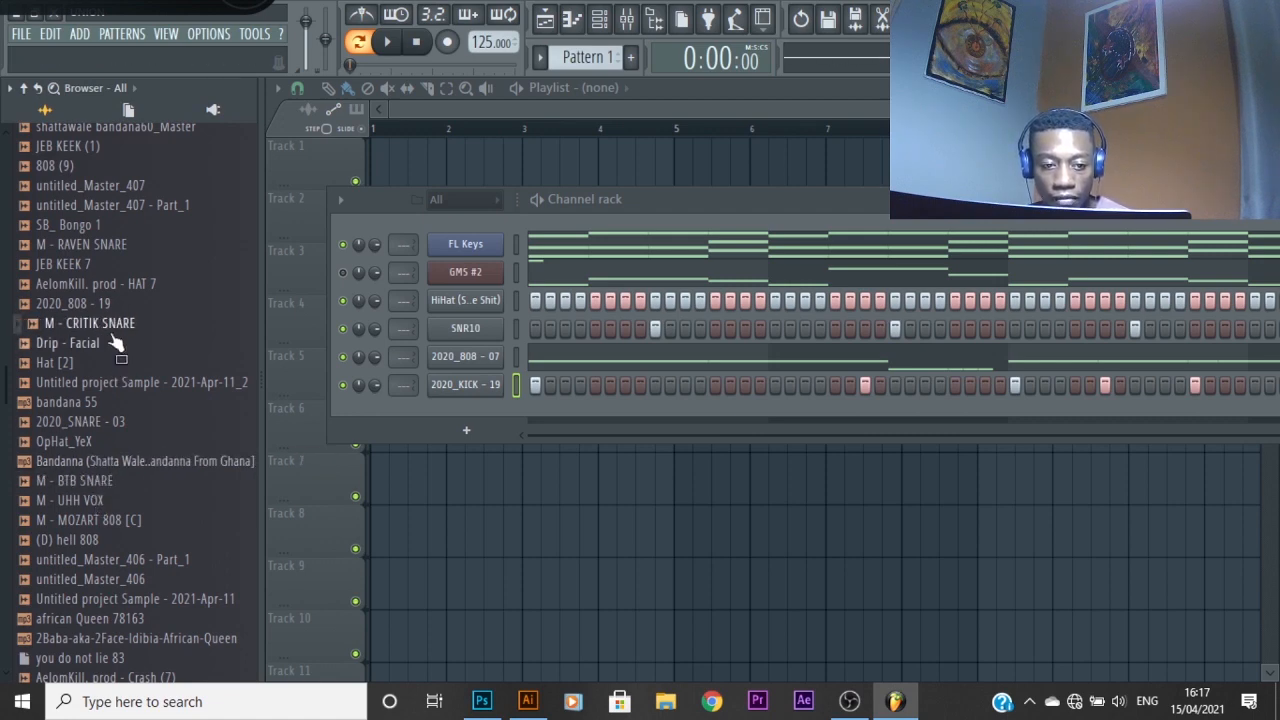
drag(617, 438, 467, 425)
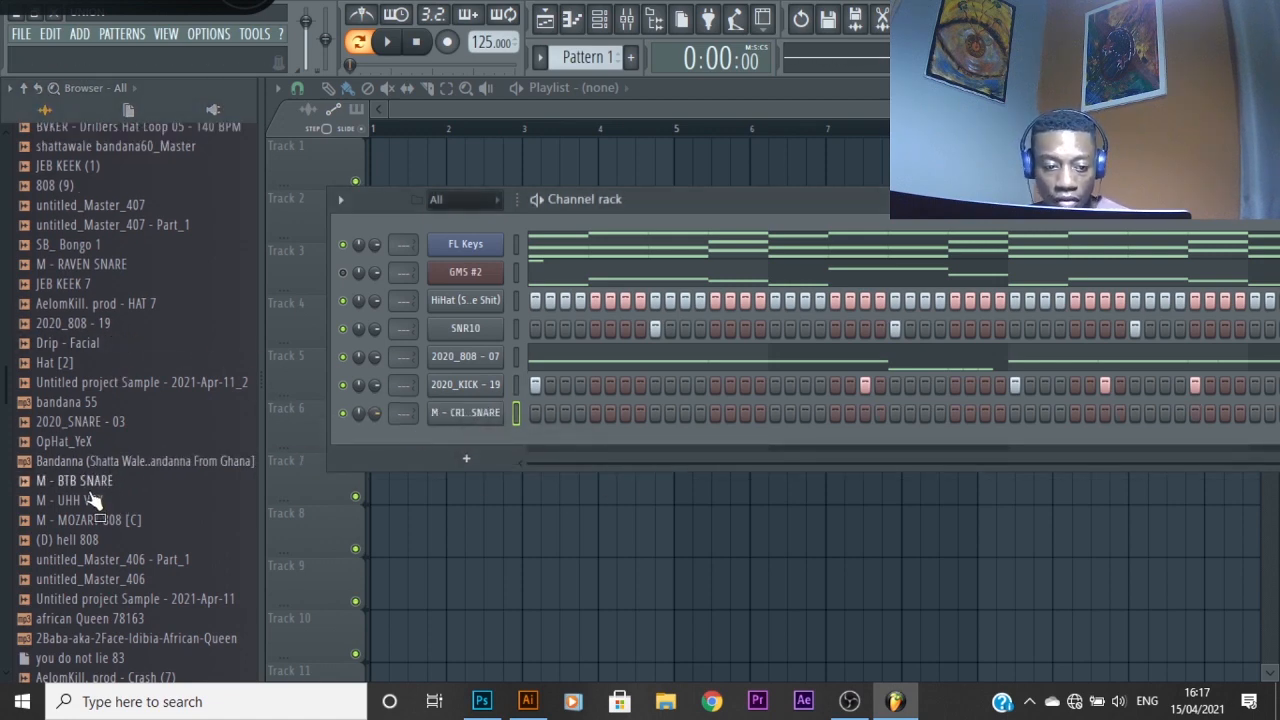
drag(89, 480, 486, 437)
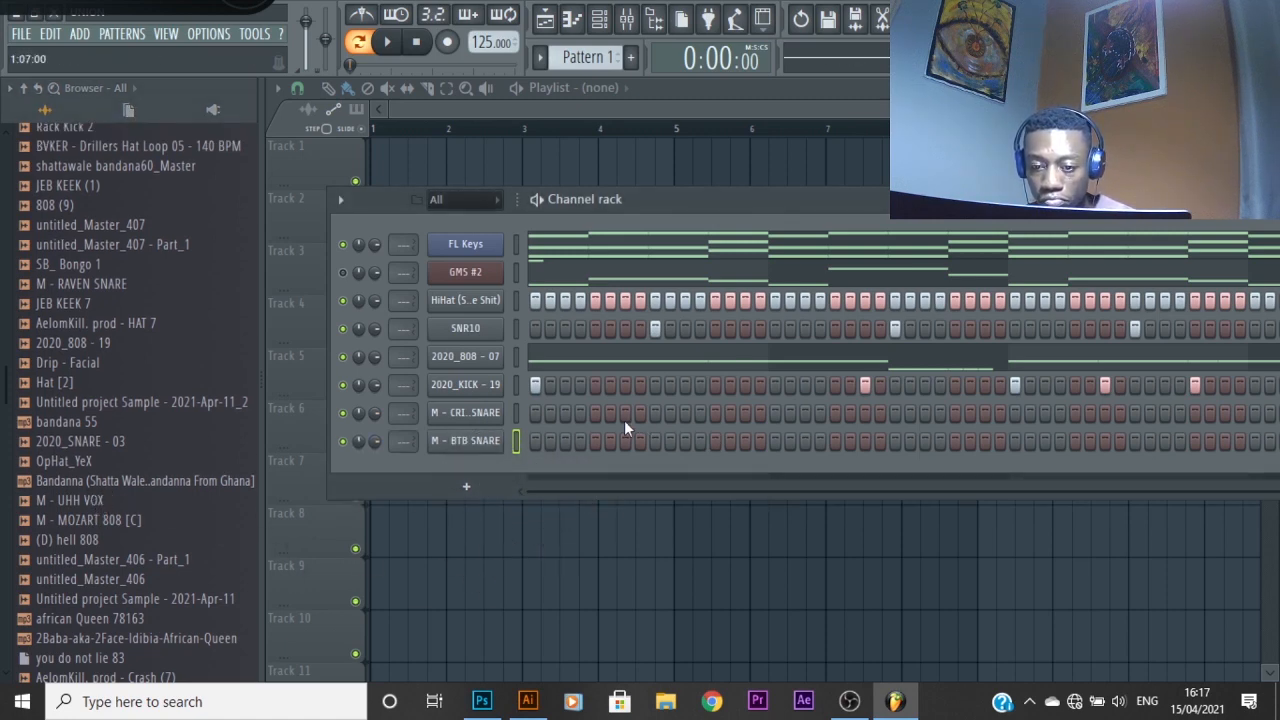
Place M - CRITIK SNARE on bar 1 step 15 and bar 4 step 3, and M - BTB SNARE on bar 2 step 3 and bar 3 step 15
key(space)
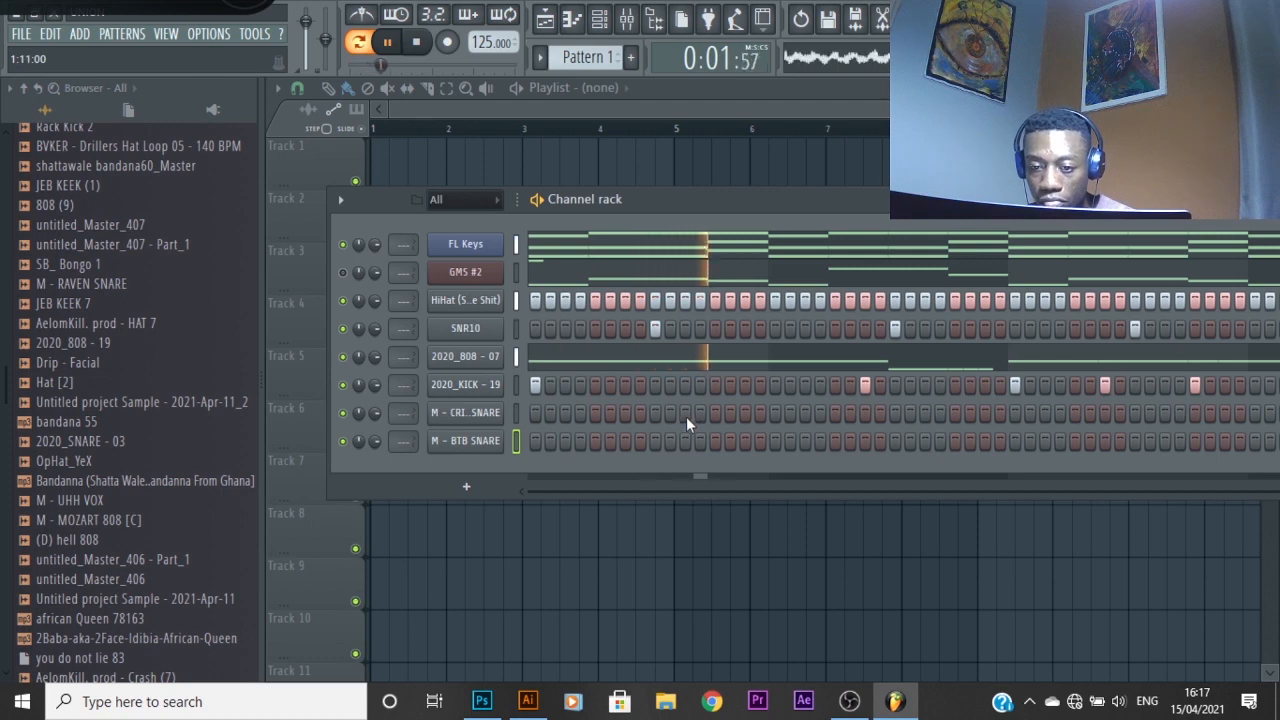
click(746, 413)
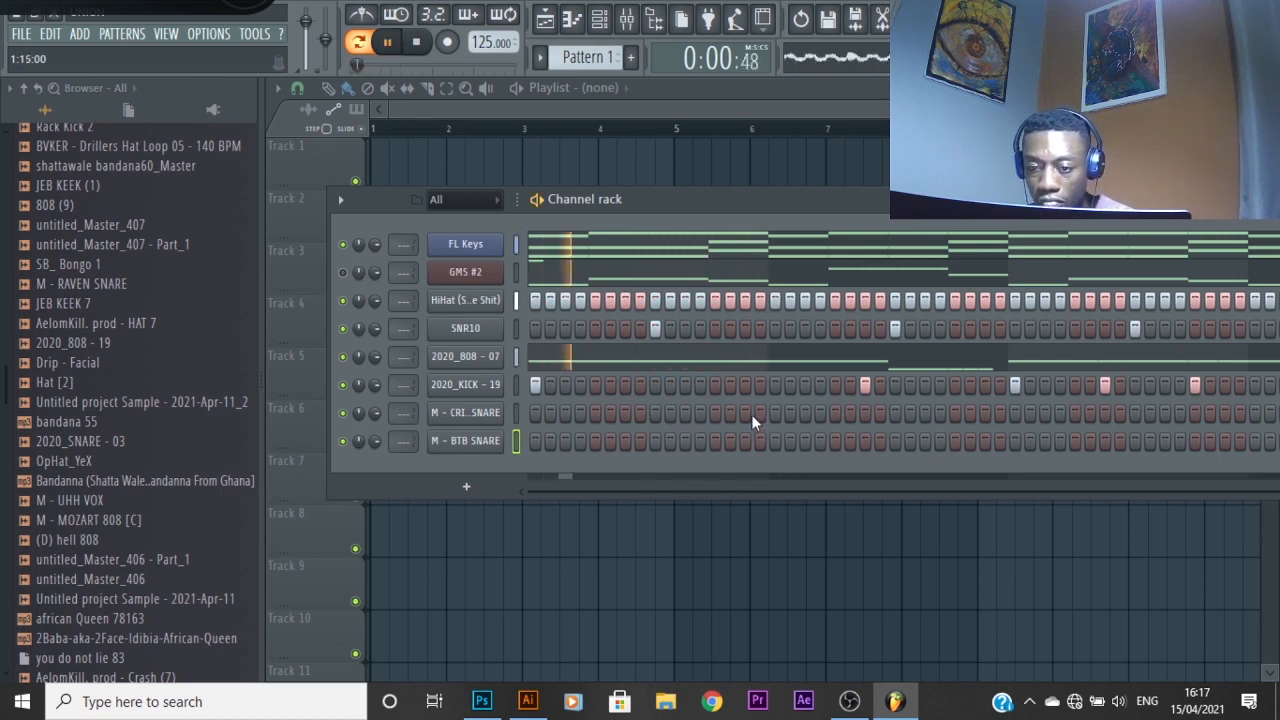
click(806, 413)
key(space)
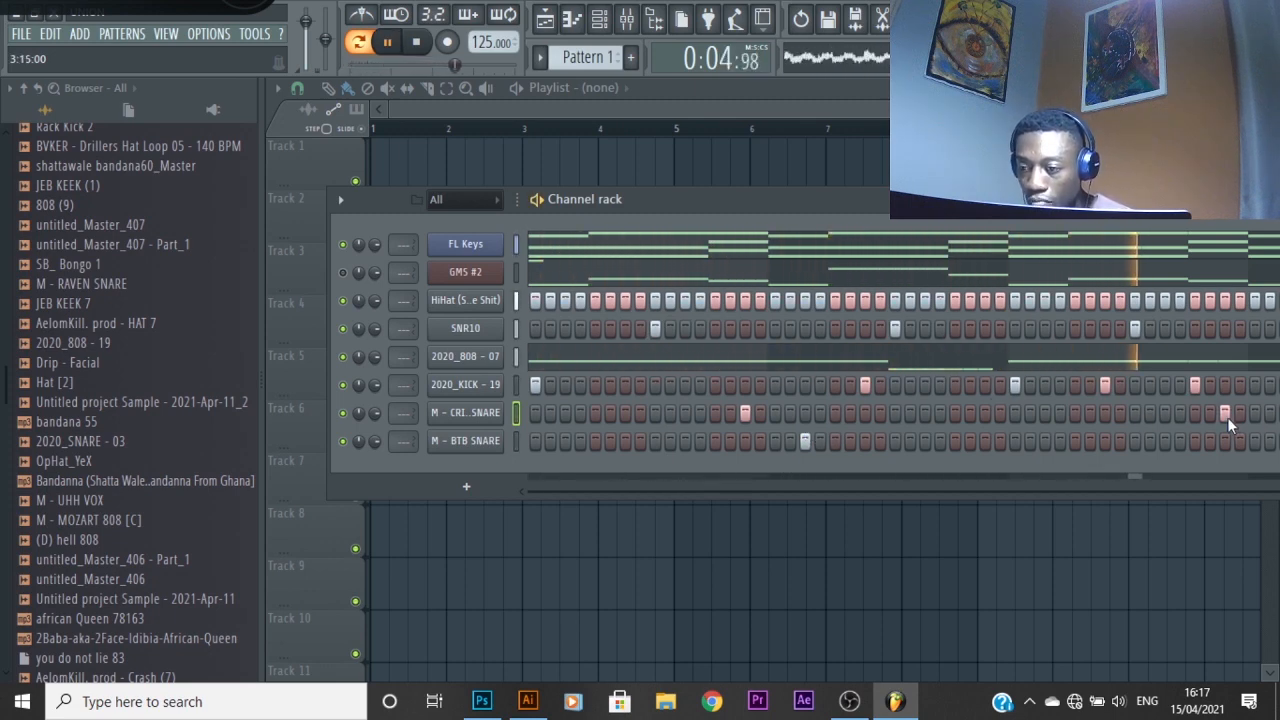
drag(1184, 200, 871, 195)
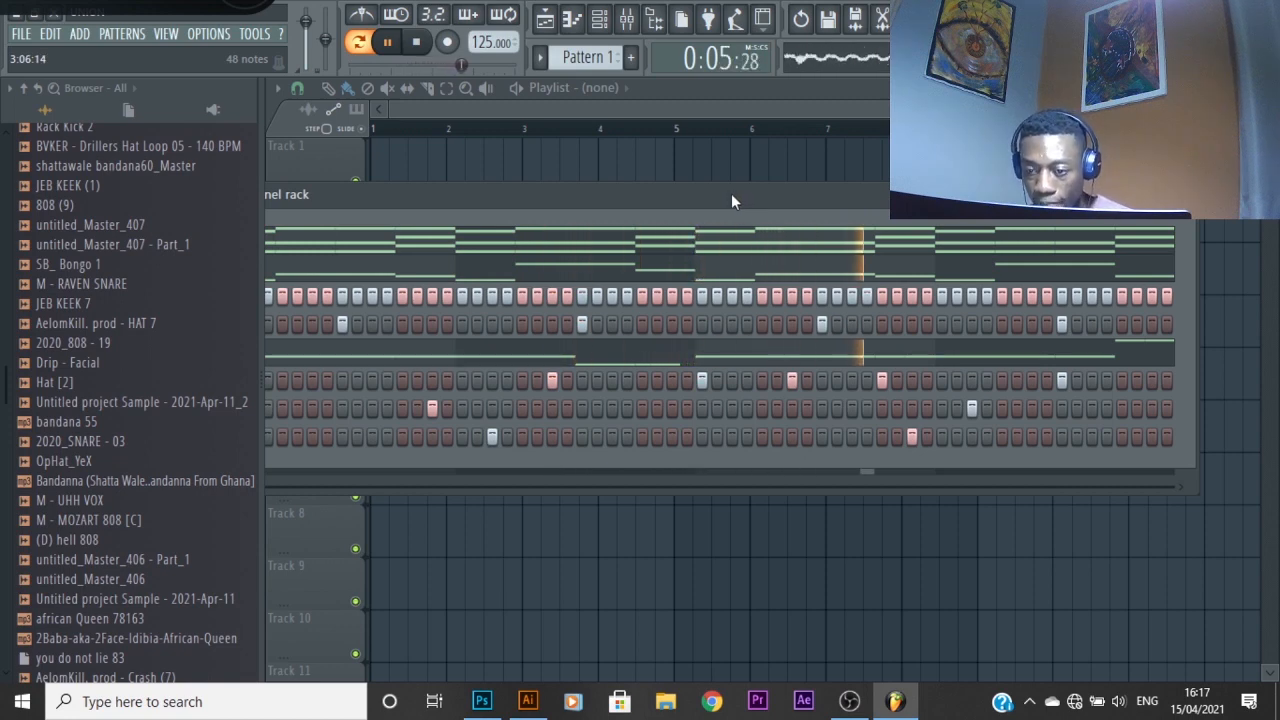
drag(731, 200, 1009, 199)
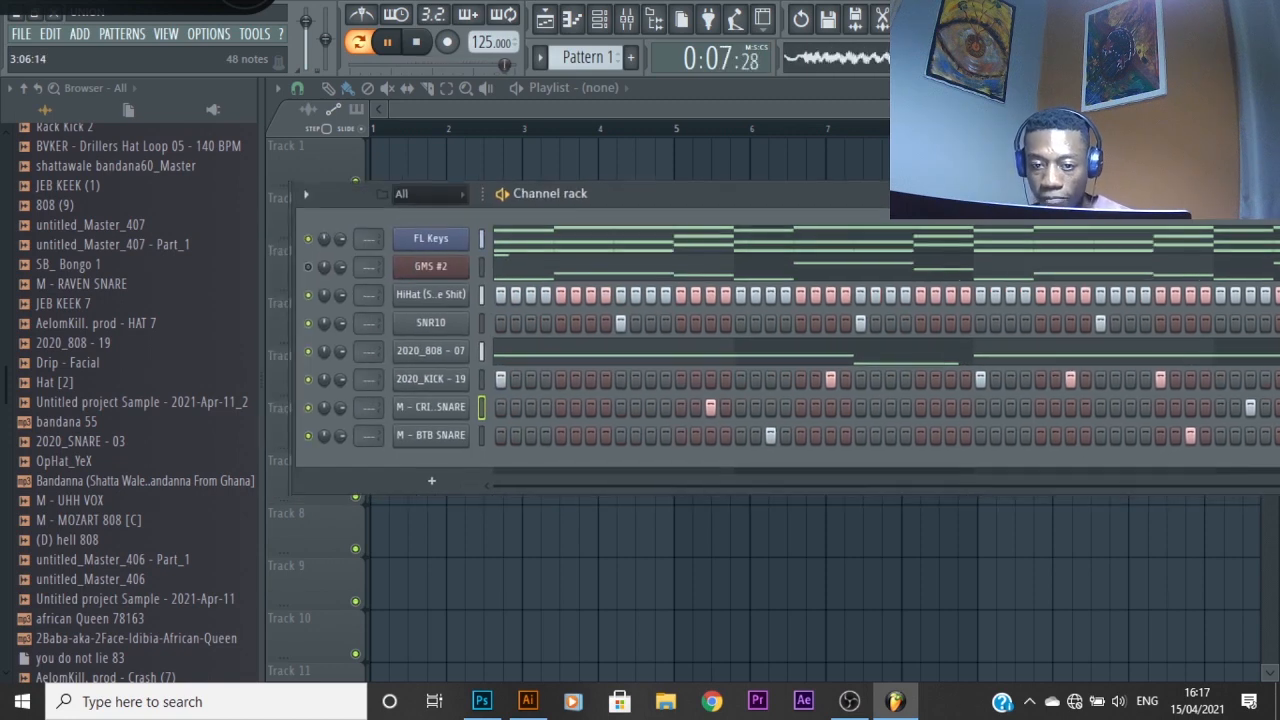
Add the OpHat_YeX sample as a new channel and check its sampler settings
click(58, 462)
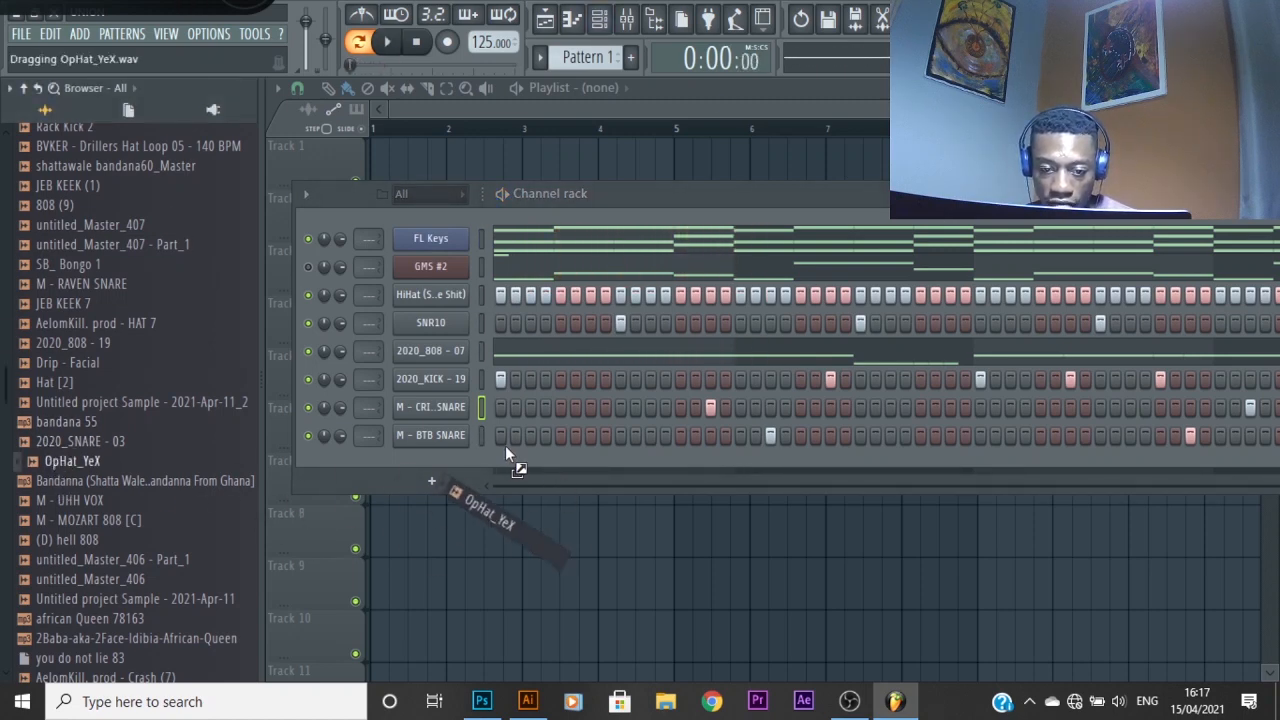
drag(506, 447, 442, 454)
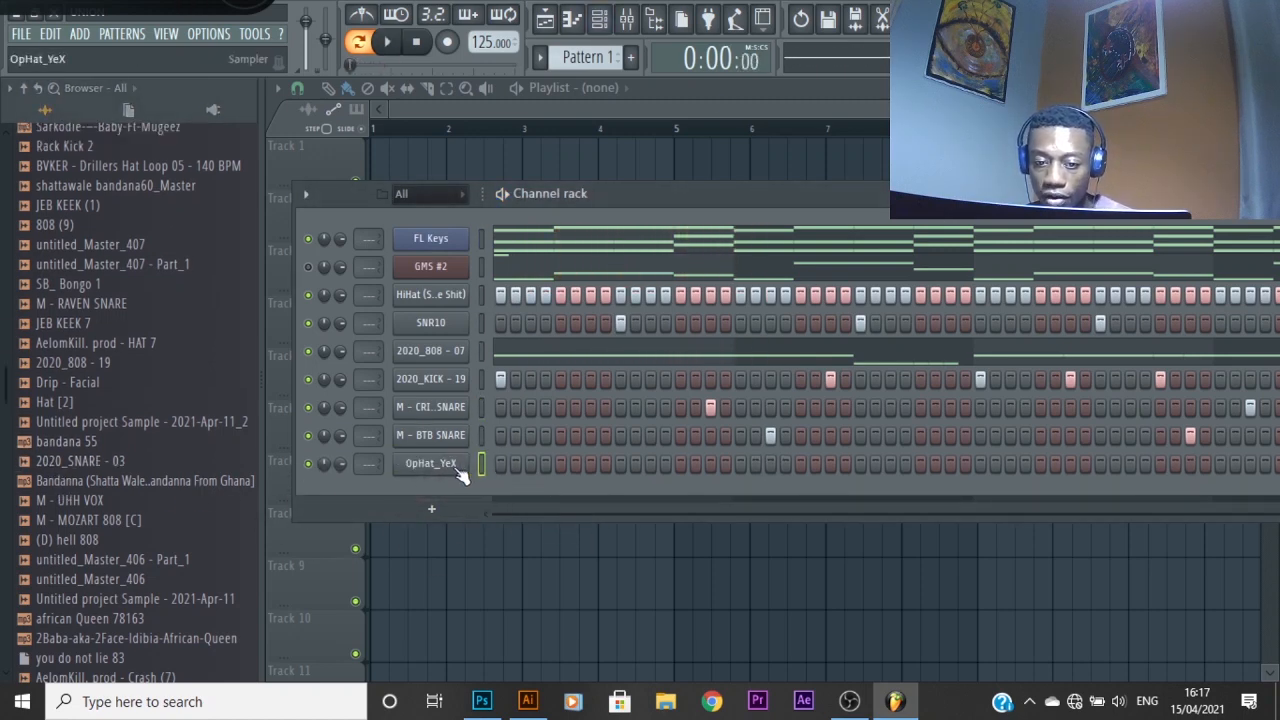
click(455, 466)
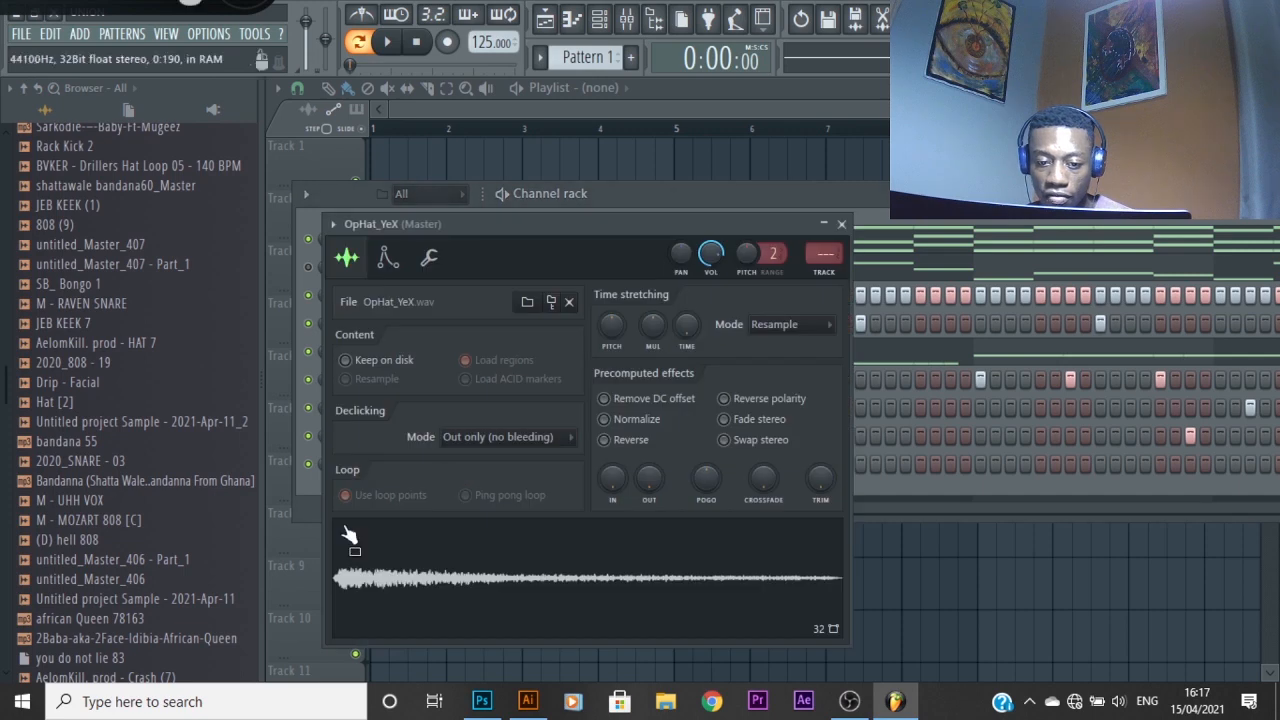
click(842, 224)
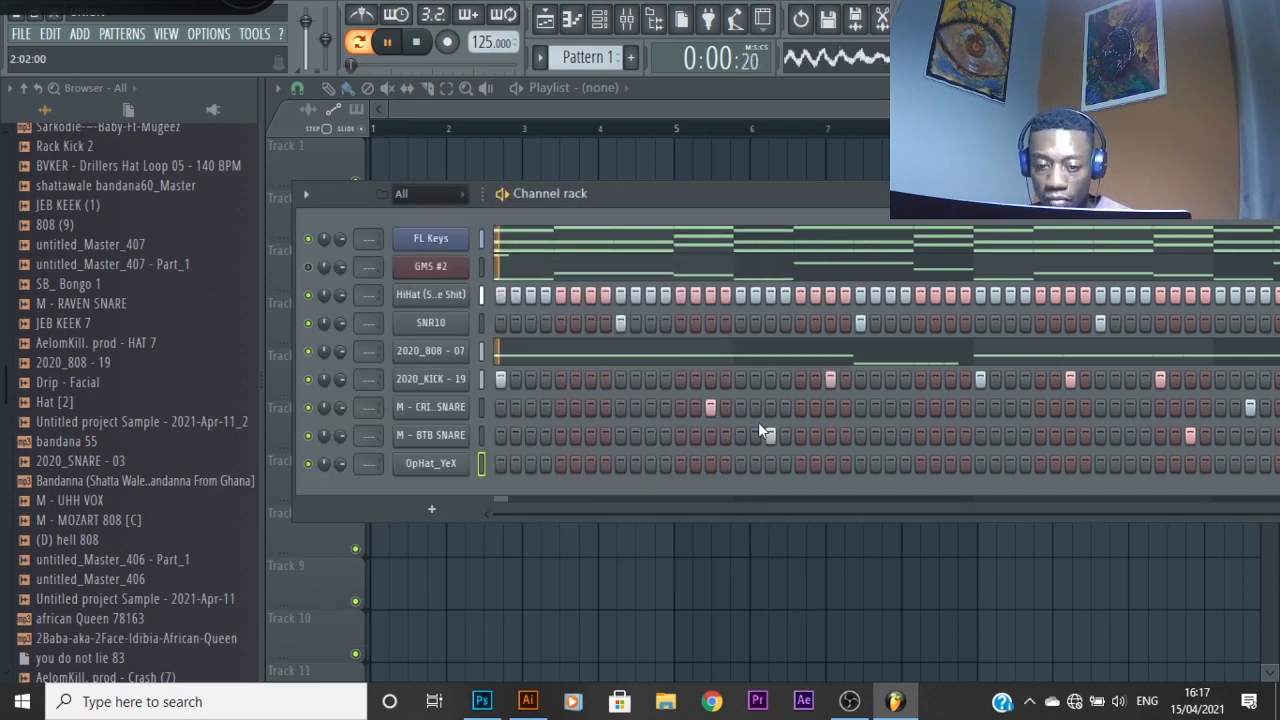
Place OpHat_YeX hits on steps 5 and 13 of each of the four bars while the pattern plays
key(space)
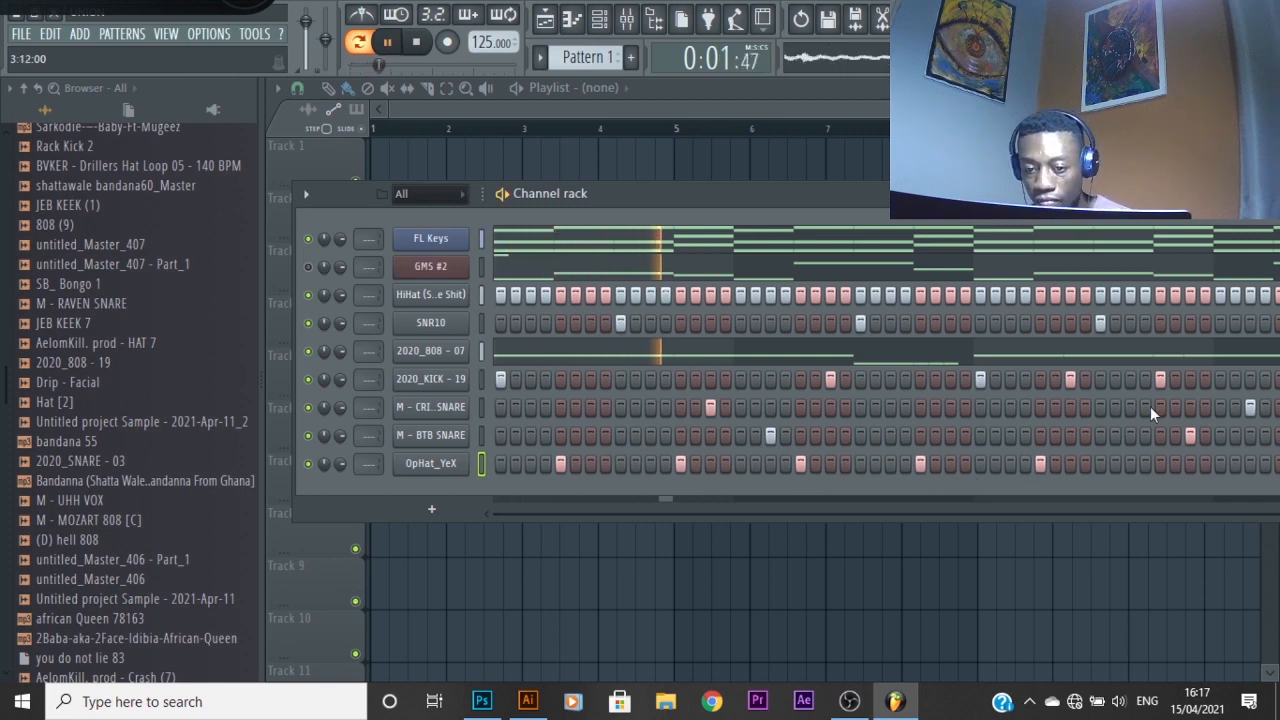
drag(1083, 222, 843, 194)
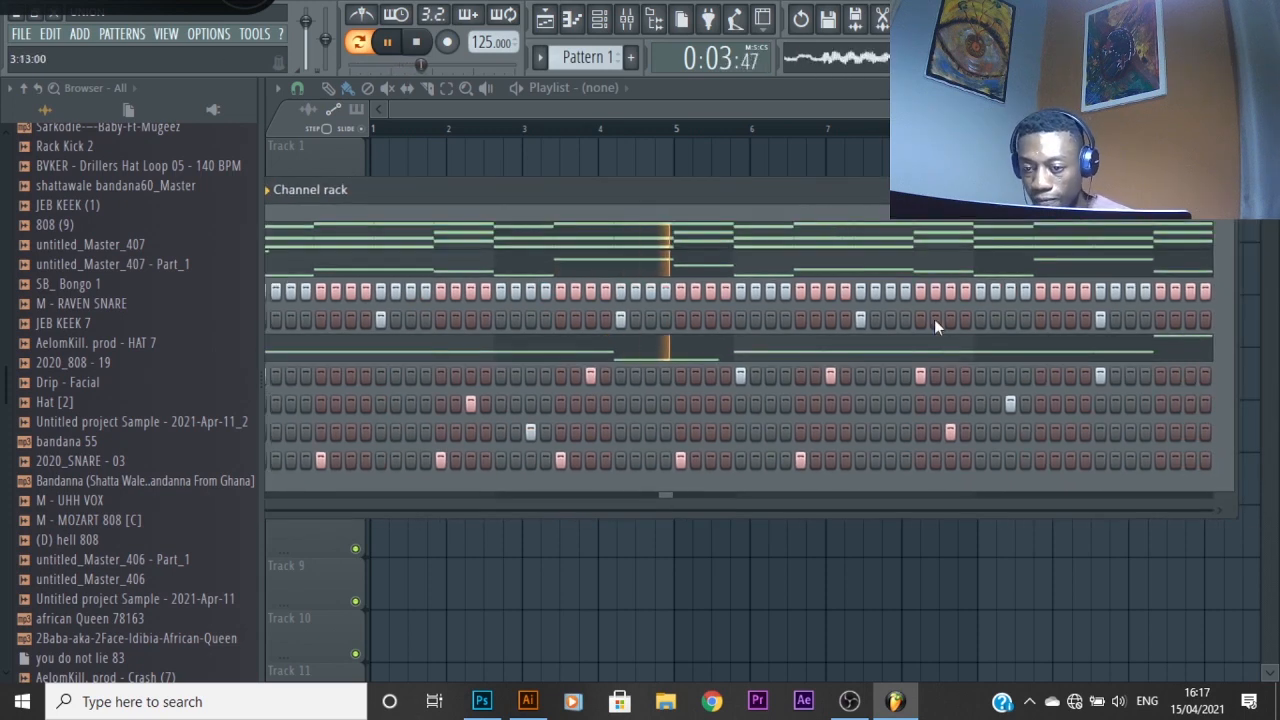
click(922, 460)
click(1040, 460)
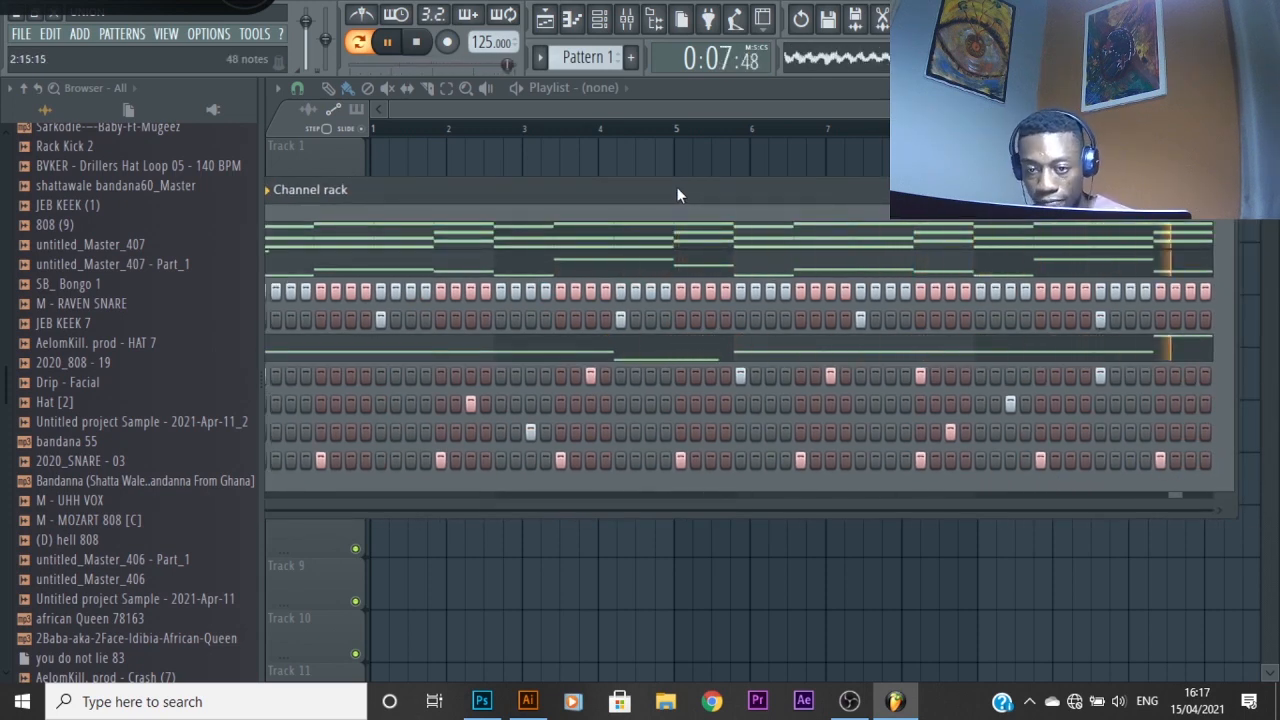
Lower the OpHat_YeX channel's volume to 43% and close its sampler settings
drag(677, 187, 765, 184)
click(502, 460)
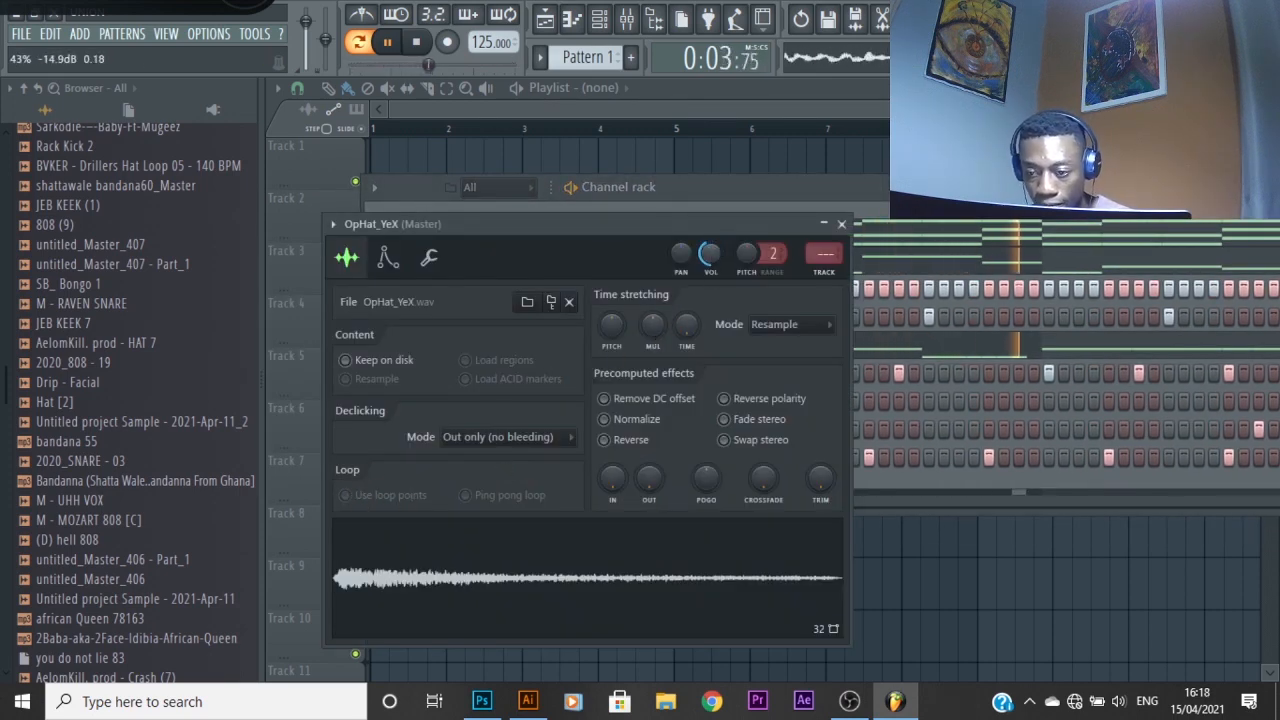
click(841, 224)
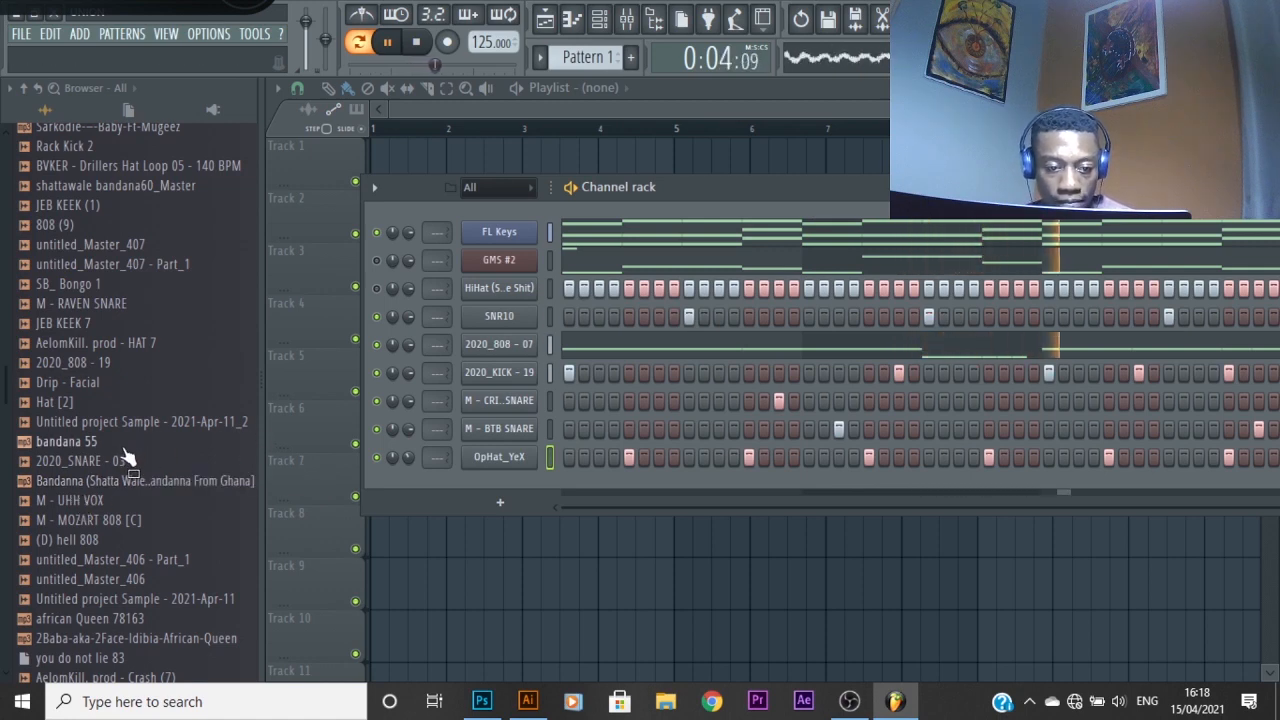
Add the Hat [2] sample from the browser as a new channel and fill it with a hit on every second step
key(space)
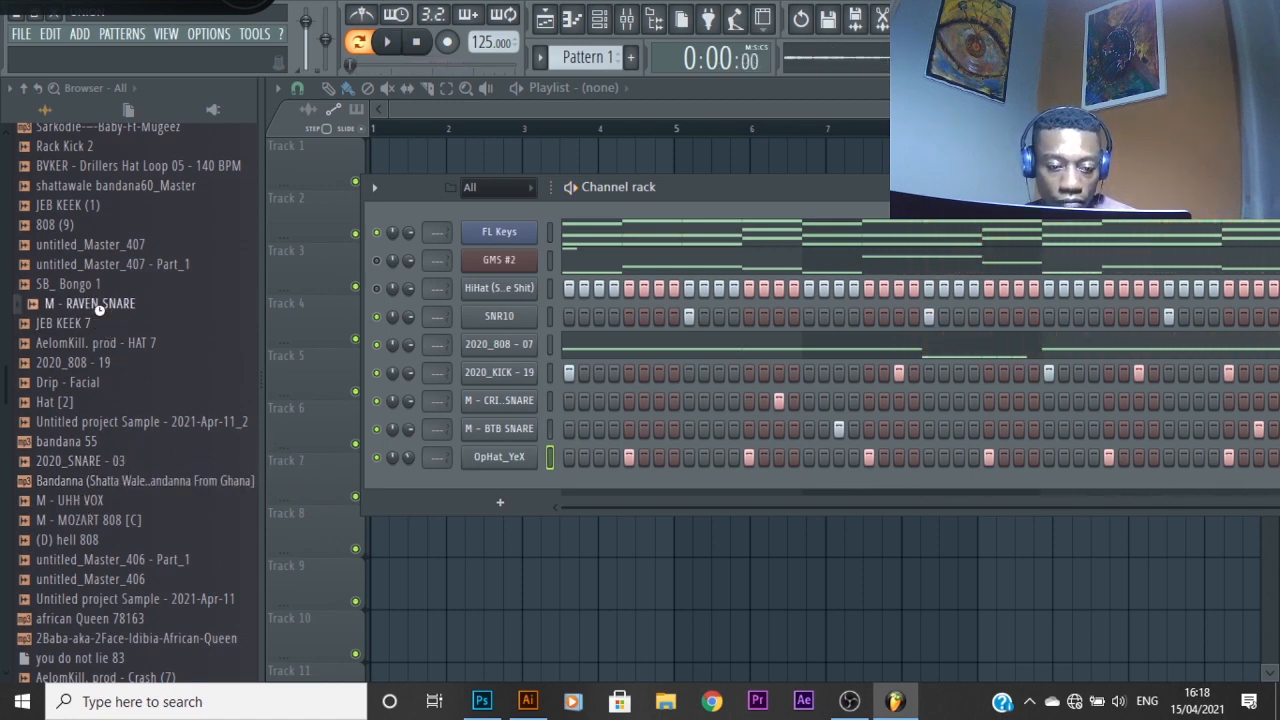
drag(99, 310, 98, 318)
click(87, 250)
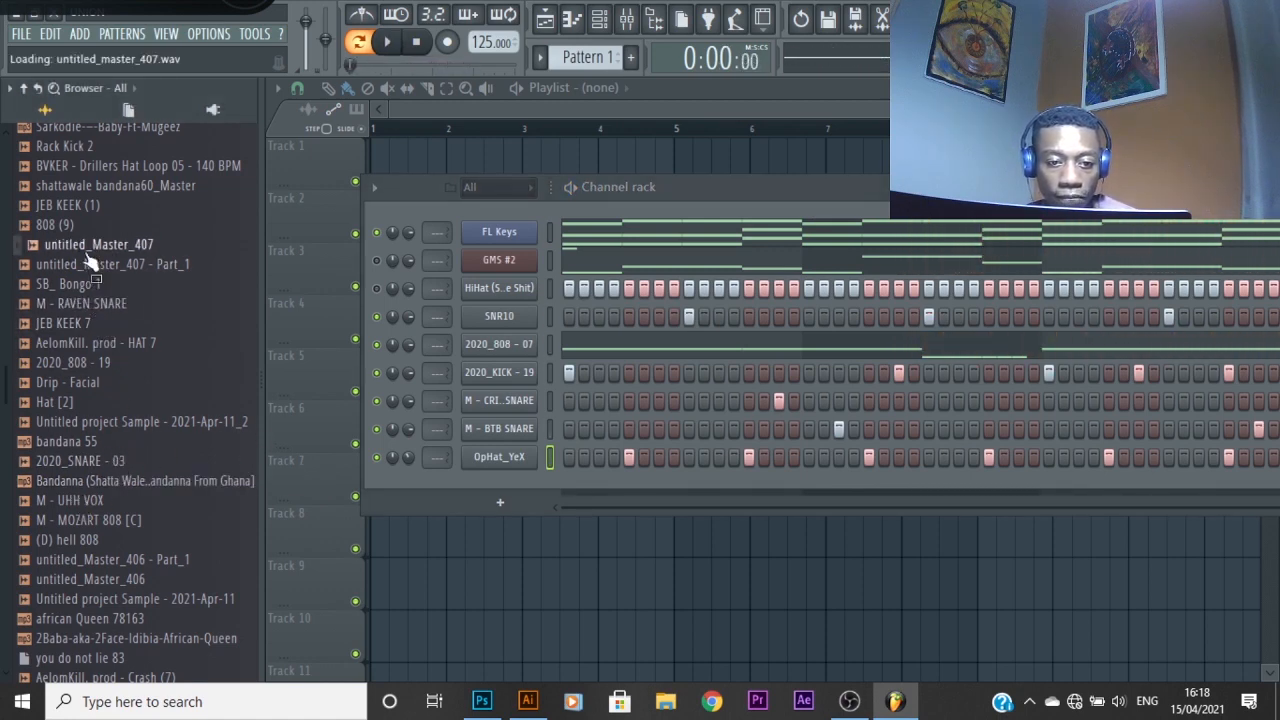
click(70, 405)
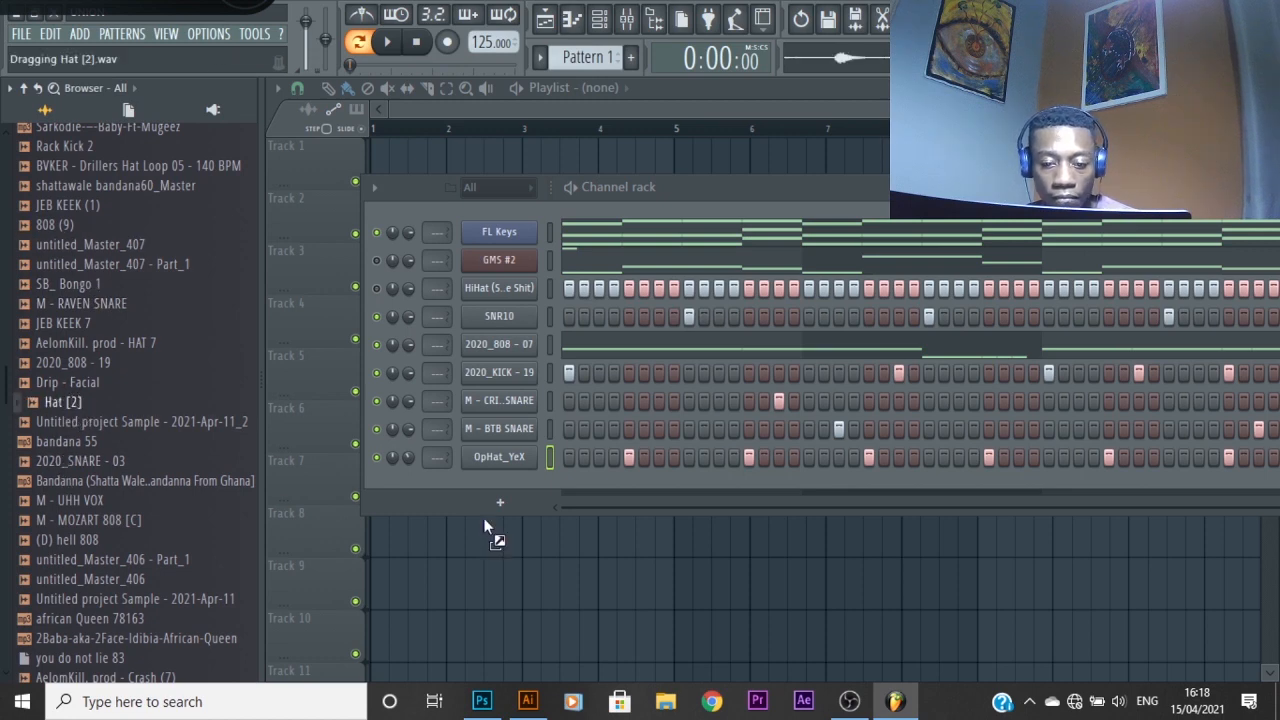
drag(484, 520, 490, 485)
right_click(500, 485)
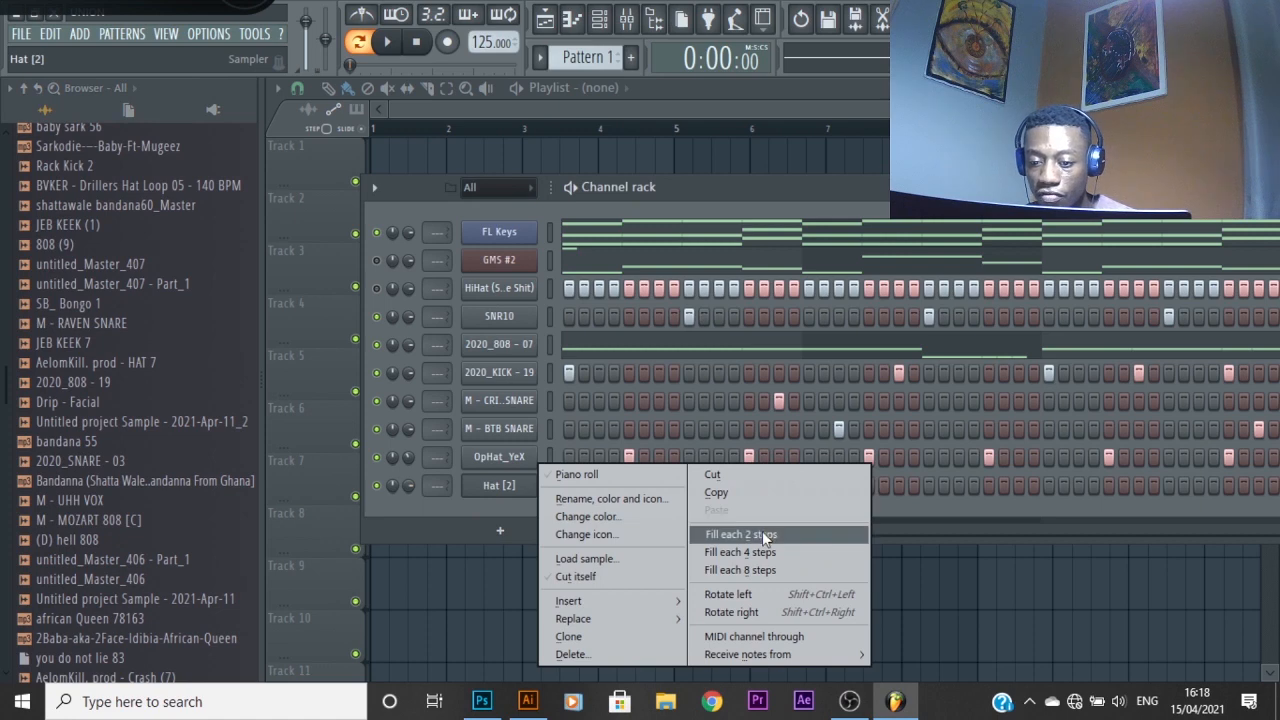
click(766, 536)
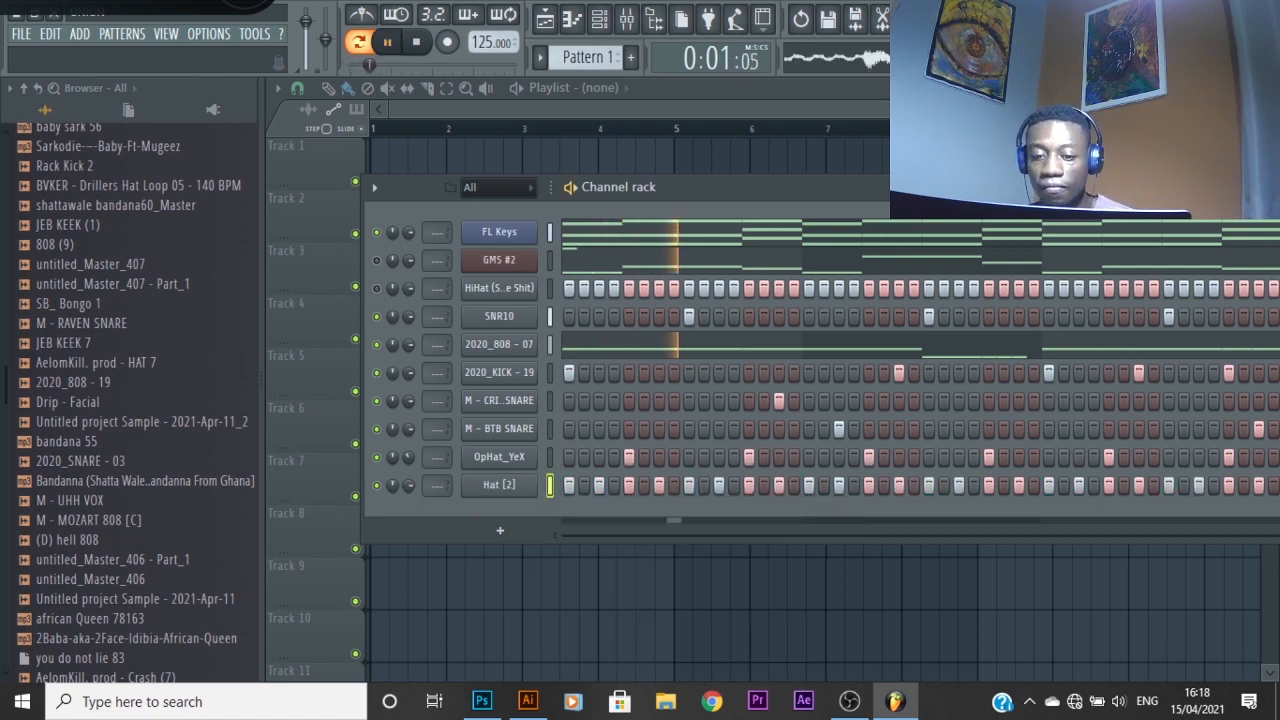
Lower the Hat [2] channel's volume to 54% while the pattern plays and close its sampler settings
click(499, 485)
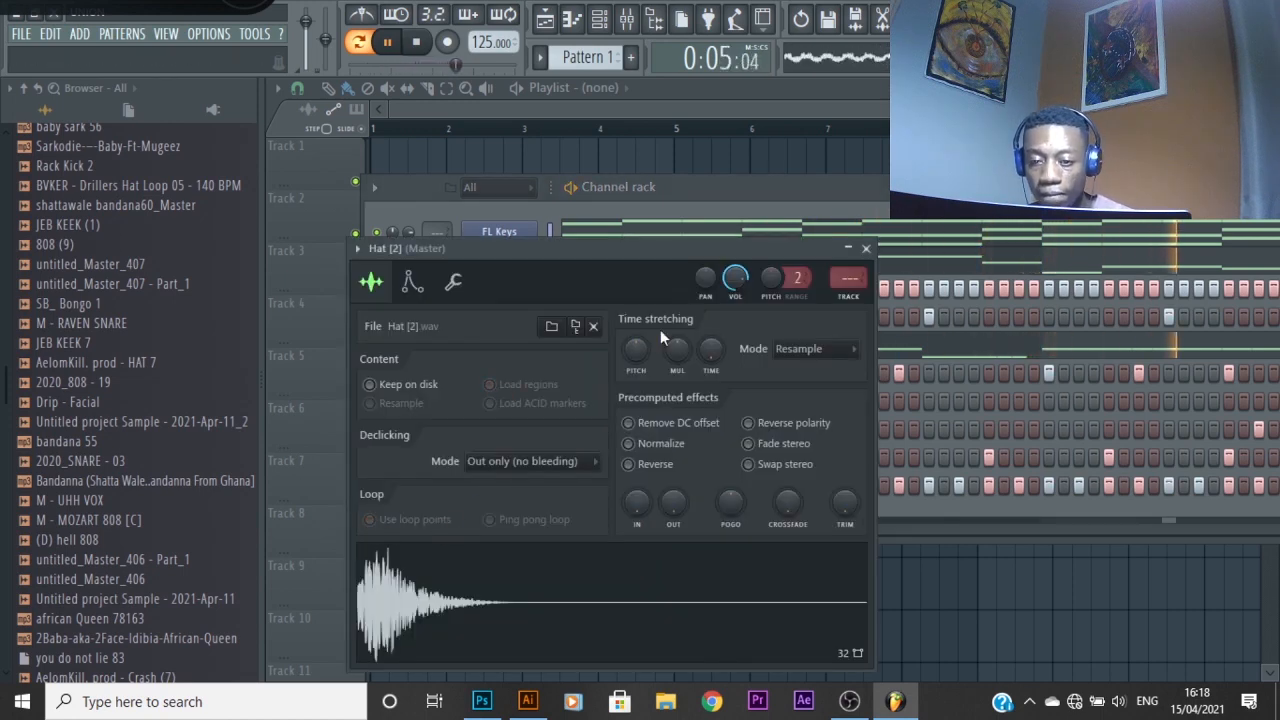
drag(735, 278, 735, 300)
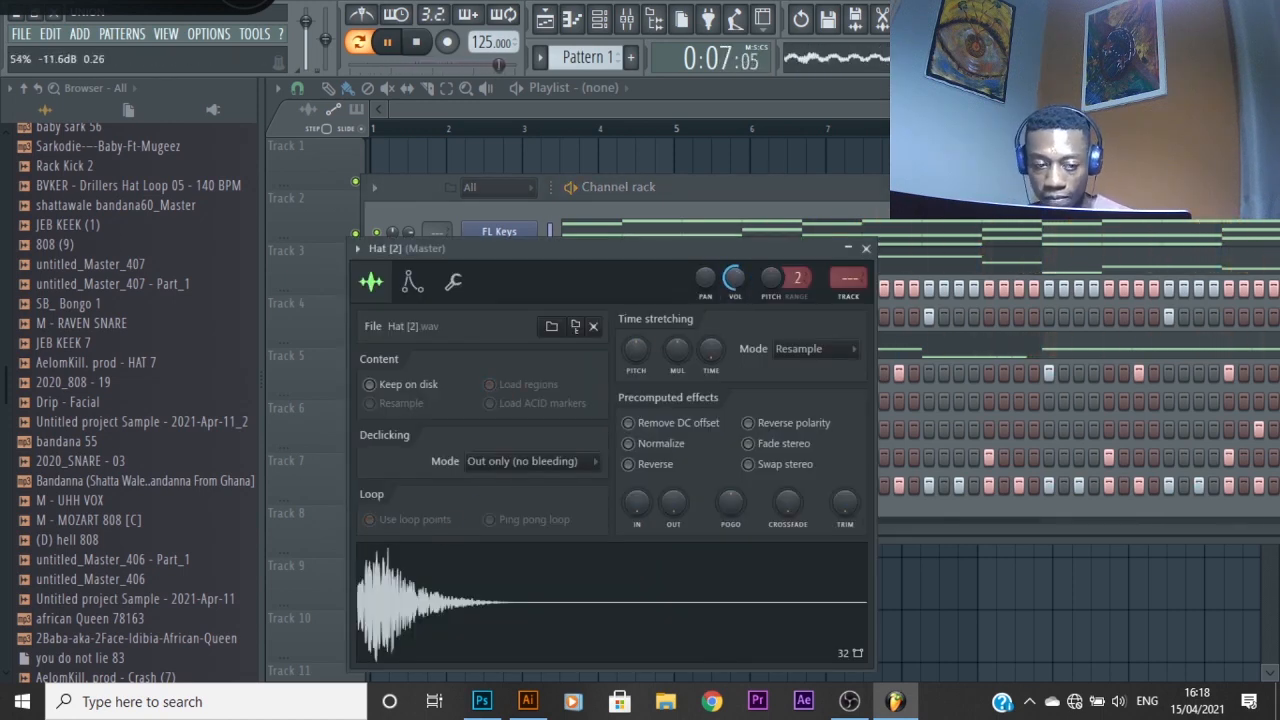
click(866, 248)
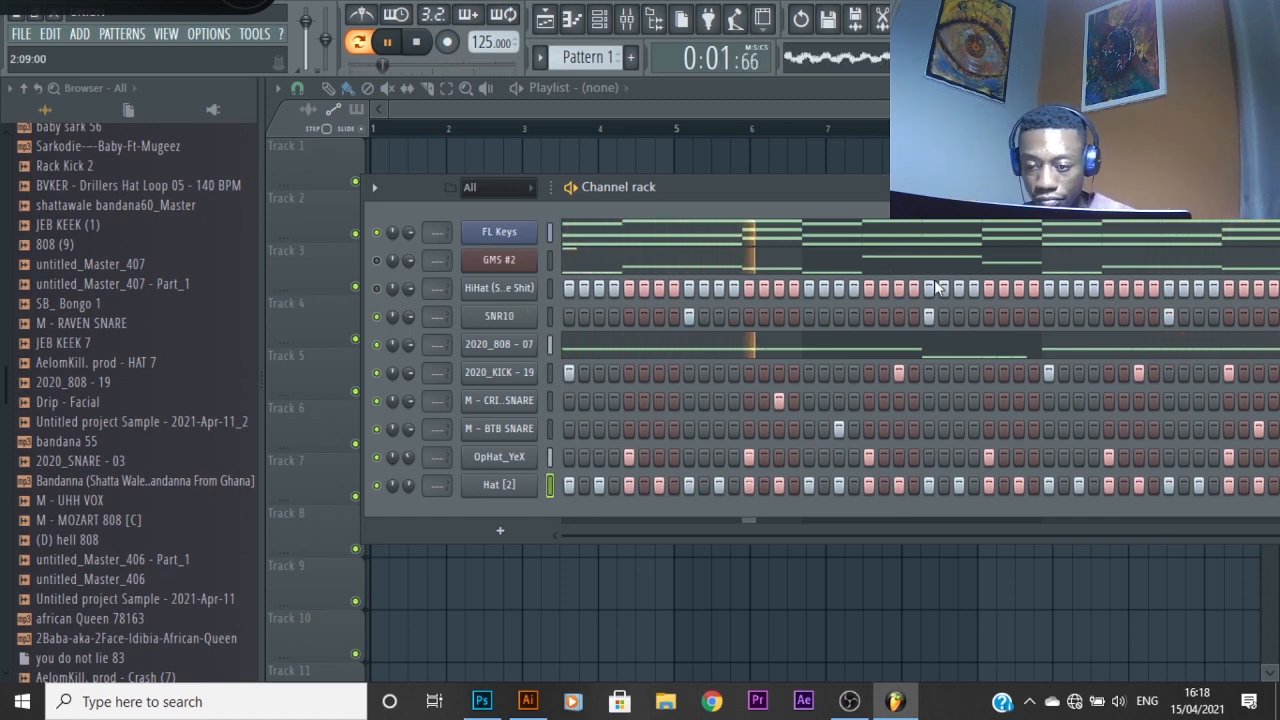
Mute every channel except FL Keys and GMS #2, and listen to the two playing together
key(space)
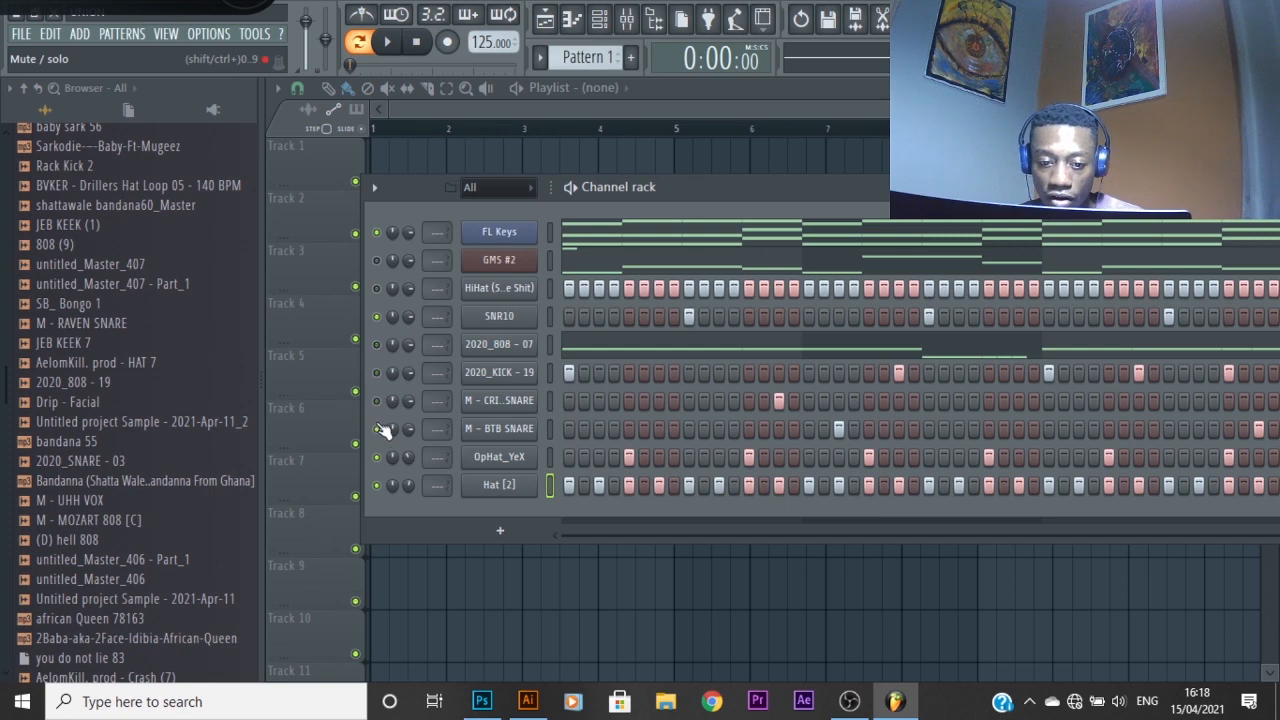
click(377, 316)
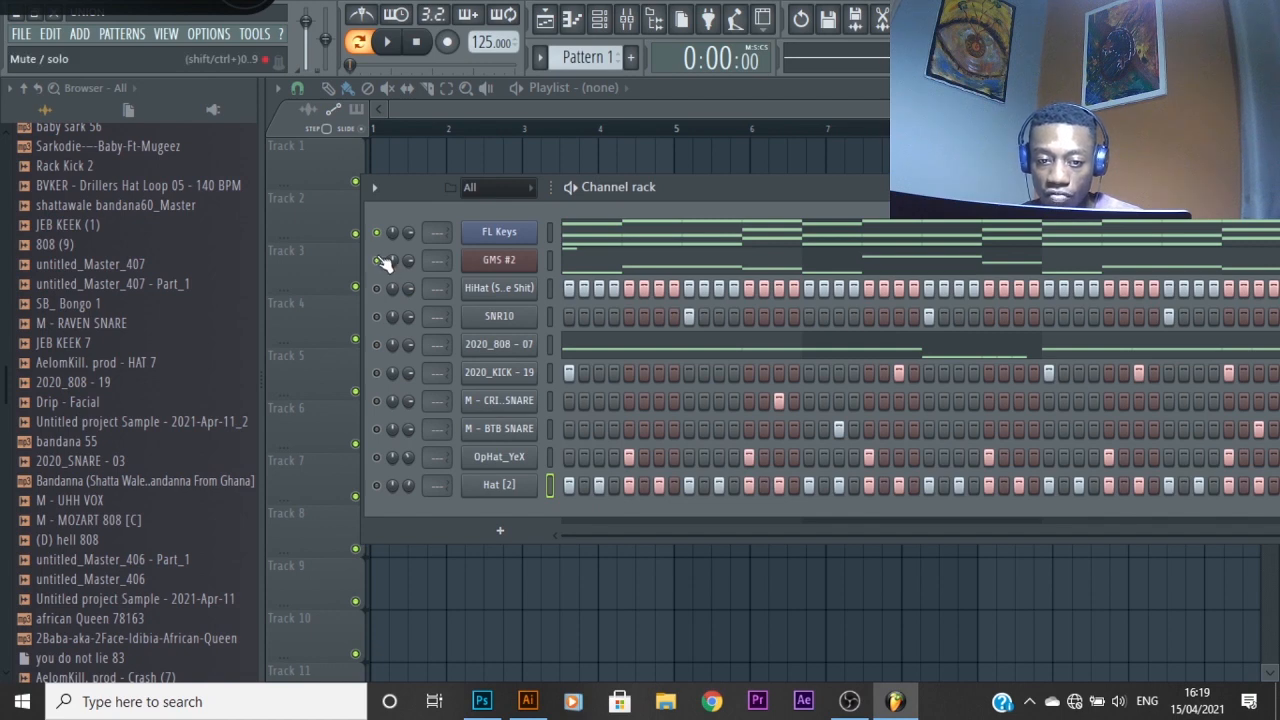
key(space)
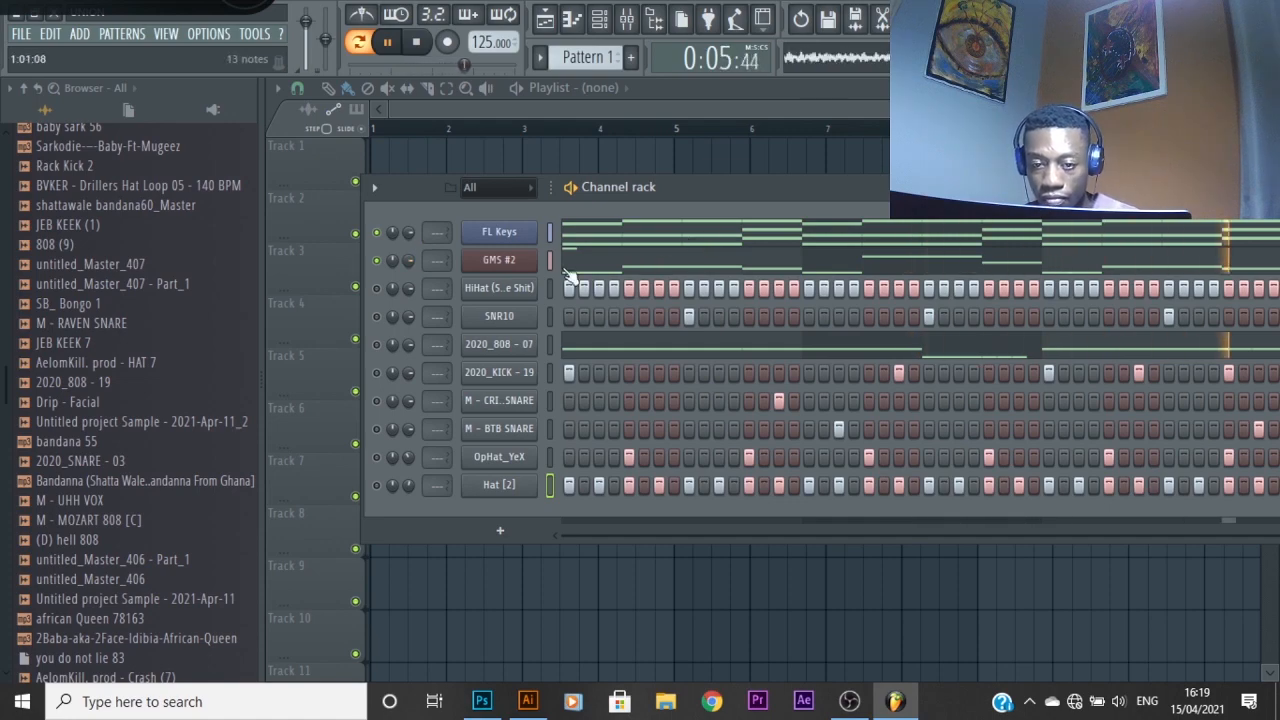
key(space)
Open the GMS #2 synth and adjust its filter cutoff and resonance while auditioning the pattern
click(496, 258)
drag(561, 236, 940, 236)
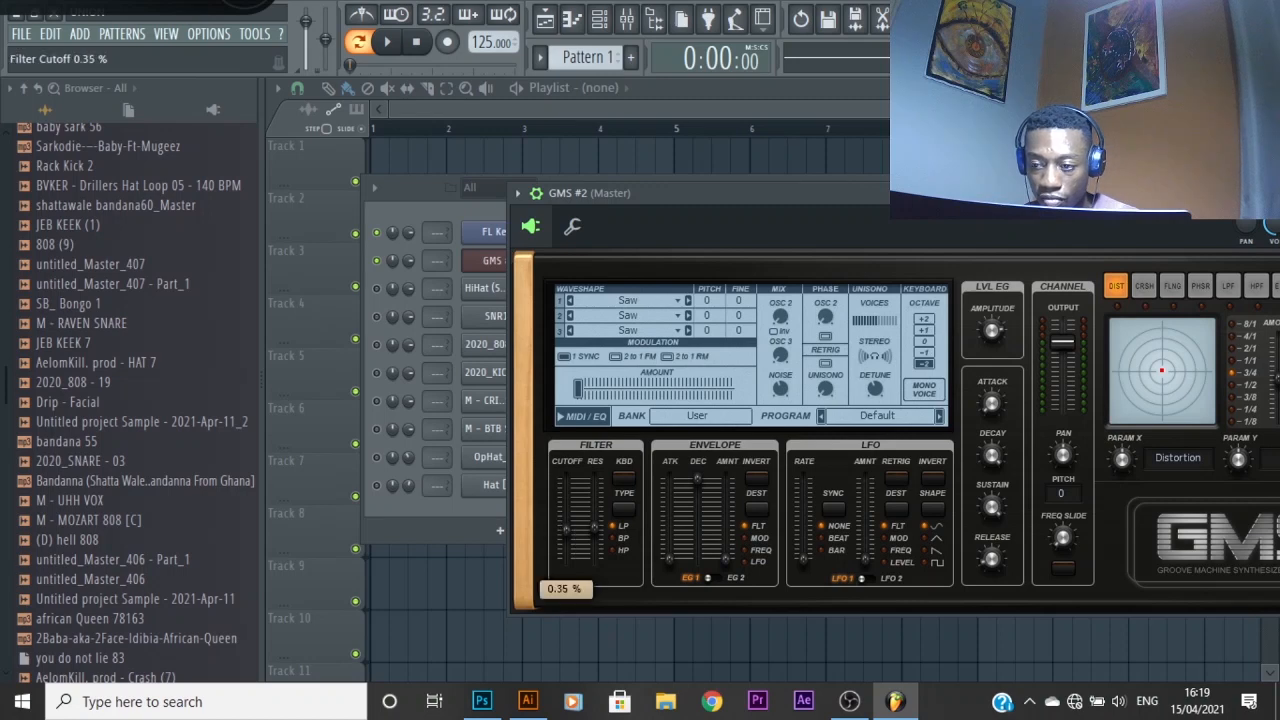
key(space)
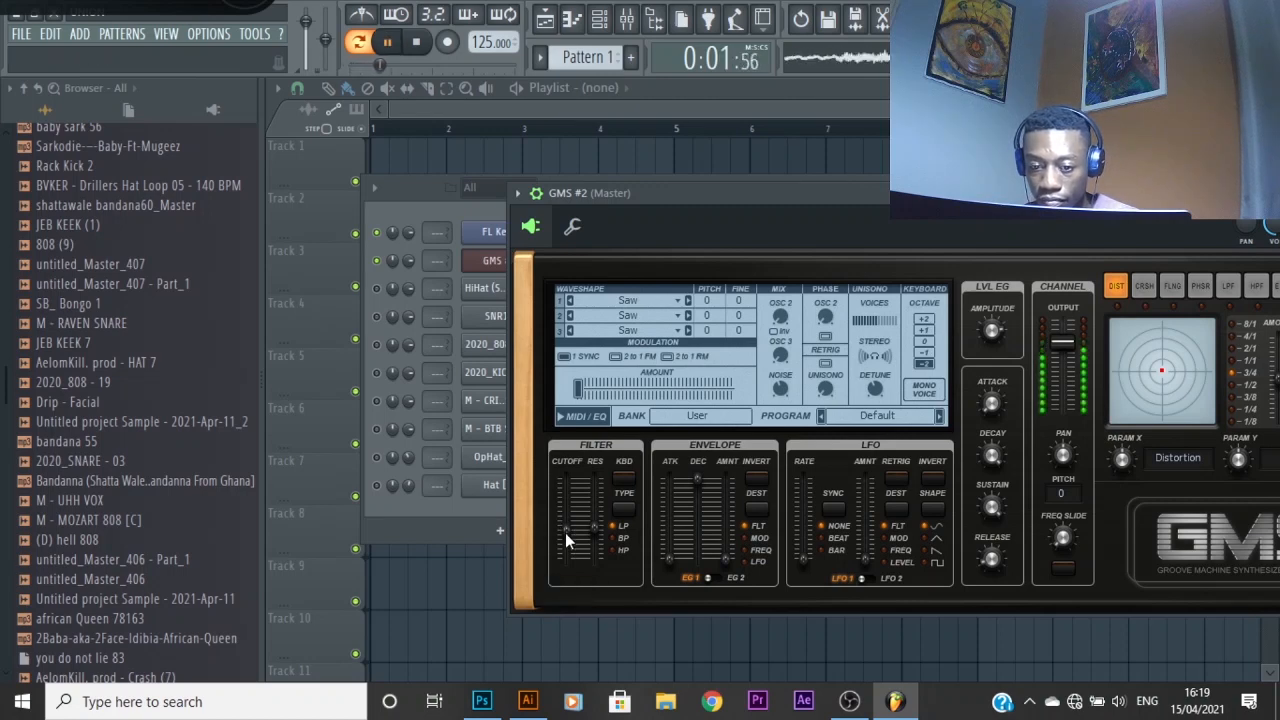
key(space)
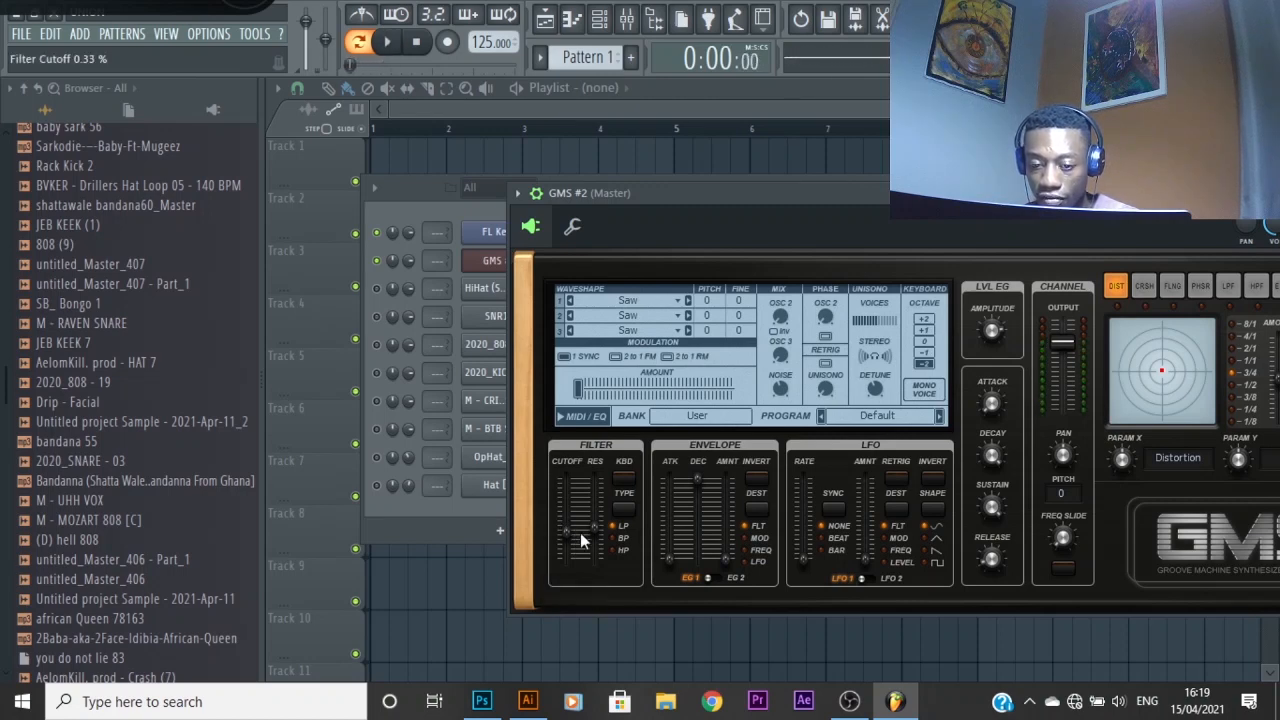
key(space)
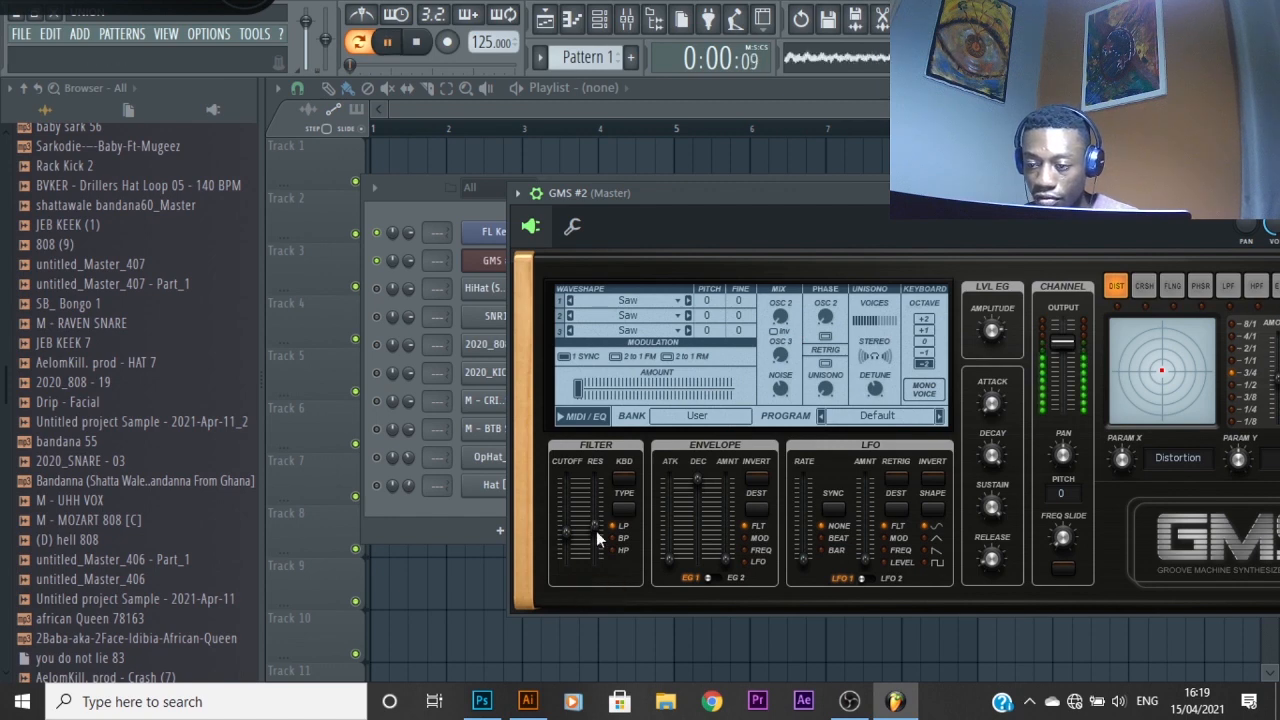
drag(566, 533, 565, 526)
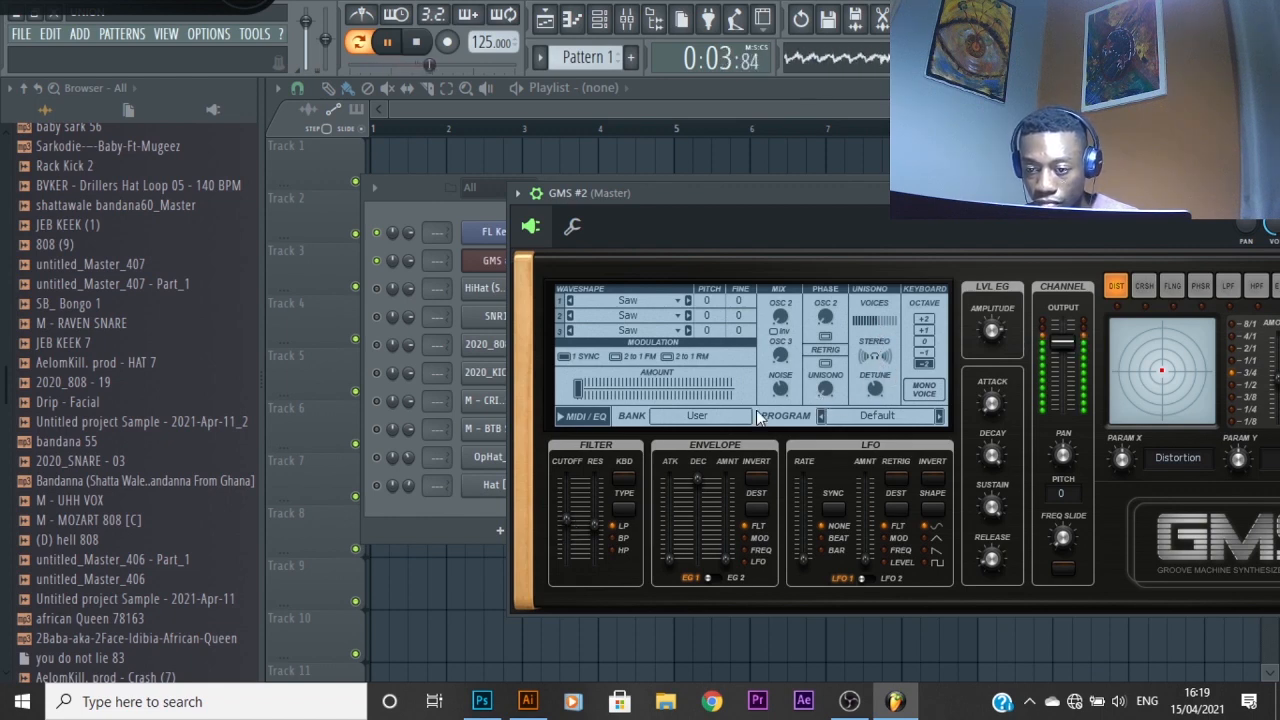
drag(594, 522, 594, 526)
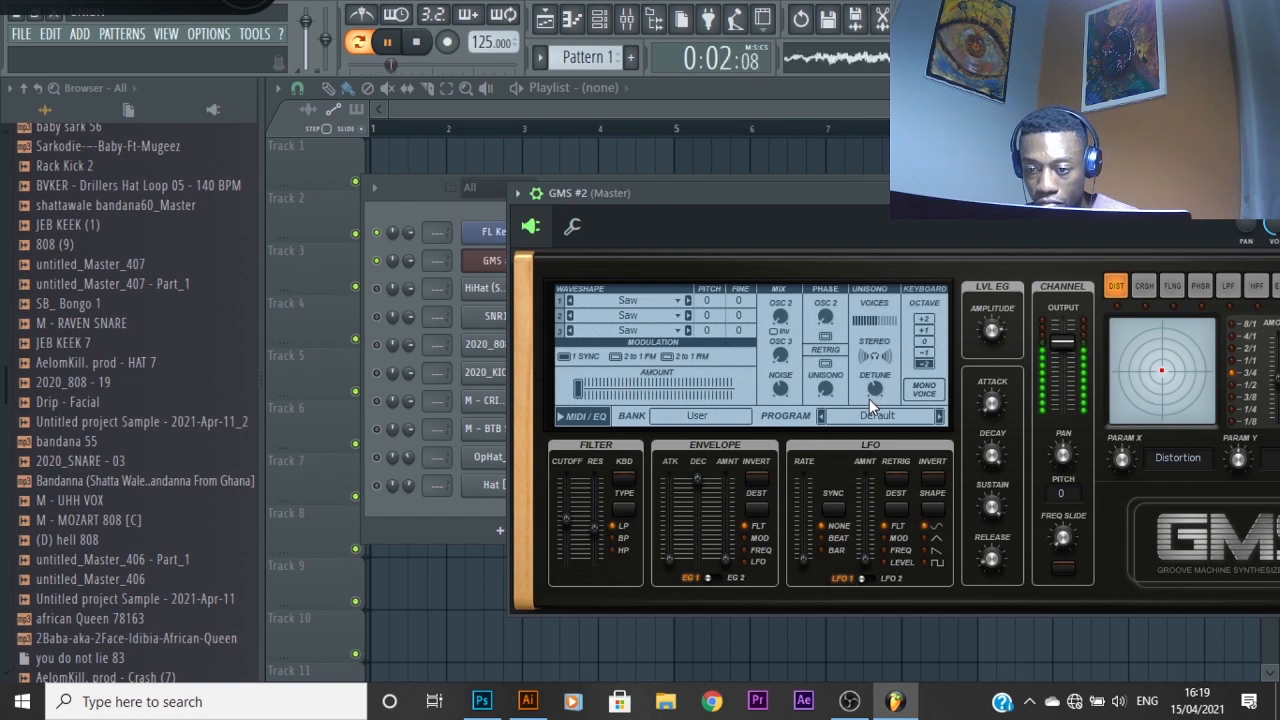
key(space)
Check GMS #2's channel settings, and examine its unison voices, stereo and detune controls while auditioning the sound
click(572, 227)
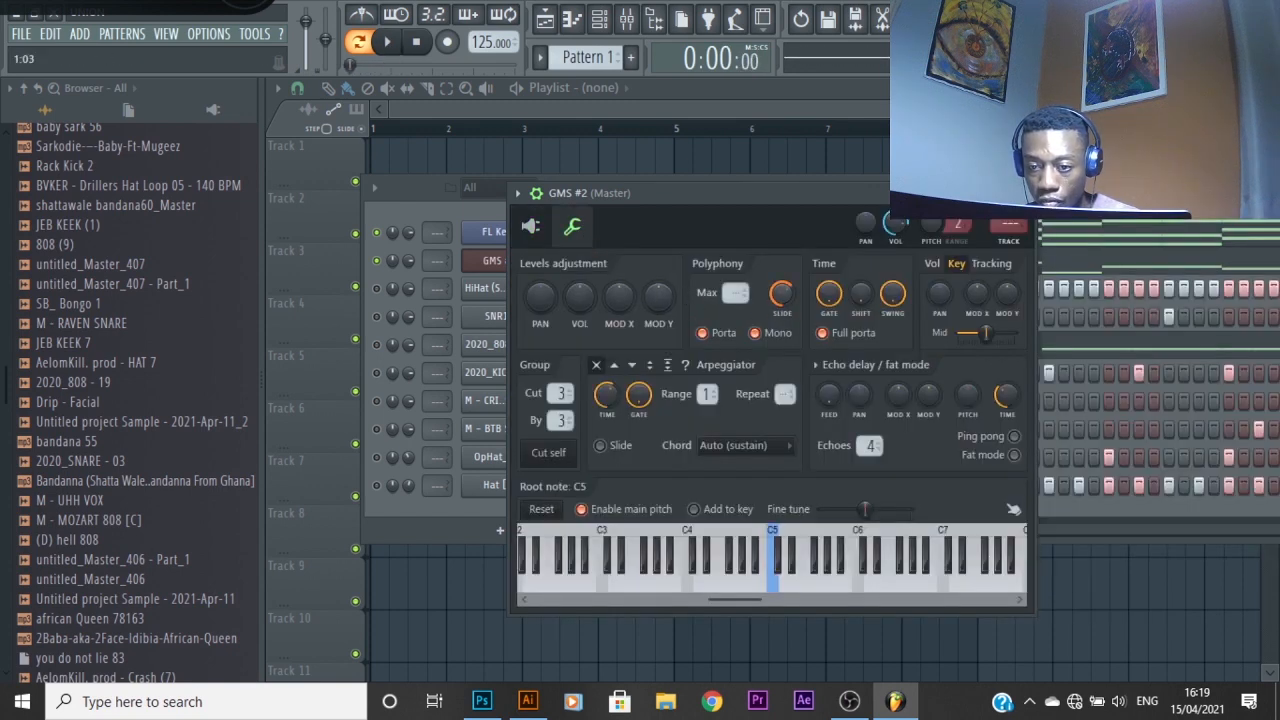
click(530, 226)
key(space)
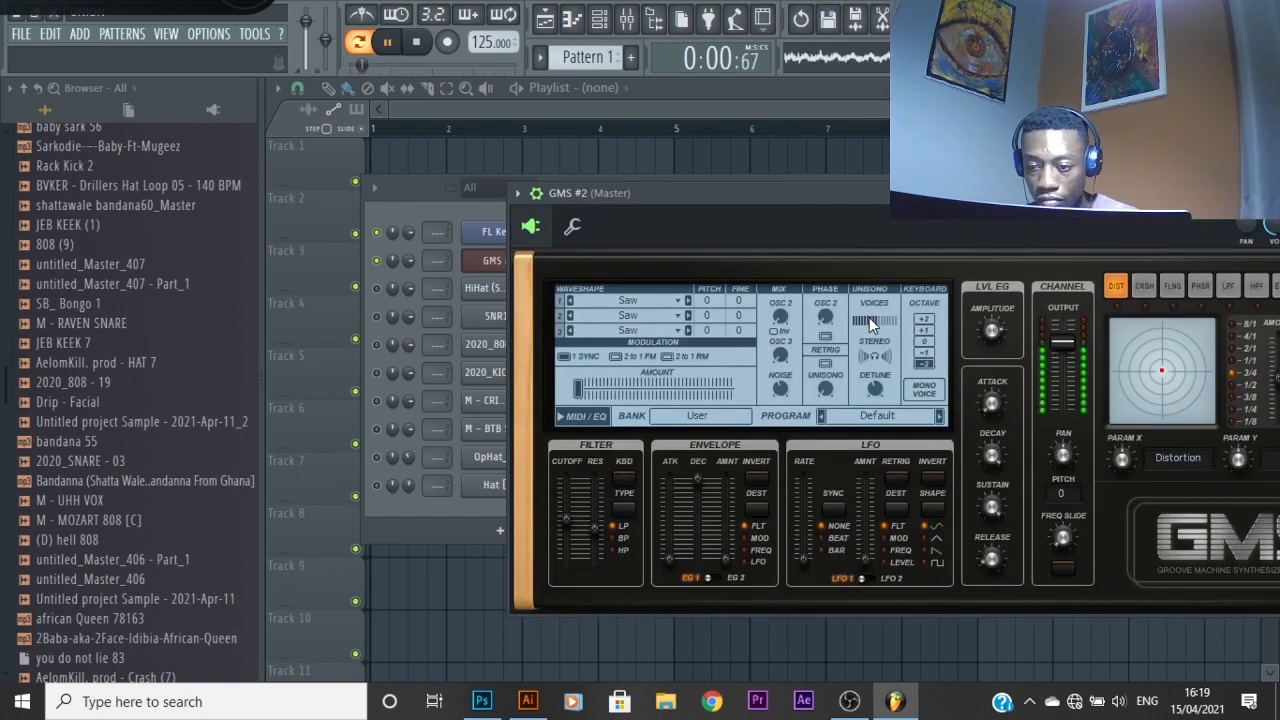
key(space)
mouse_move(874, 385)
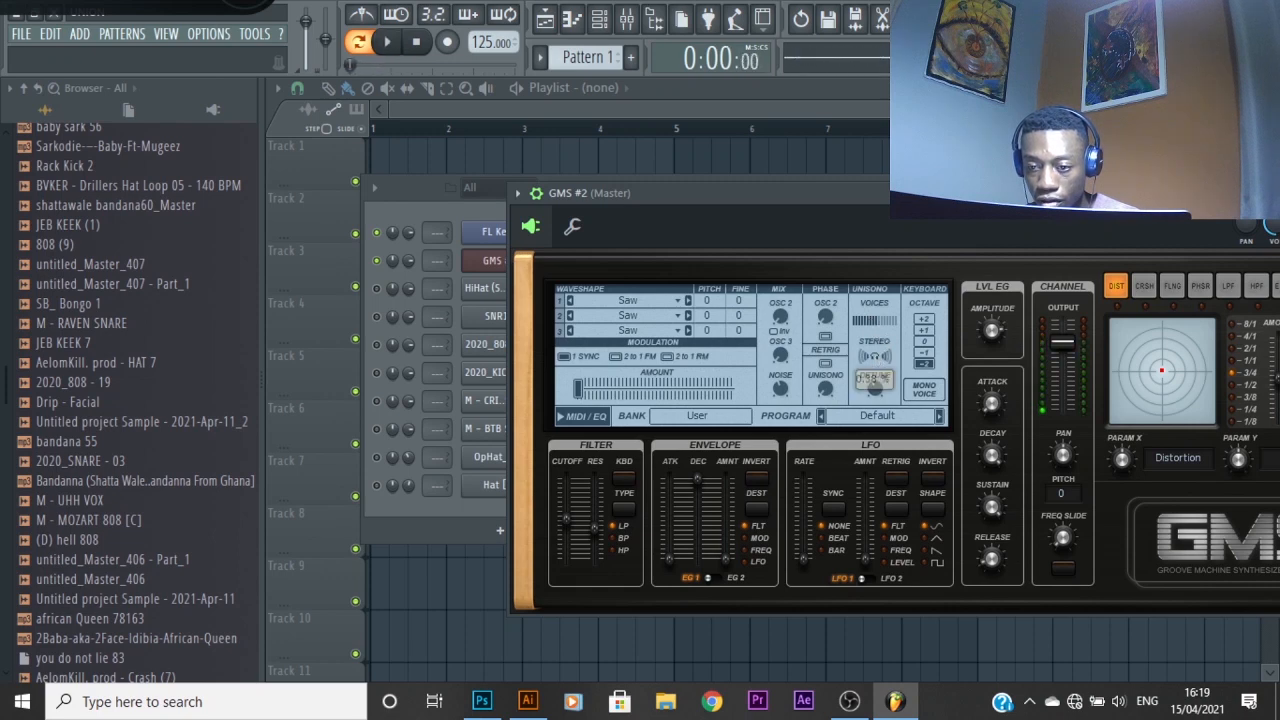
key(space)
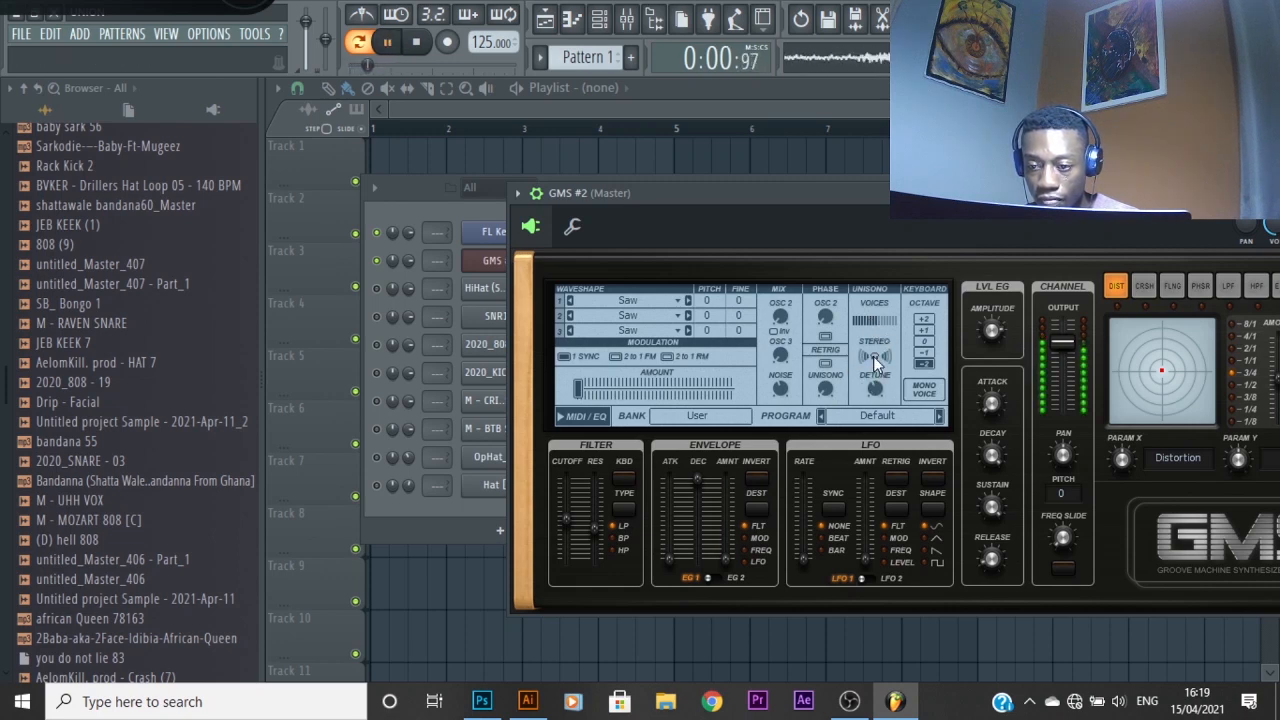
key(space)
Set GMS #2's filter cutoff to 0.53% by ear during playback and close the synth
mouse_move(566, 515)
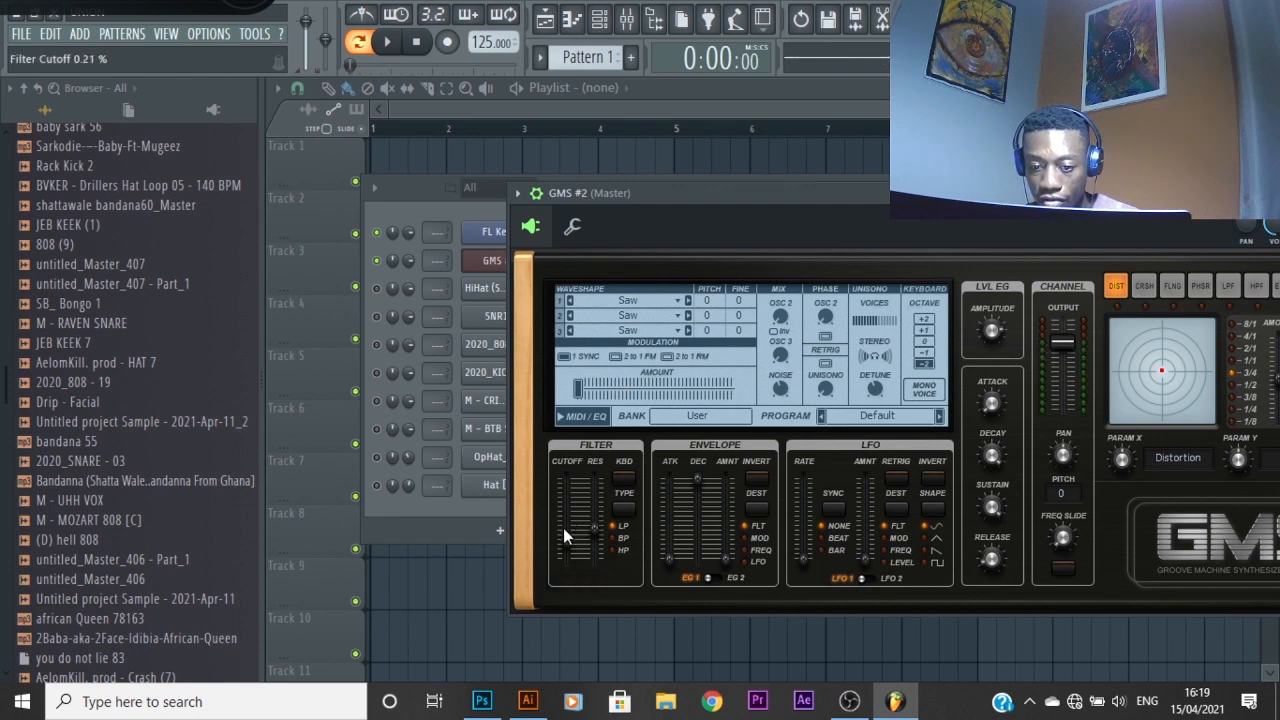
key(space)
key(space)
drag(566, 540, 567, 518)
key(space)
click(567, 518)
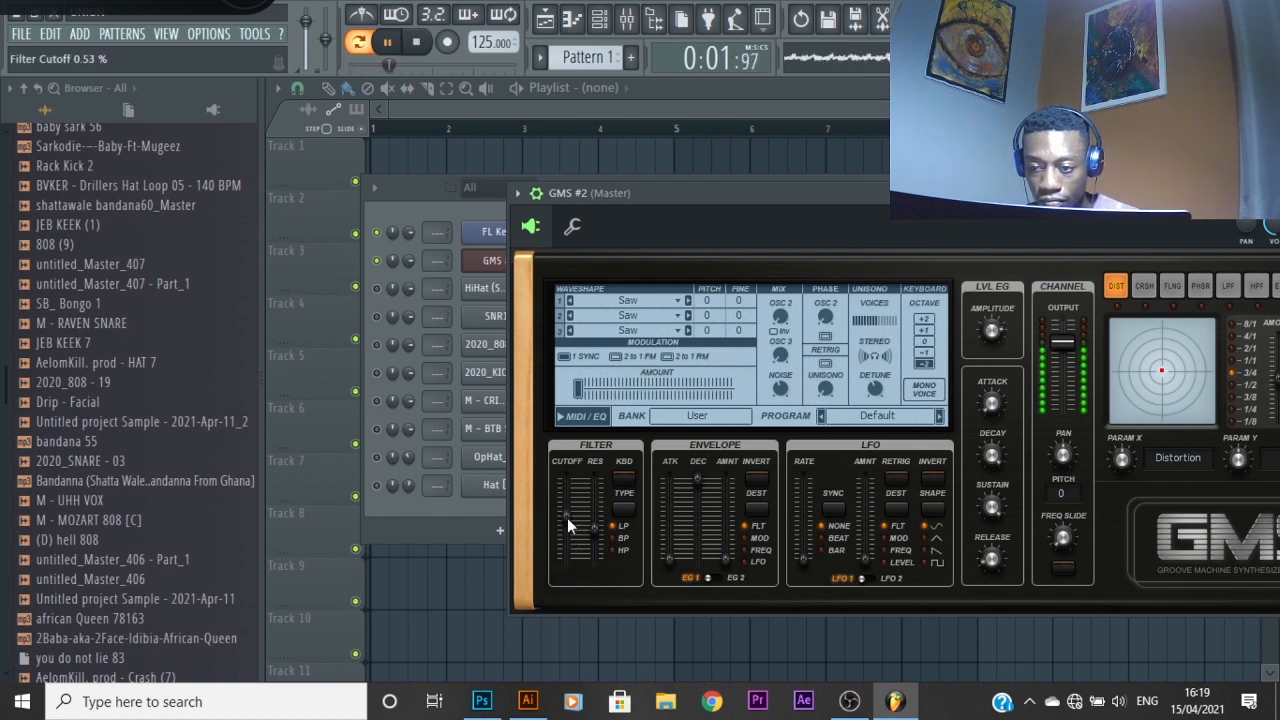
drag(1180, 232, 996, 218)
click(1217, 180)
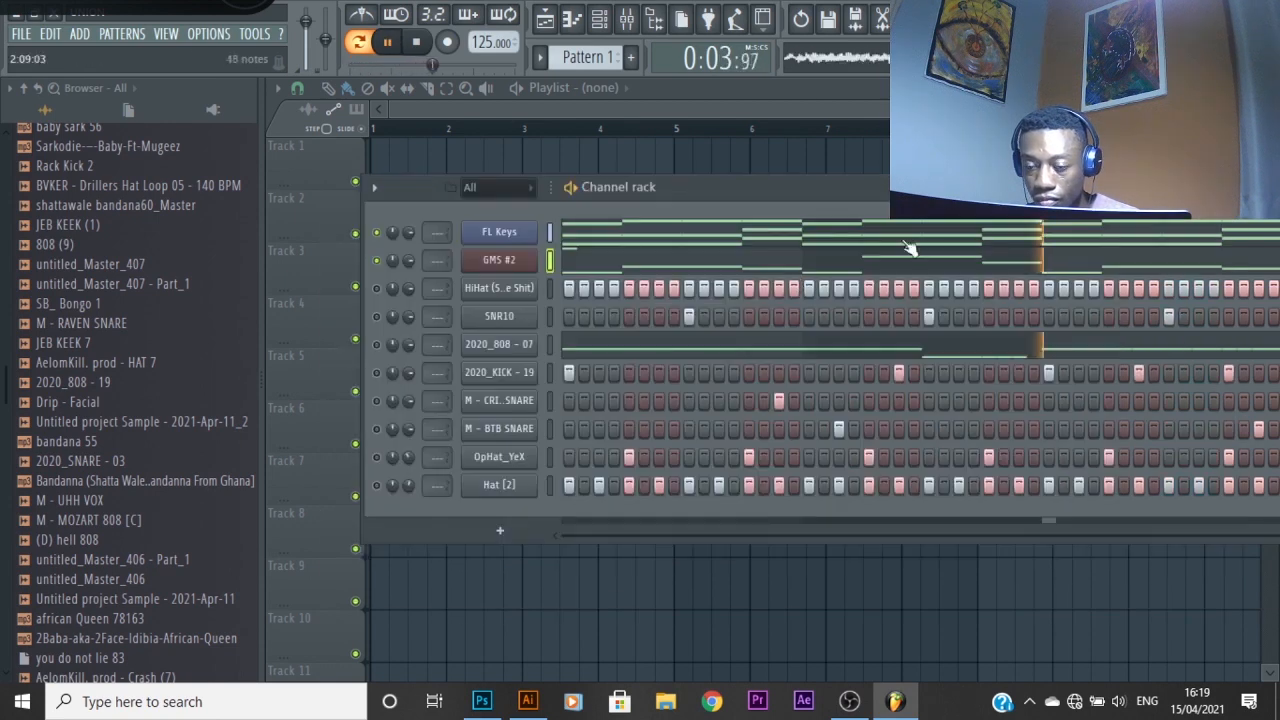
Transpose all GMS #2 notes down one octave in the piano roll and listen to the line
key(space)
click(640, 268)
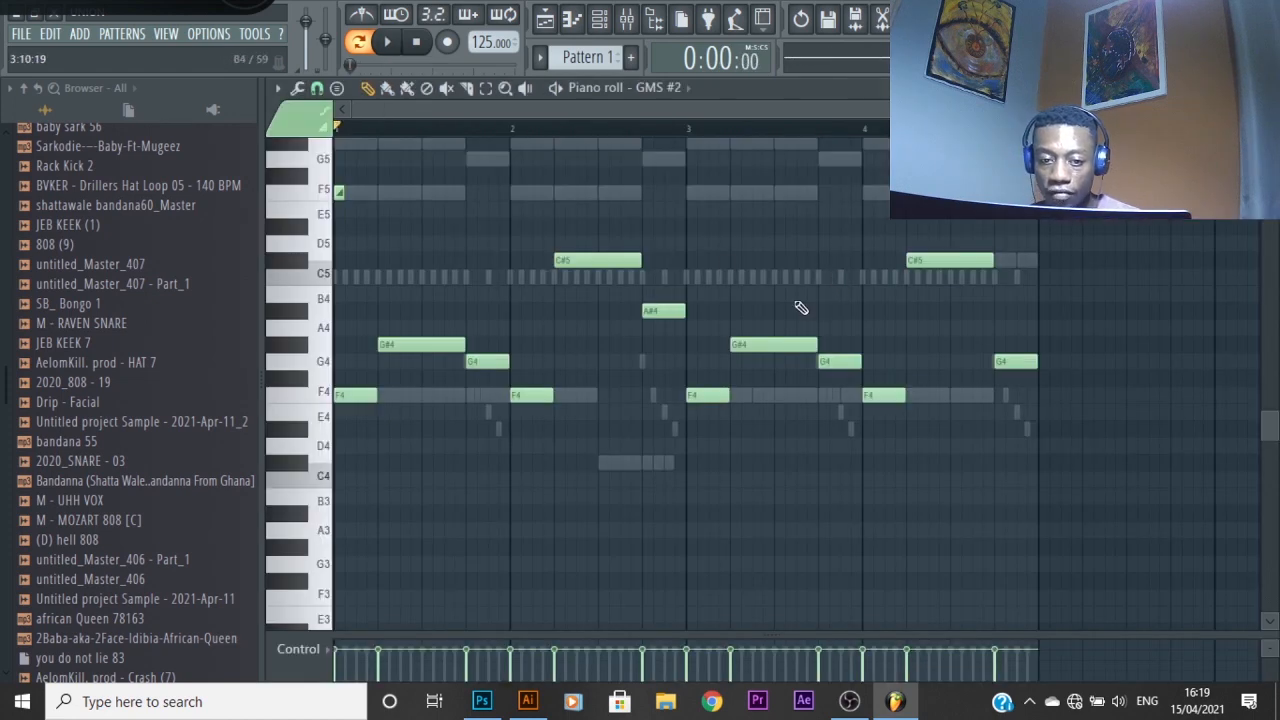
key(ctrl+Down)
key(space)
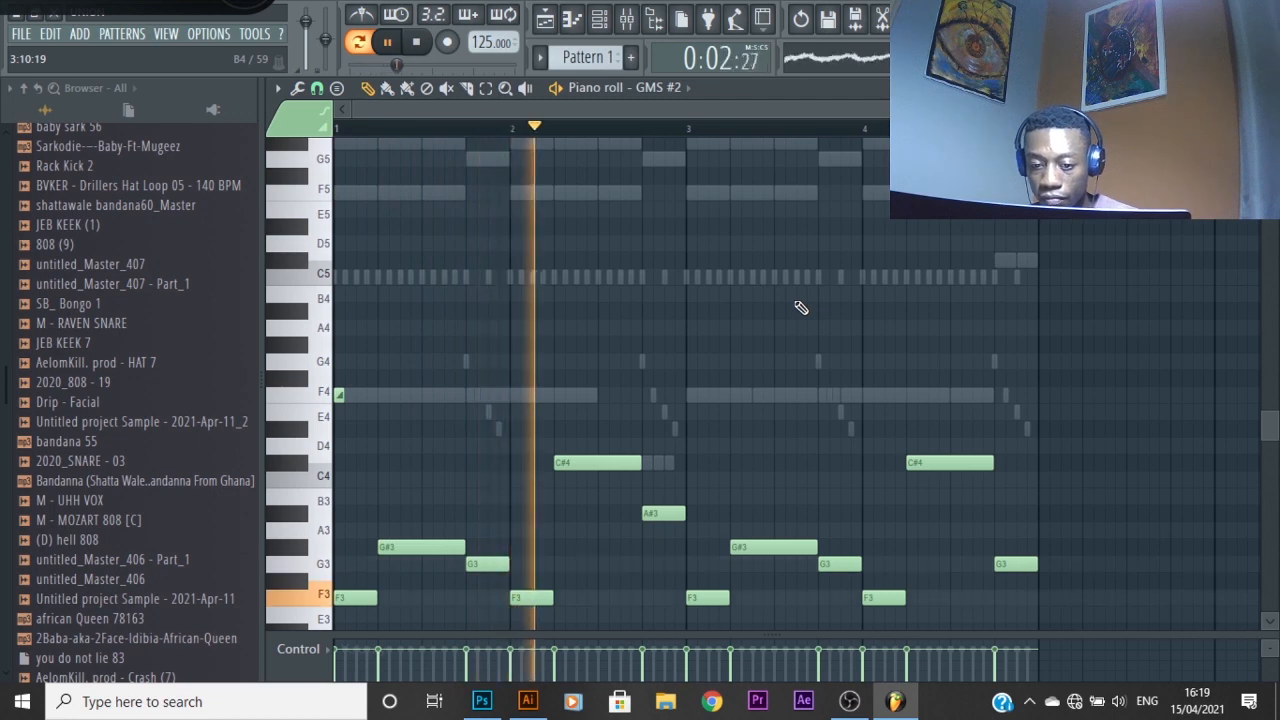
key(space)
key(space)
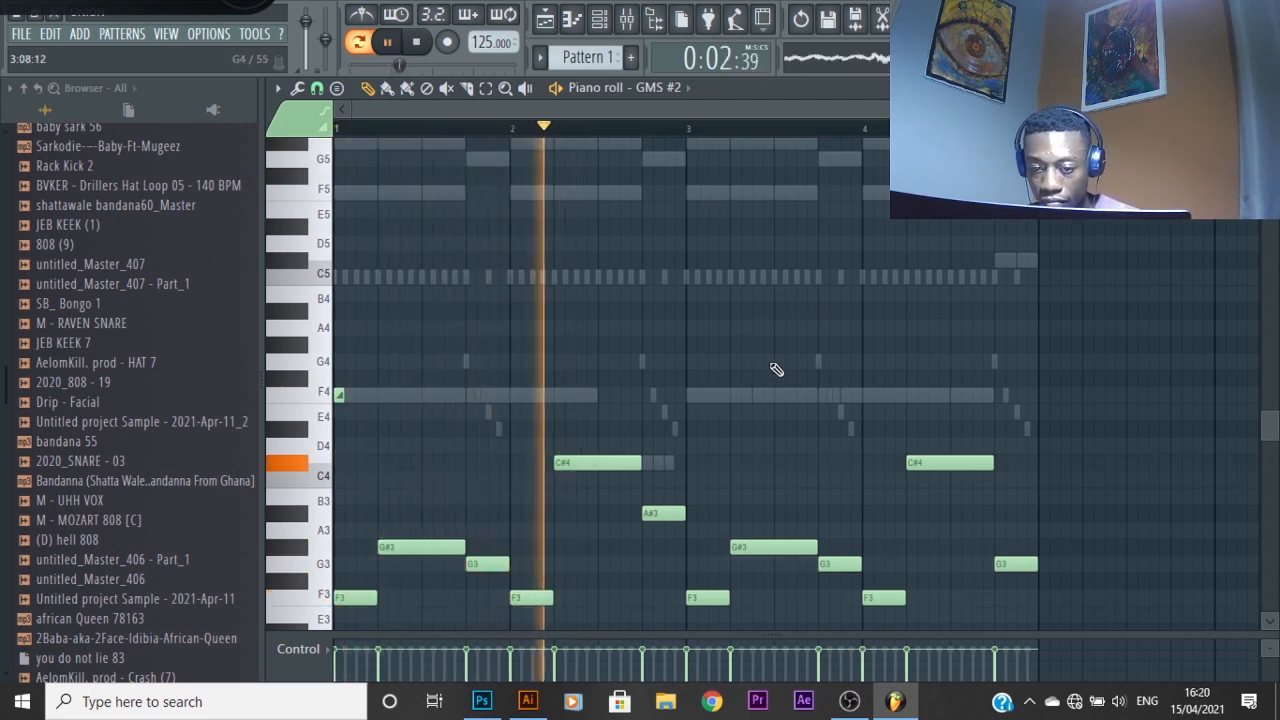
scroll(835, 364, down, 3)
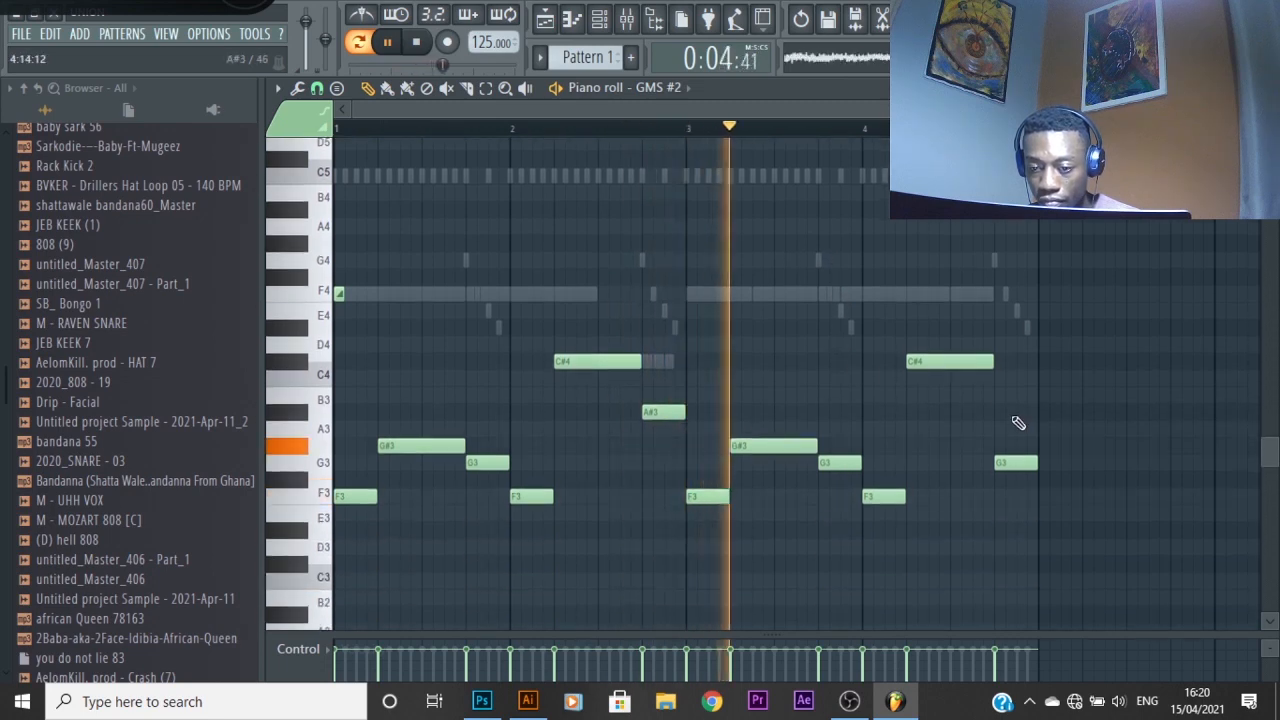
key(space)
key(space)
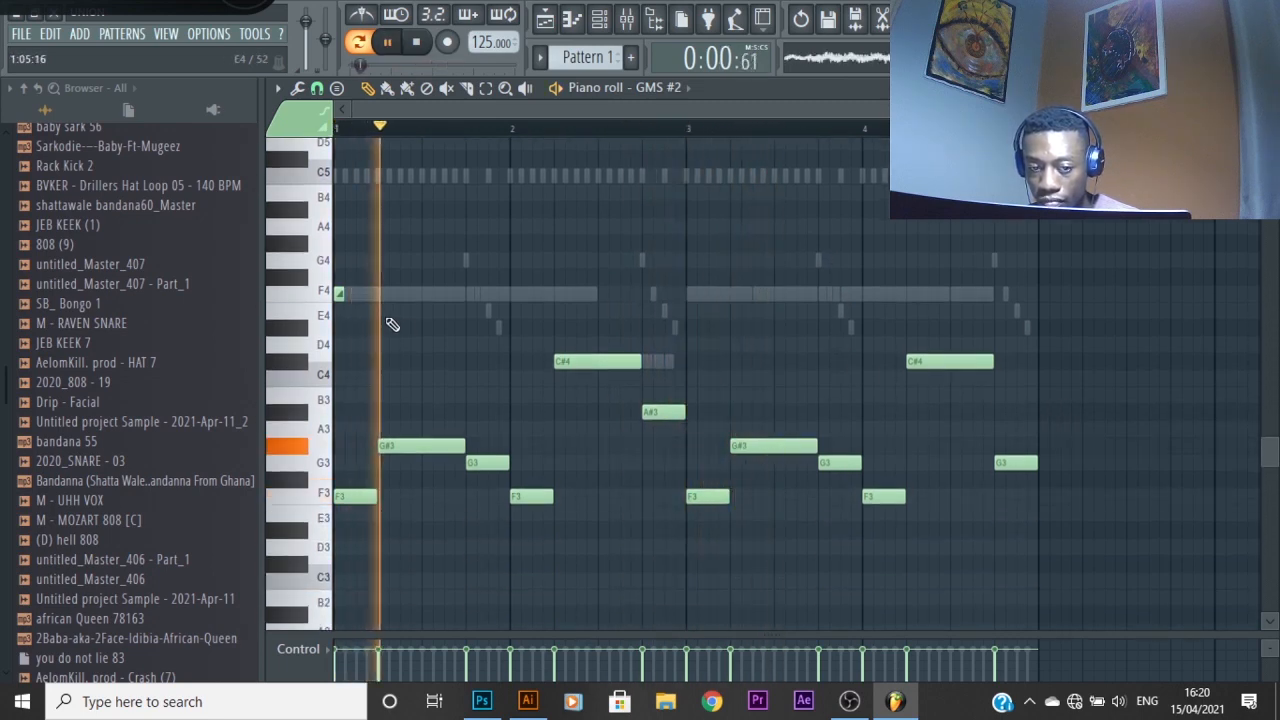
Raise all F3, G3 and G#3 notes and the A#3 note at the end of bar 2 by one octave
drag(1120, 422, 340, 585)
key(ctrl+Up)
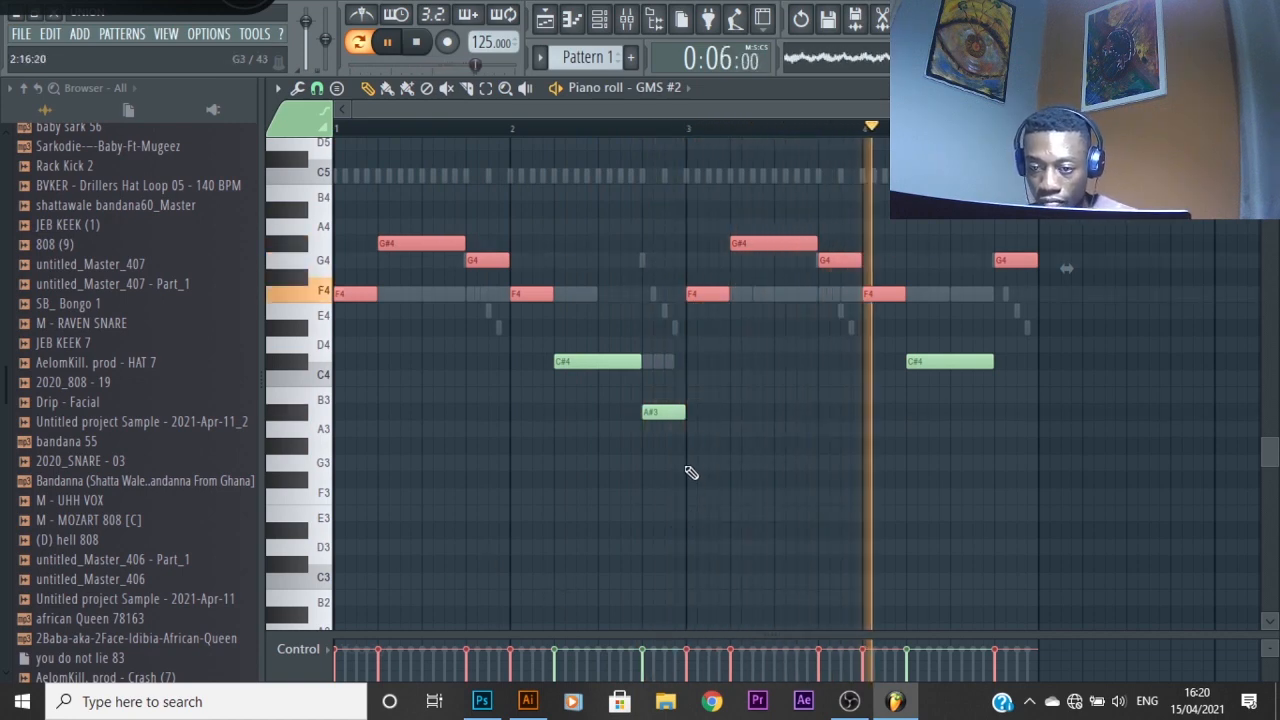
click(663, 412)
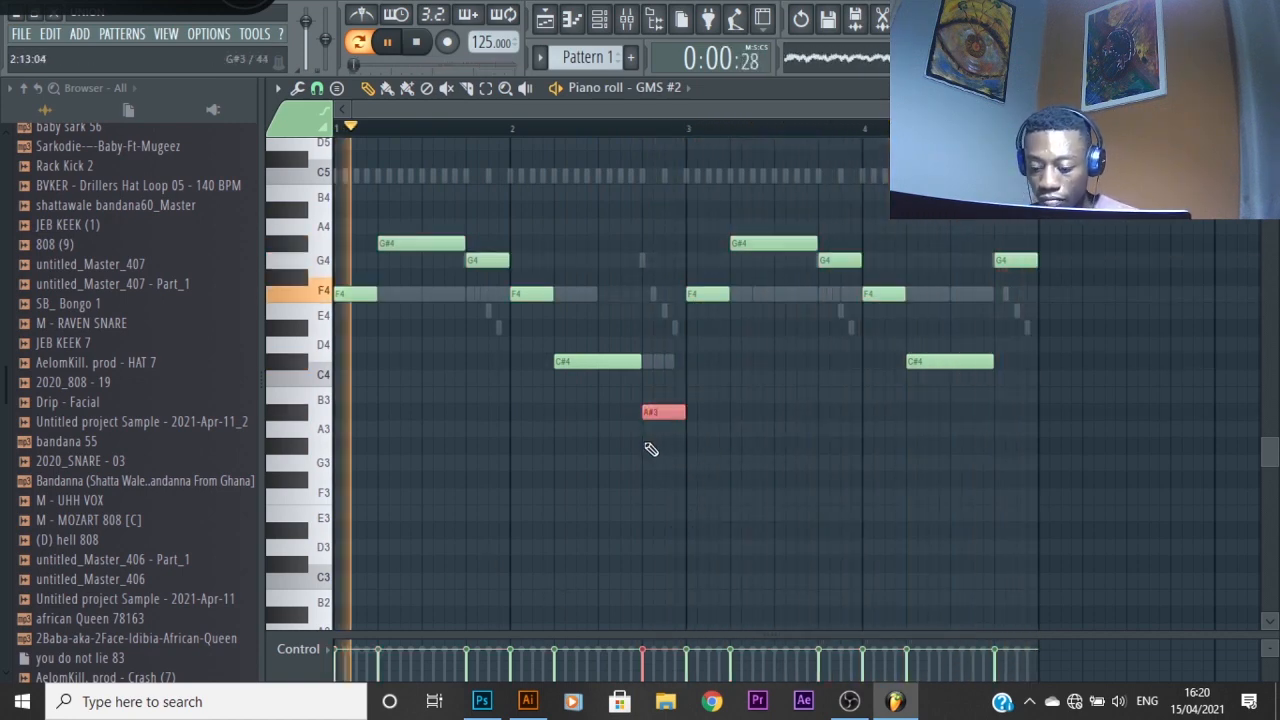
key(ctrl+Up)
scroll(608, 277, up, 4)
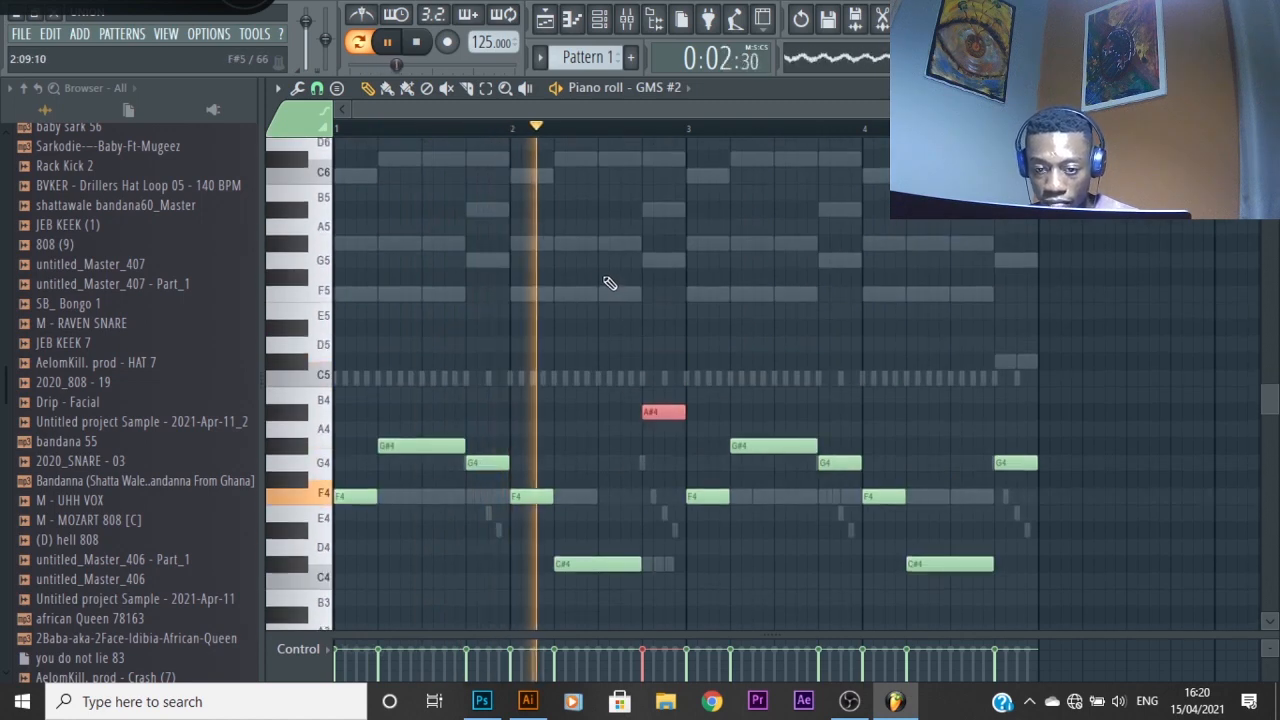
Deselect the notes, listen to the revised GMS #2 line, stop playback and return to the channel rack
right_click(598, 227)
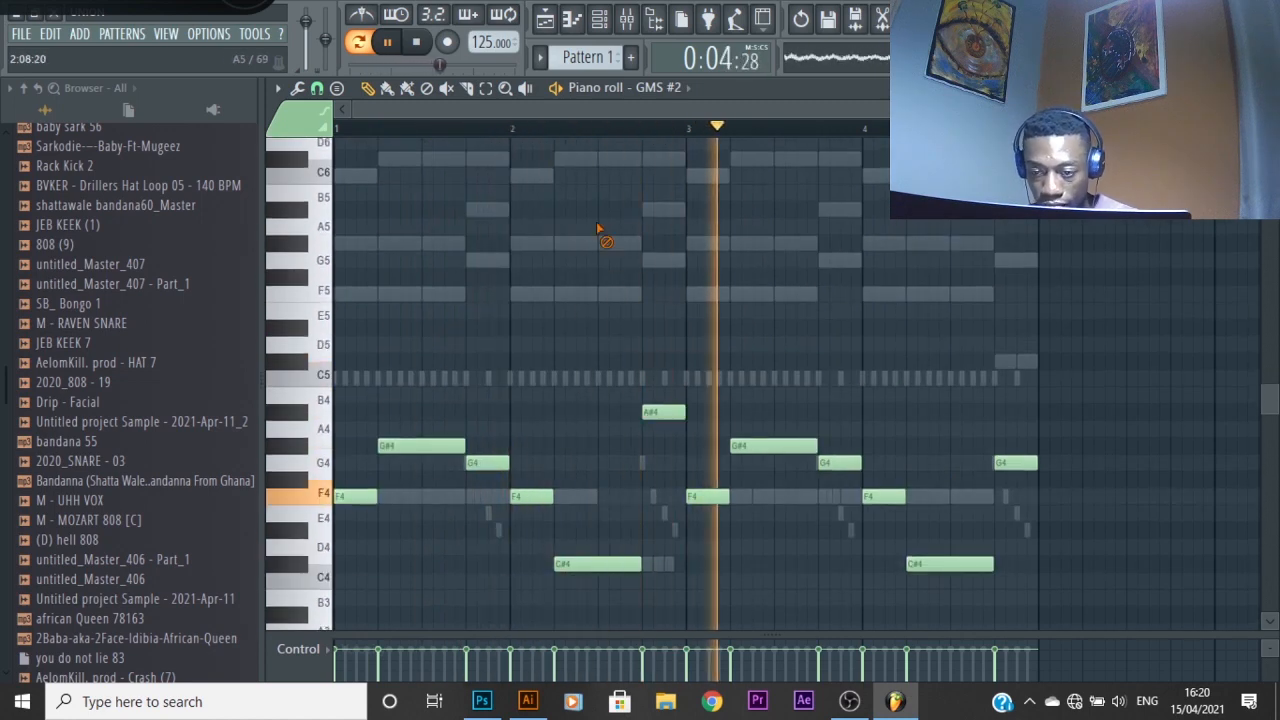
scroll(725, 300, up, 2)
scroll(888, 363, down, 3)
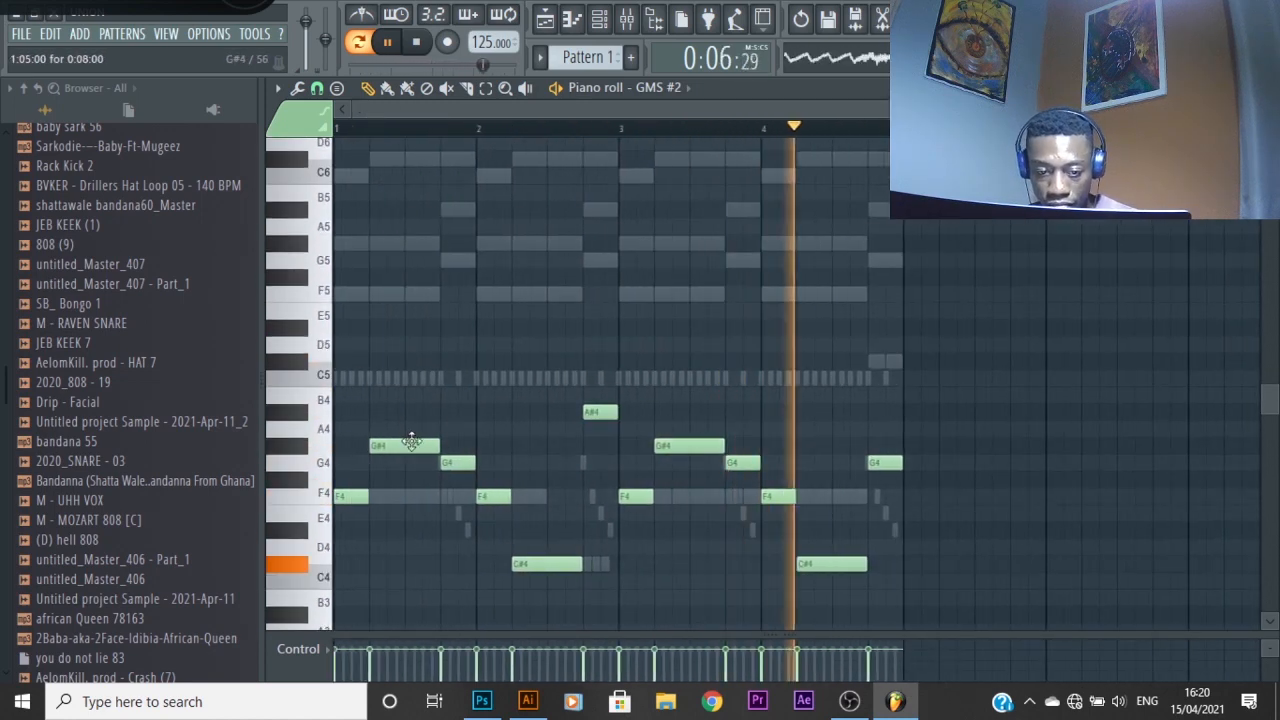
key(space)
mouse_move(350, 497)
mouse_down()
mouse_move(377, 497)
mouse_move(348, 500)
mouse_up()
right_click(337, 500)
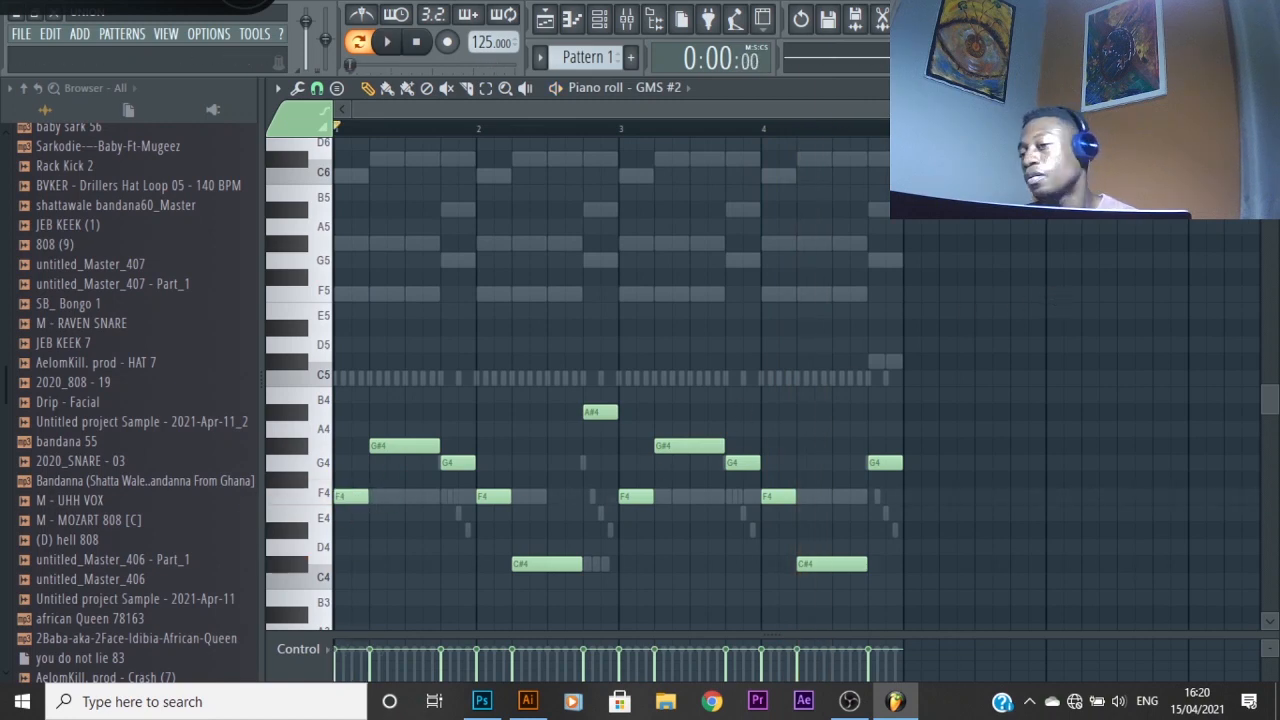
key(Escape)
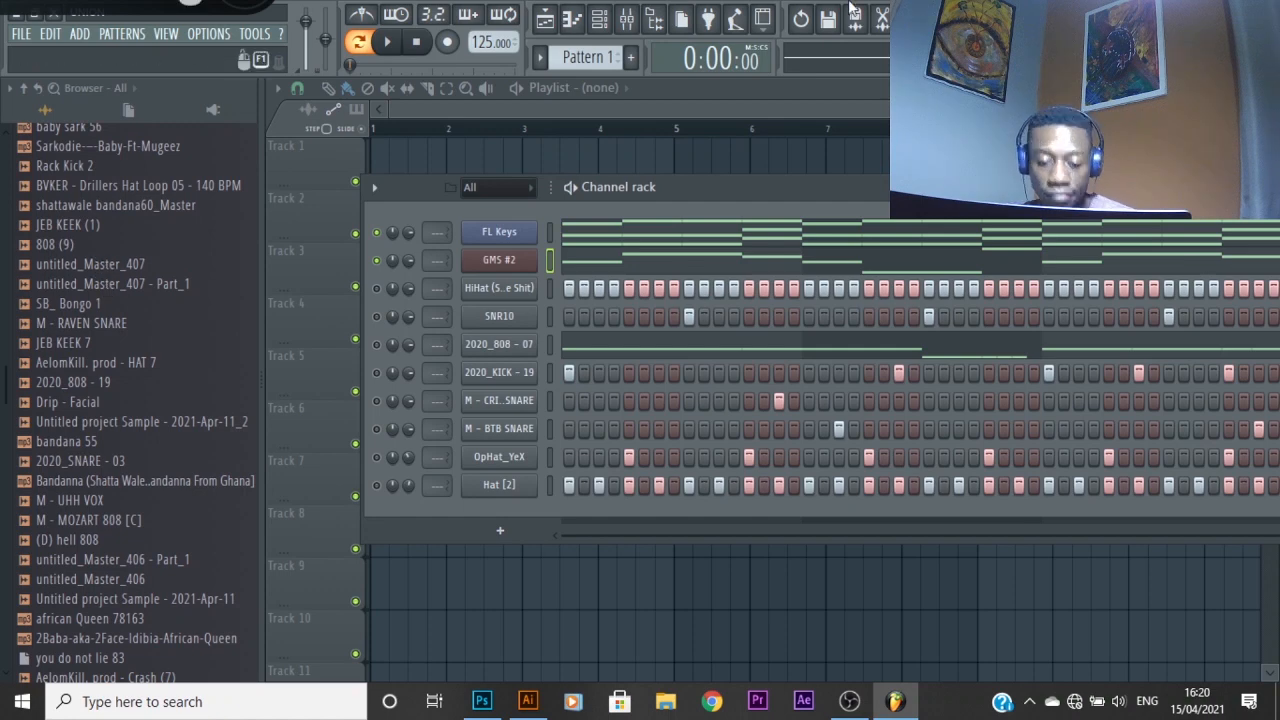